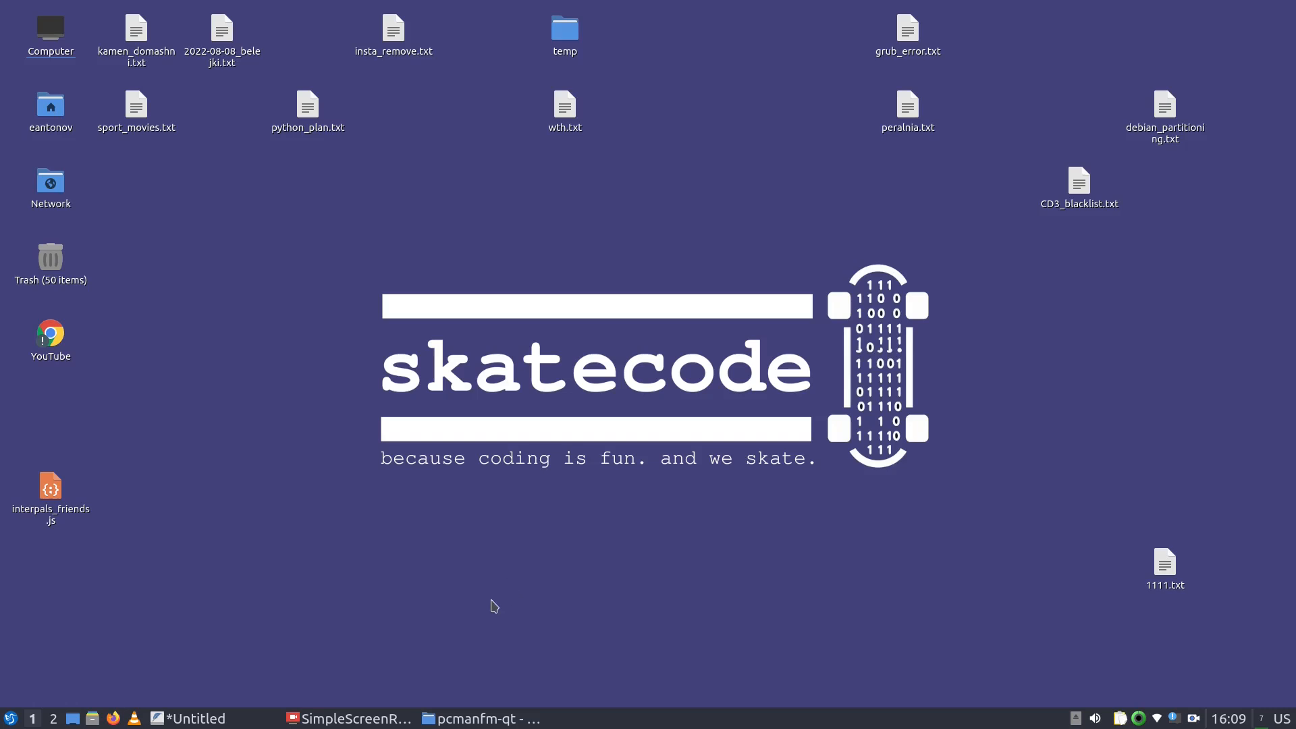
Launch Kdenlive from the LXQt menu's Sound & Video category, opening an empty Untitled project
left_click(8, 719)
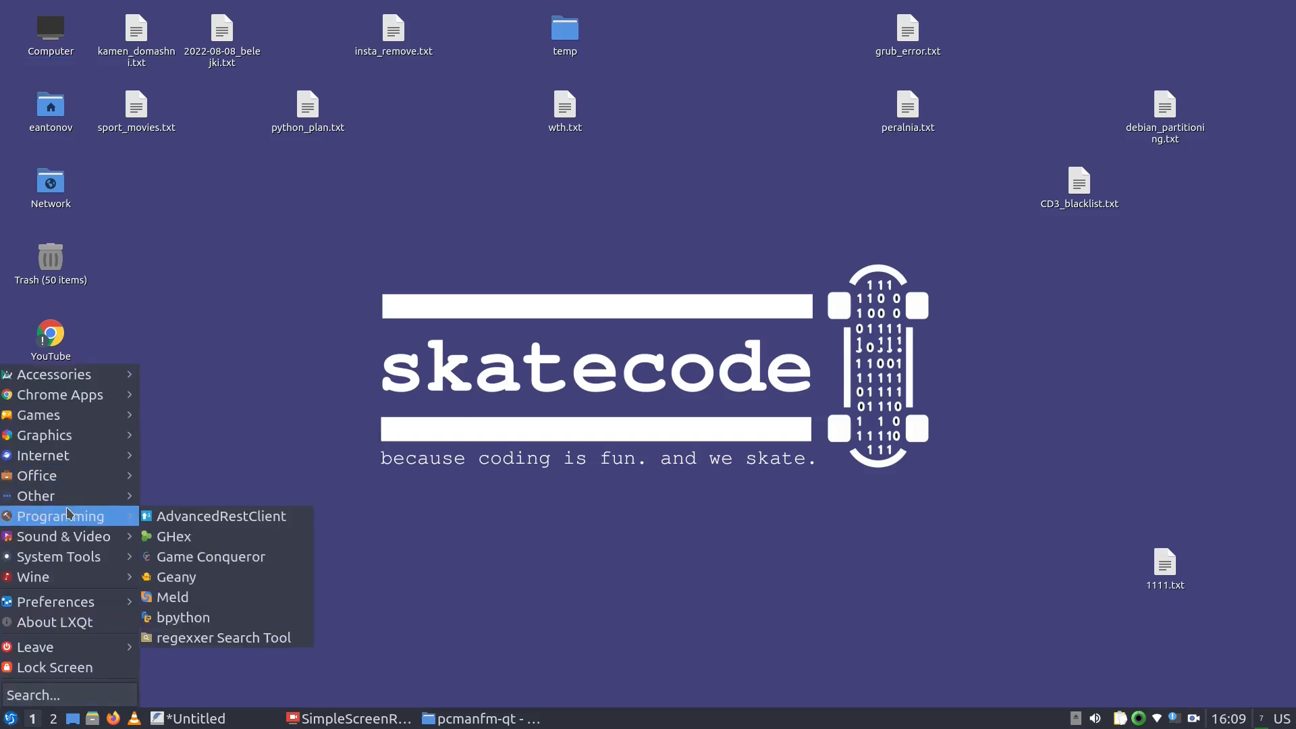
mouse_move(58, 459)
mouse_move(61, 536)
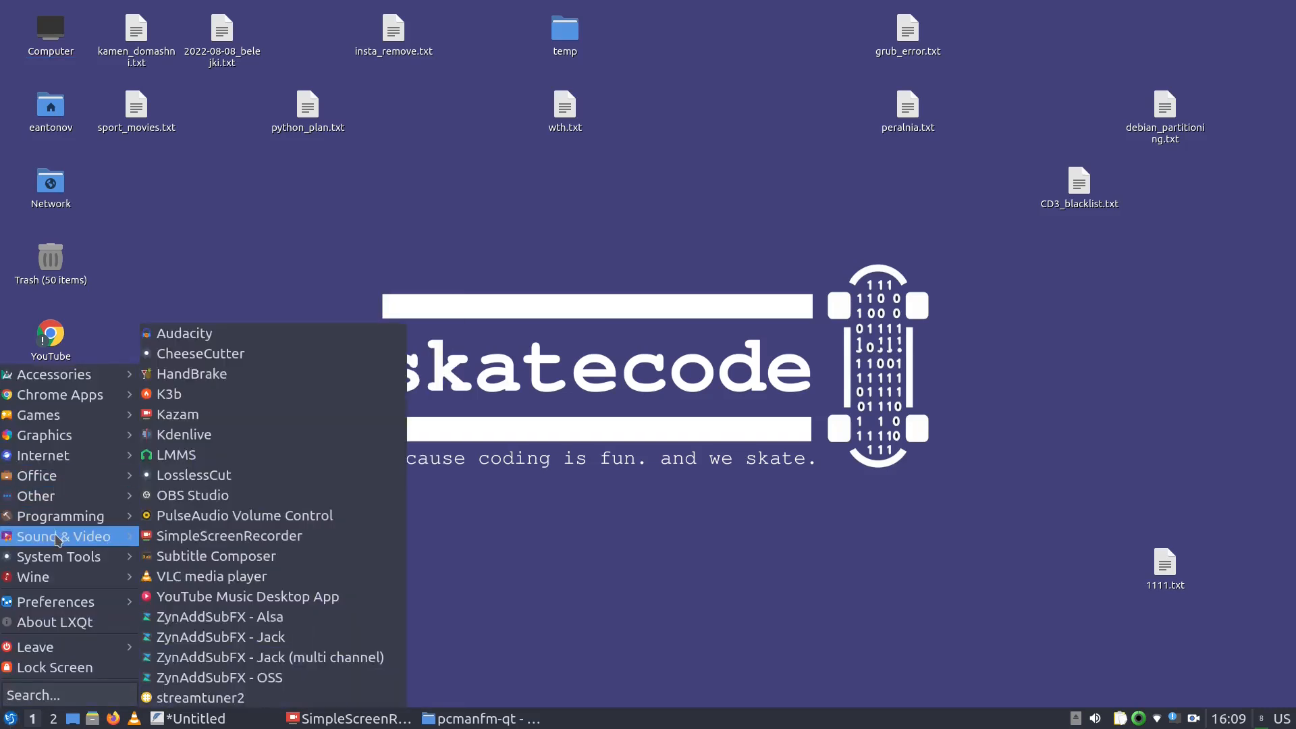
left_click(196, 435)
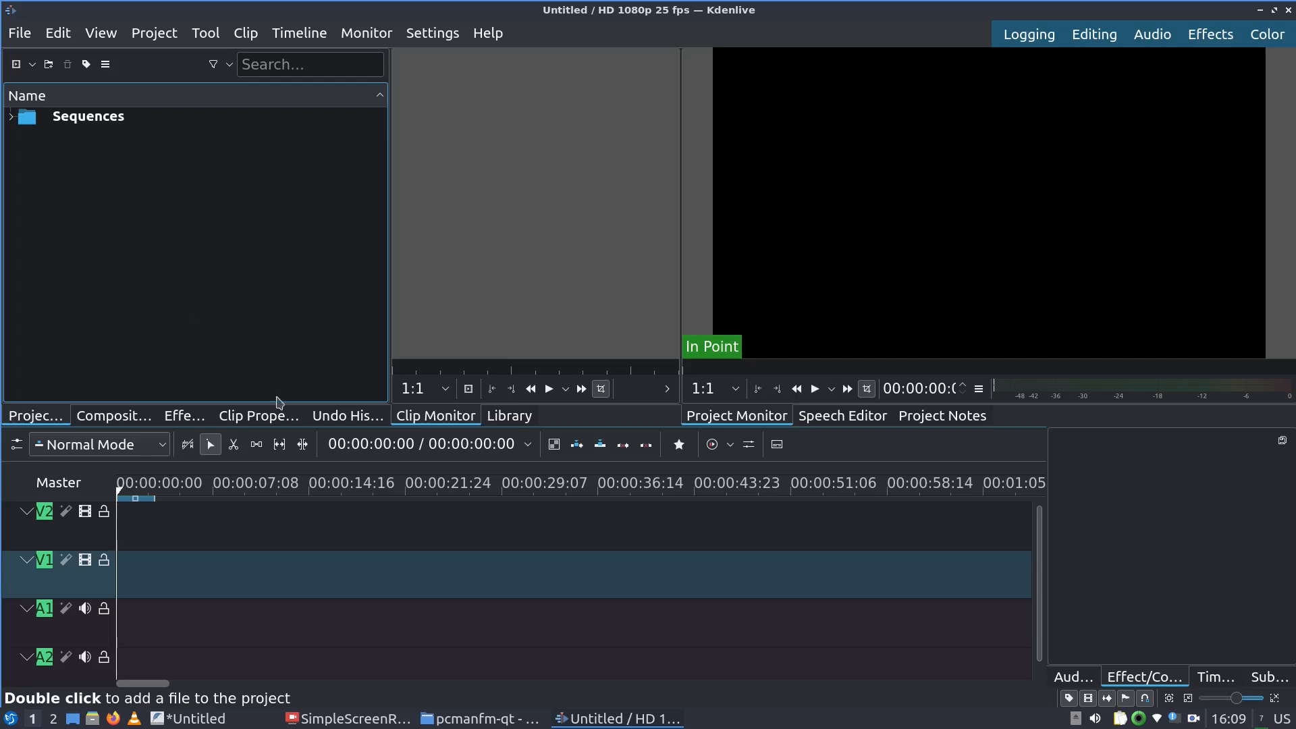
Raise the 111111111 folder window and preview love.jpg and bla_bla_bla.wav, closing both viewers
mouse_move(440, 726)
left_click(465, 647)
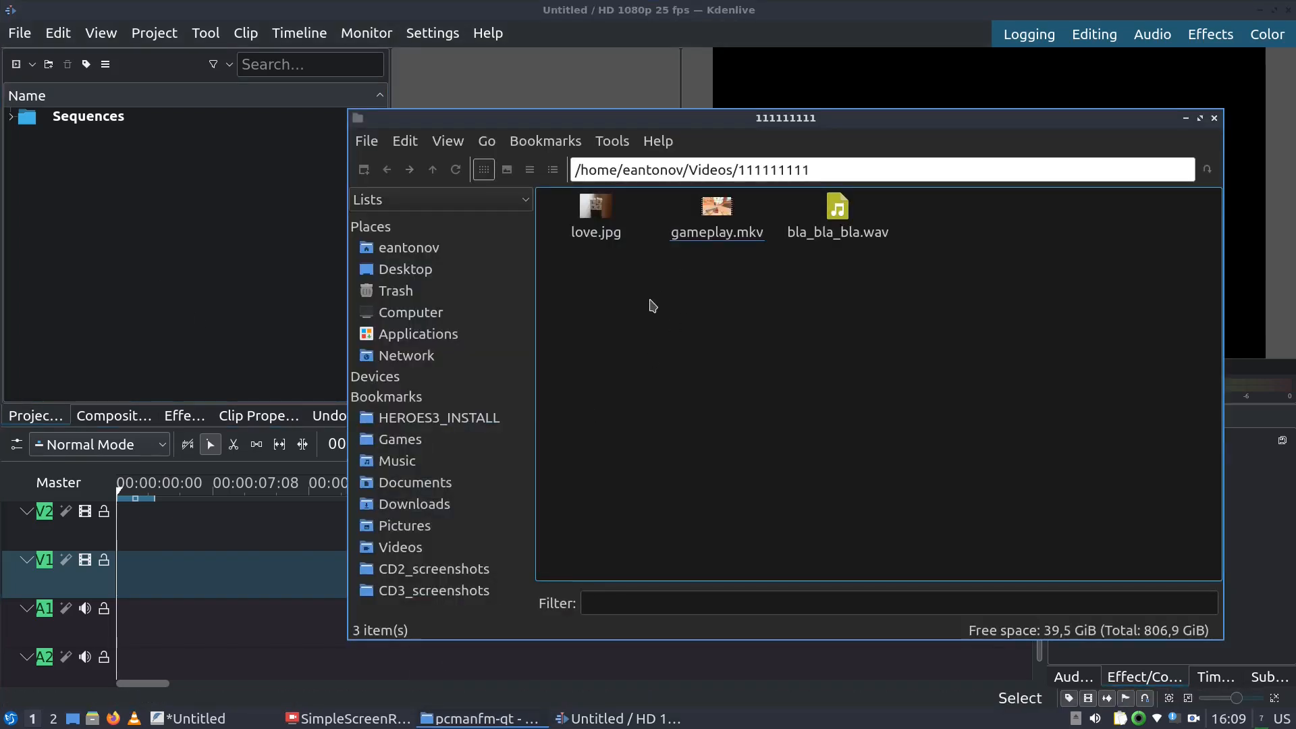
left_click(609, 237)
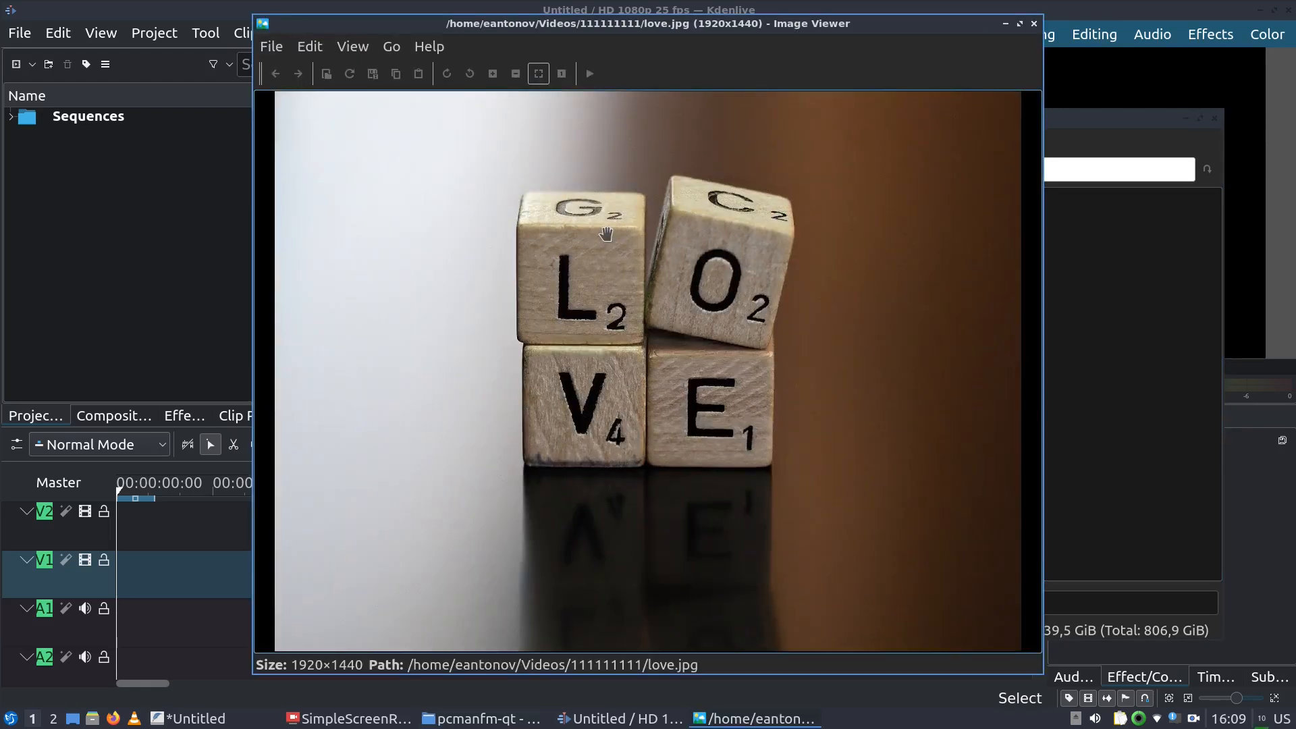
left_click(1034, 25)
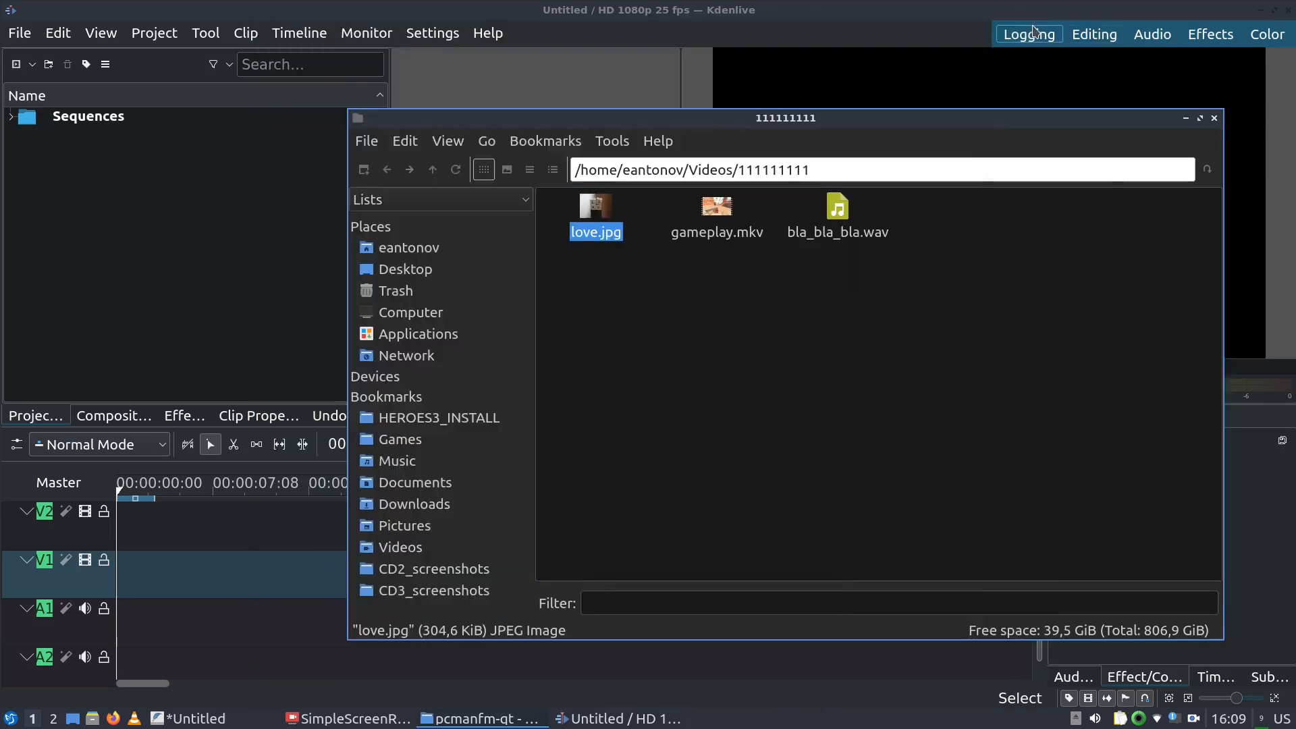
left_click(844, 241)
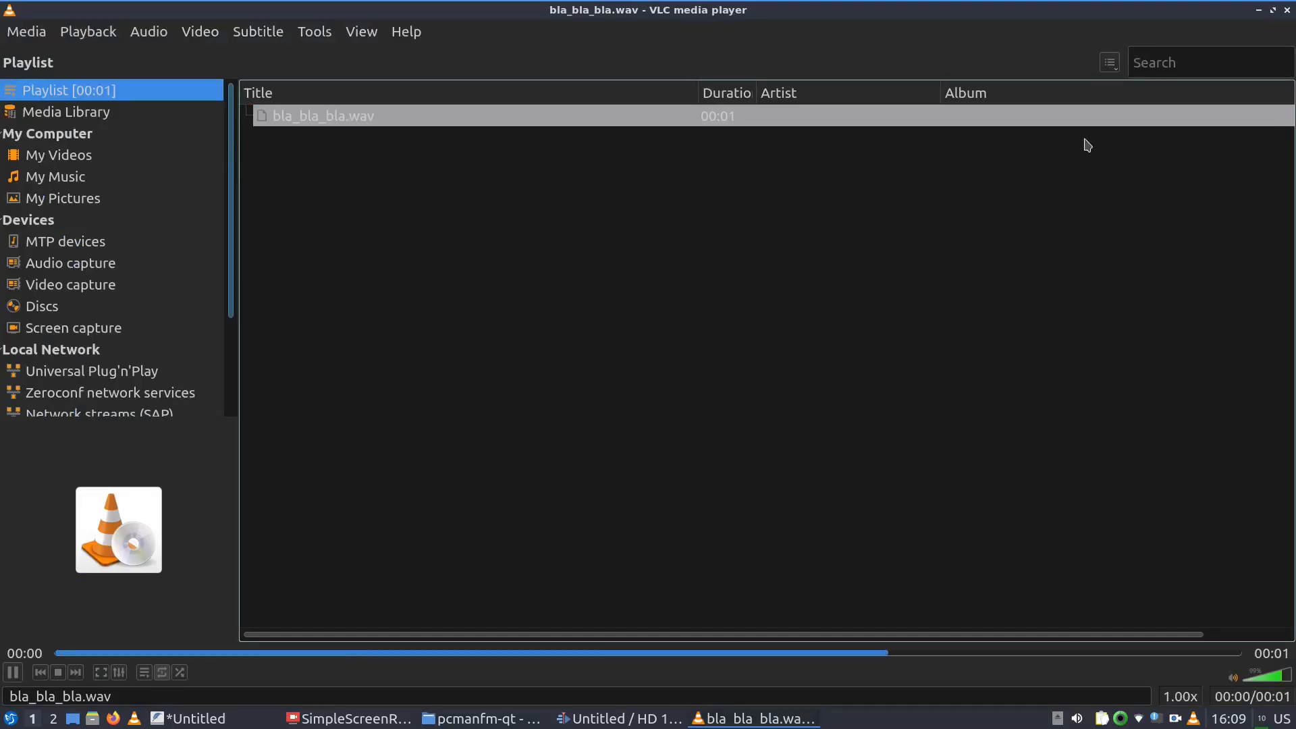
left_click(1287, 11)
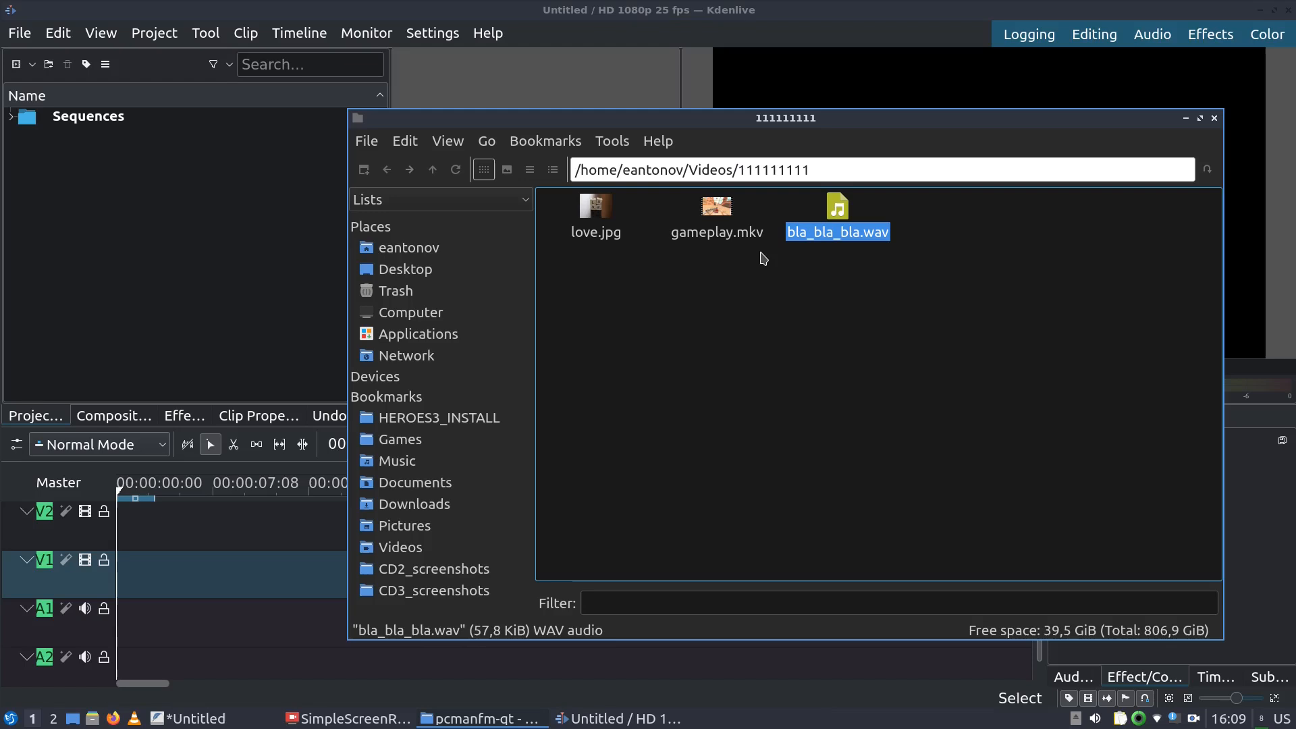
double_click(719, 235)
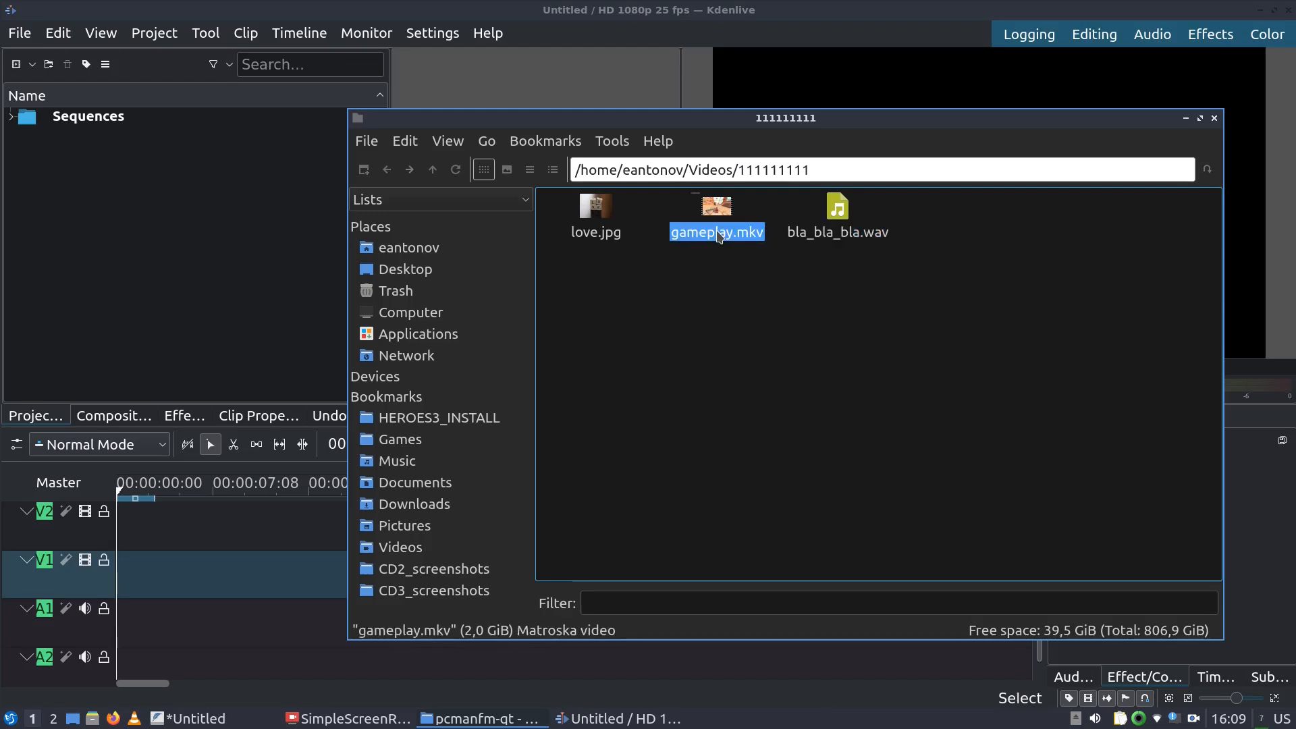
left_click(348, 653)
left_click(655, 653)
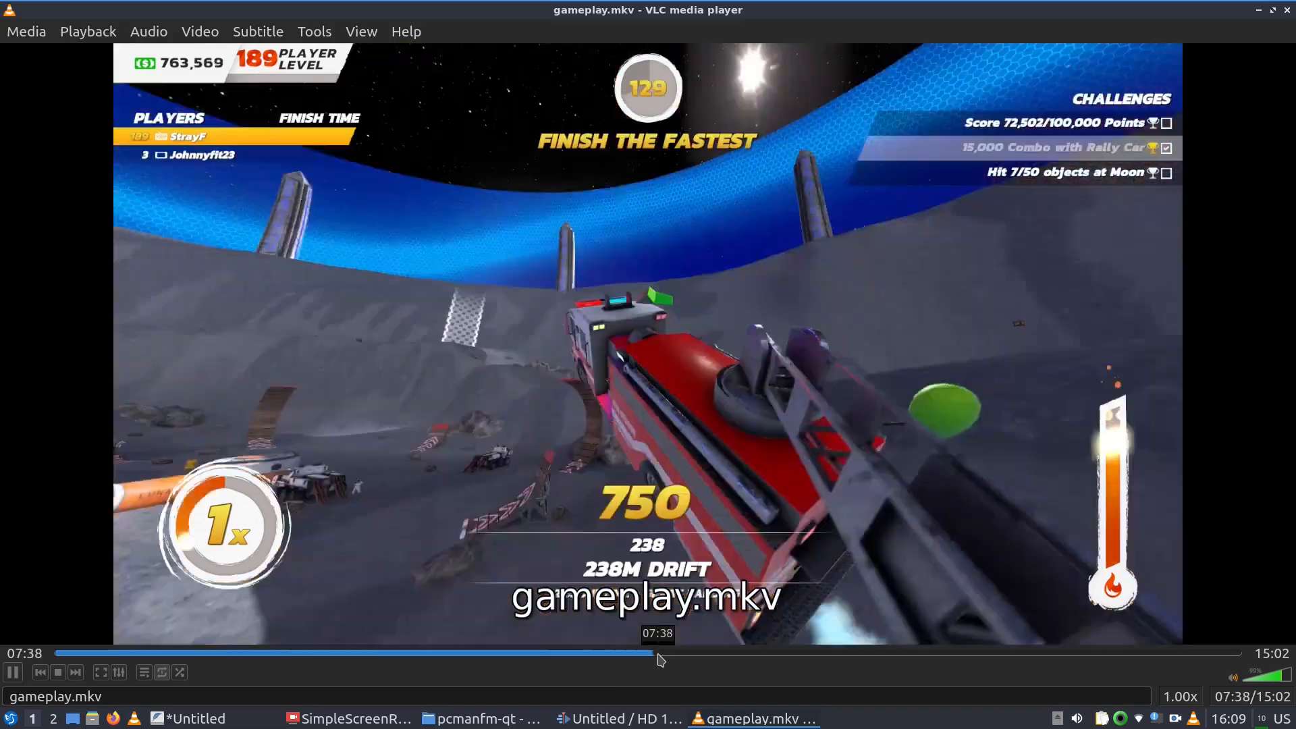
left_click(920, 652)
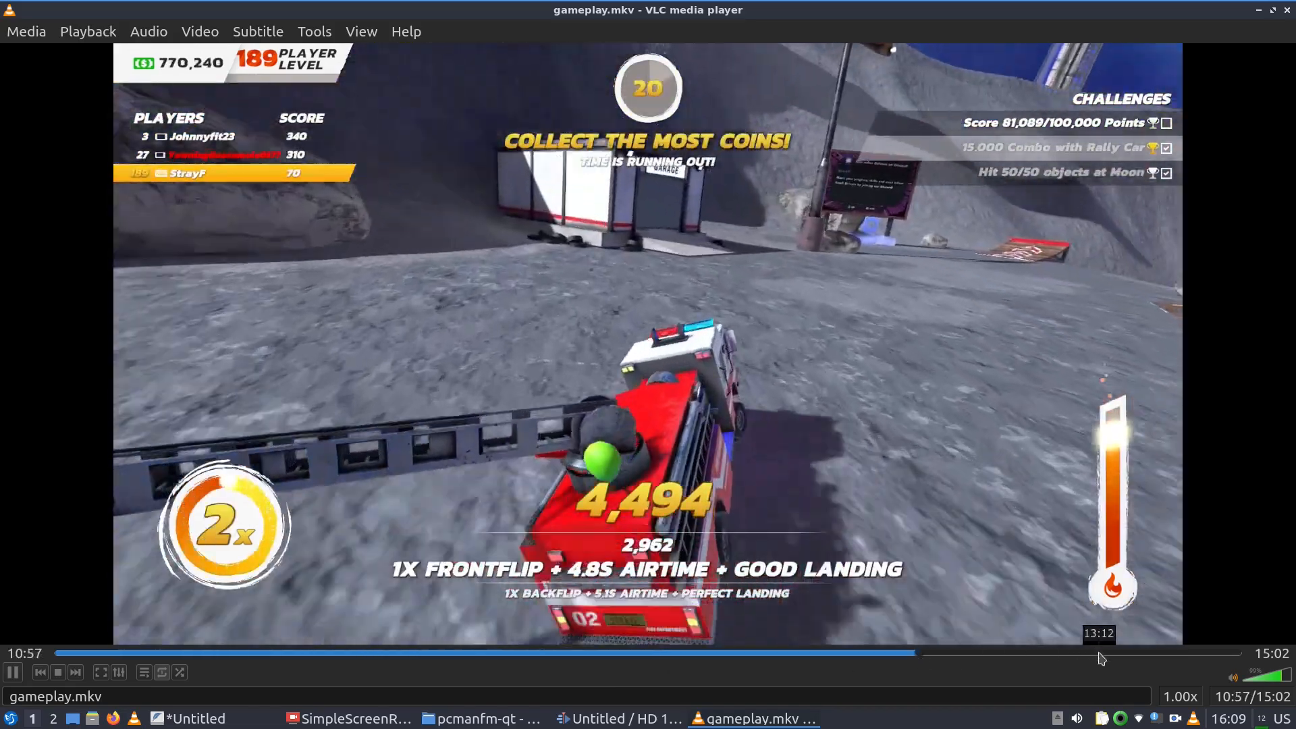
left_click(1094, 652)
left_click(1156, 652)
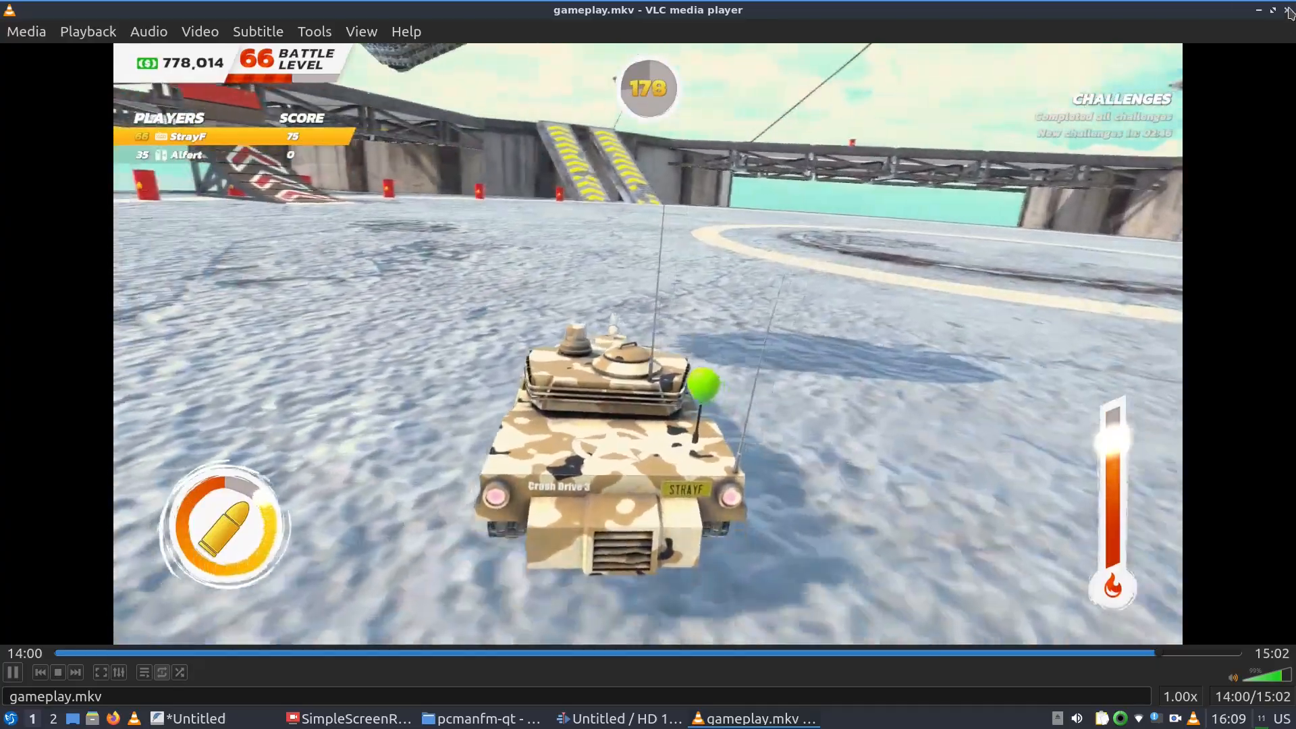
left_click(1286, 10)
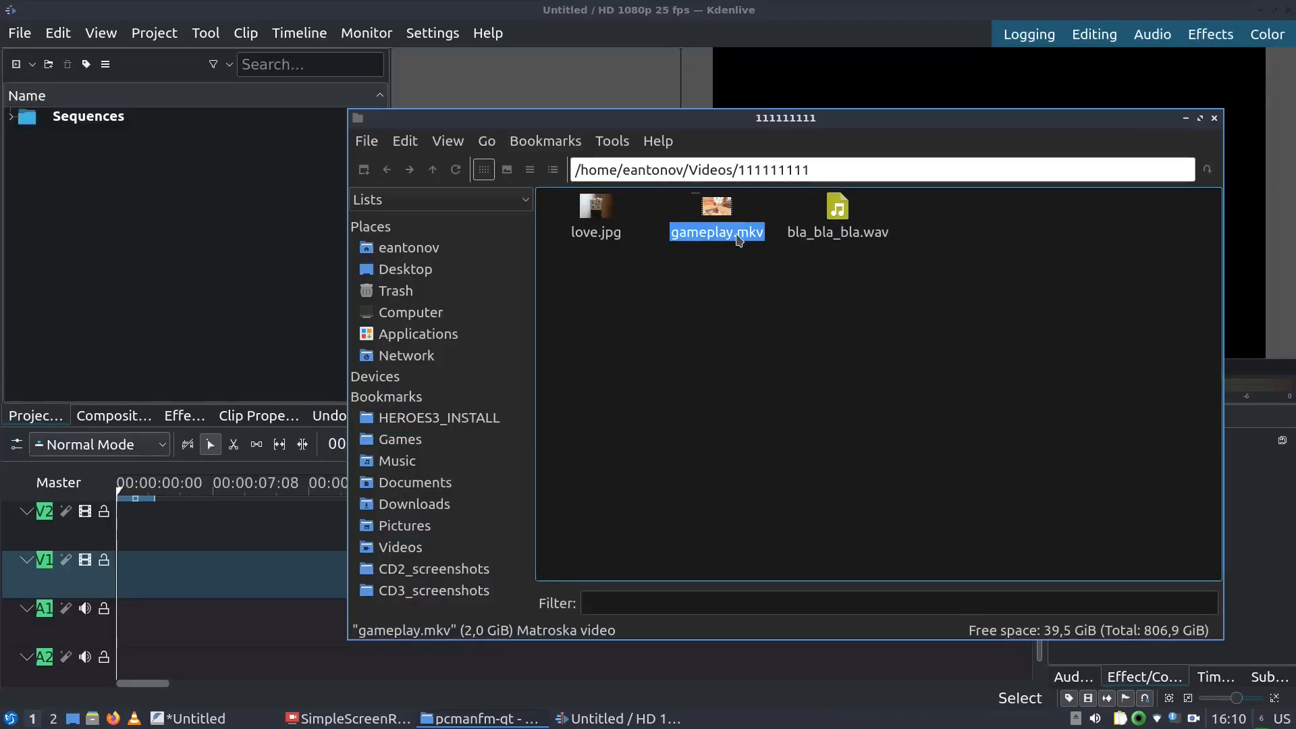
Check the file info of love.jpg, bla_bla_bla.wav and gameplay.mkv in the file manager
left_click(577, 233)
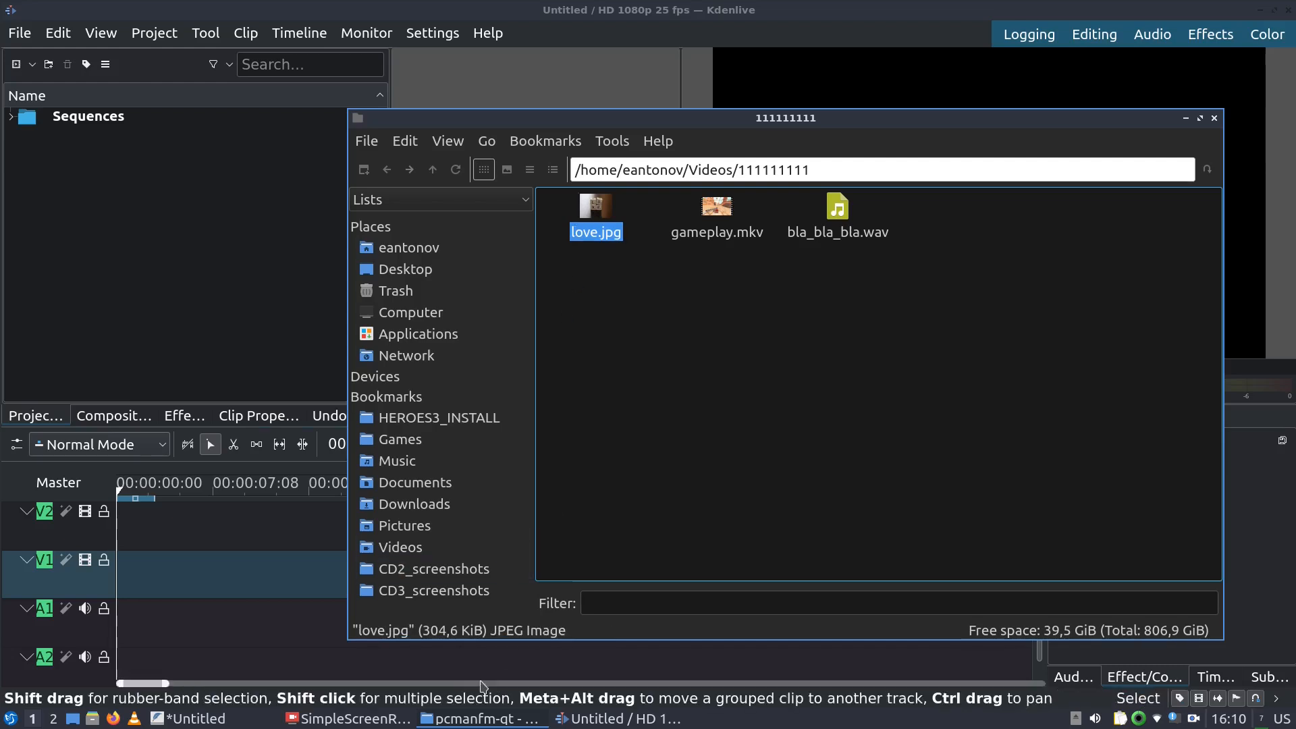
left_click(839, 226)
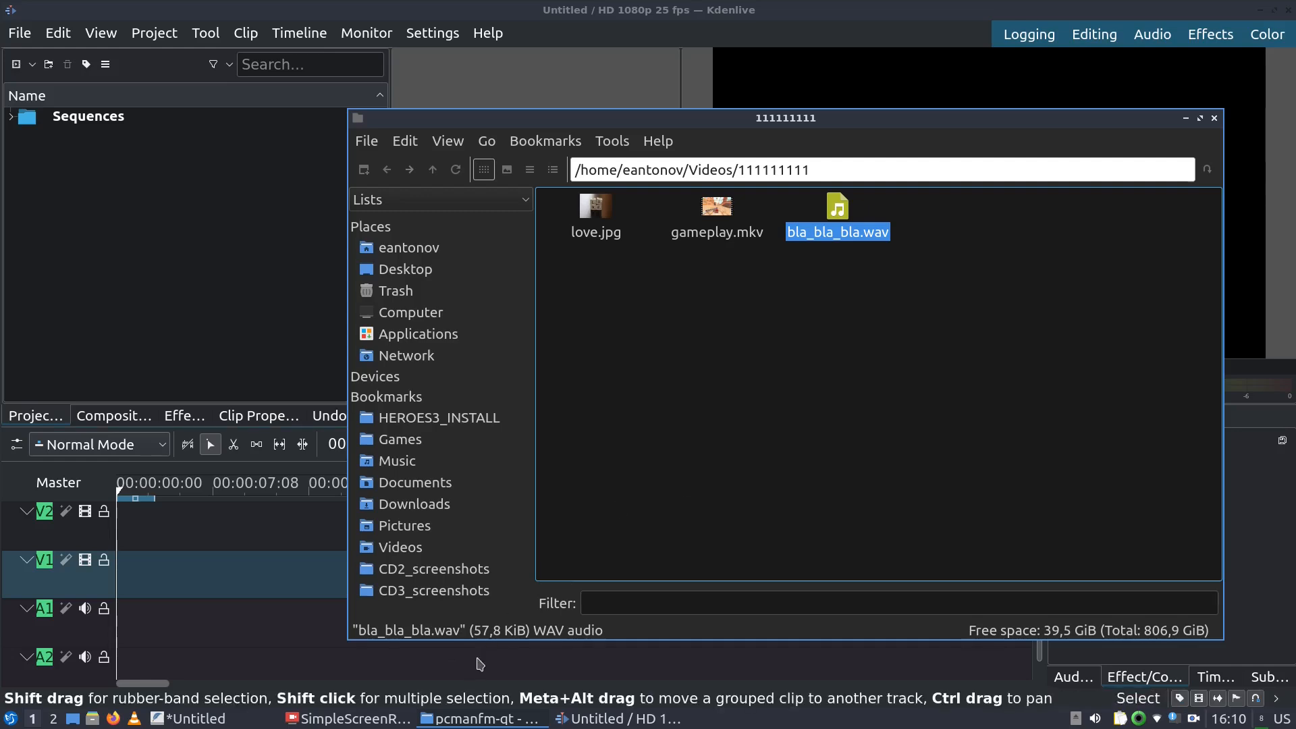
left_click(717, 216)
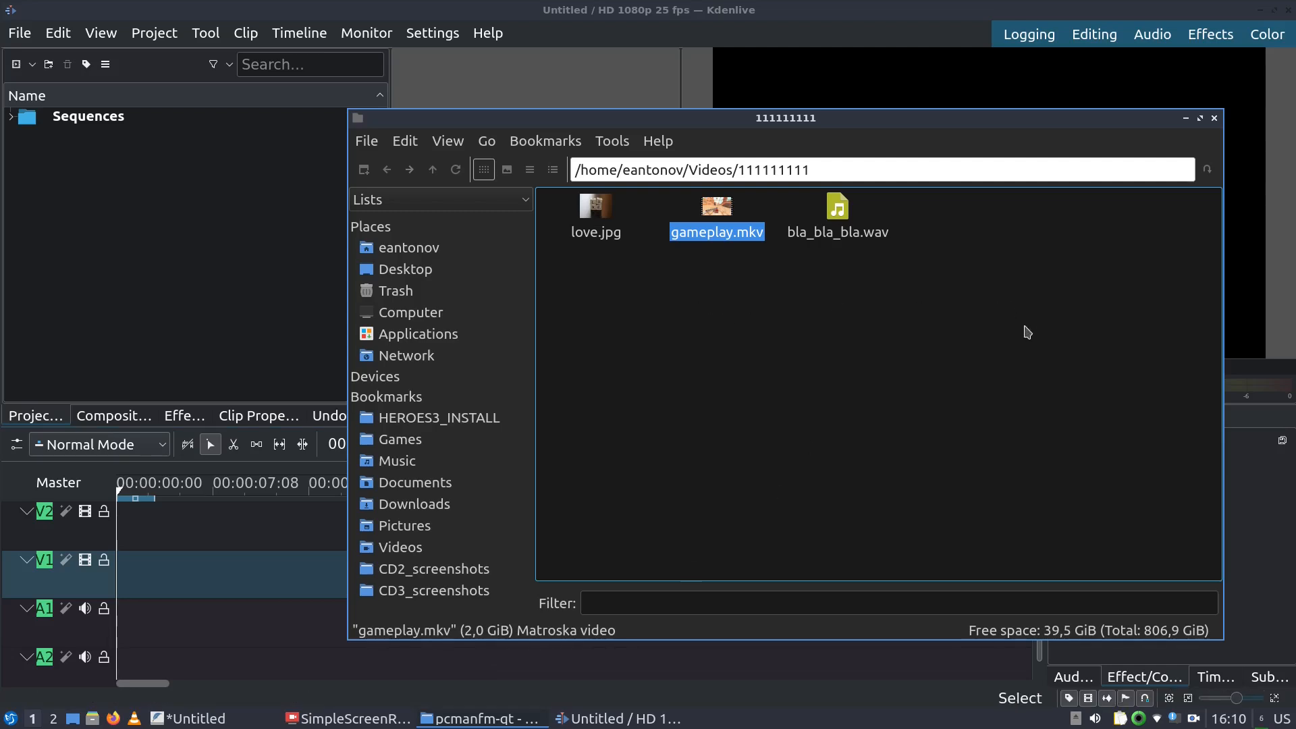
Import all three media files into the Project Bin and switch to the 1920x1440 profile
left_click_drag(1026, 331, 569, 179)
left_click_drag(594, 237, 152, 249)
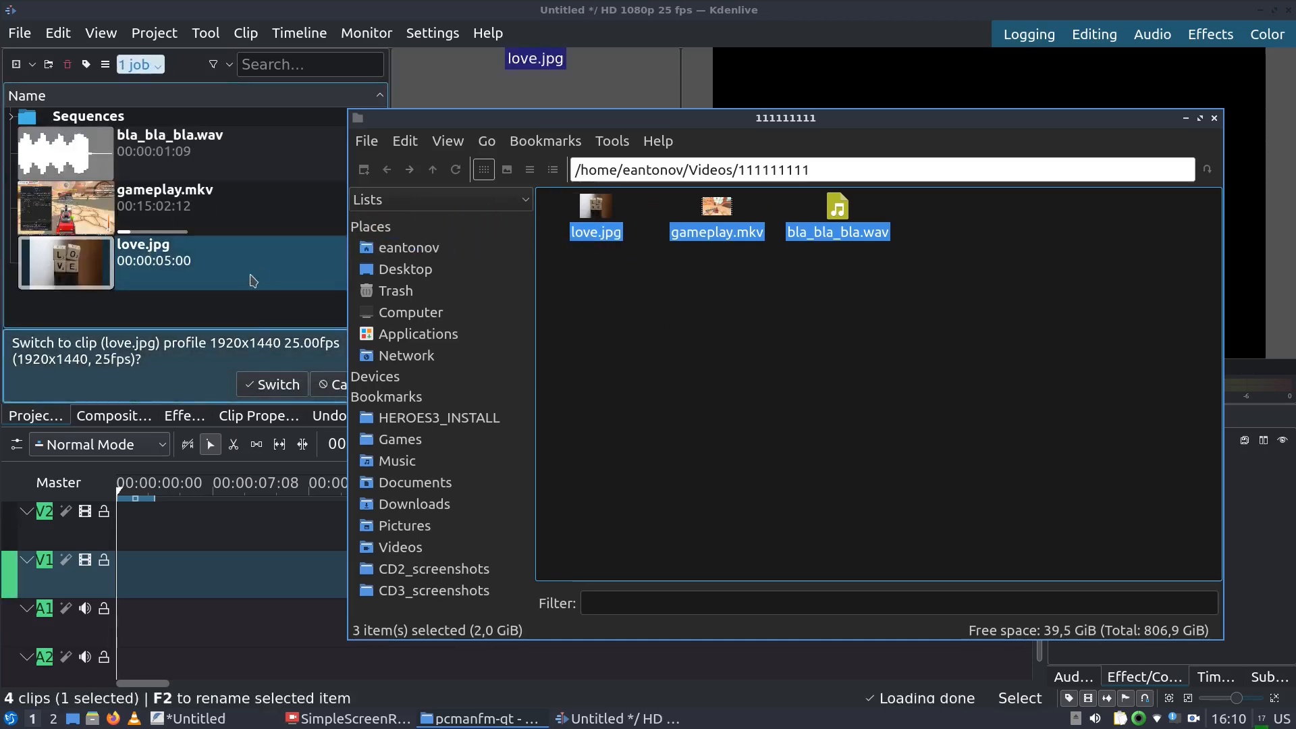
left_click(272, 384)
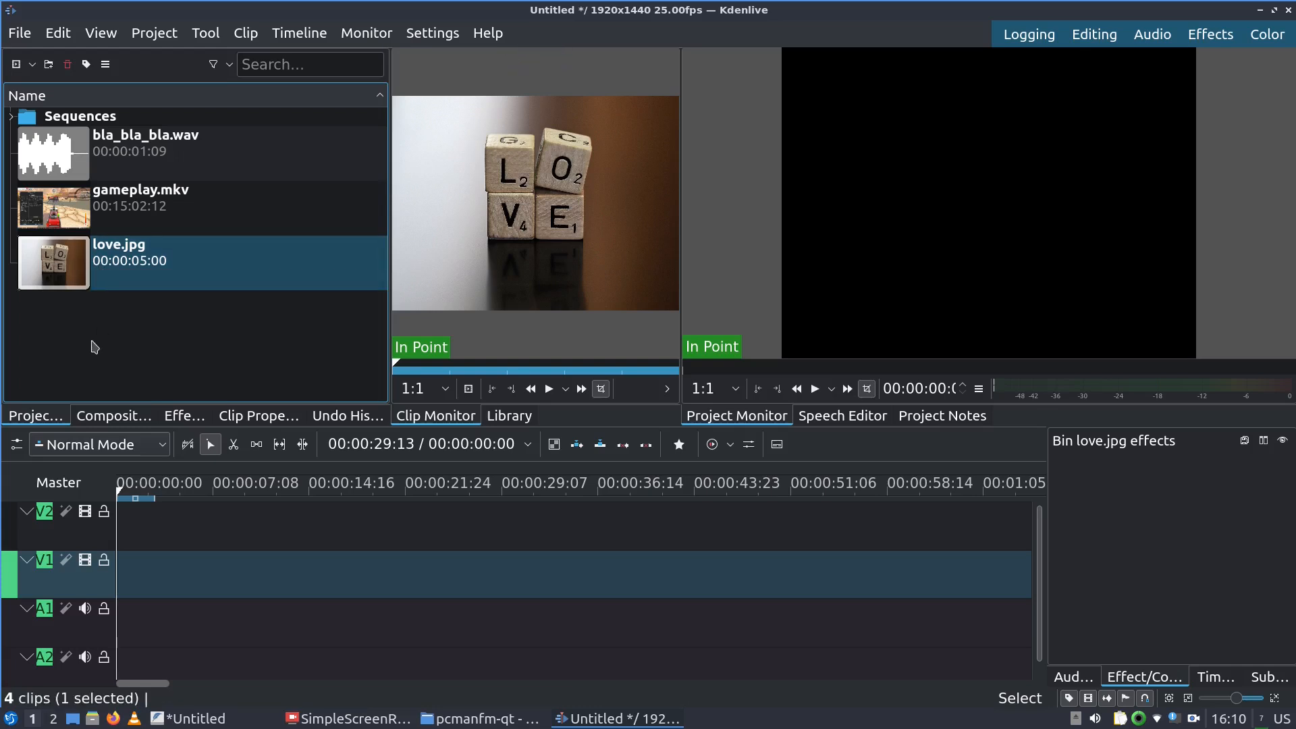
Create an 'audio' bin folder, deleting the accidental 'video' subfolder nested inside it
left_click(49, 65)
type("au")
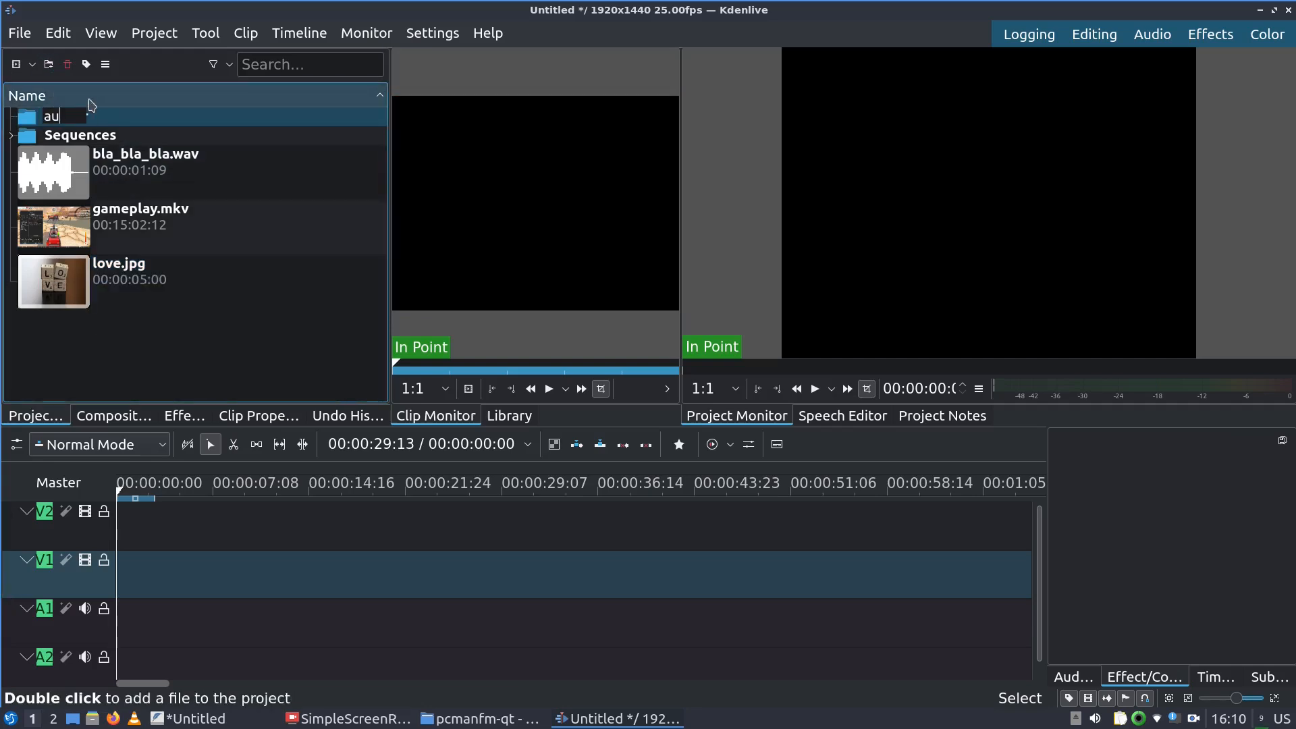
key("Return")
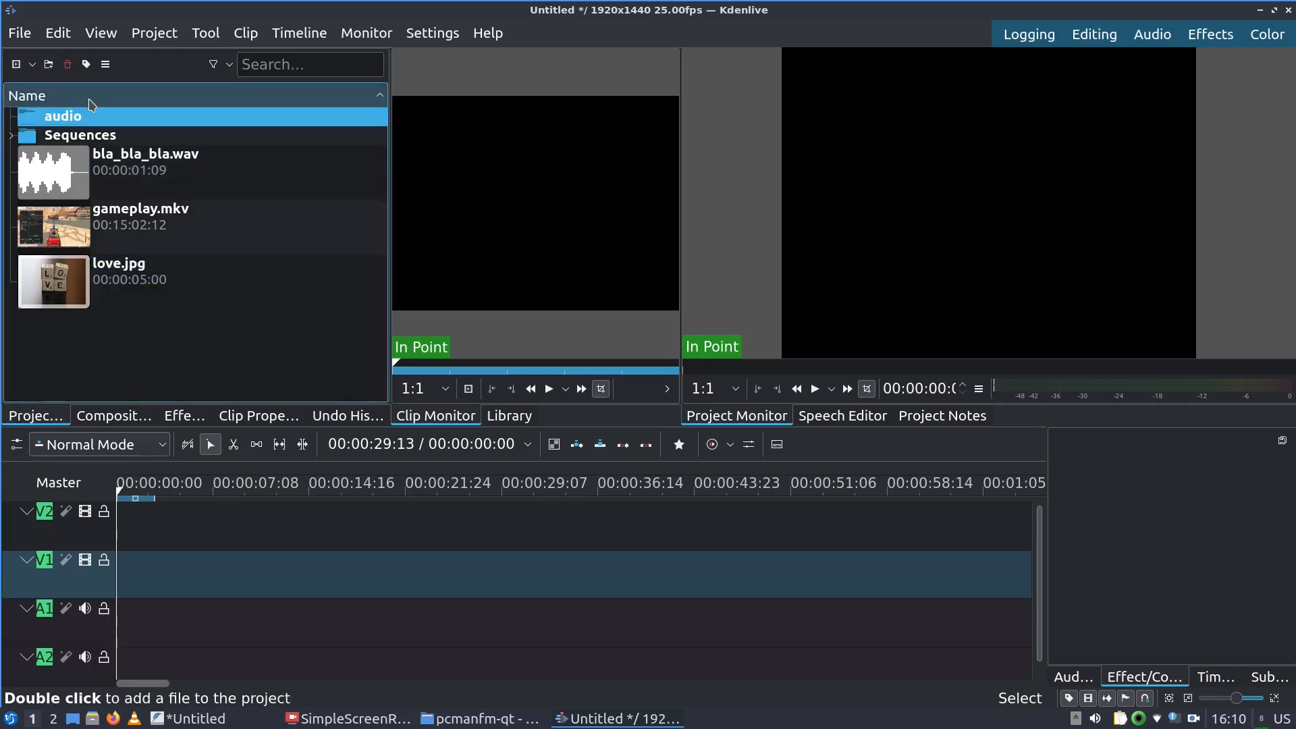
left_click(49, 65)
type("video")
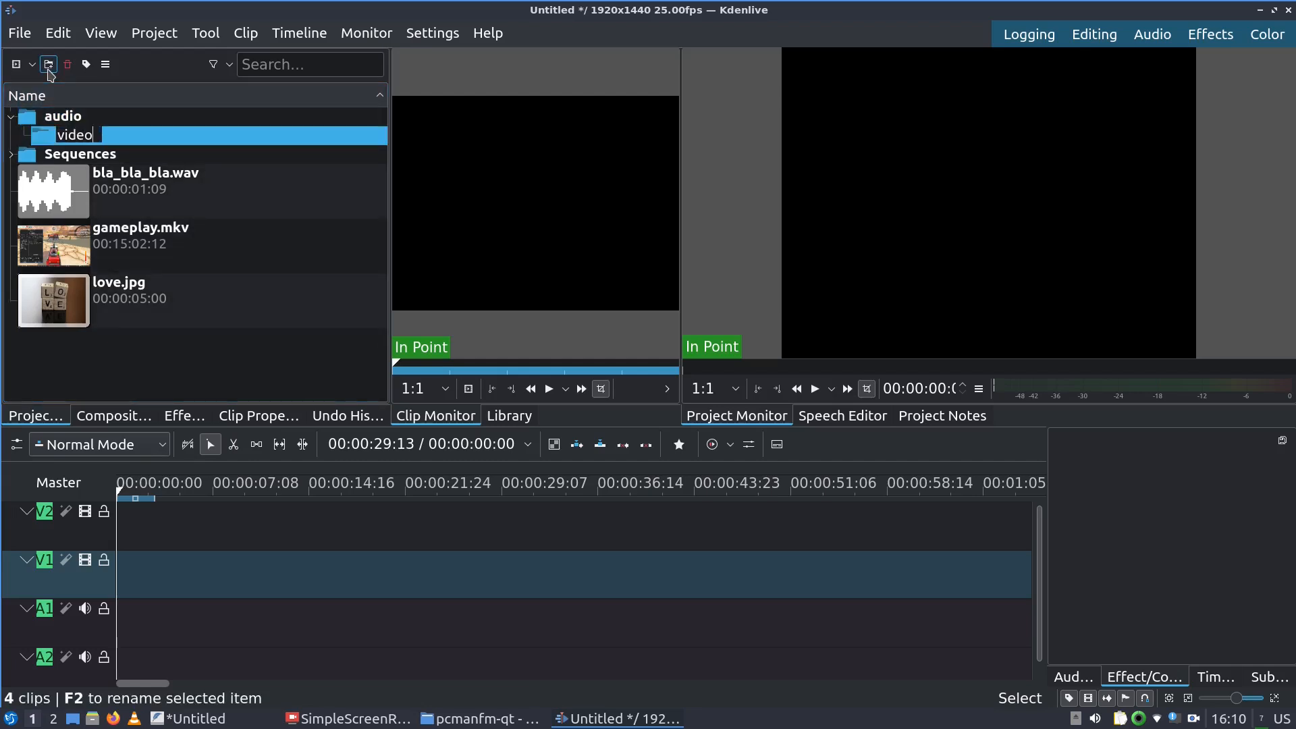
key("Return")
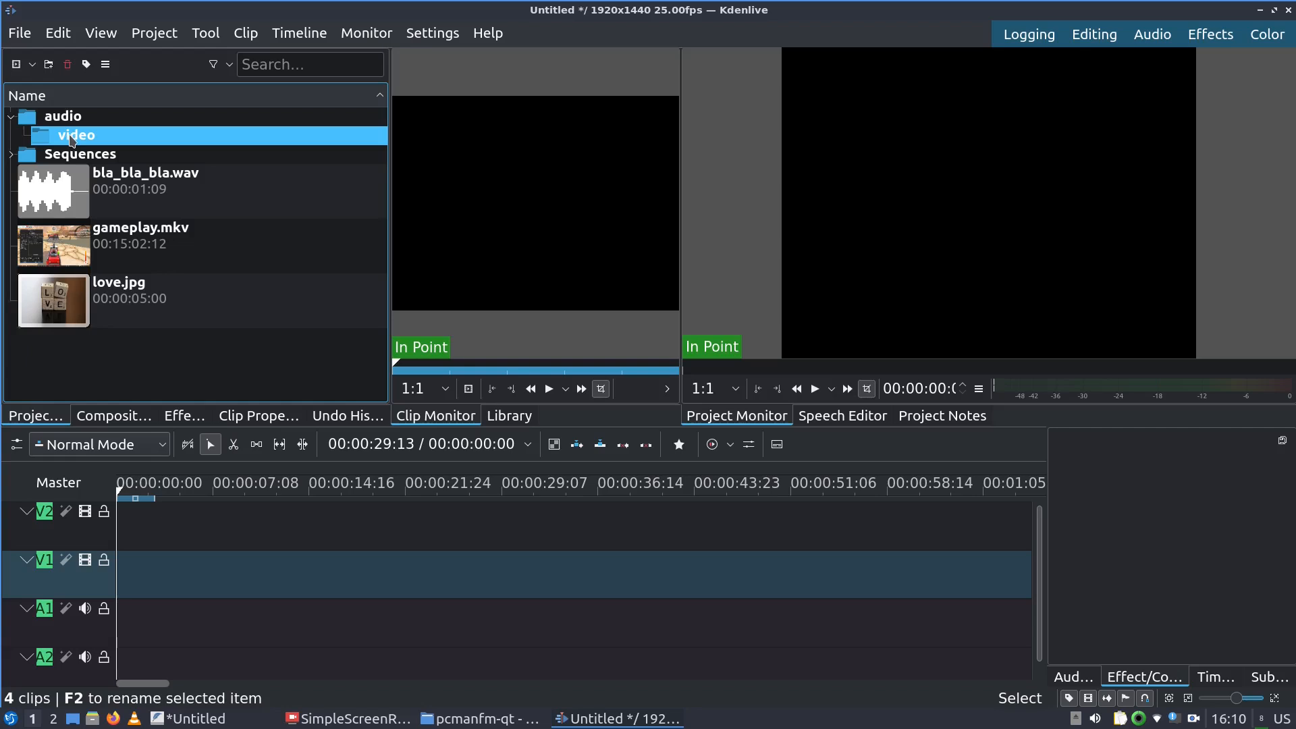
key("Delete")
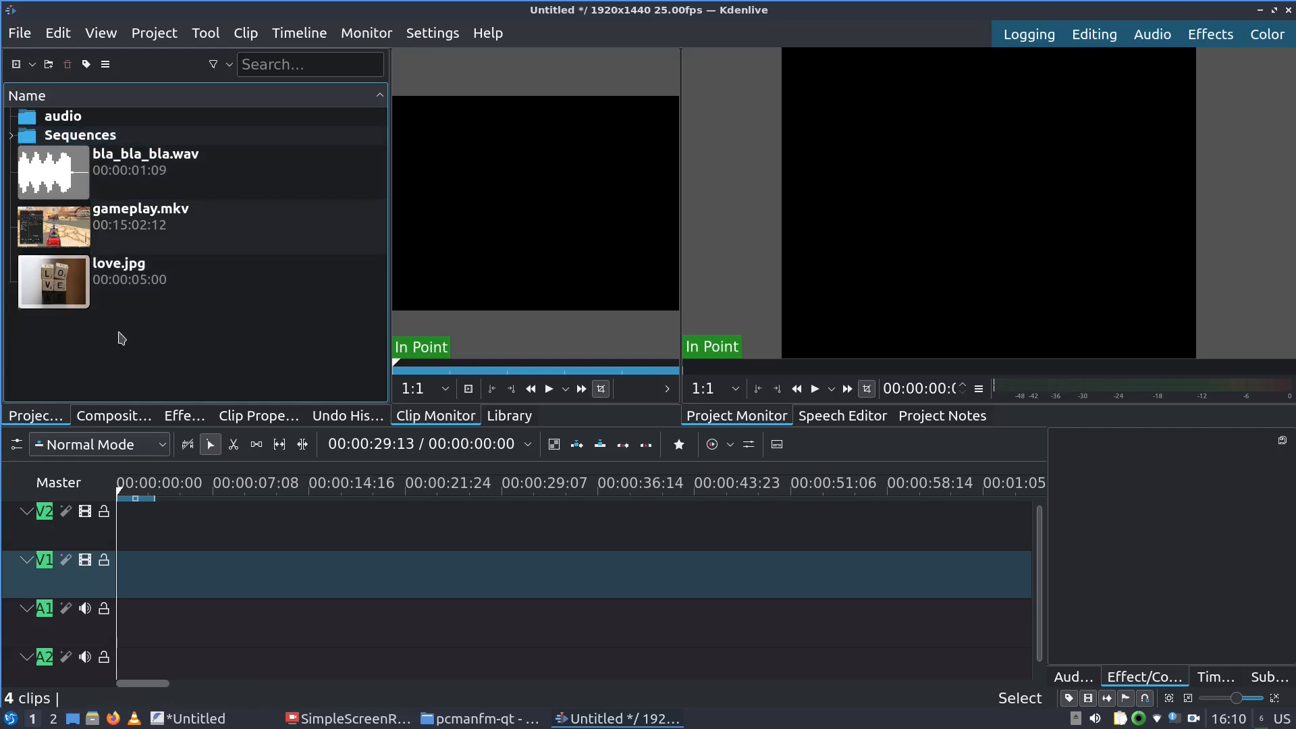
Add top-level 'video' and 'pix' folders to the project bin
left_click(49, 64)
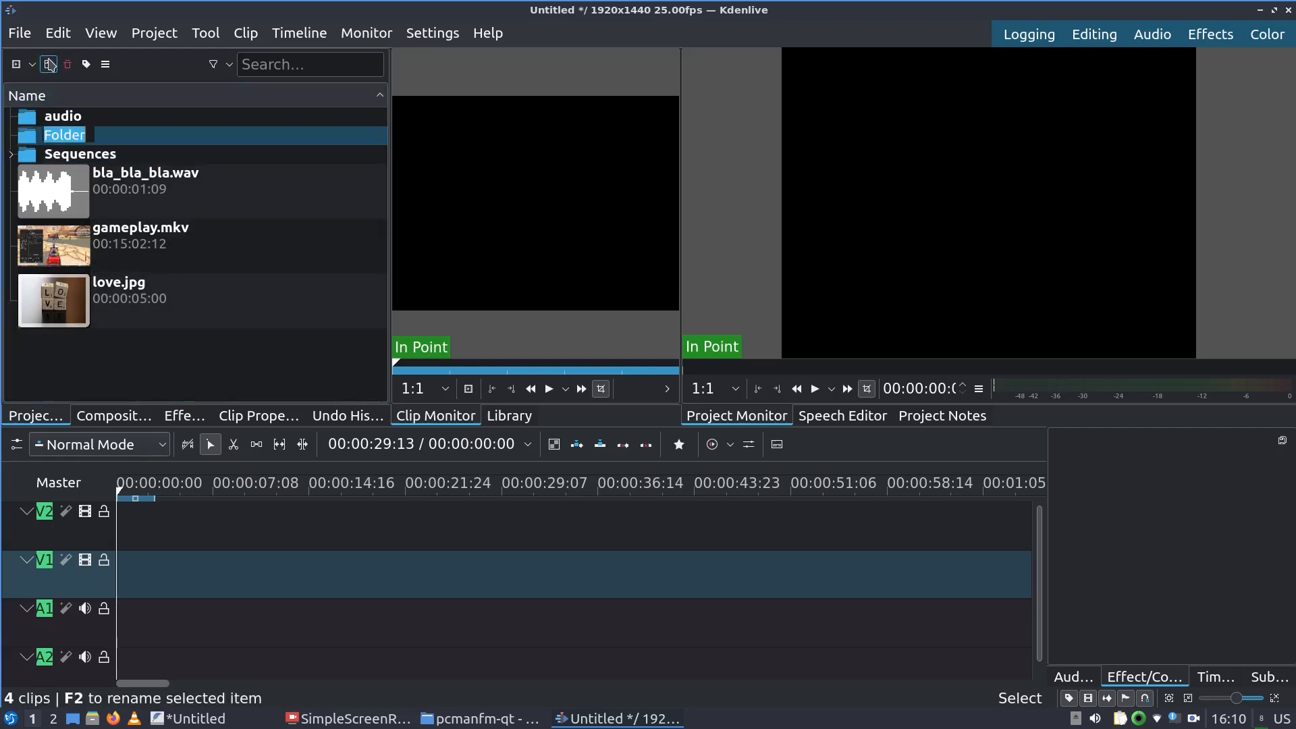
type("video")
key("Return")
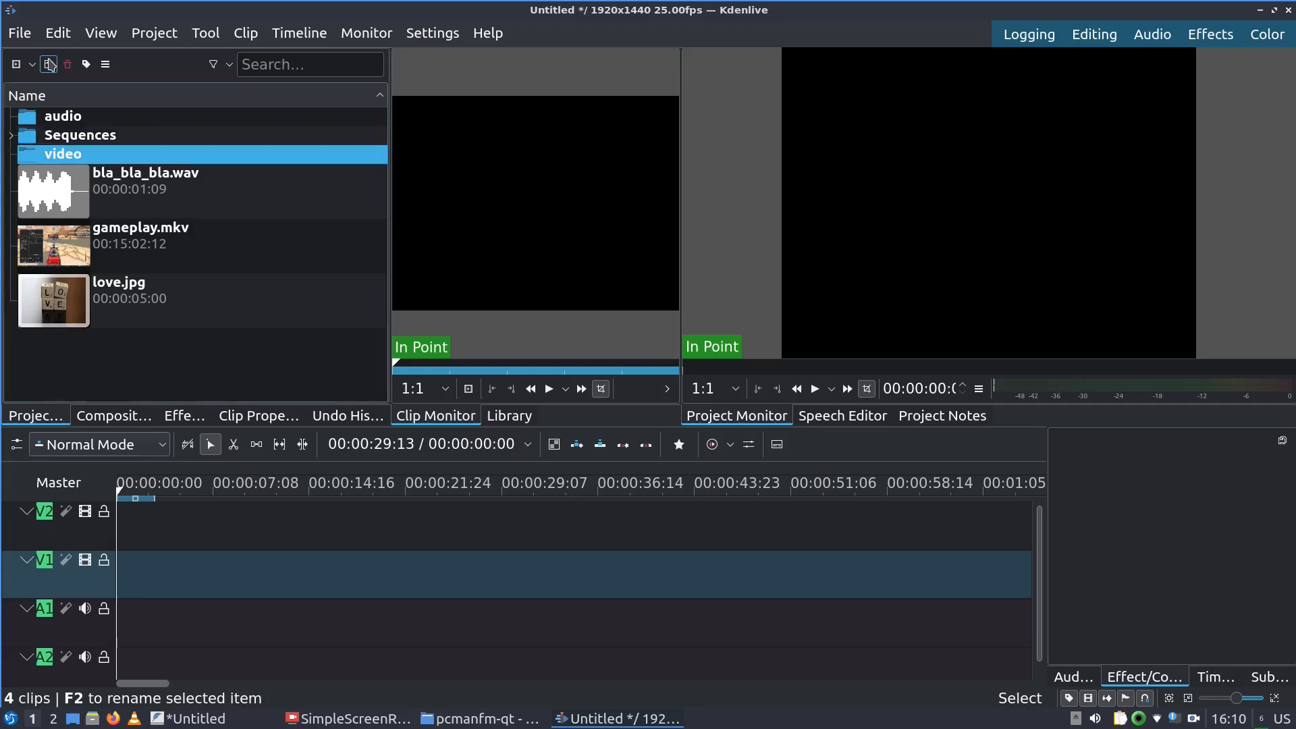
left_click(86, 382)
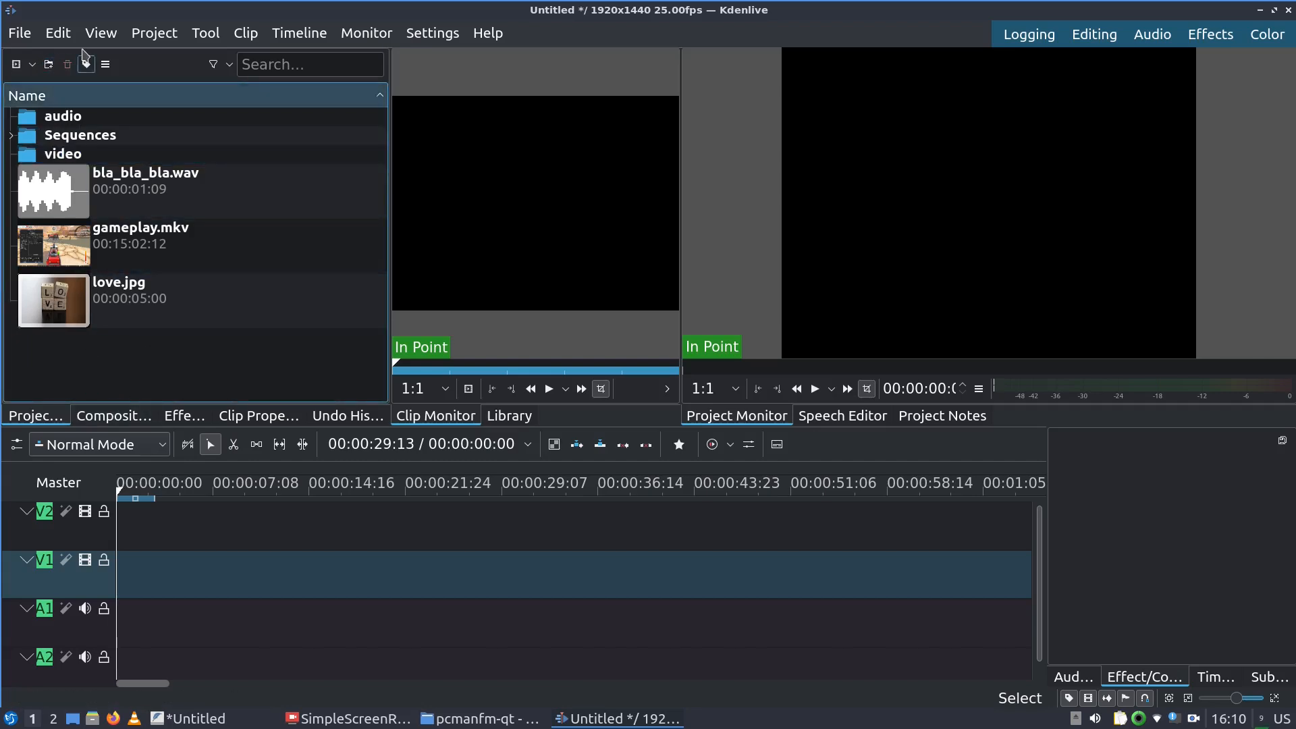
left_click(49, 64)
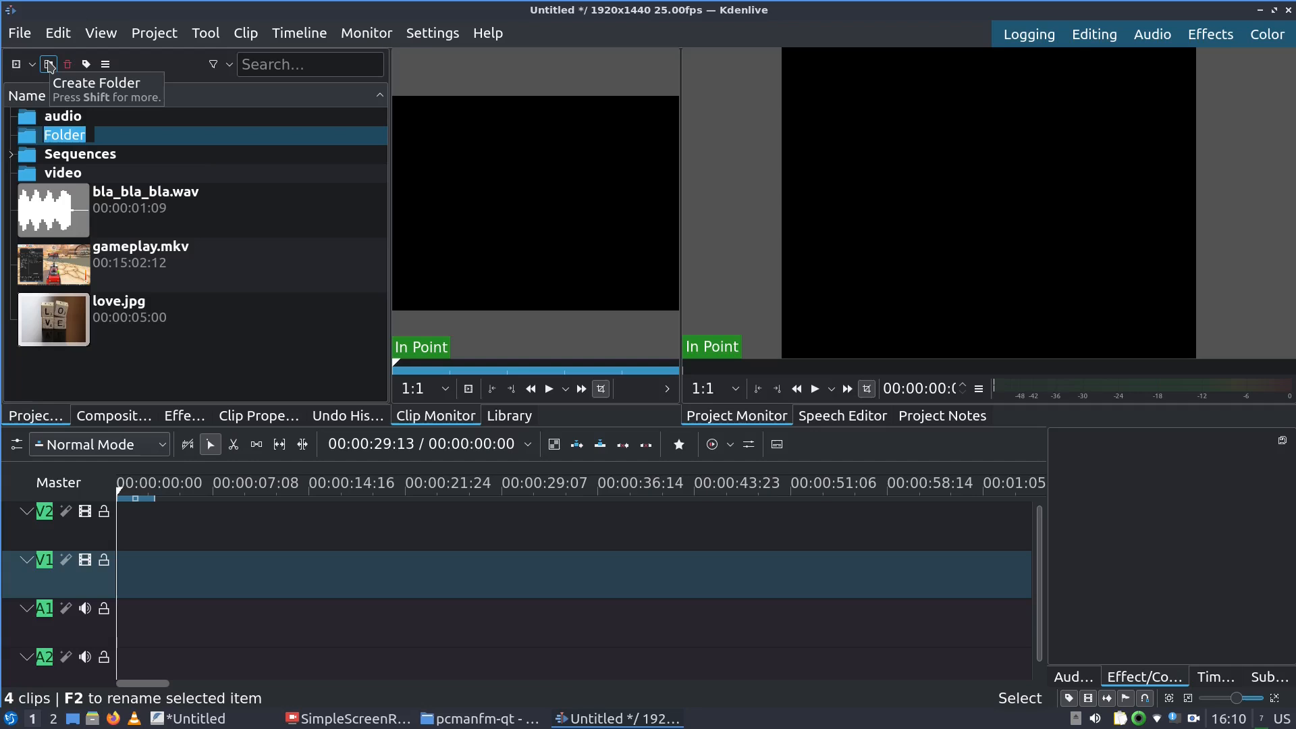
type("pix")
key("Return")
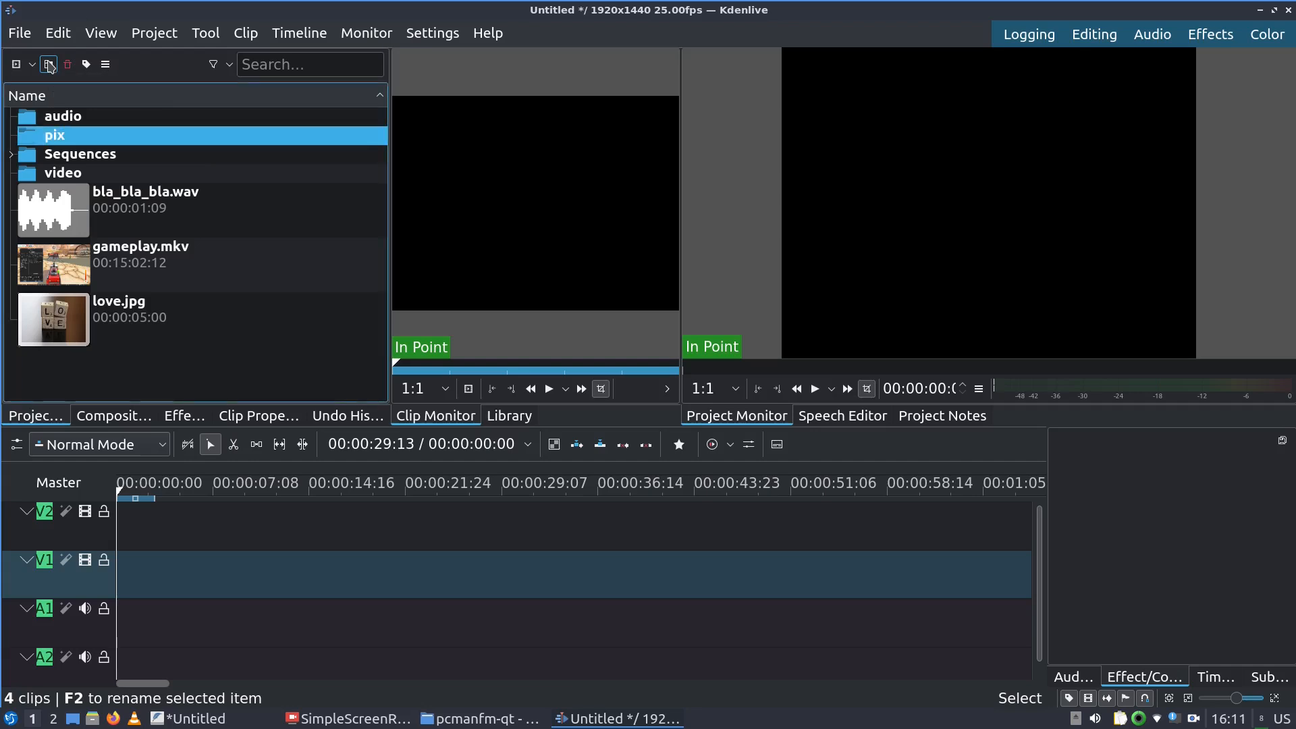
left_click(62, 212)
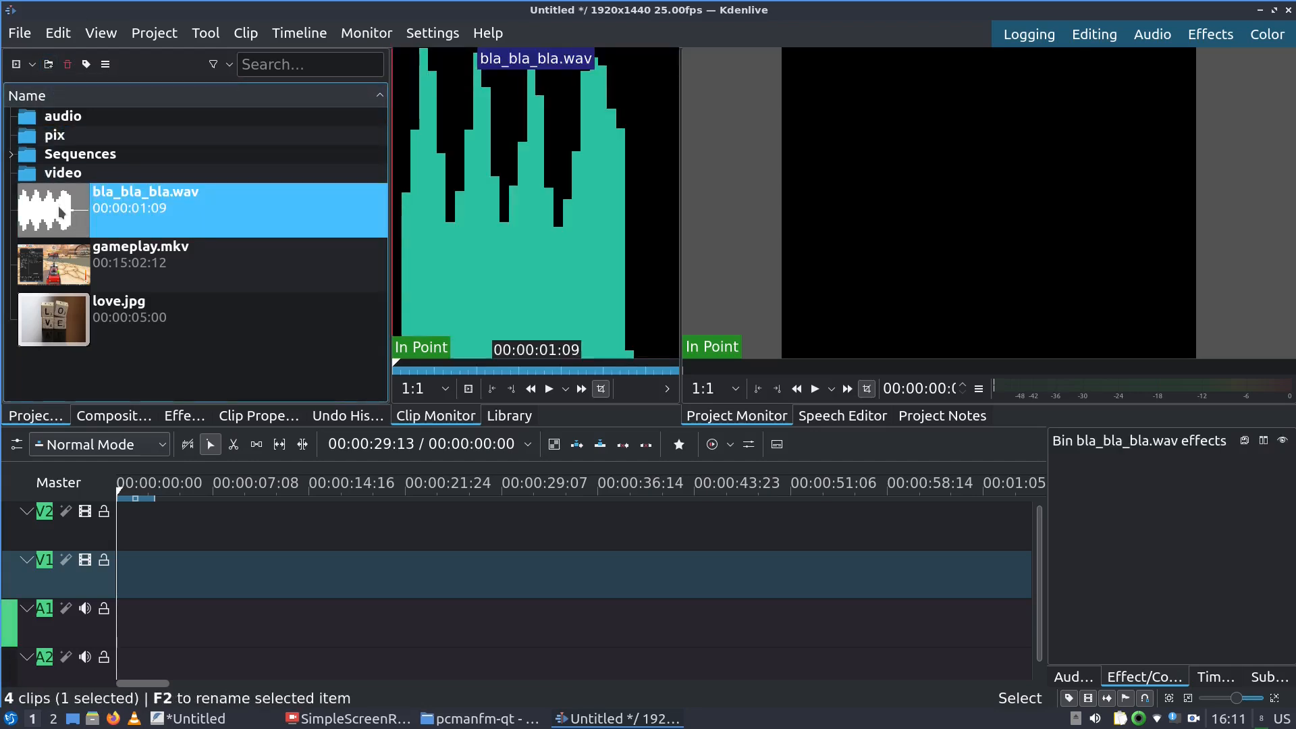
Move bla_bla_bla.wav into audio and gameplay.mkv into video, then expand the pix, audio and video folders
left_click_drag(61, 209, 61, 116)
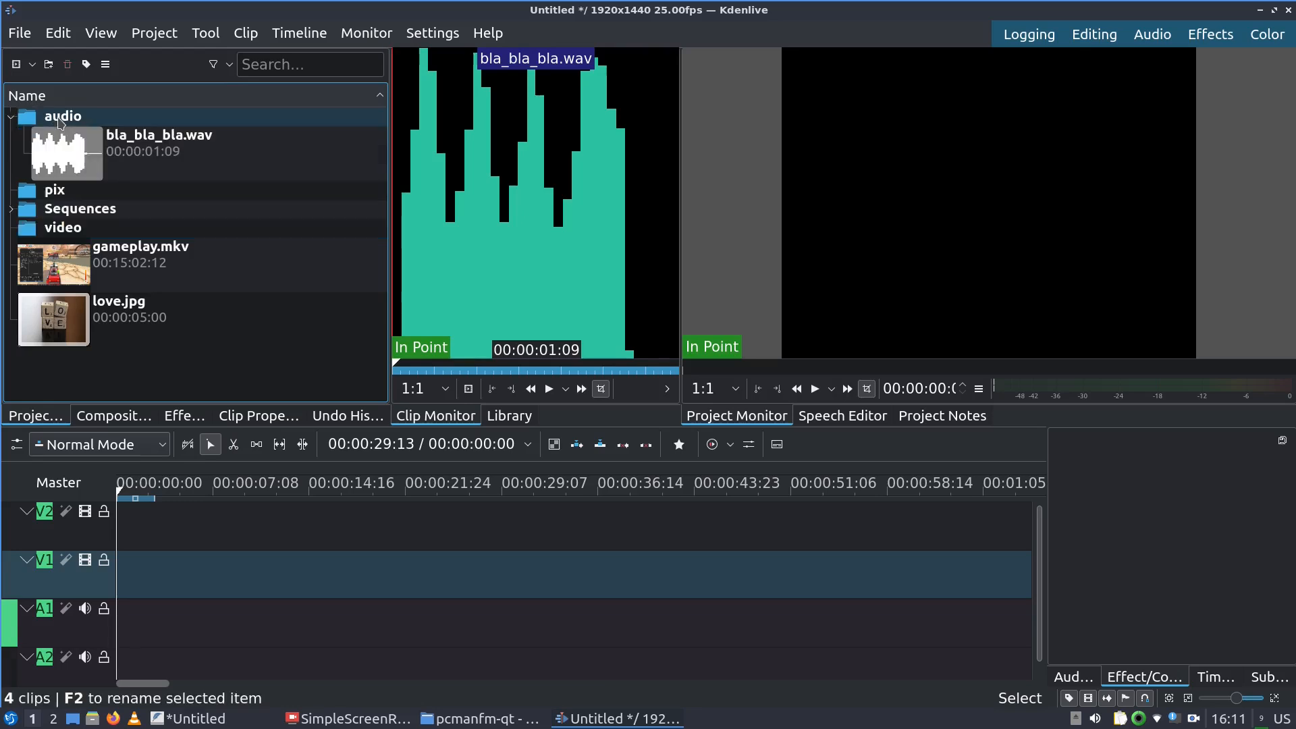
left_click_drag(58, 280, 16, 194)
left_click(13, 190)
left_click(13, 190)
left_click(11, 228)
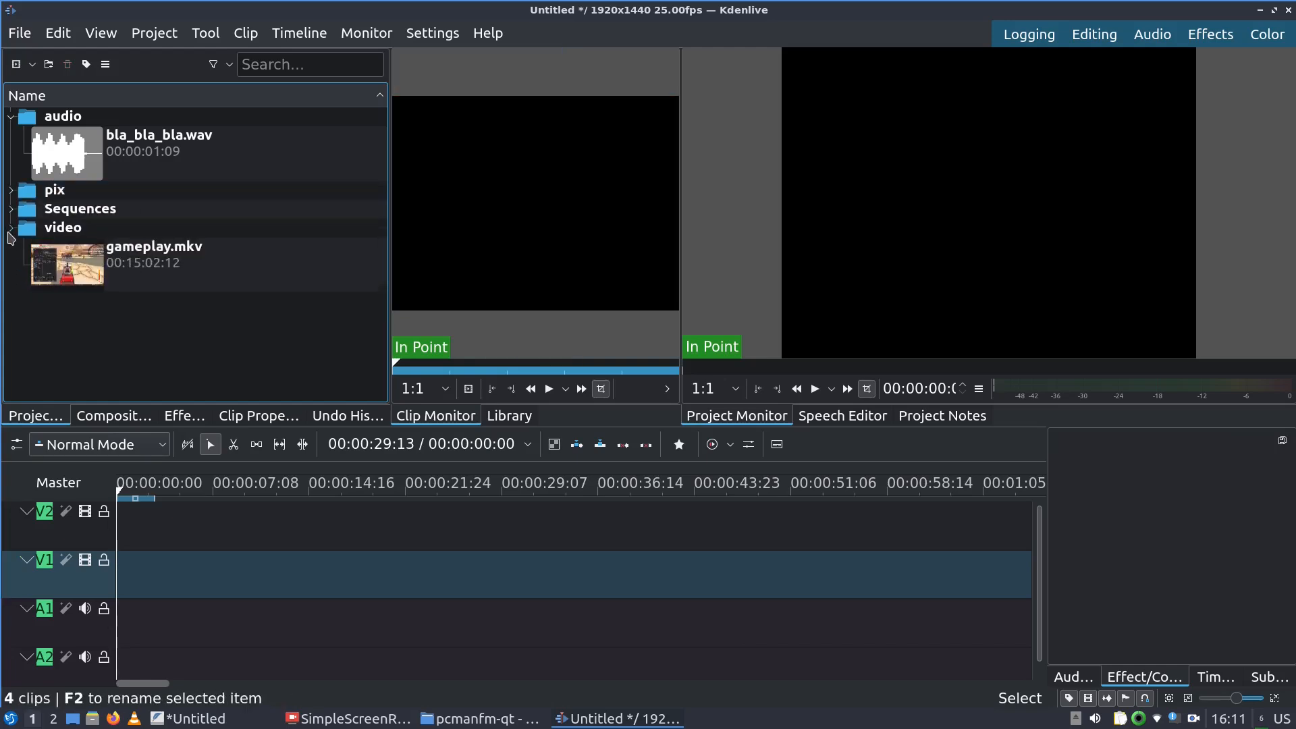
left_click(11, 228)
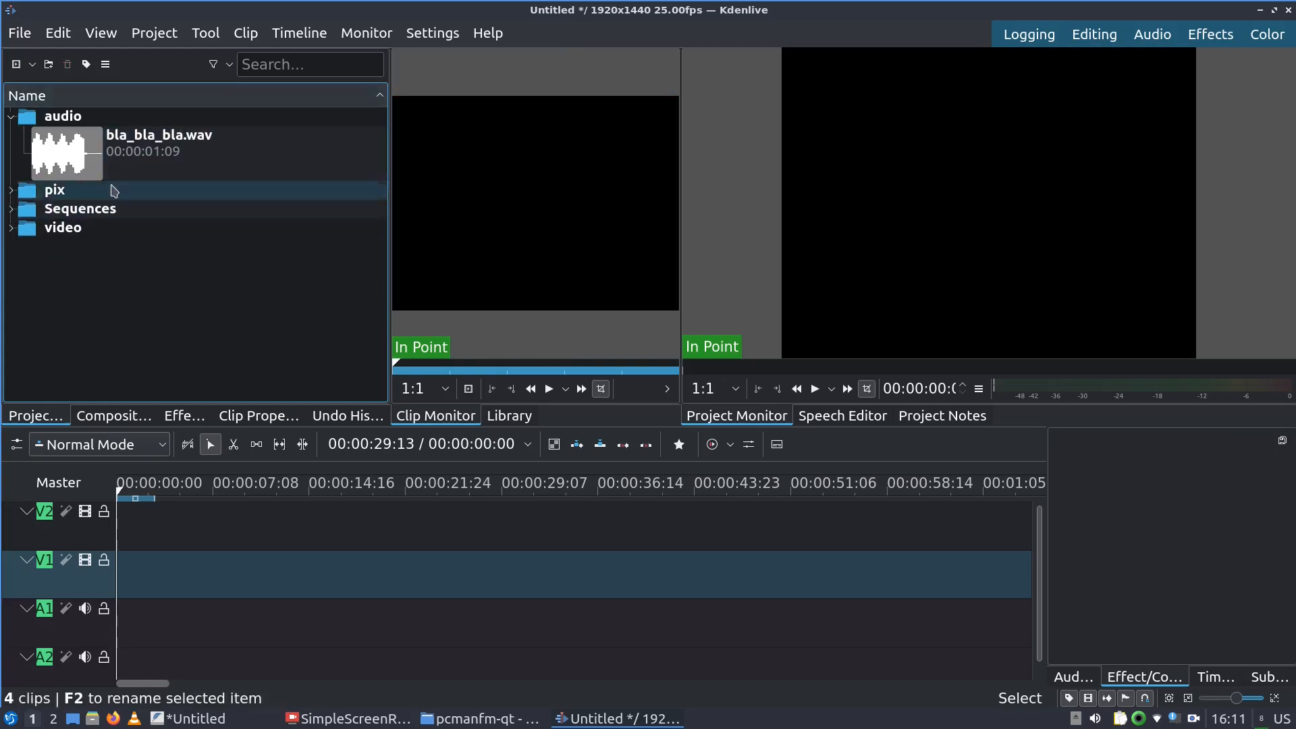
left_click(11, 116)
left_click(10, 116)
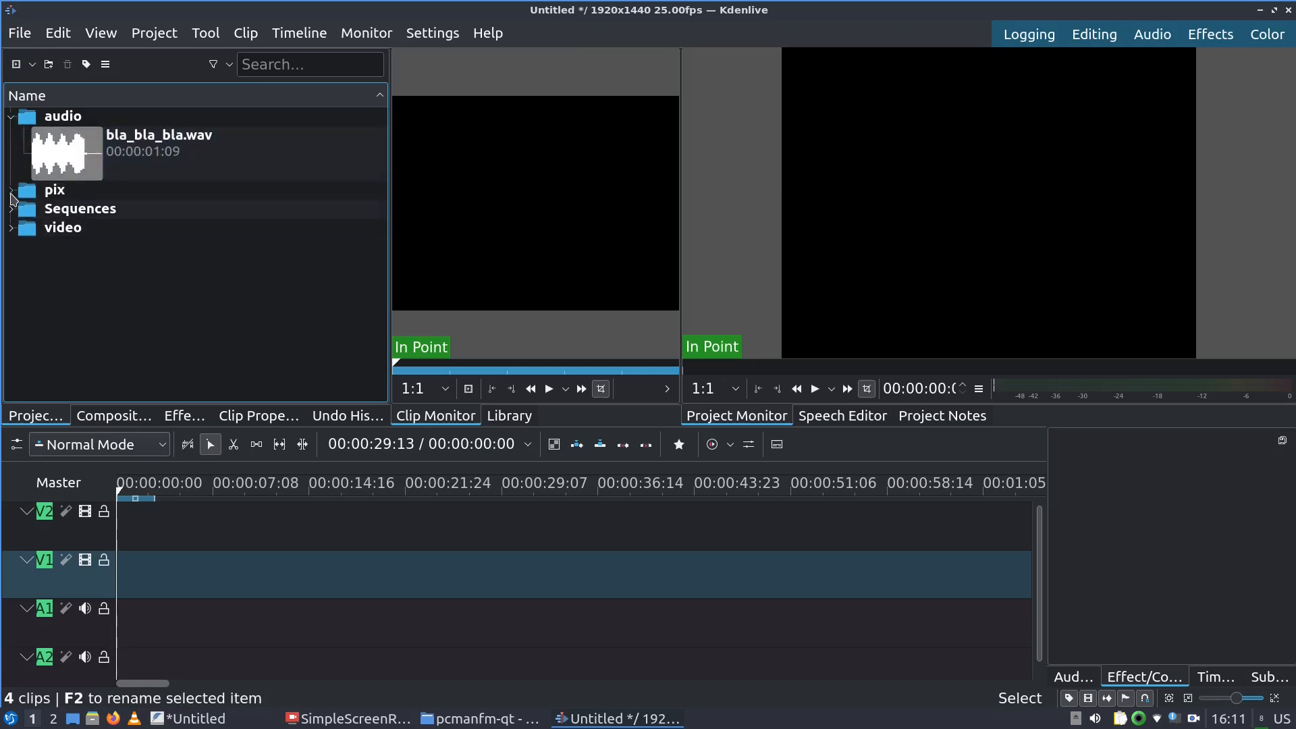
left_click(10, 189)
left_click(10, 282)
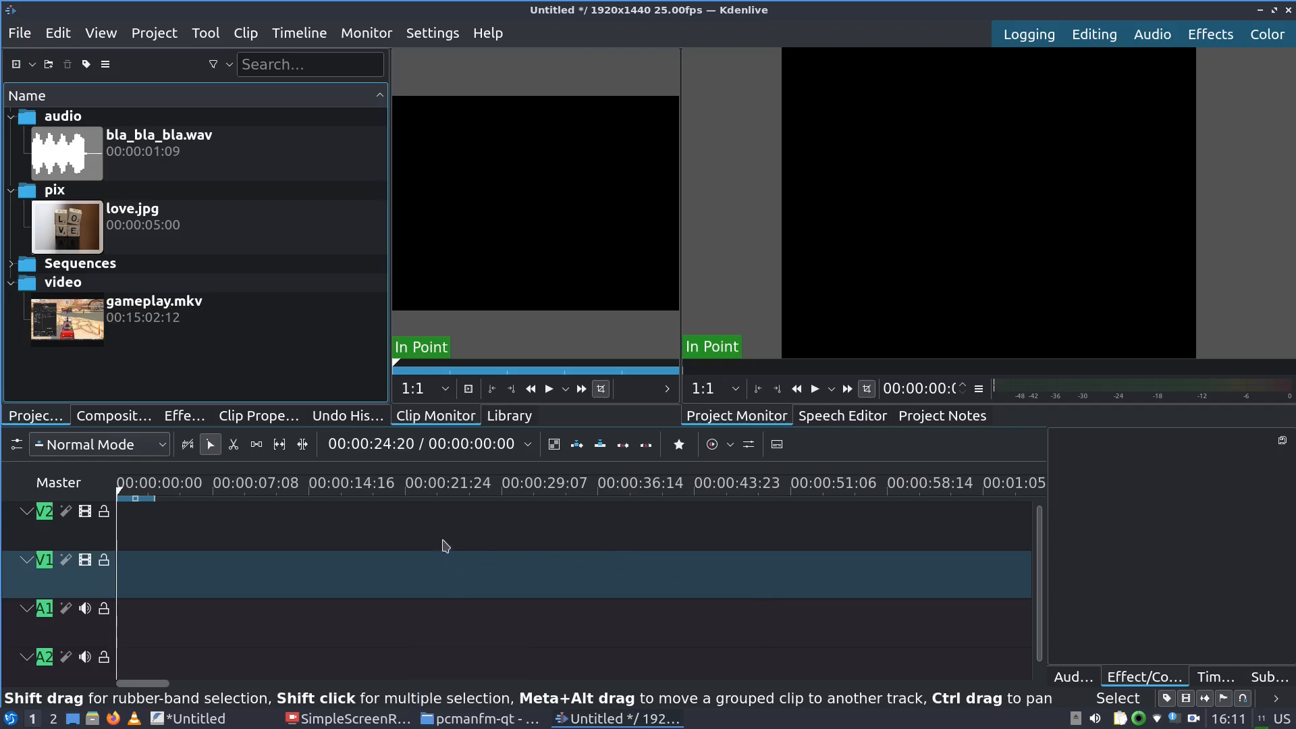
Drop love.jpg onto track V1 and slide it left to start at 00:00:00:00
left_click(126, 344)
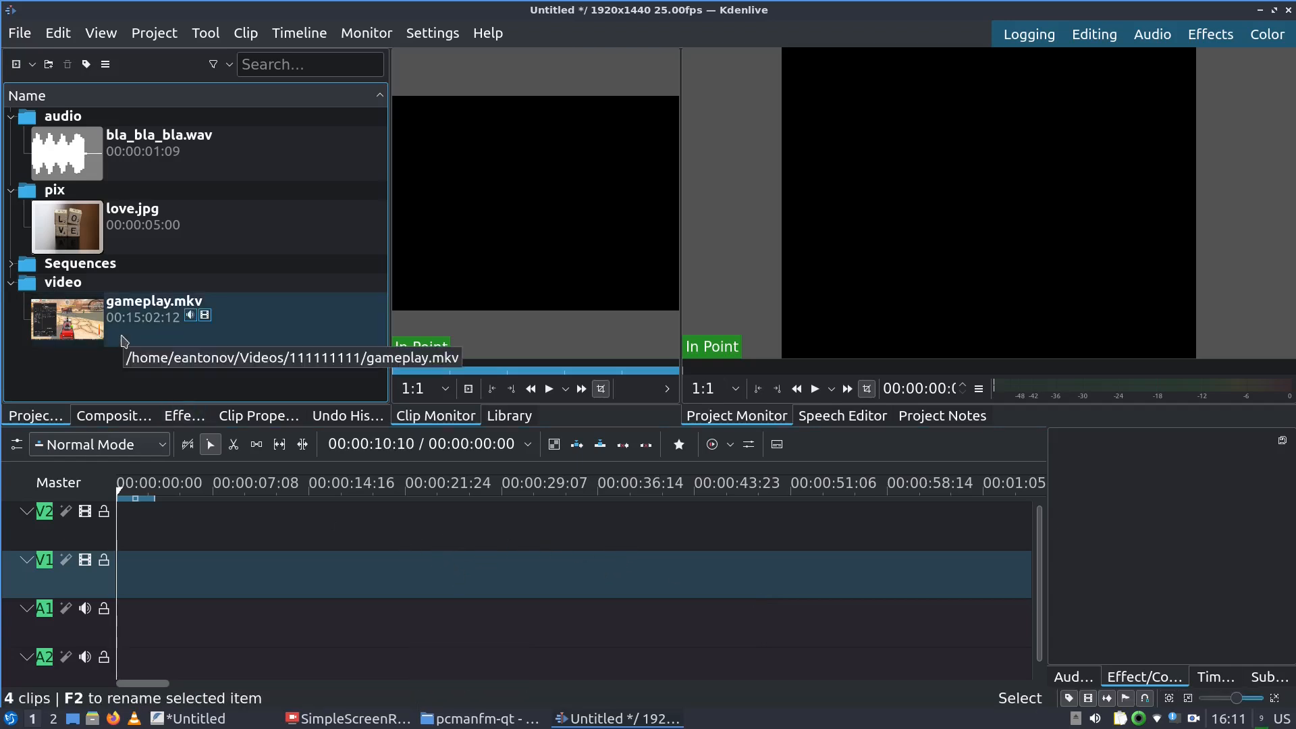
left_click(64, 247)
left_click_drag(64, 231, 230, 577)
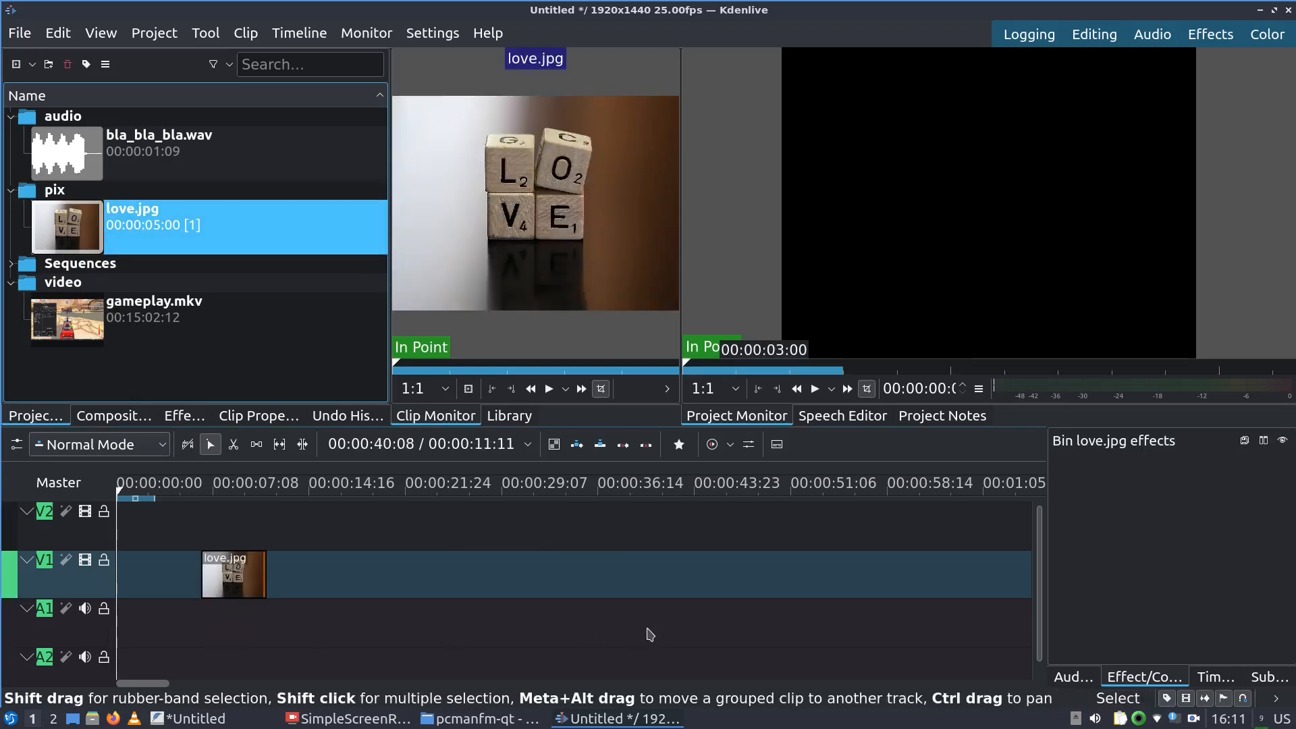
left_click_drag(246, 584, 200, 592)
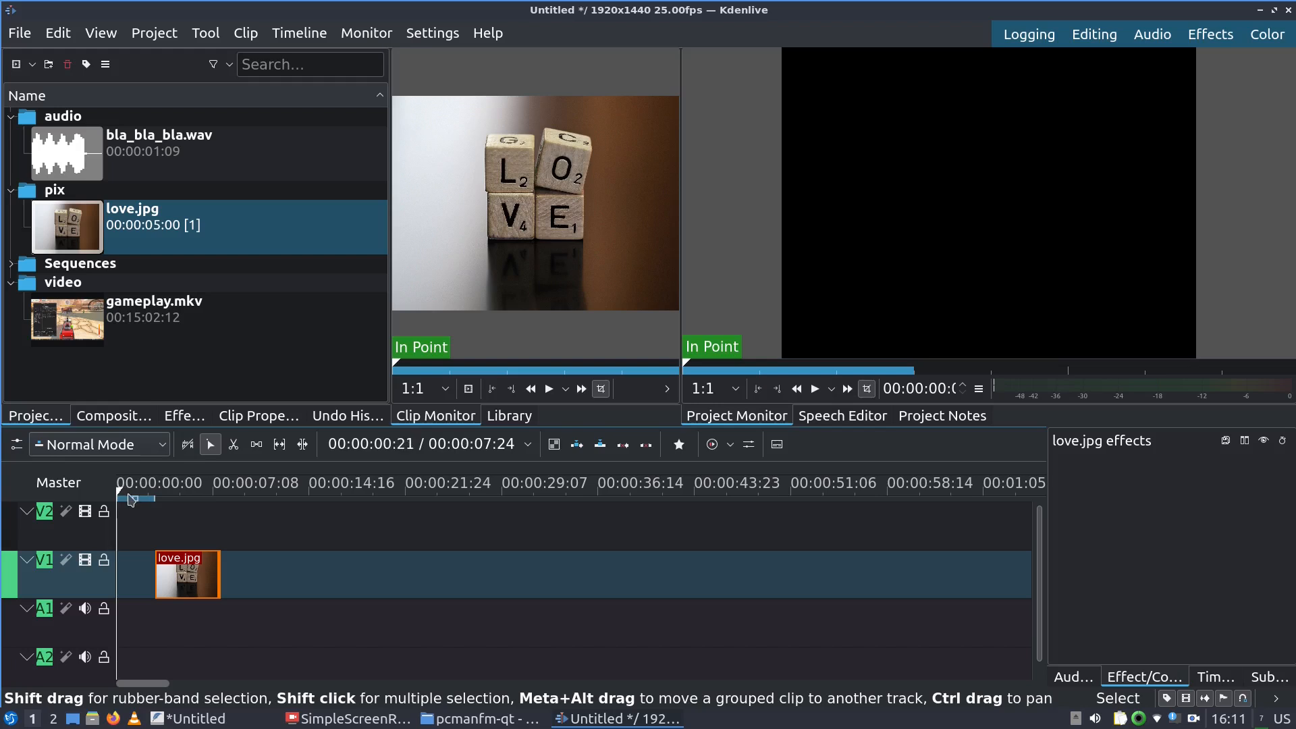
left_click_drag(187, 577, 149, 577)
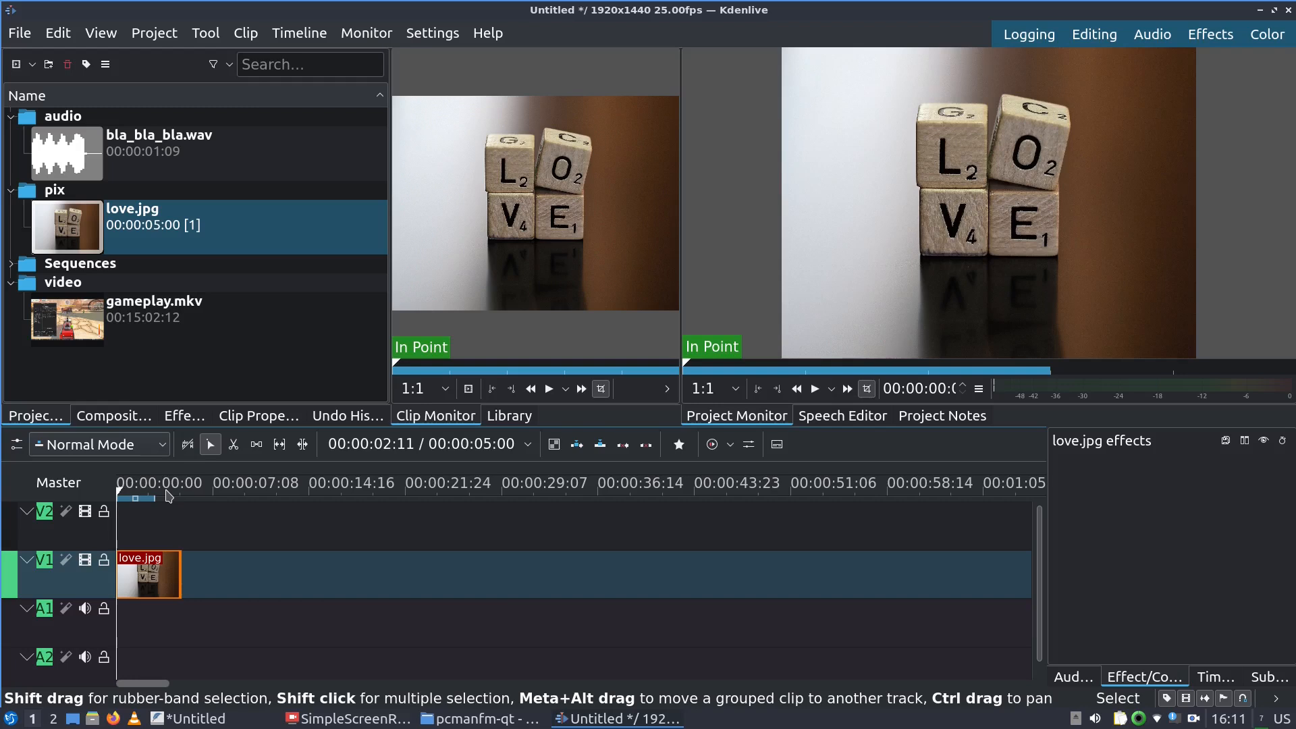
Play the timeline, then click through the bin clips and play love.jpg in the Clip Monitor
key("space")
key("space")
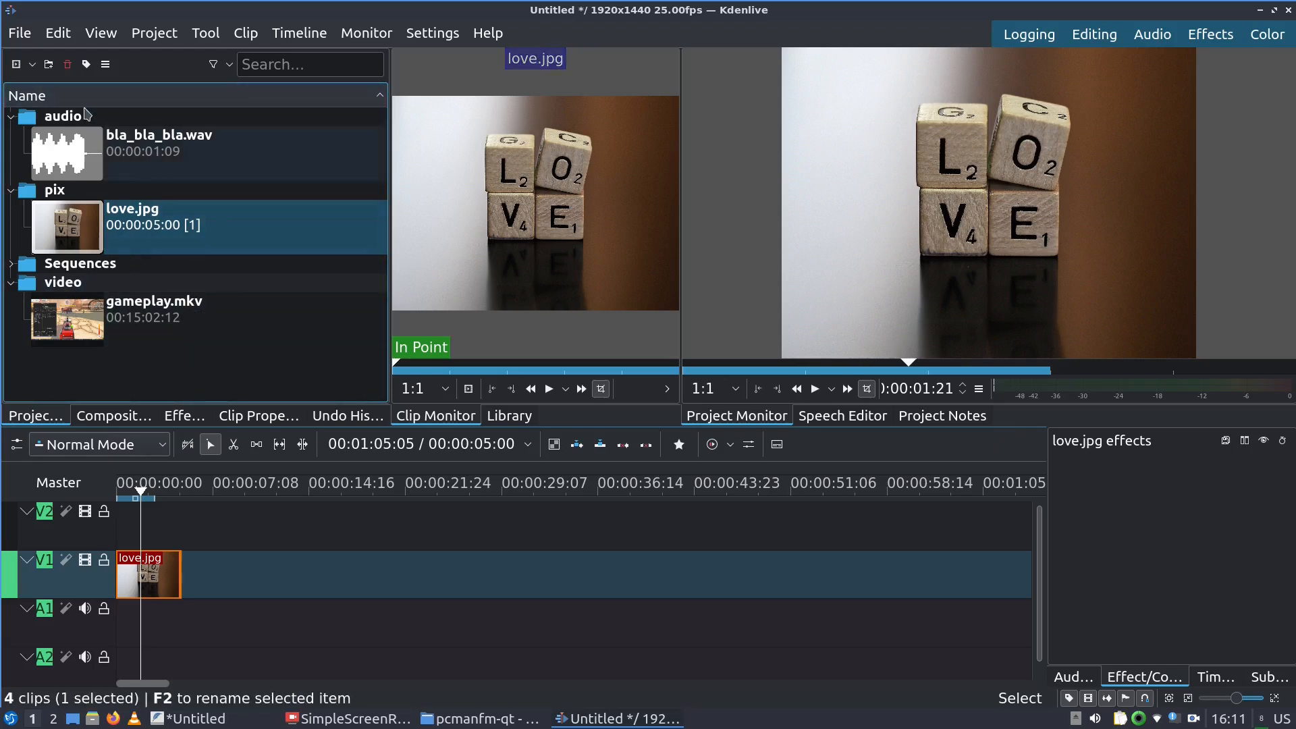
left_click(87, 175)
left_click(86, 226)
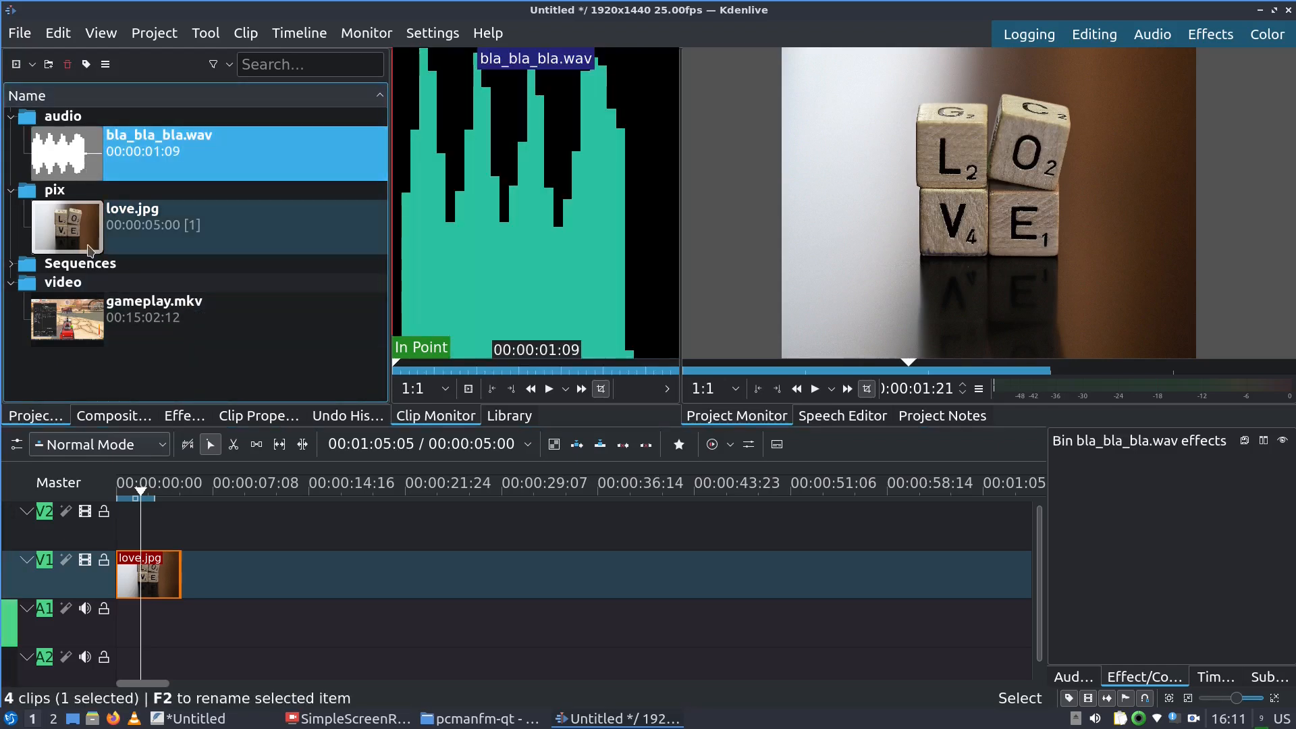
left_click(94, 327)
left_click(72, 235)
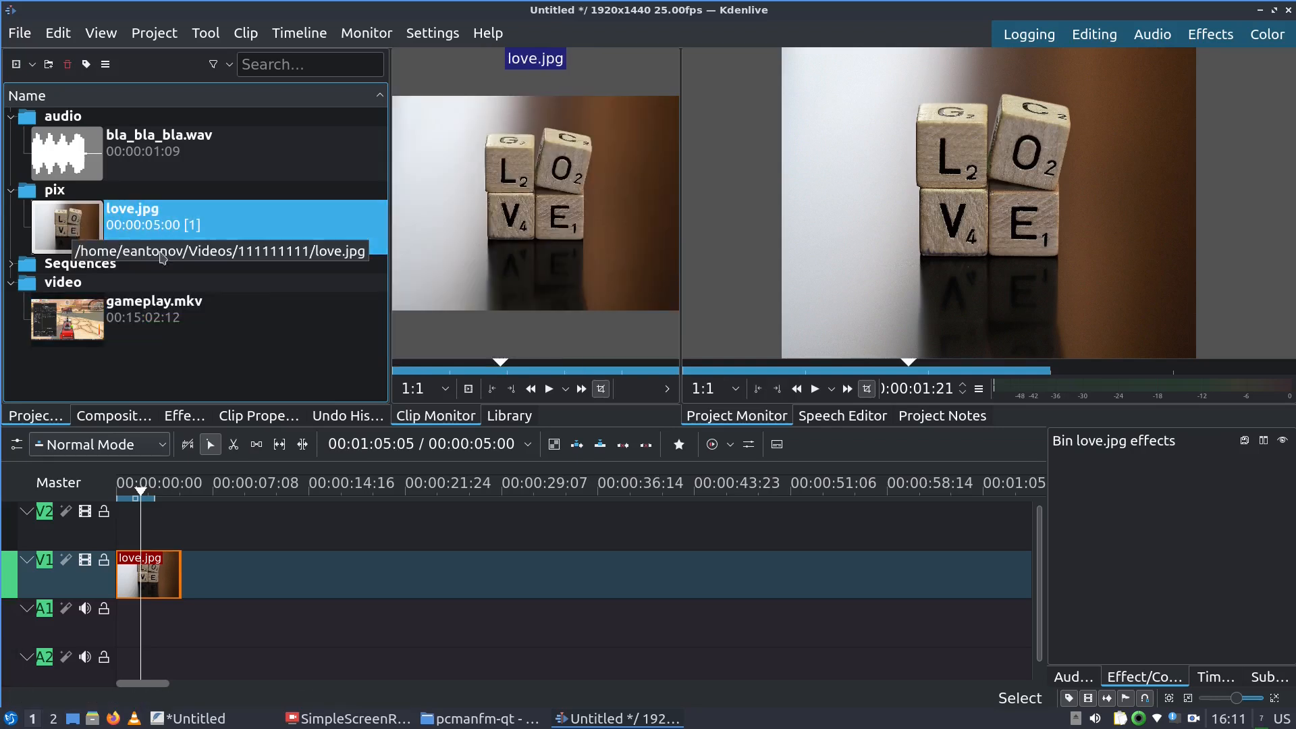
left_click(549, 388)
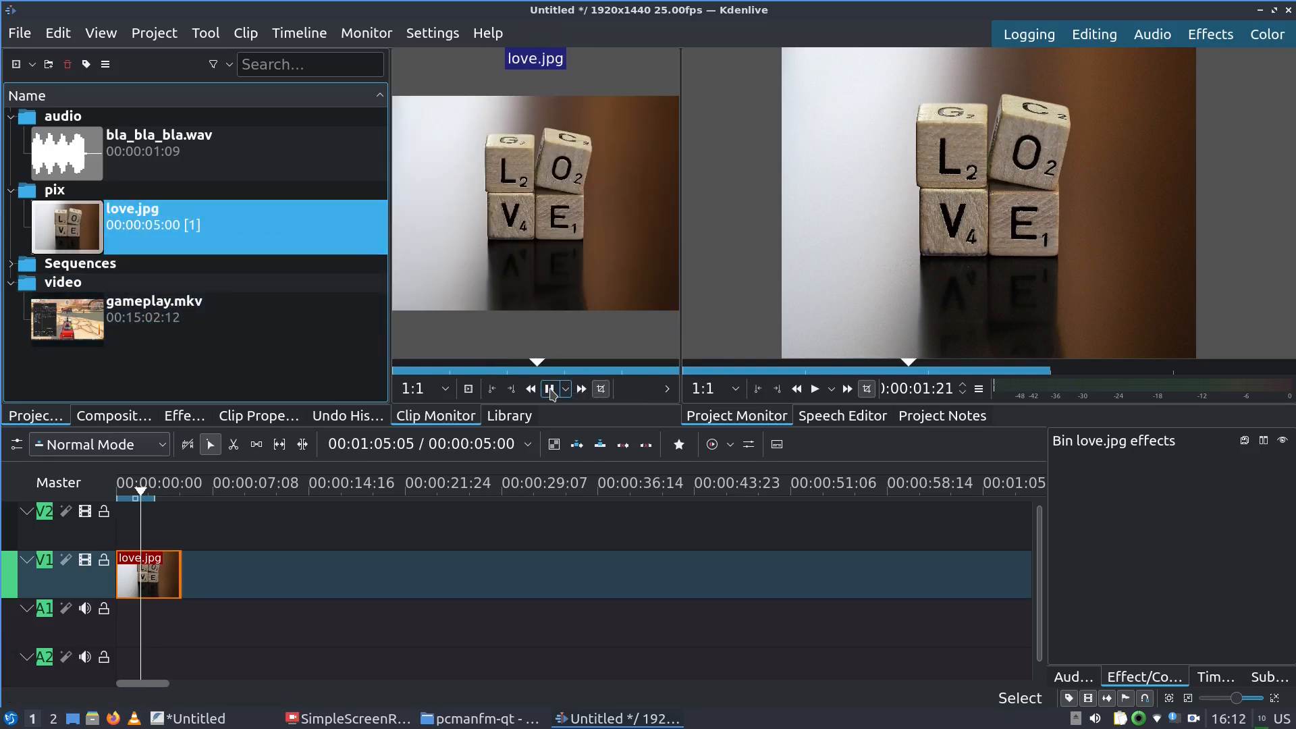
left_click(550, 389)
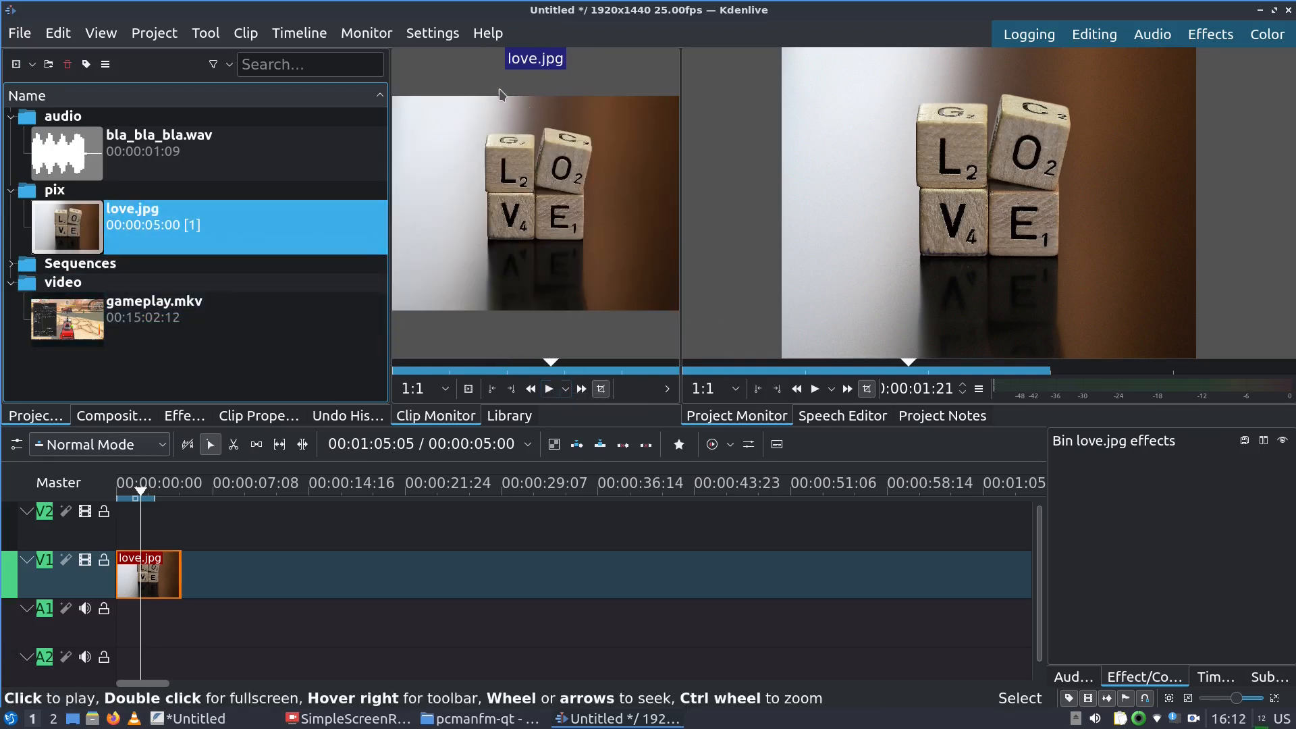
Listen to bla_bla_bla.wav, then play, scrub and pause through gameplay.mkv in the Clip Monitor
left_click(94, 168)
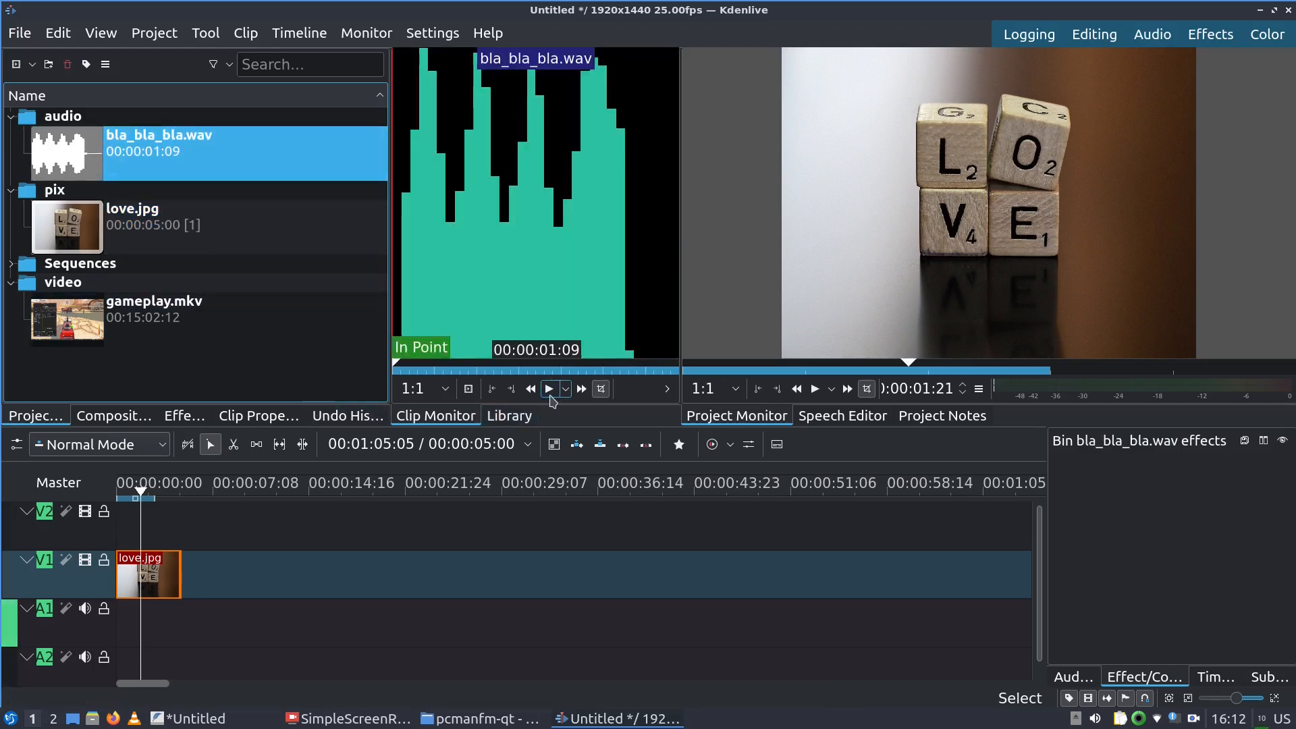
left_click(549, 389)
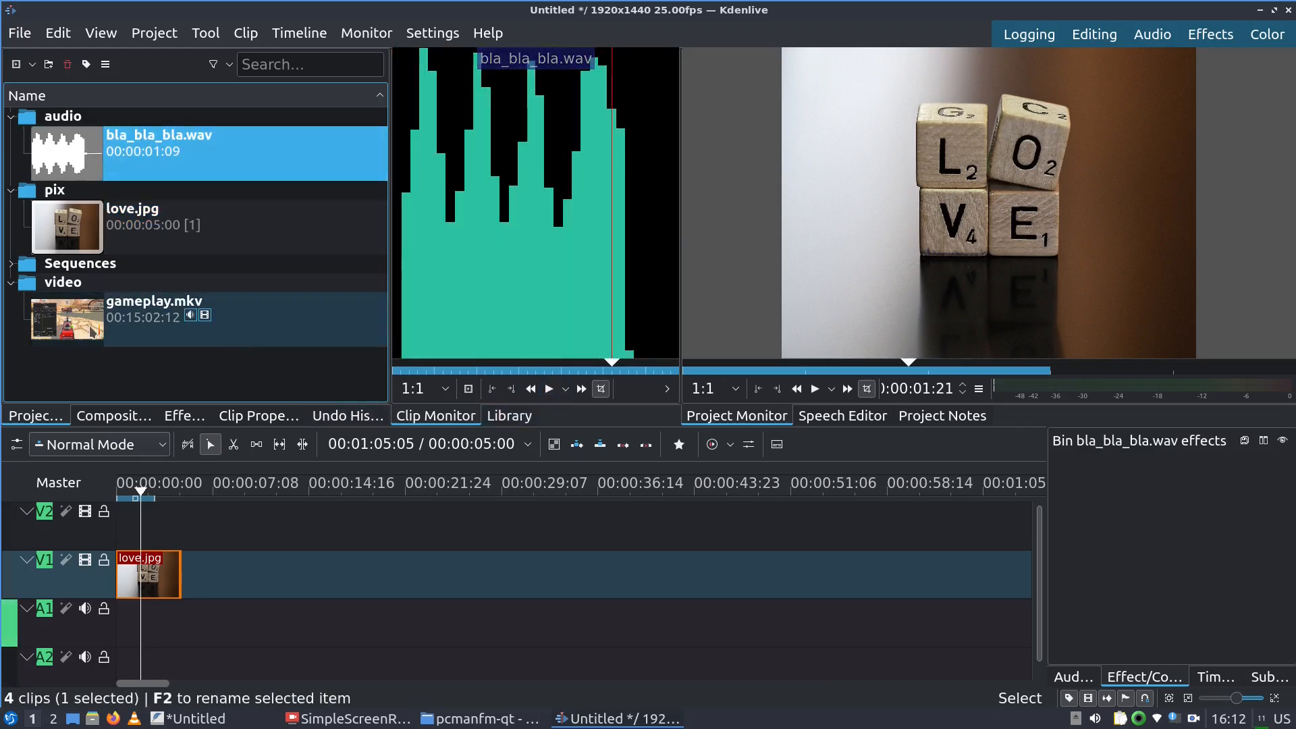
left_click(93, 331)
left_click(550, 390)
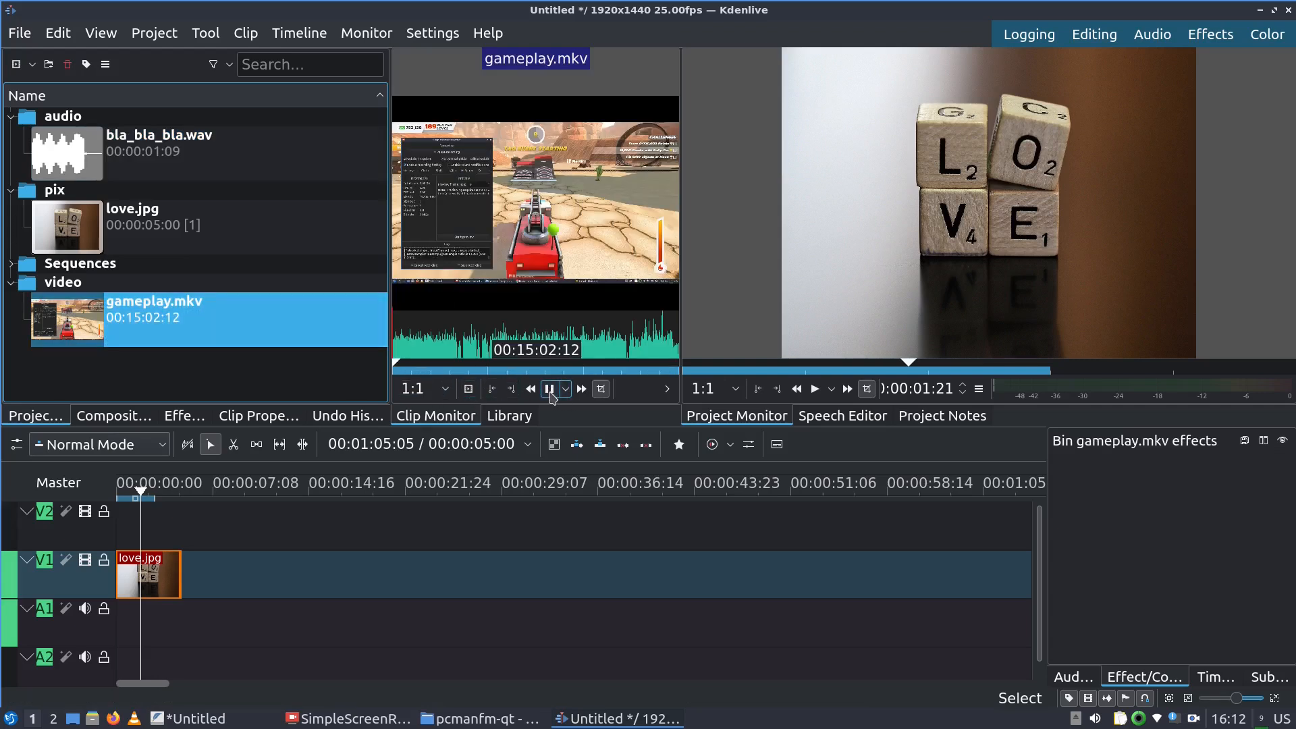
left_click(549, 390)
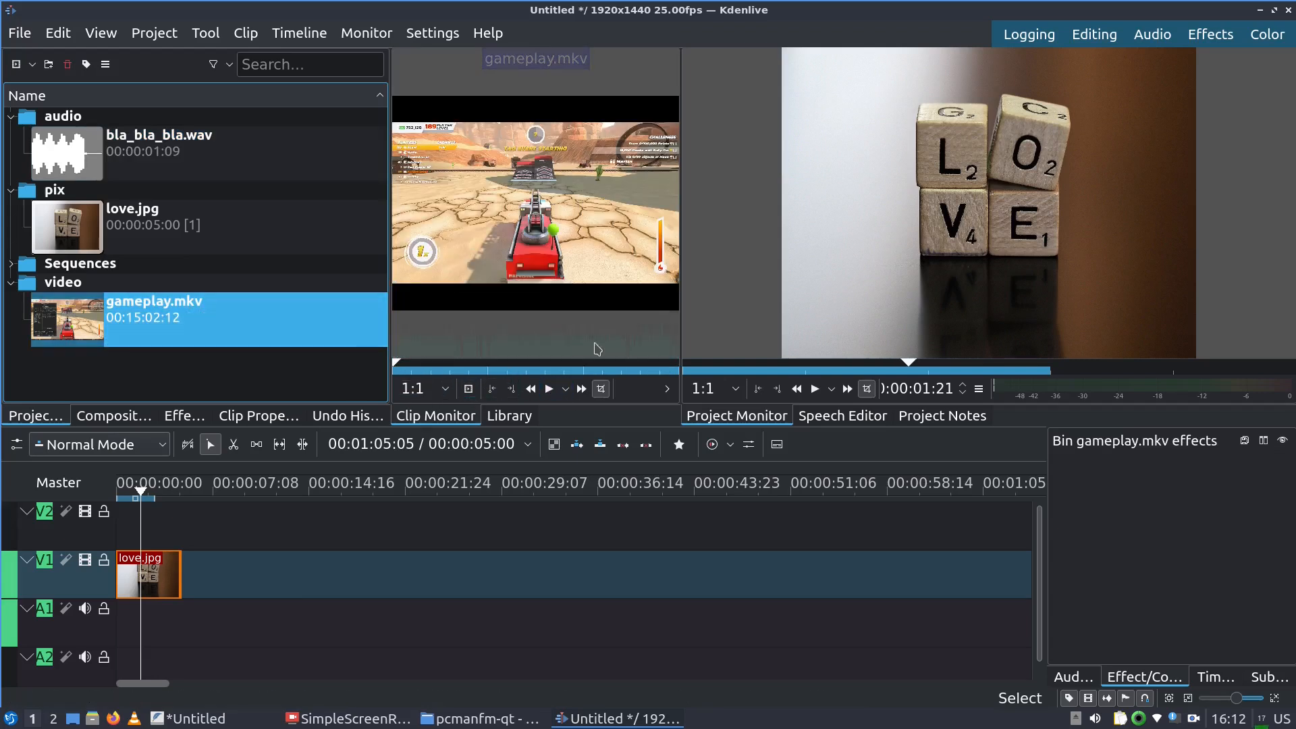
left_click_drag(445, 345, 605, 353)
left_click(549, 389)
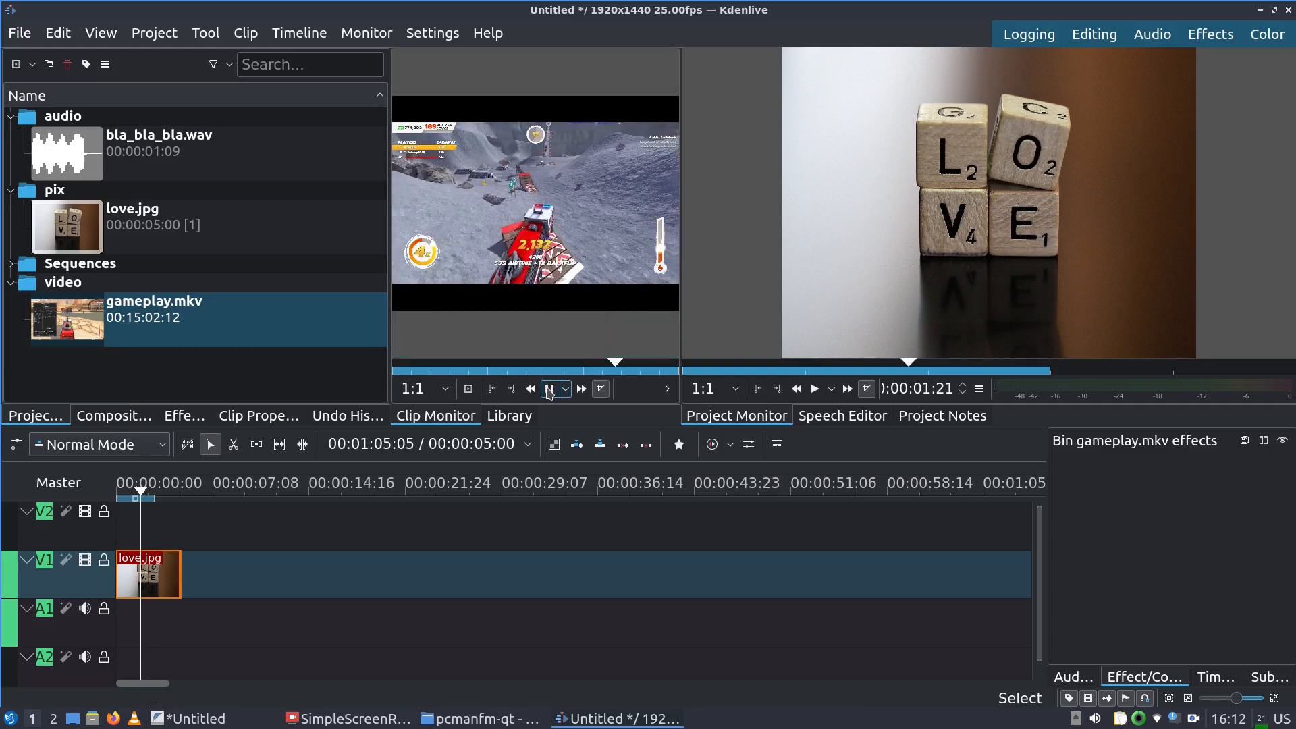
left_click(549, 389)
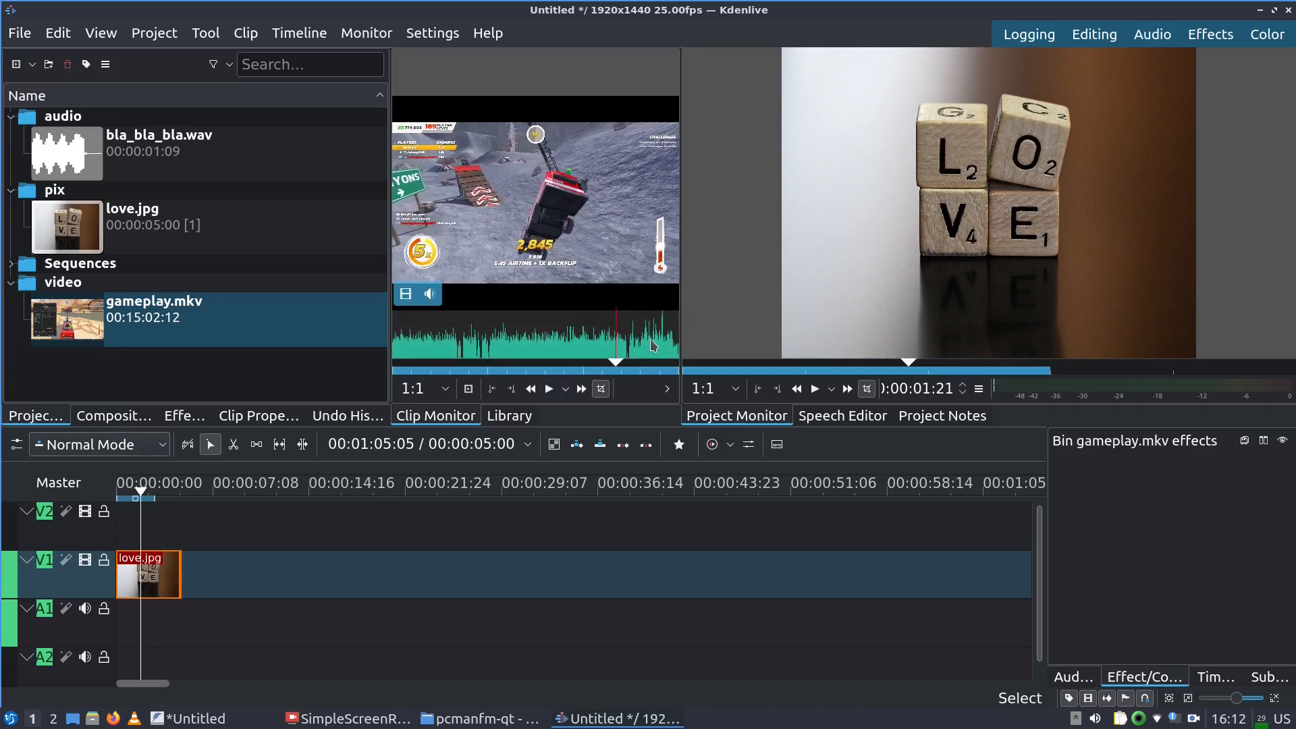
left_click(546, 392)
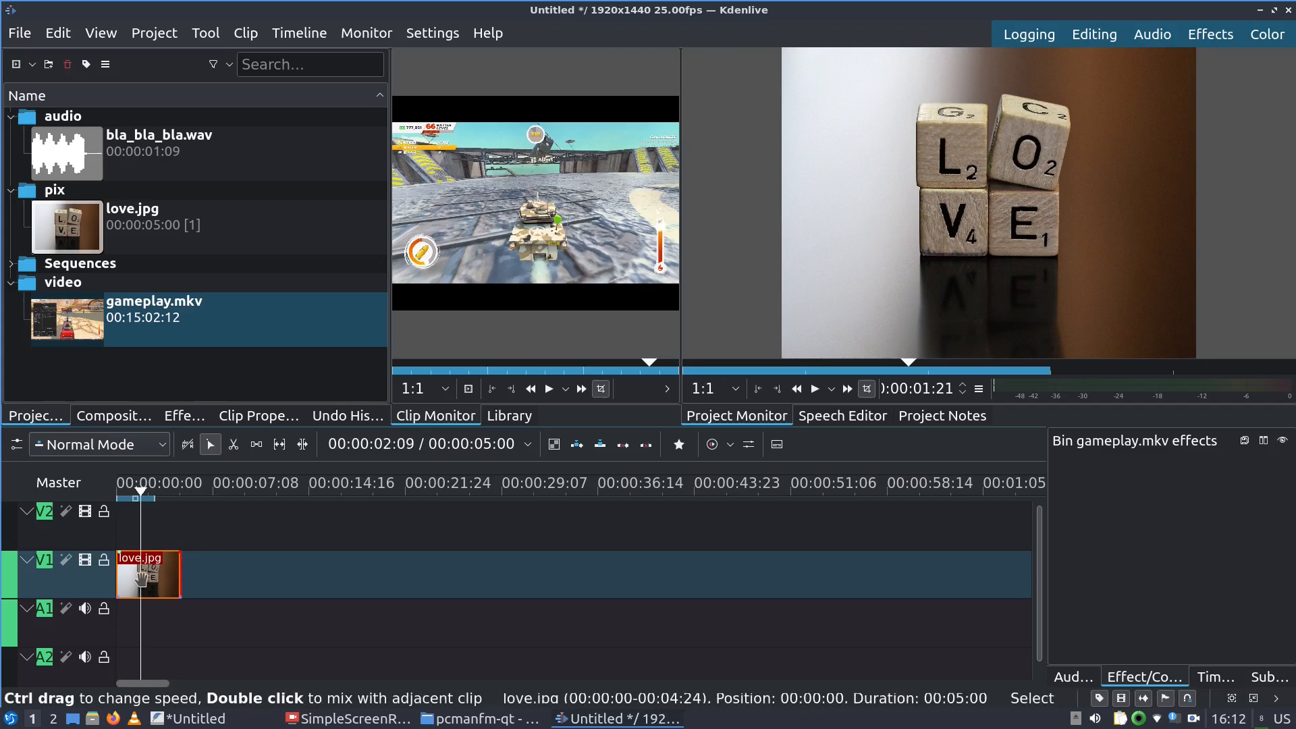
Move love.jpg to V2 near 00:00:24, put gameplay.mkv on V1/A1, and play the timeline
left_click_drag(147, 579, 460, 532)
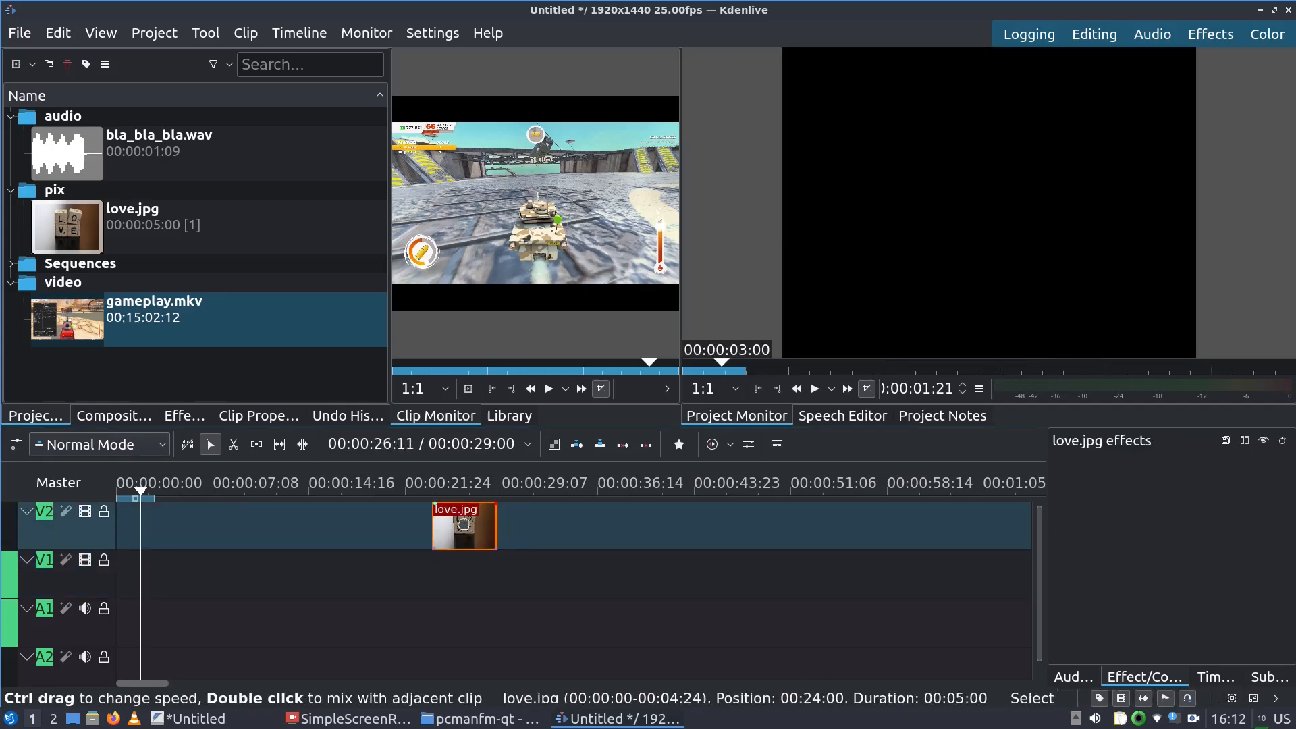
left_click_drag(61, 324, 181, 573)
left_click_drag(162, 604, 162, 603)
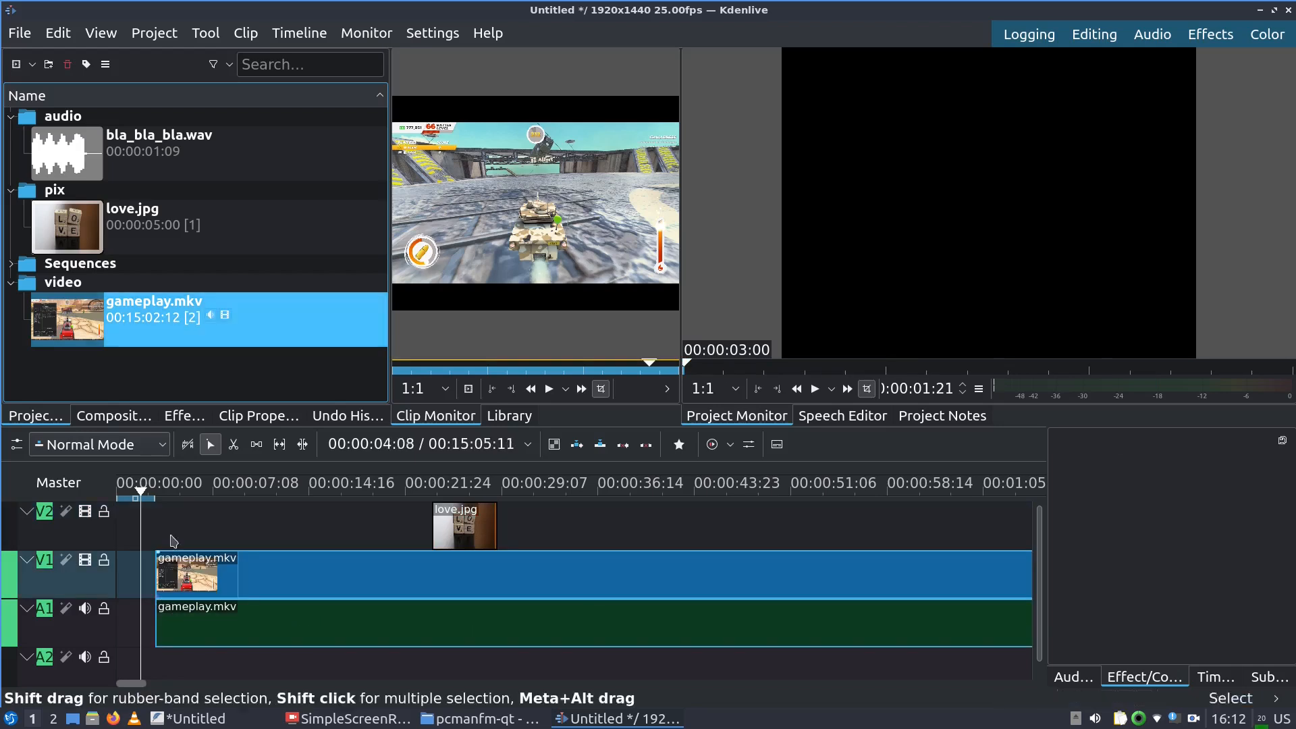
left_click(182, 492)
key("space")
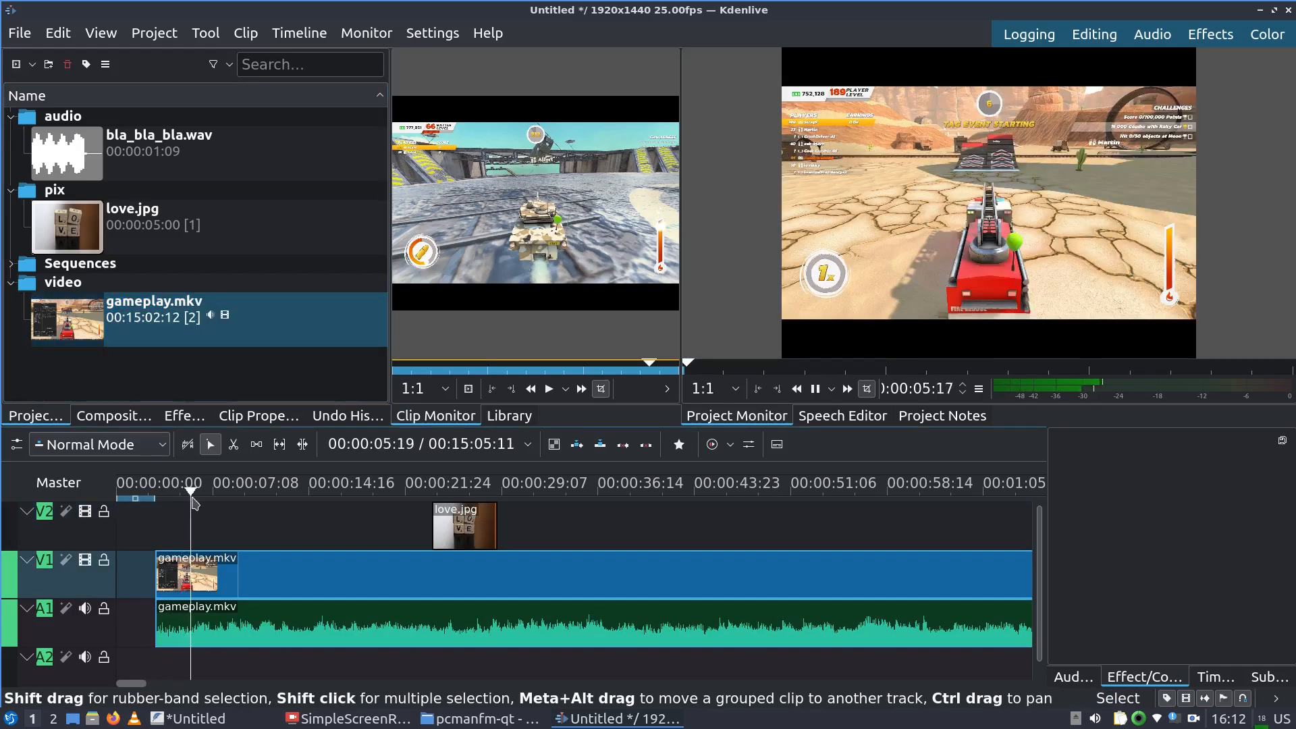
left_click(355, 491)
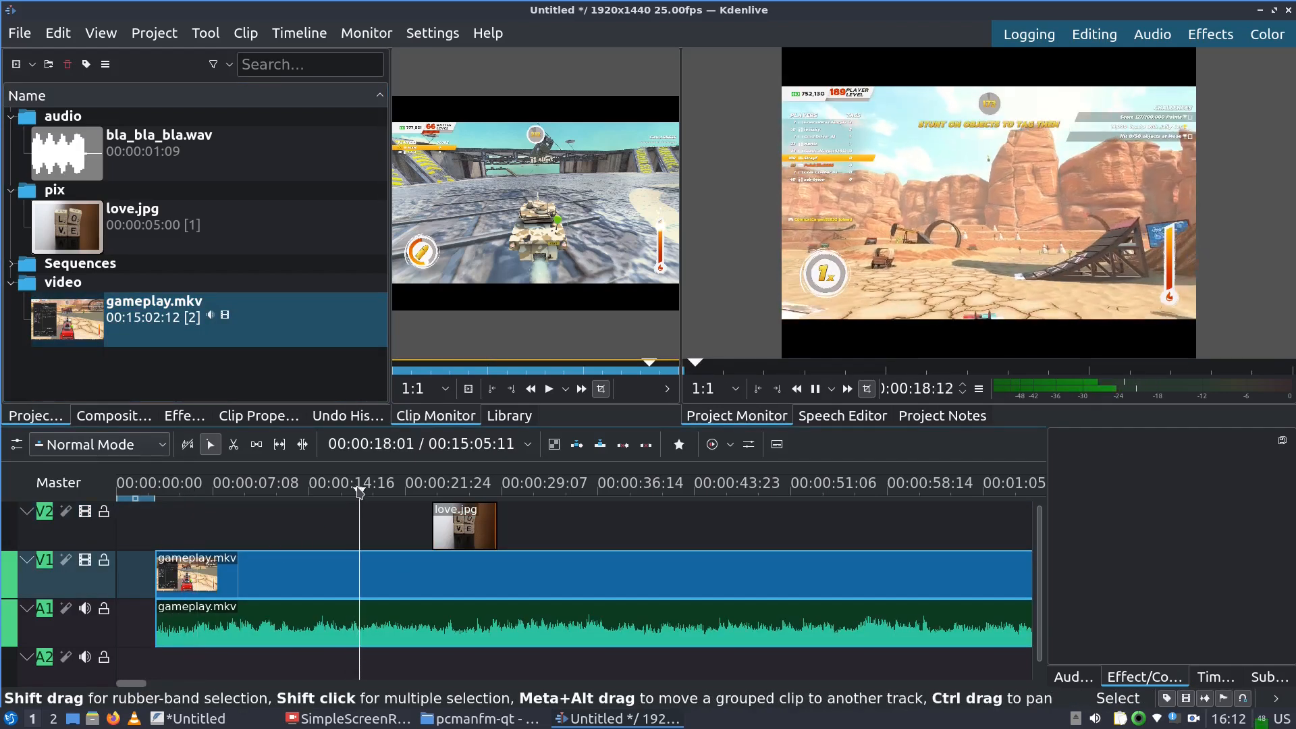
key("space")
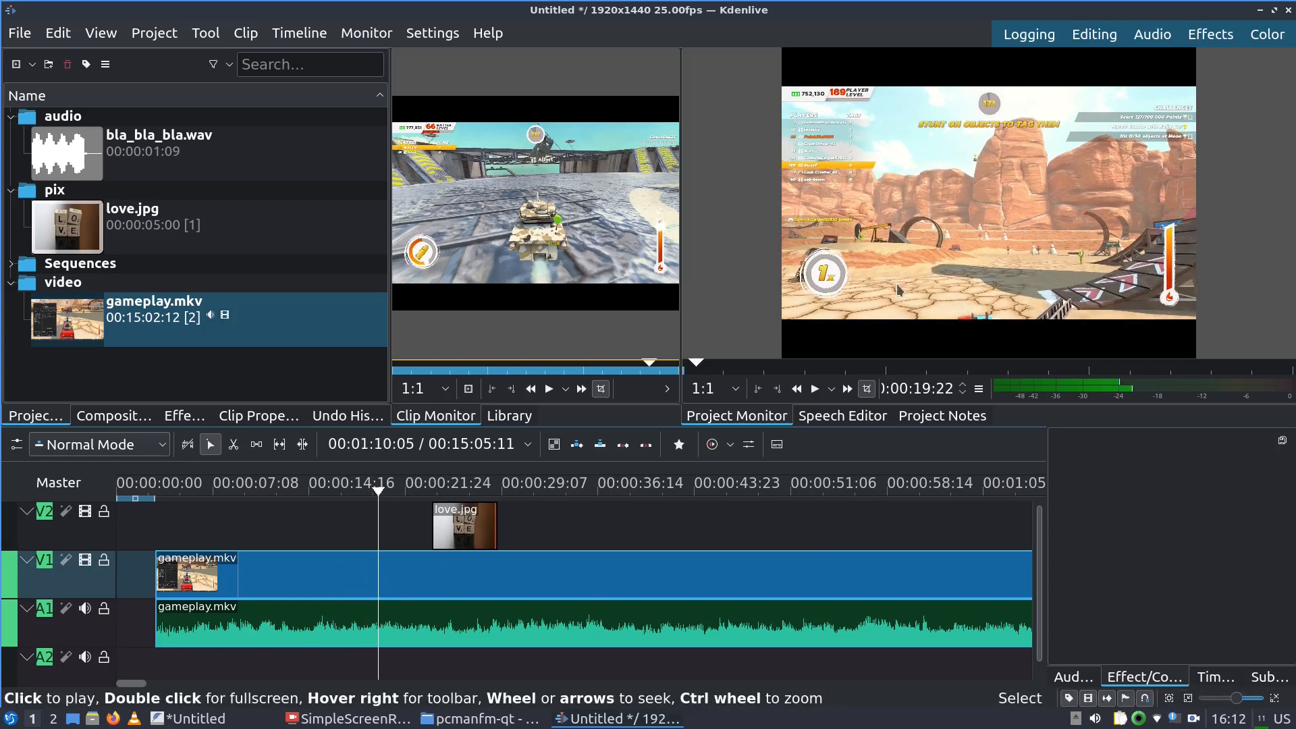
Delete the love.jpg clip from V2 and the gameplay.mkv clips from V1 and A1
left_click(477, 572)
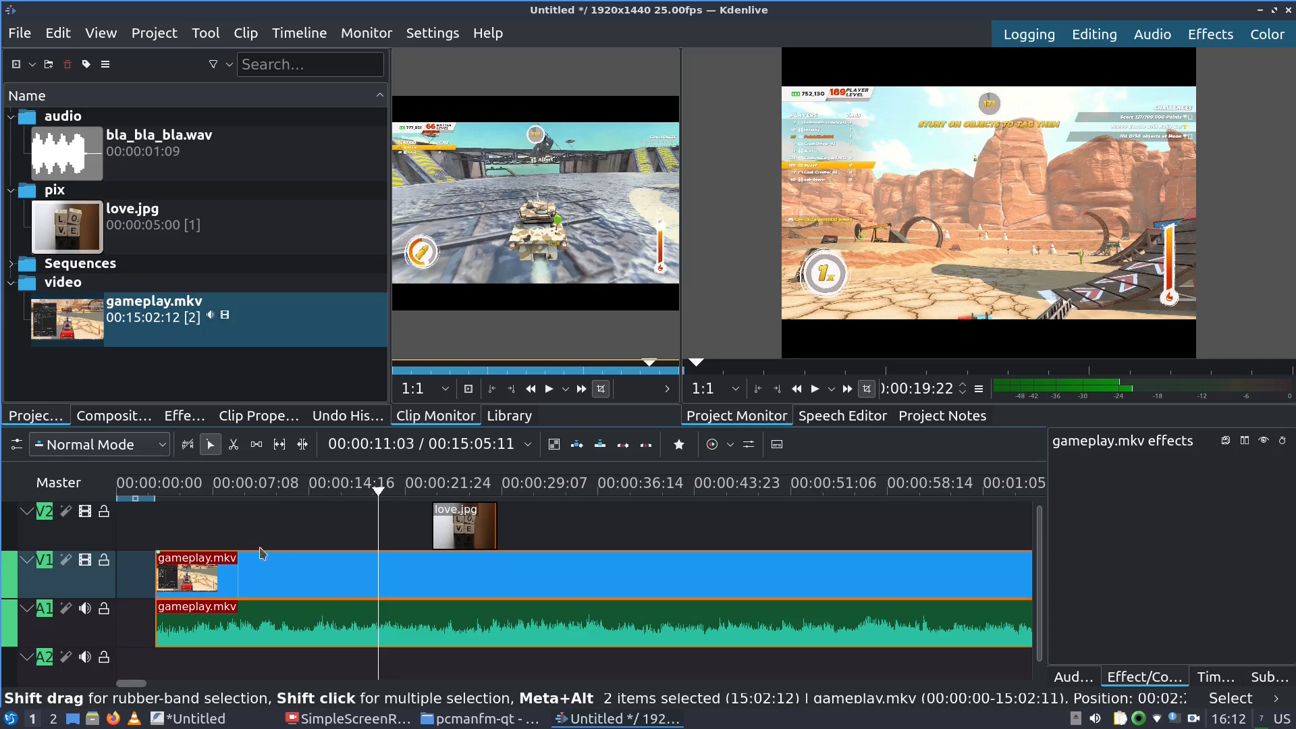
left_click(254, 536)
left_click(379, 526)
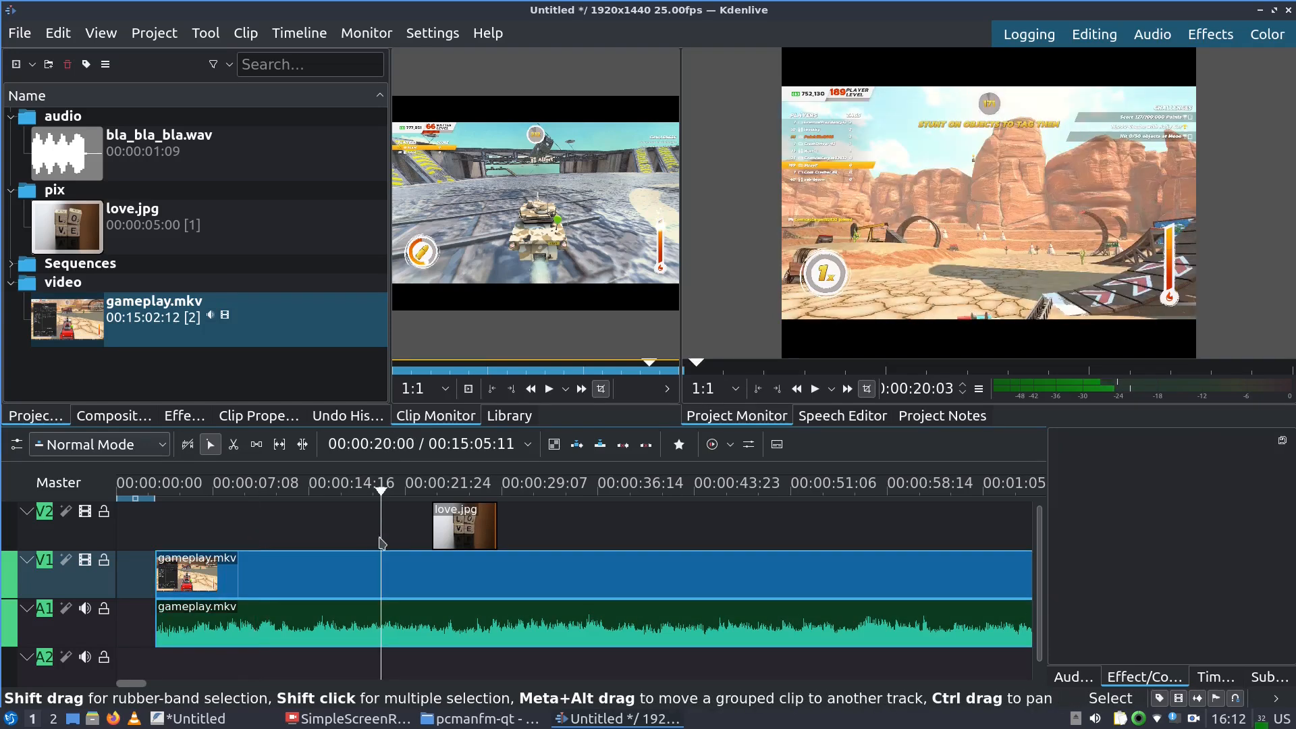
left_click(447, 529)
left_click(407, 579)
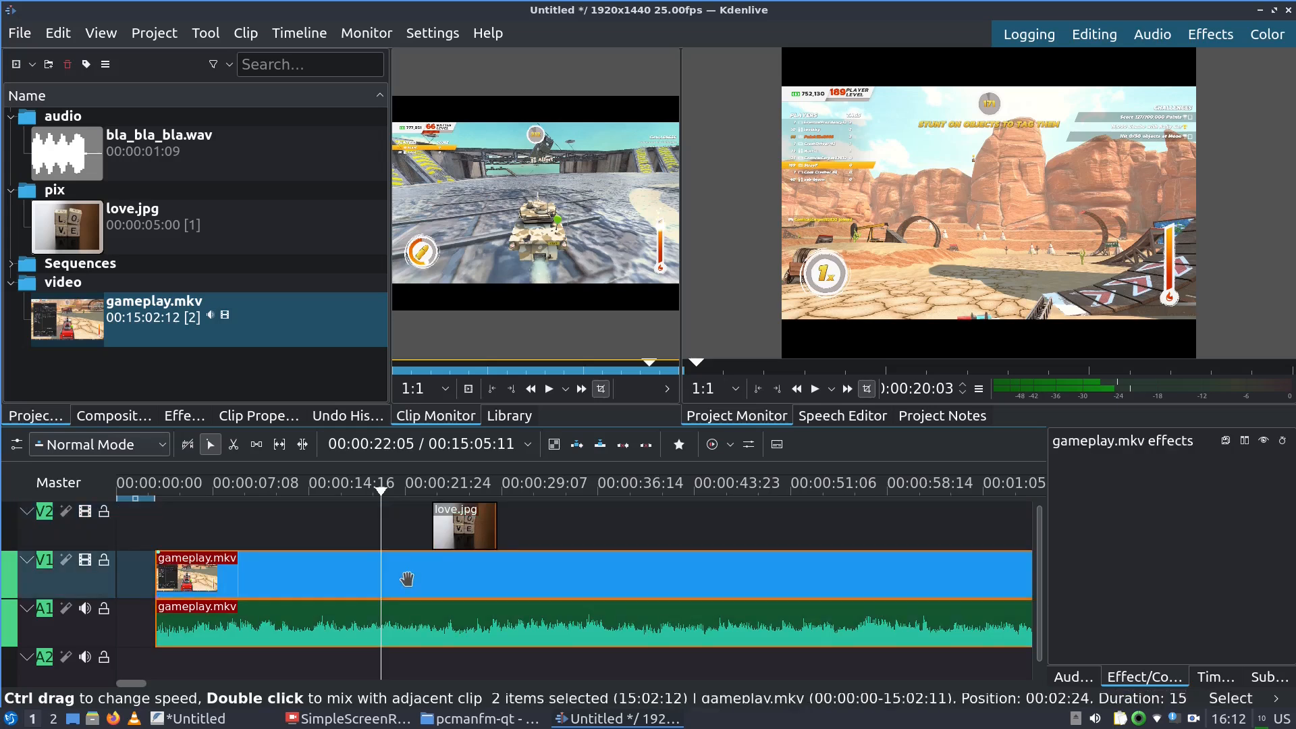
left_click(444, 548)
left_click(425, 583)
left_click(446, 535)
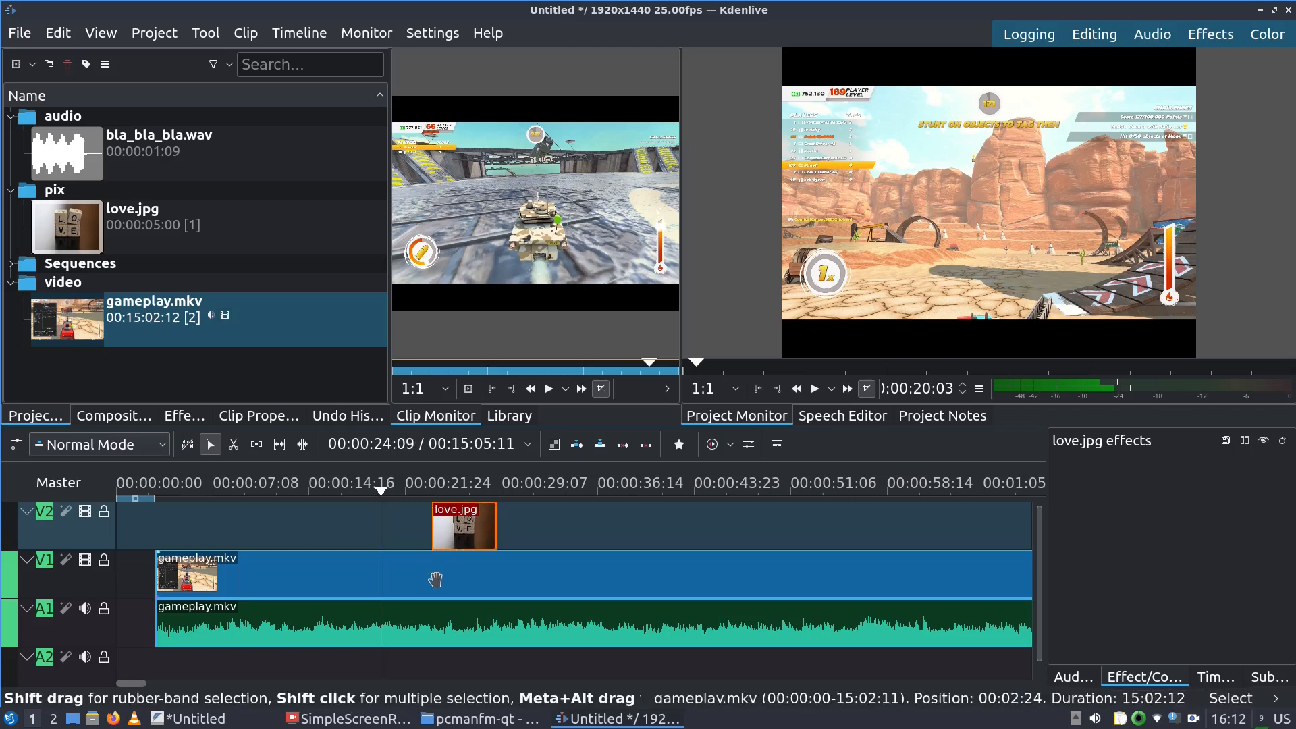
left_click(436, 579)
left_click(438, 529)
left_click(443, 570)
left_click(443, 538)
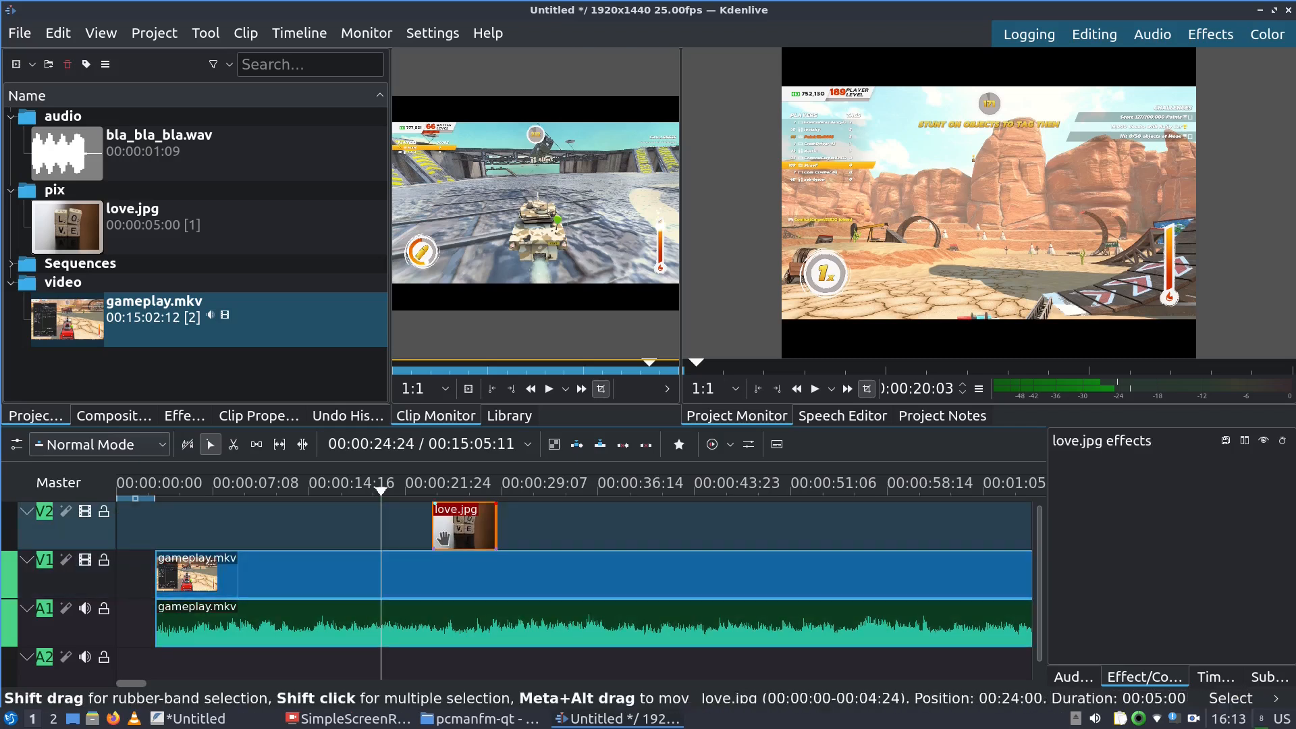
key("Delete")
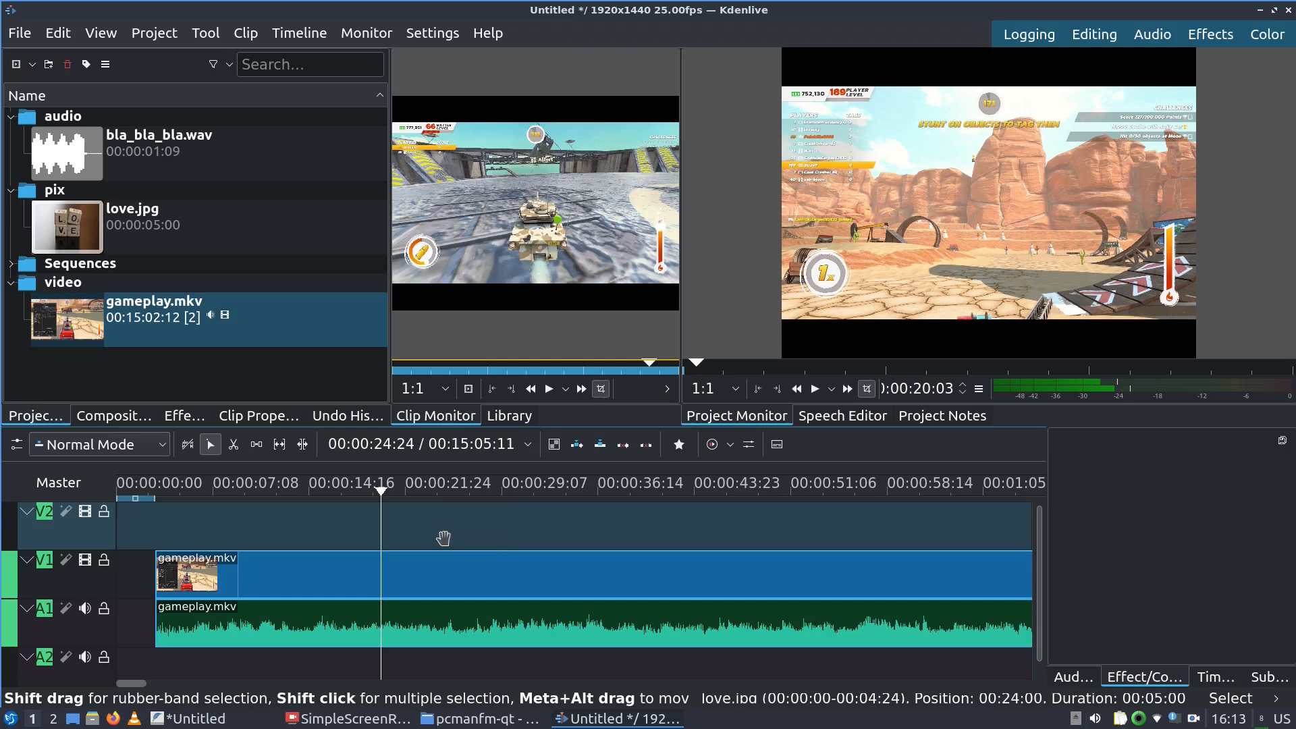
left_click(432, 564)
key("Delete")
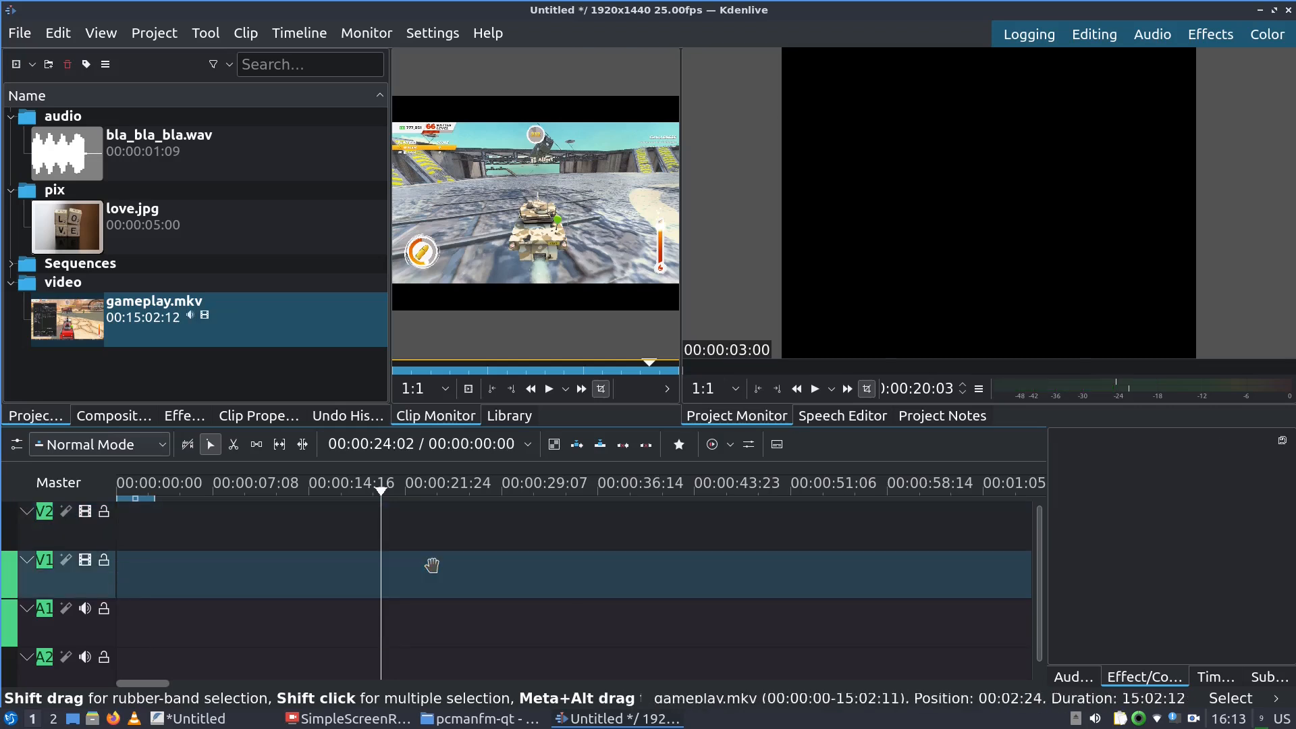
Place love.jpg at the very start of V1, play it back, and bring up the task list
left_click_drag(59, 225, 106, 579)
left_click_drag(143, 491, 74, 481)
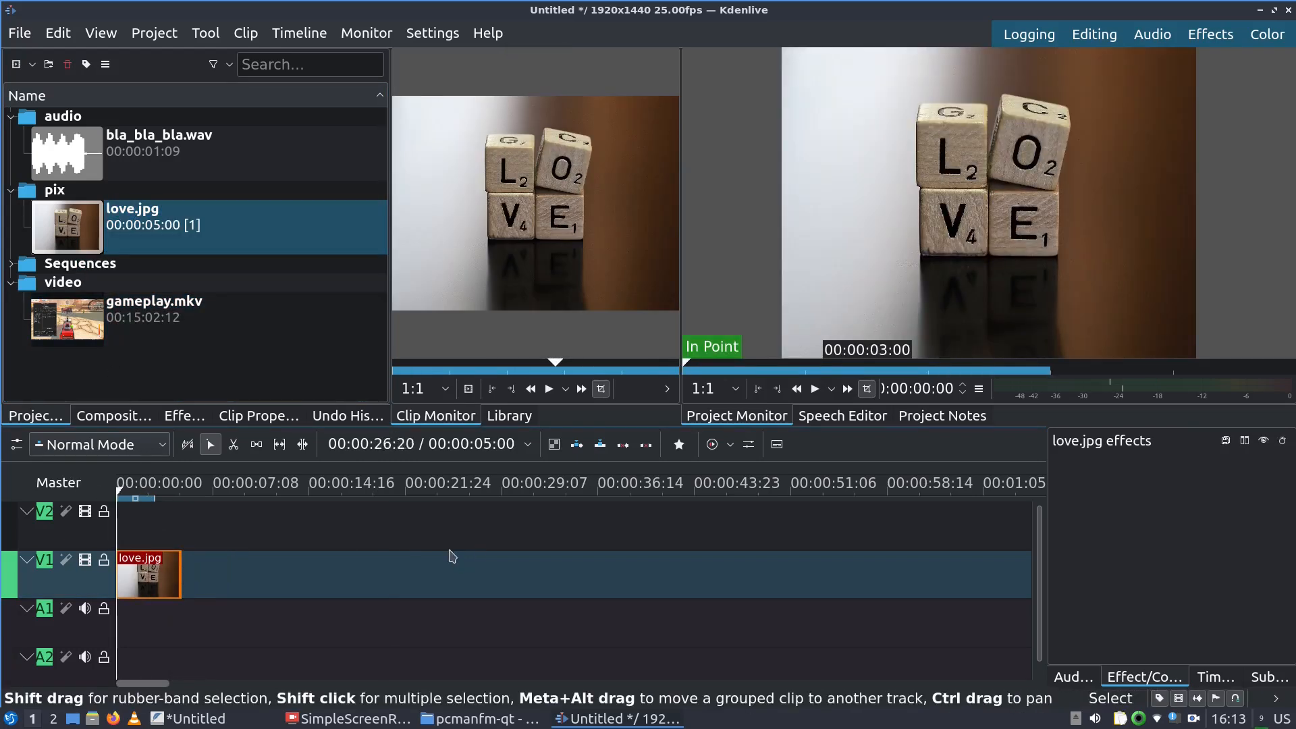
key("space")
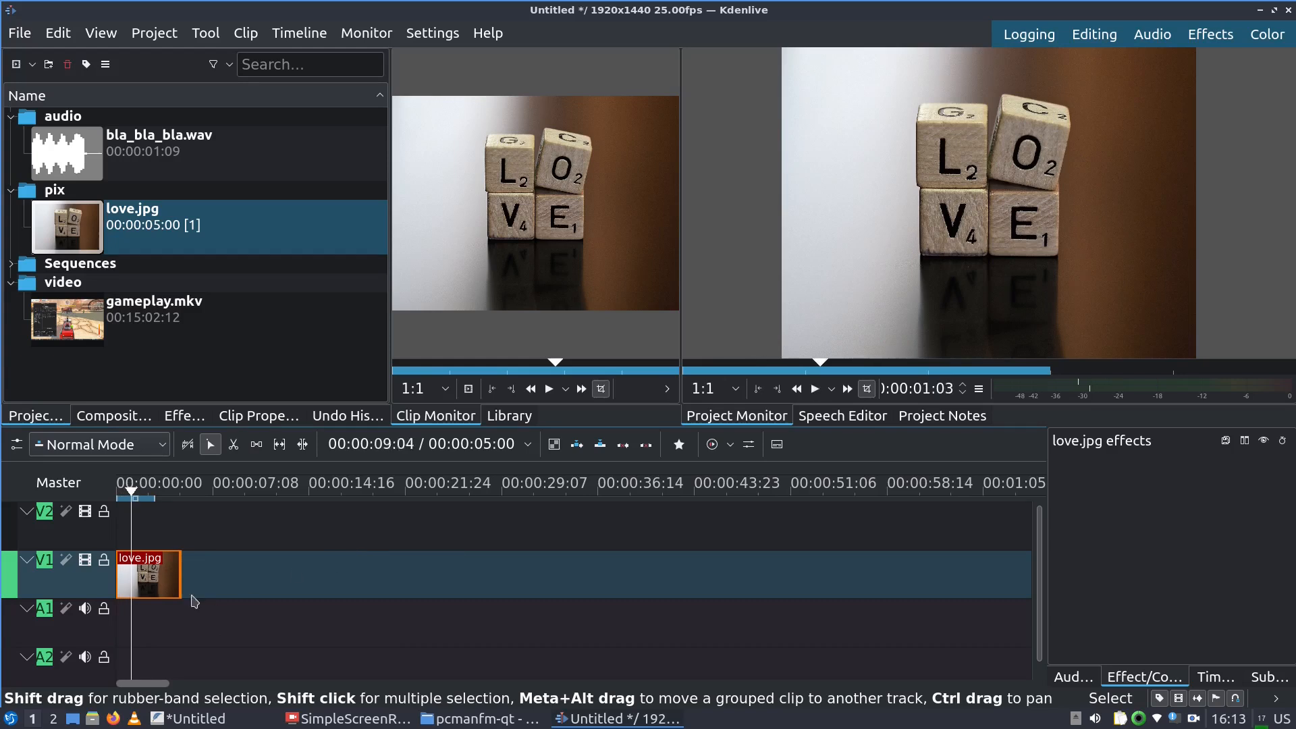
left_click(192, 718)
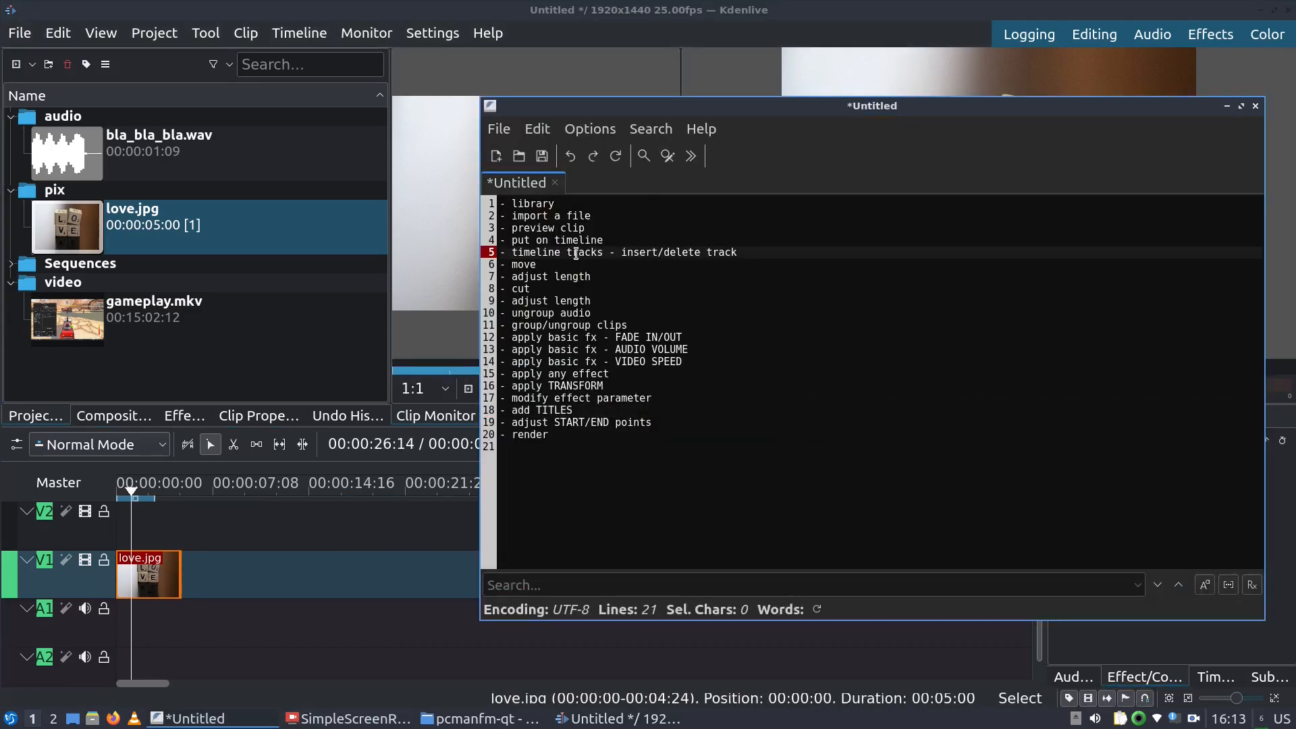
Bring Kdenlive back in front of the FeatherPad checklist, with love.jpg in the clip monitor
left_click(279, 588)
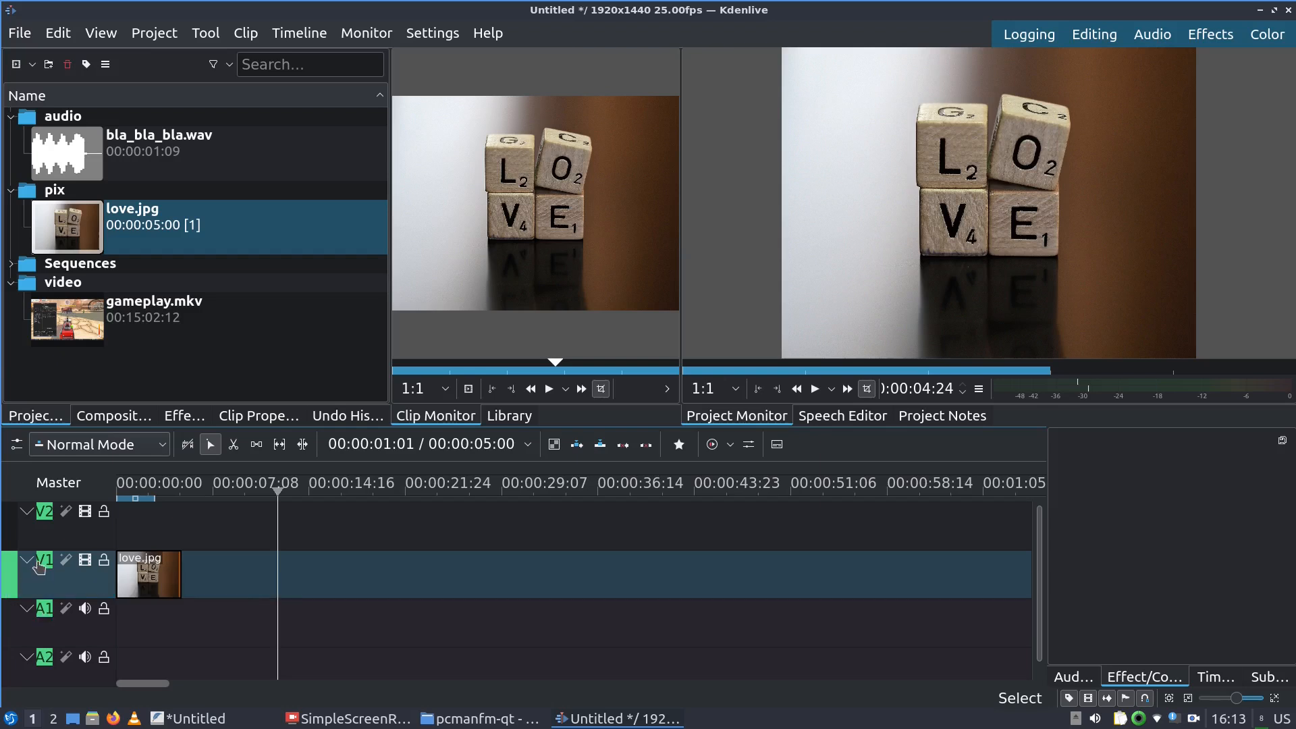
Lift love.jpg to V2, drop bla_bla_bla.wav onto A1 near the start, then return love.jpg to V1
left_click_drag(141, 582, 155, 525)
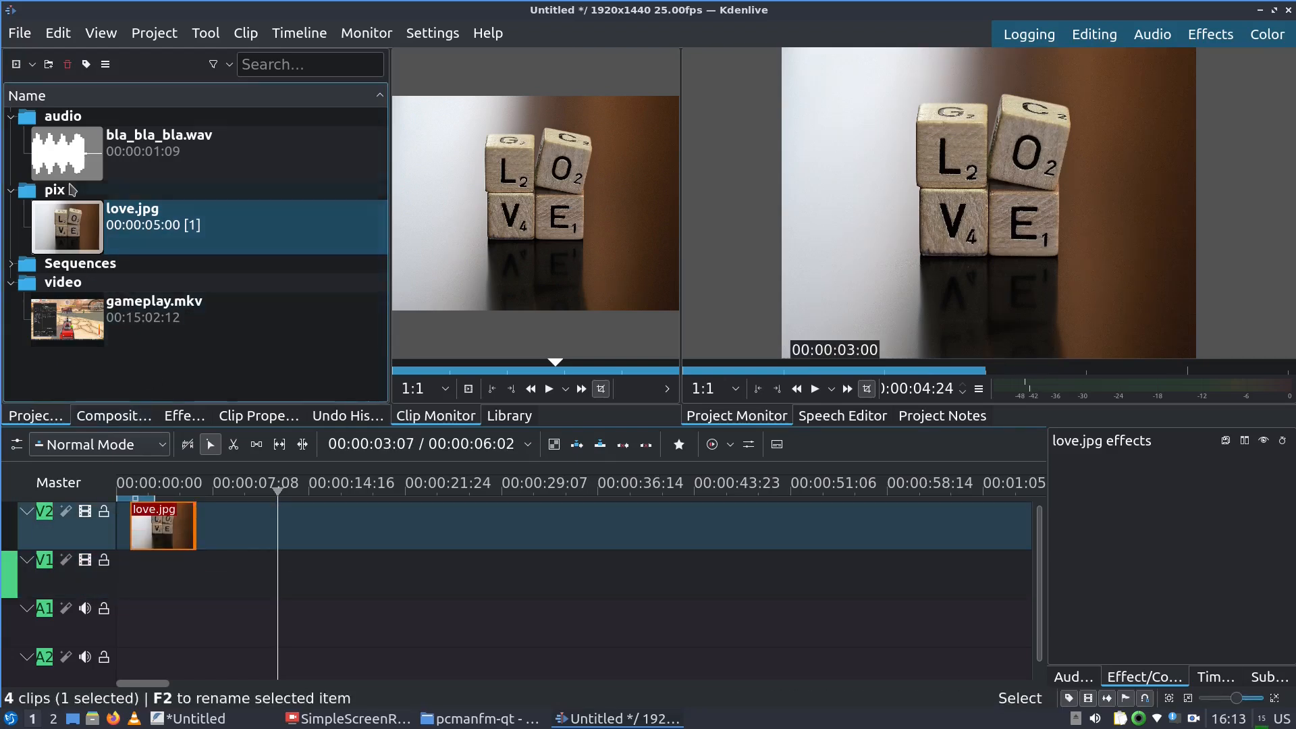
left_click(73, 168)
left_click_drag(73, 169, 146, 618)
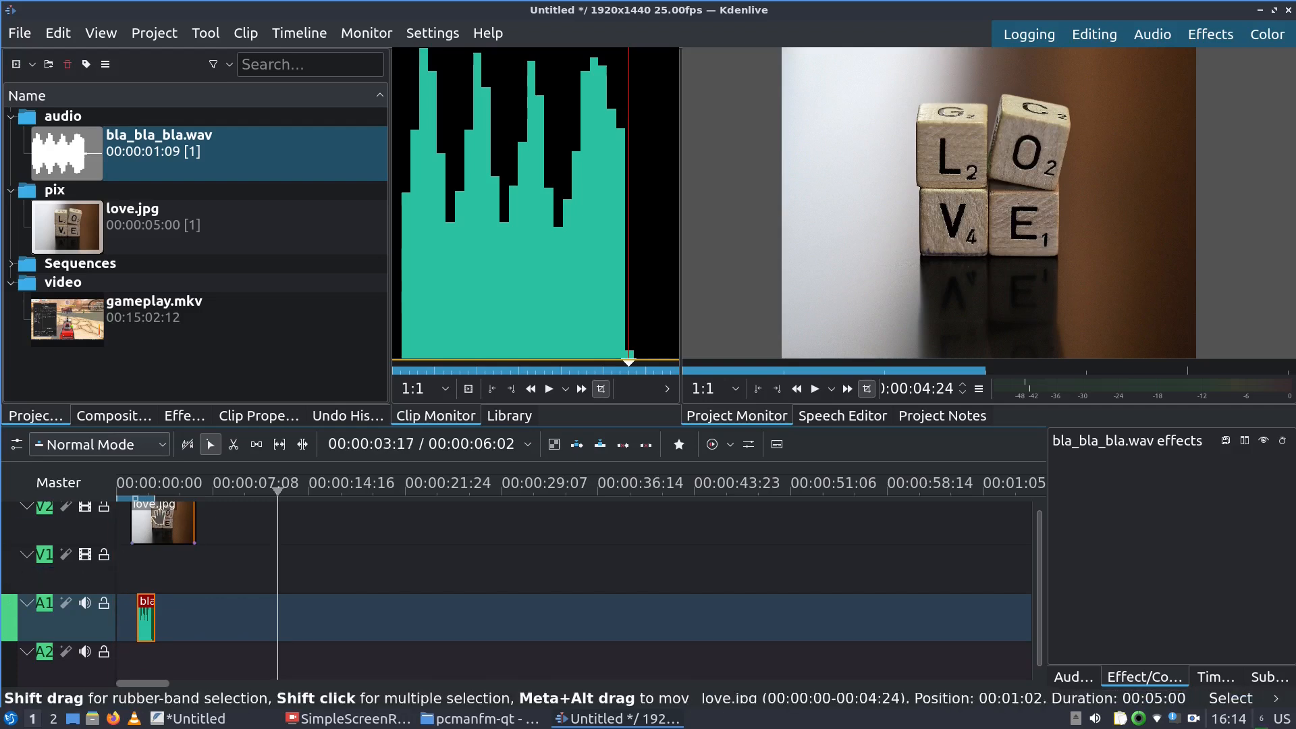
left_click_drag(162, 523, 169, 571)
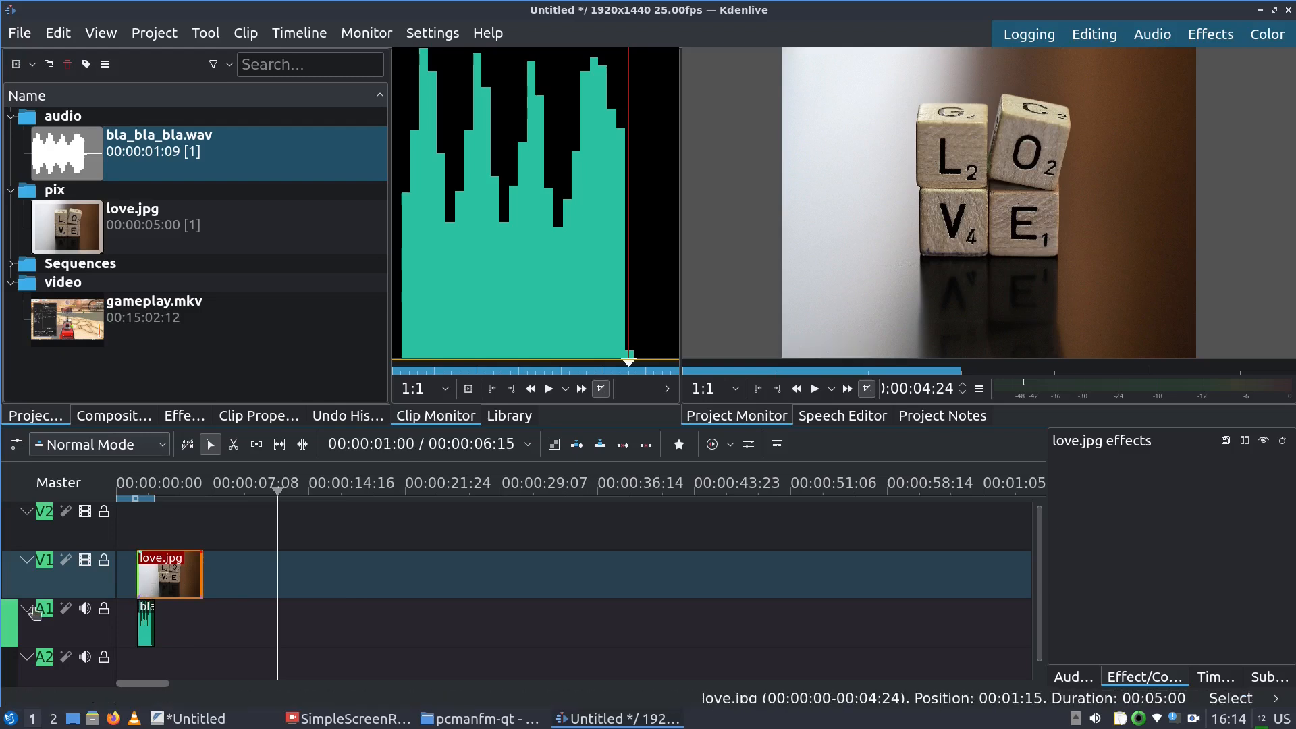
left_click(10, 585)
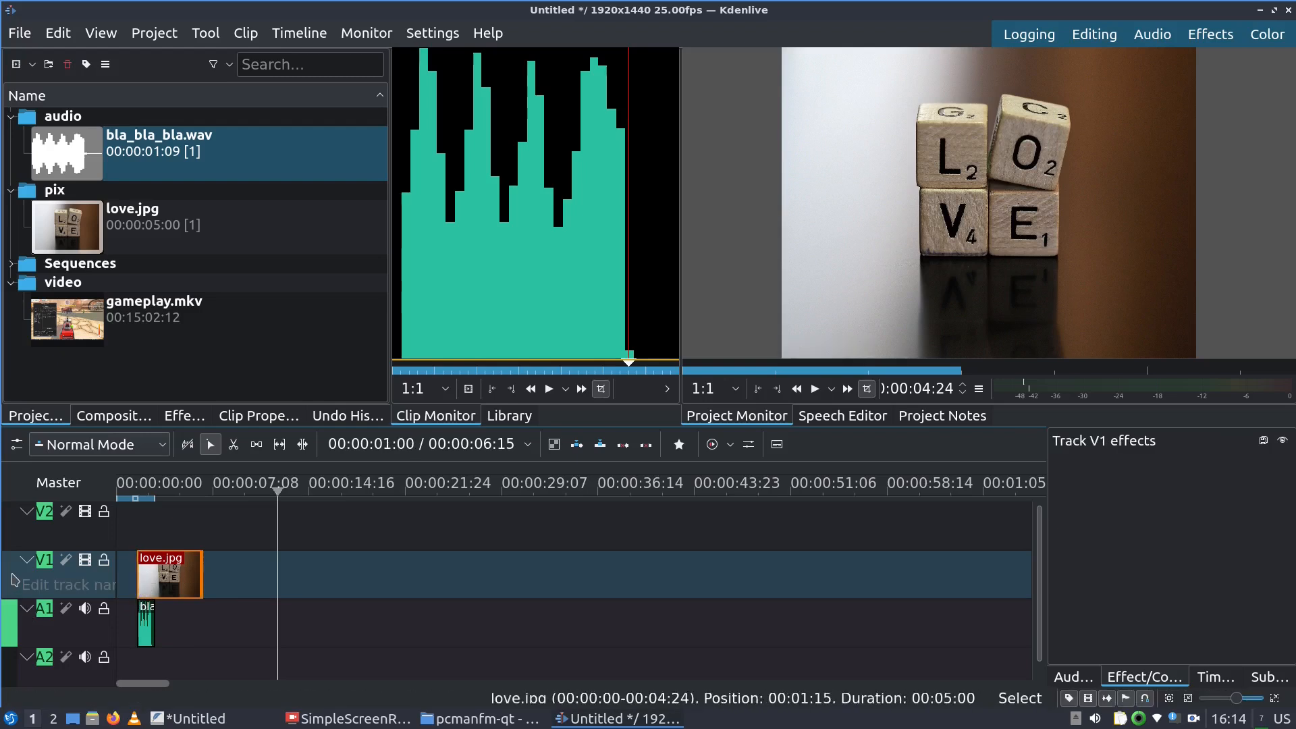
Insert a new video track under V1
right_click(12, 575)
left_click(39, 586)
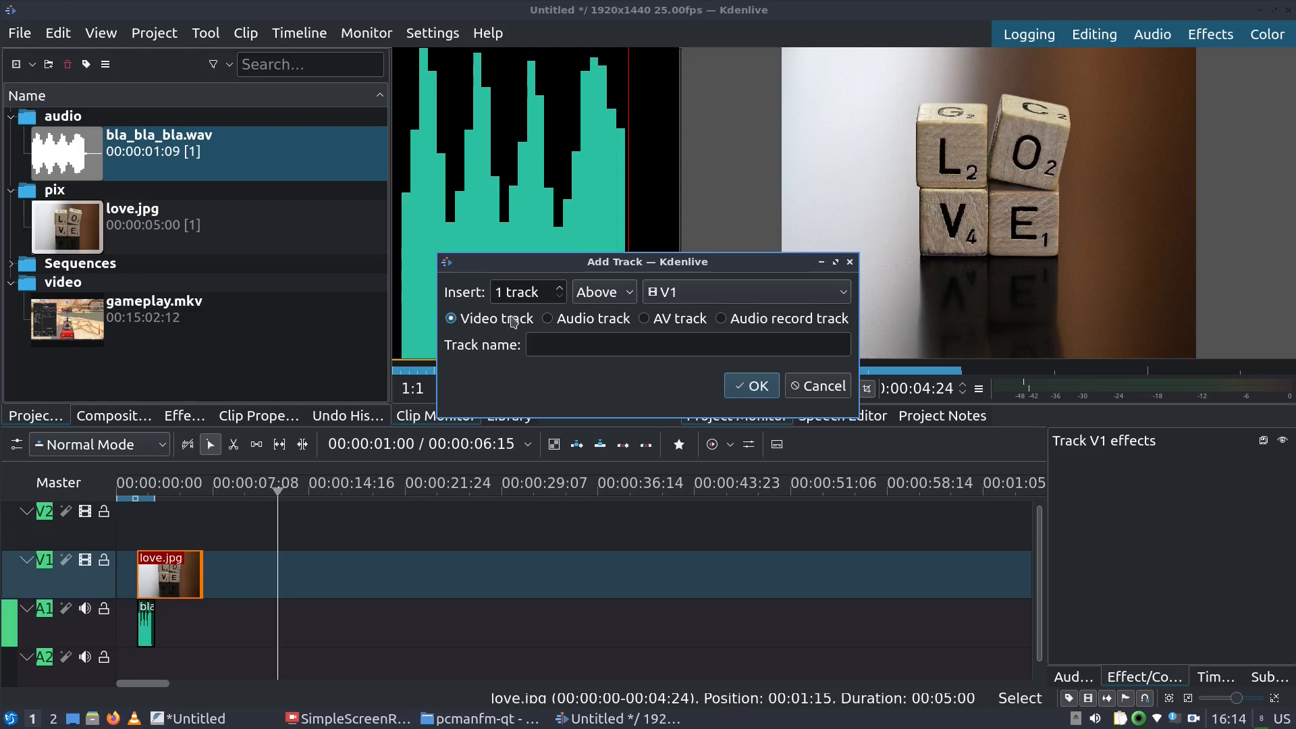
left_click(625, 297)
left_click(605, 335)
left_click(759, 389)
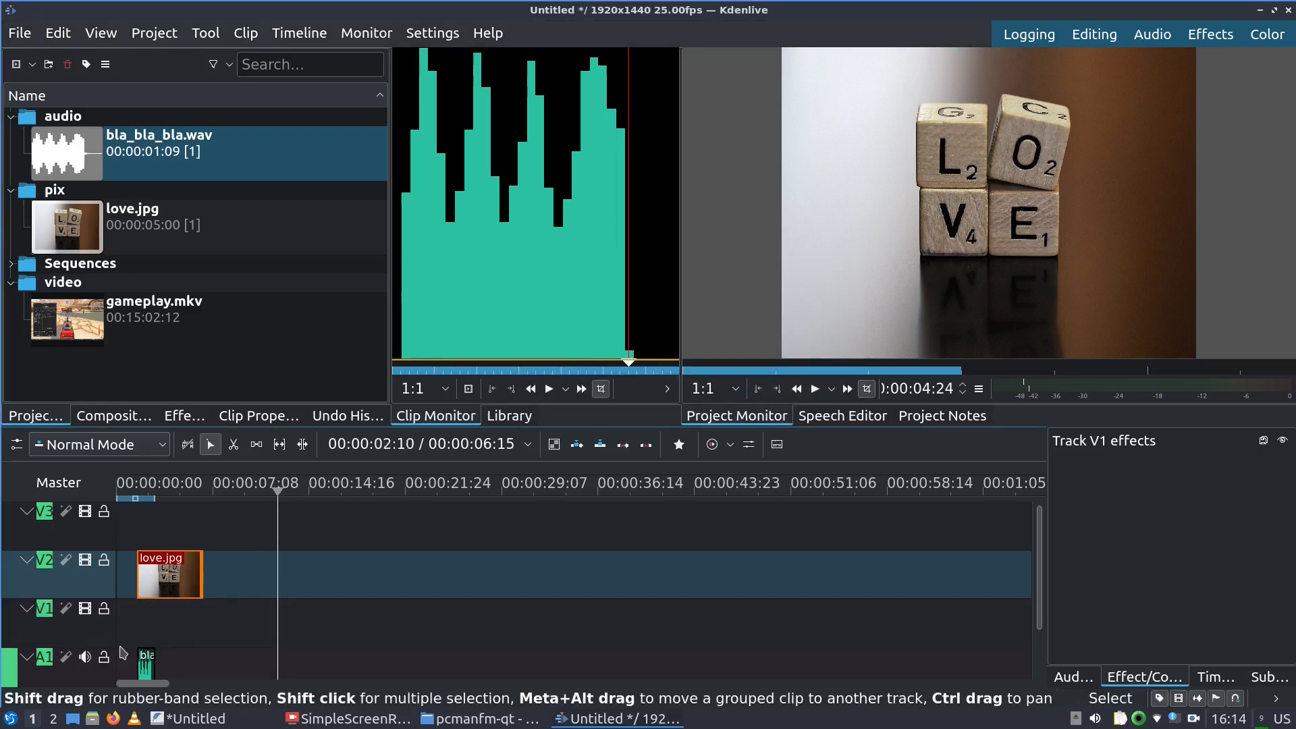
Delete the newly added empty video track
left_click(12, 629)
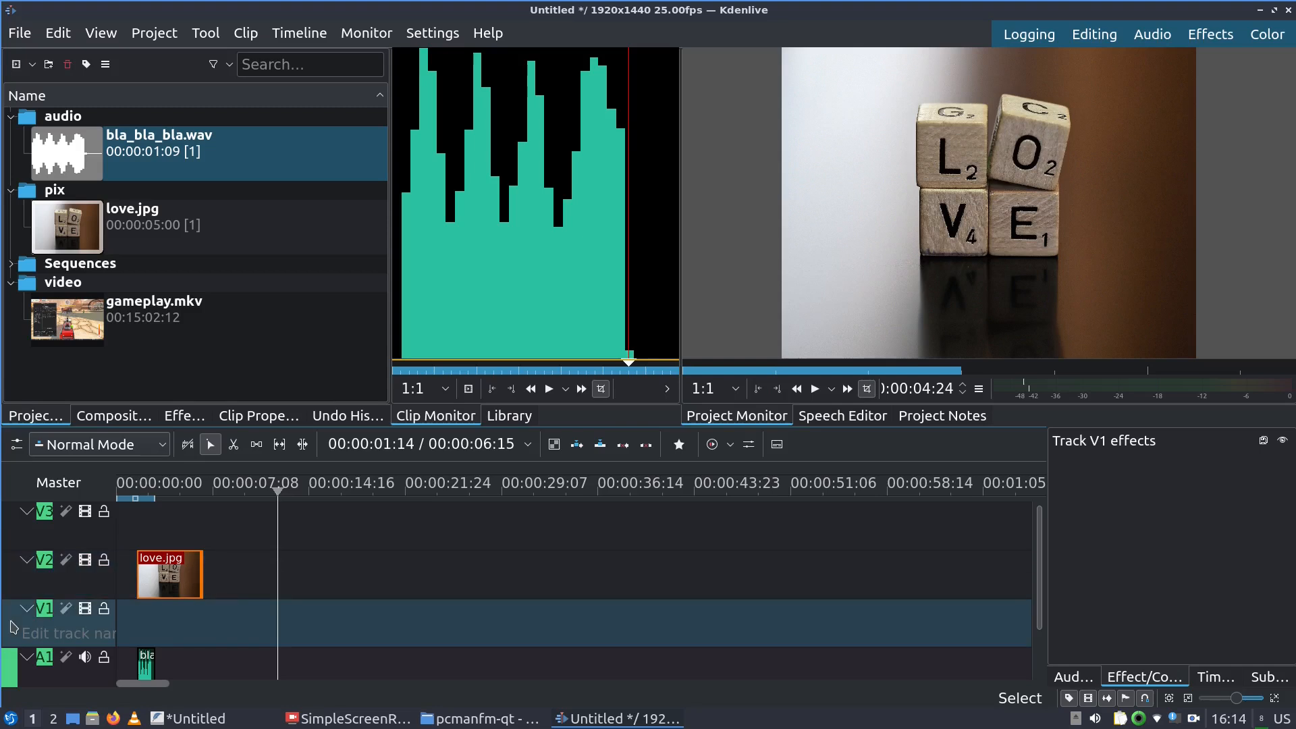
right_click(12, 628)
left_click(59, 654)
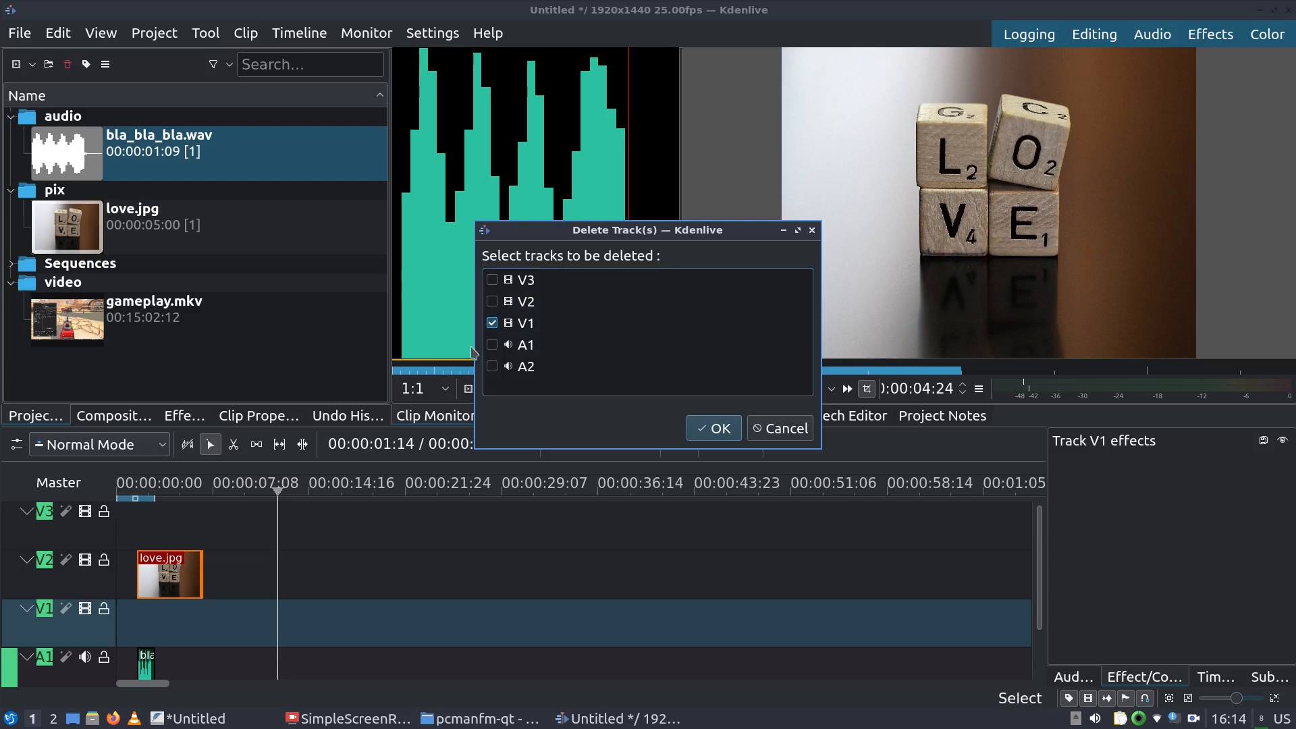
left_click(705, 431)
Delete bla_bla_bla.wav from A1 and move love.jpg back near the timeline start
left_click_drag(169, 574, 432, 573)
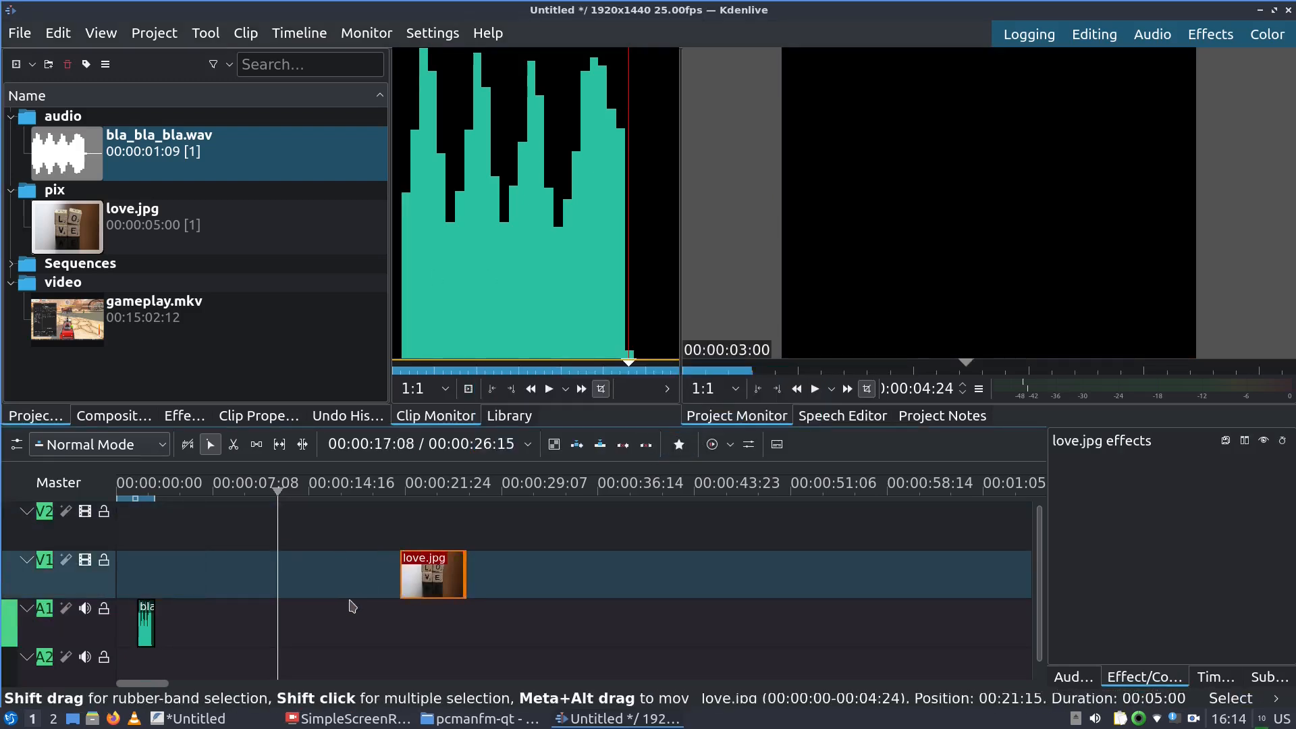
left_click(145, 621)
key("Delete")
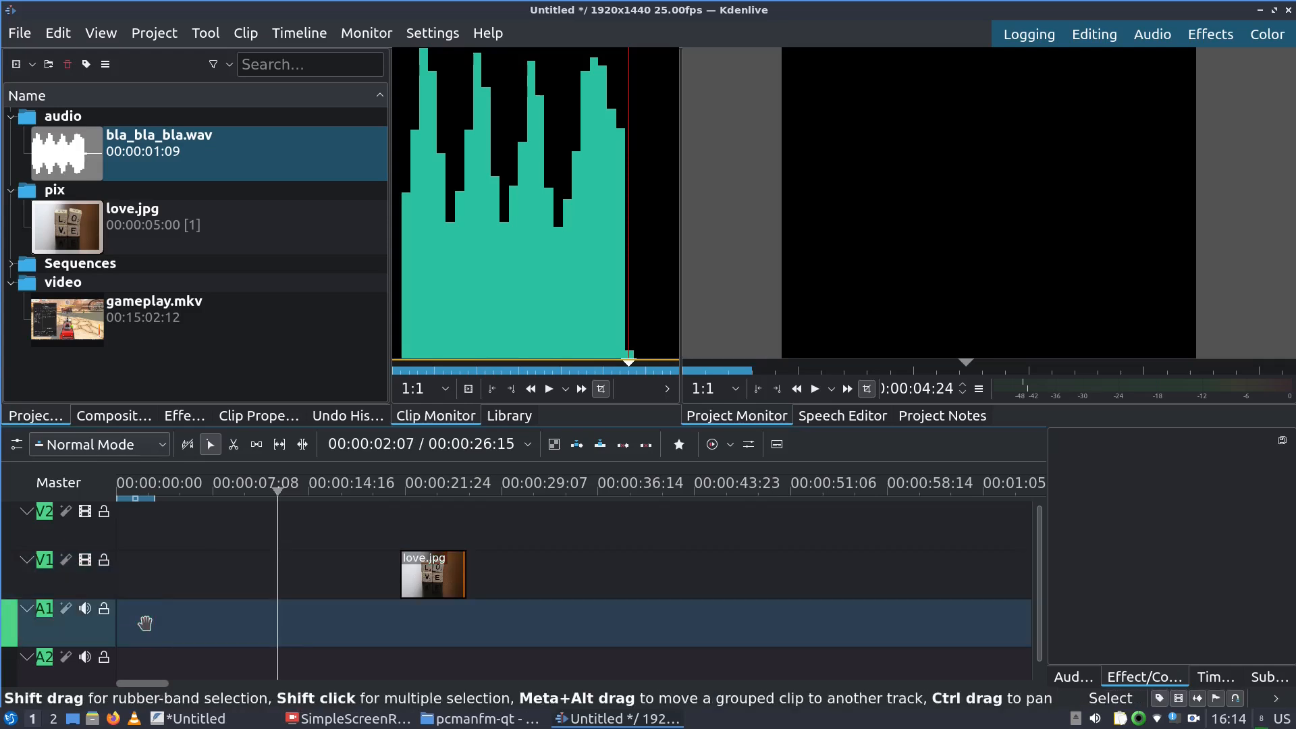
left_click_drag(419, 572, 129, 594)
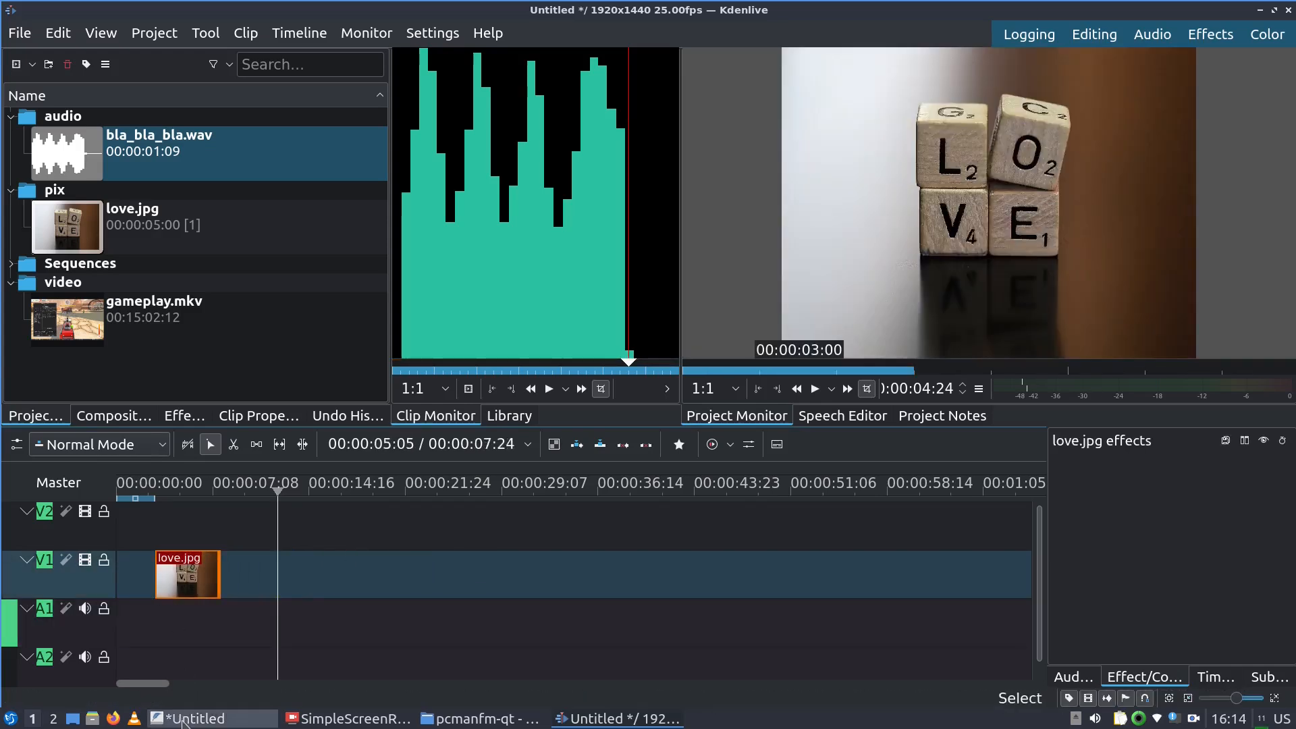
left_click(187, 718)
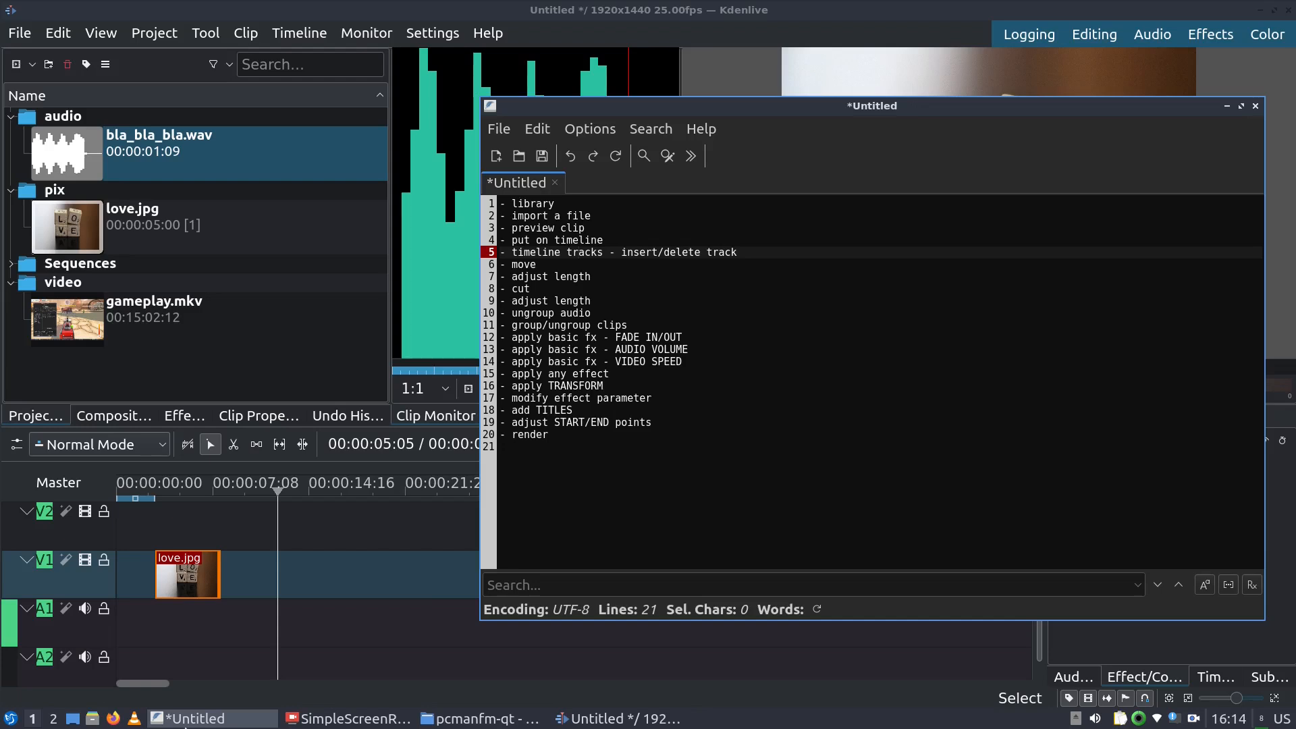
left_click(186, 719)
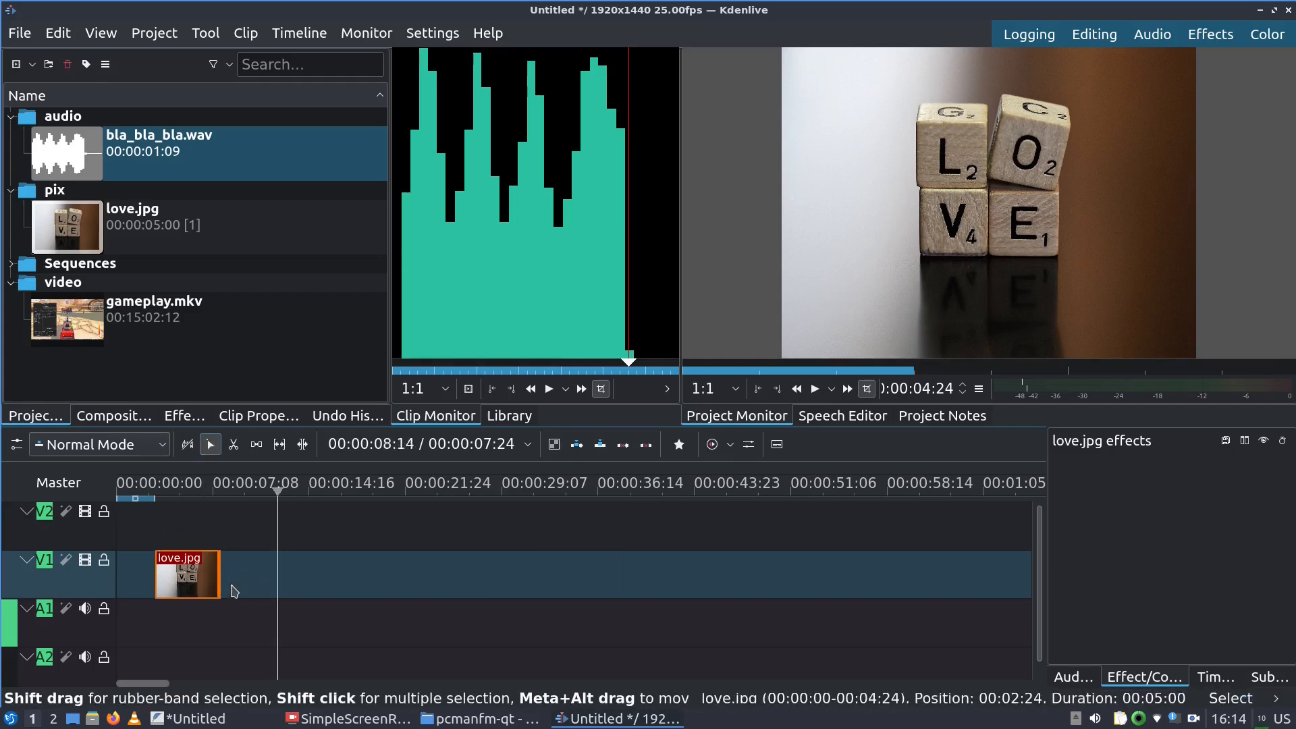
Lengthen, trim and slide love.jpg along V1
mouse_move(195, 577)
left_mouse_down()
mouse_move(408, 577)
mouse_move(175, 576)
mouse_move(188, 577)
left_mouse_up()
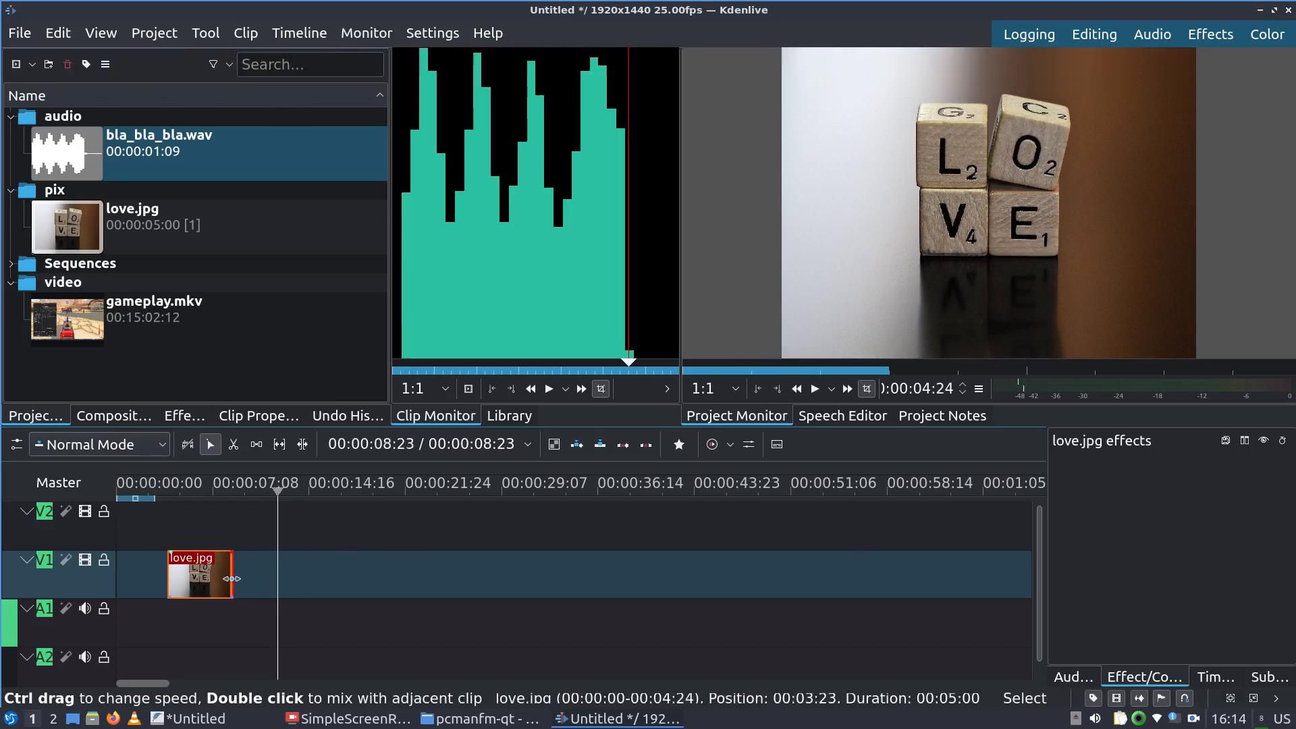
left_click_drag(231, 578, 530, 582)
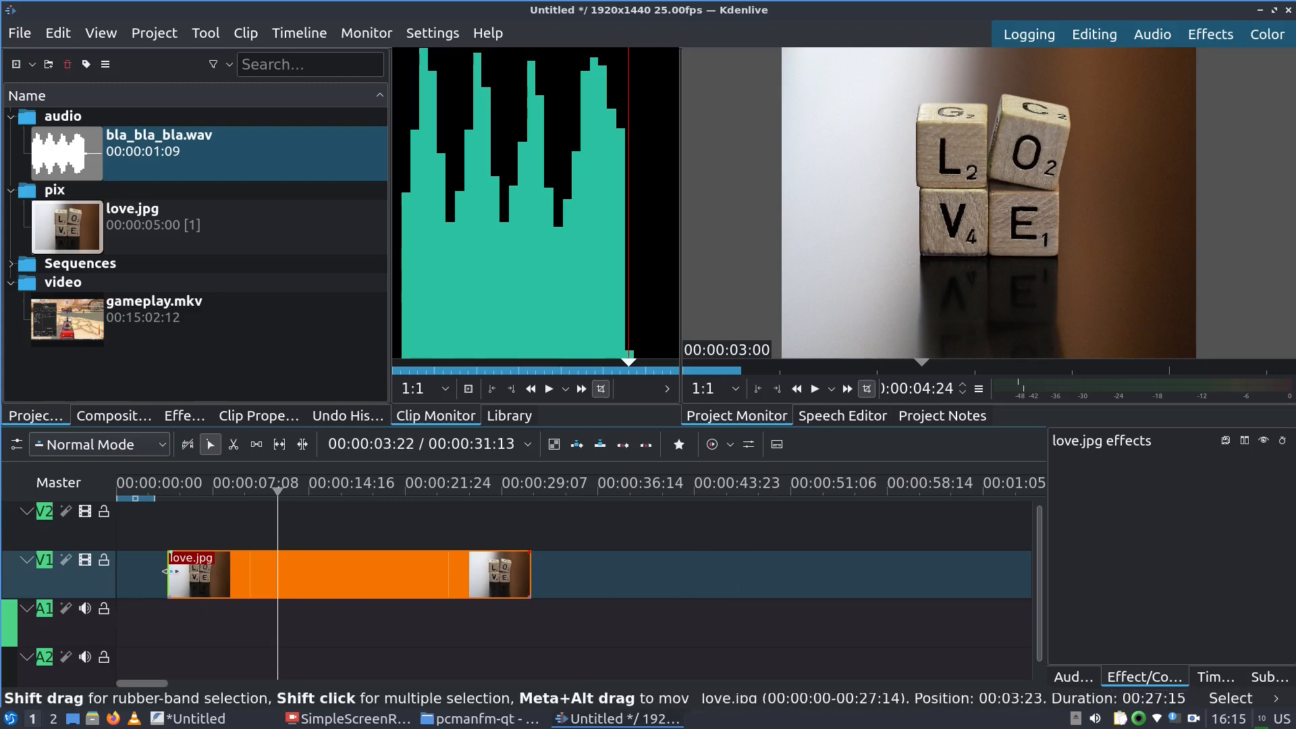
mouse_move(177, 575)
left_mouse_down()
mouse_move(399, 584)
mouse_move(176, 576)
mouse_move(244, 577)
mouse_move(197, 580)
left_mouse_up()
mouse_move(467, 716)
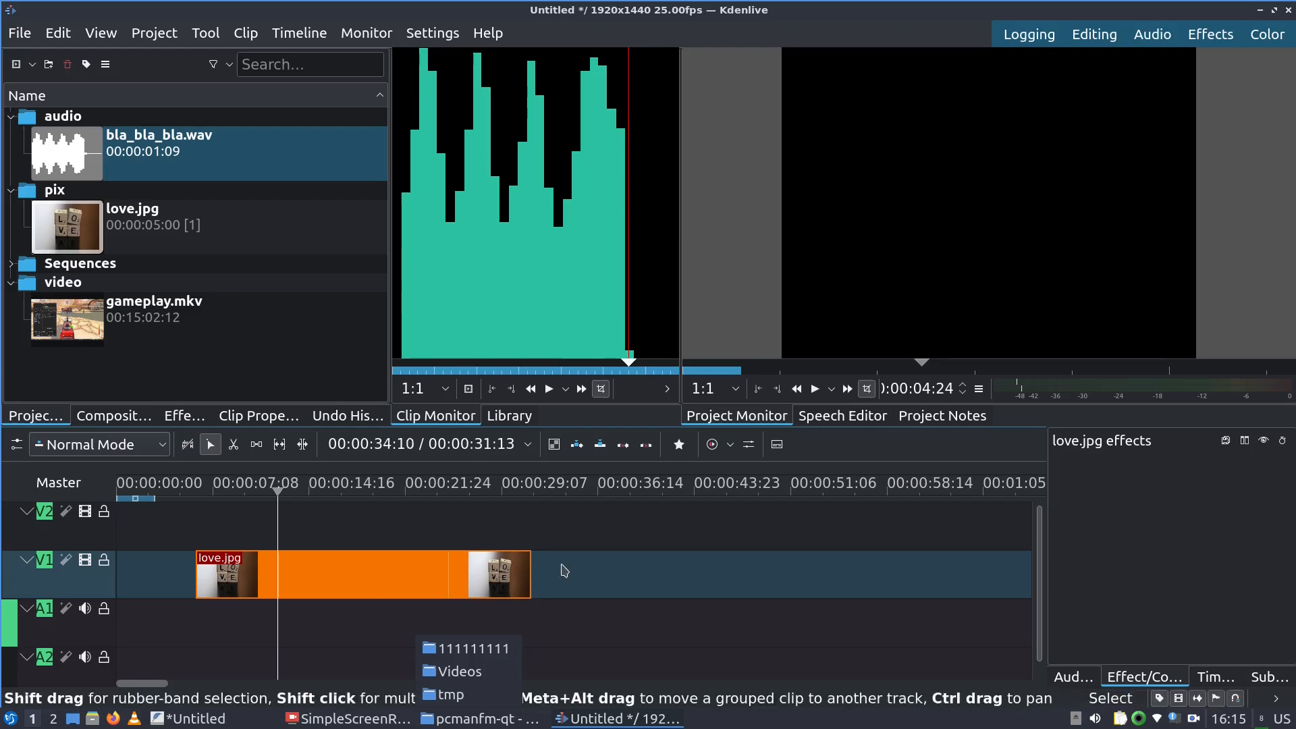
left_click_drag(341, 576, 622, 571)
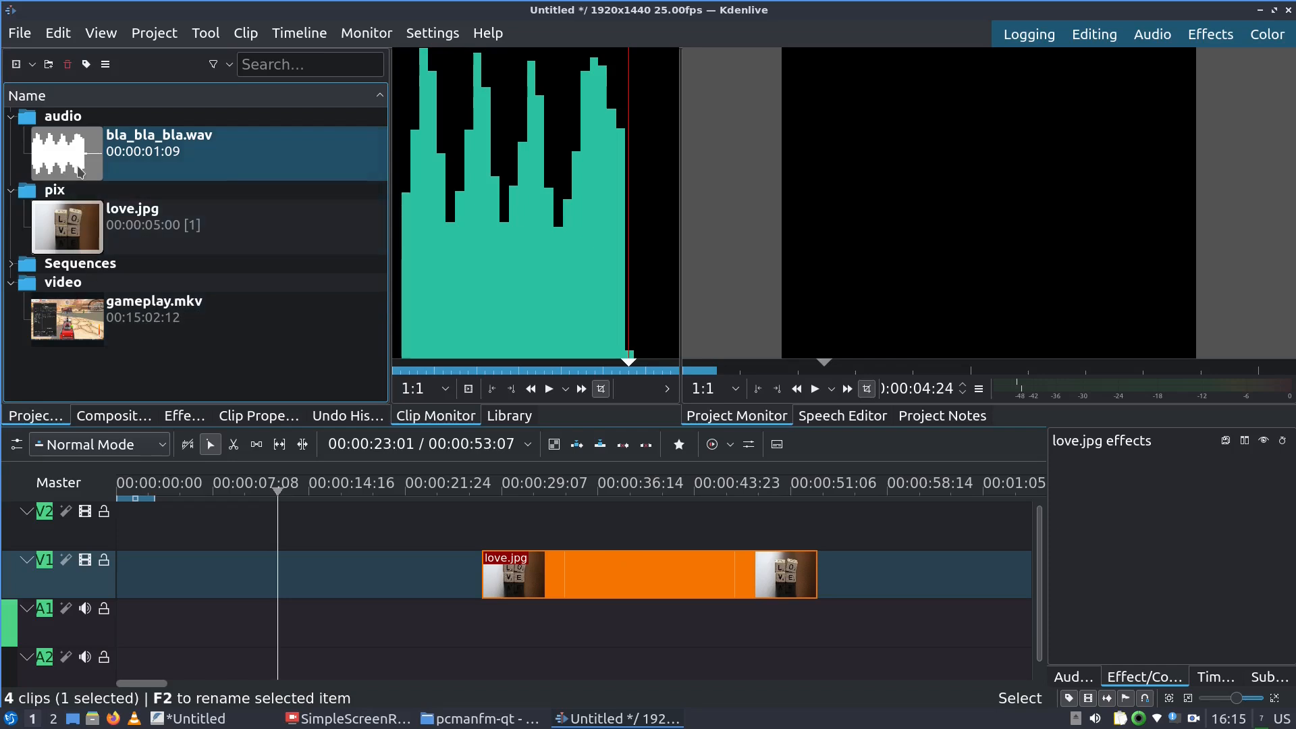
Try bla_bla_bla.wav on A1 and remove it, delete love.jpg, then lay gameplay.mkv at the start
left_click_drag(79, 171, 217, 646)
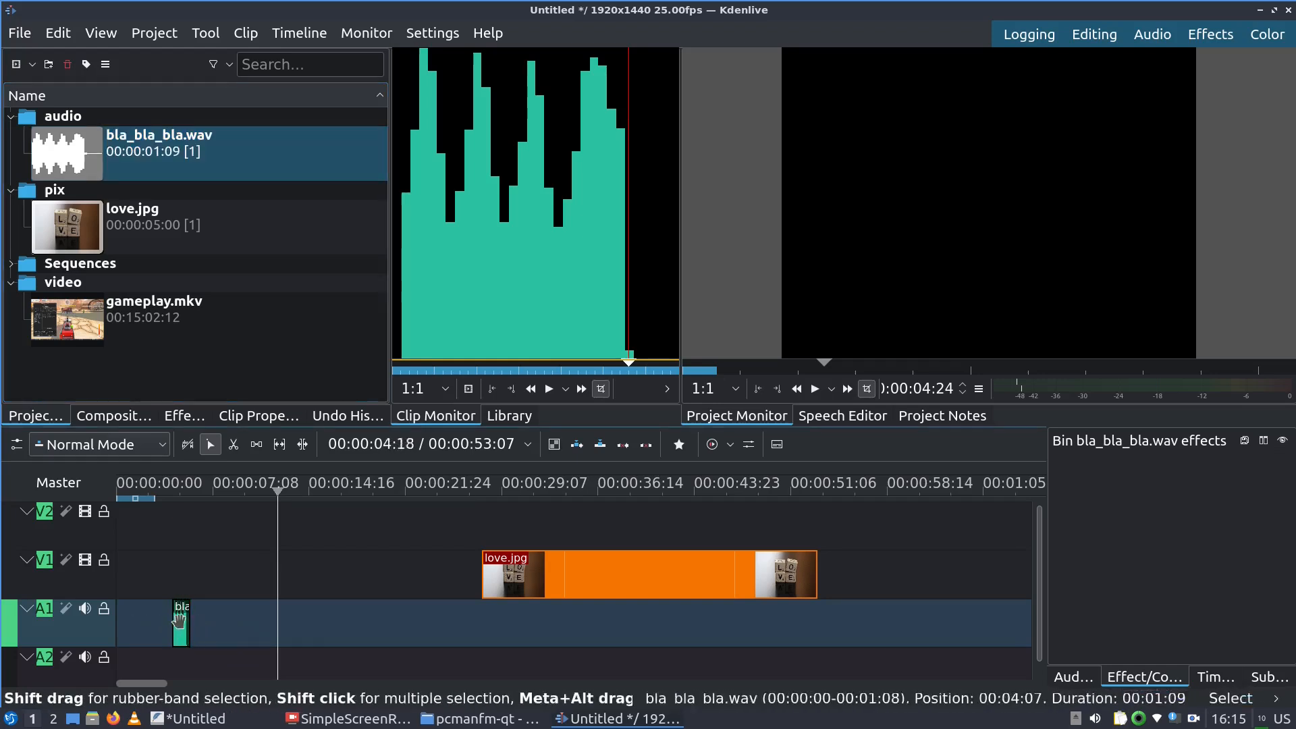
left_click_drag(181, 628, 499, 336)
left_click_drag(538, 595, 386, 582)
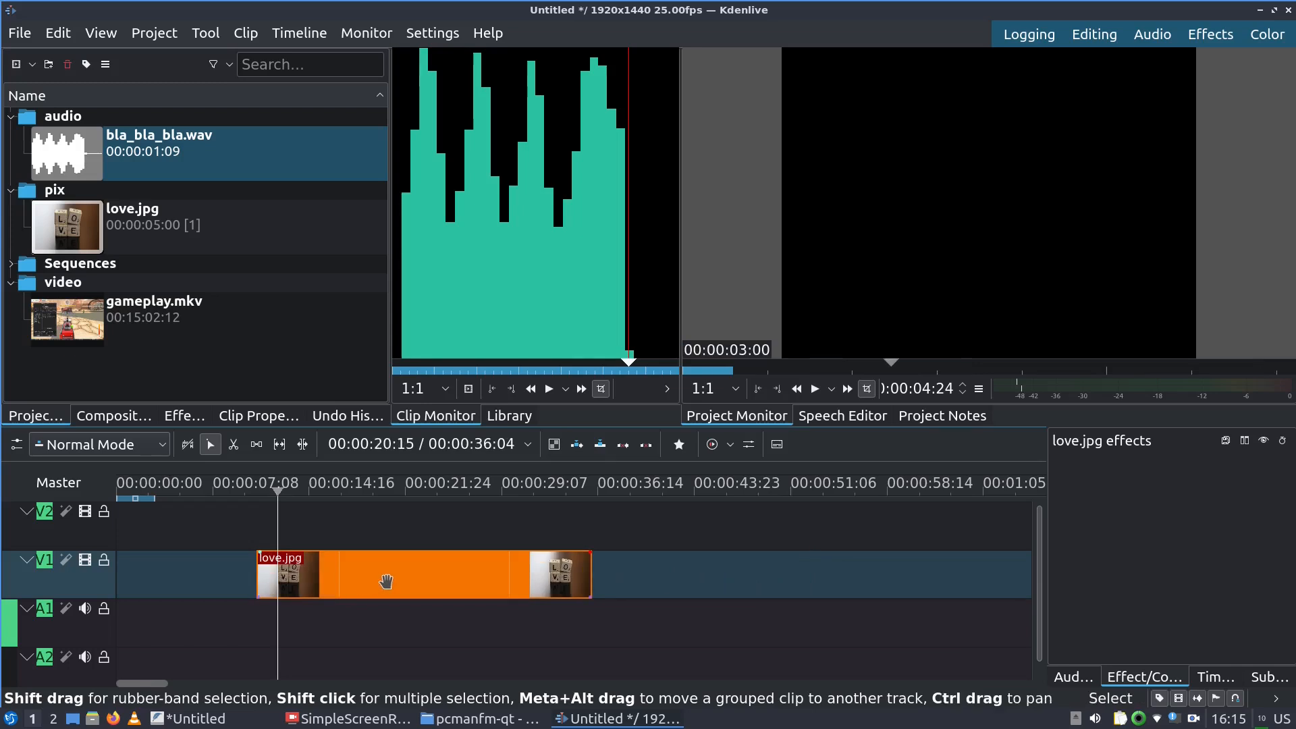
key("Delete")
left_click_drag(81, 339, 110, 587)
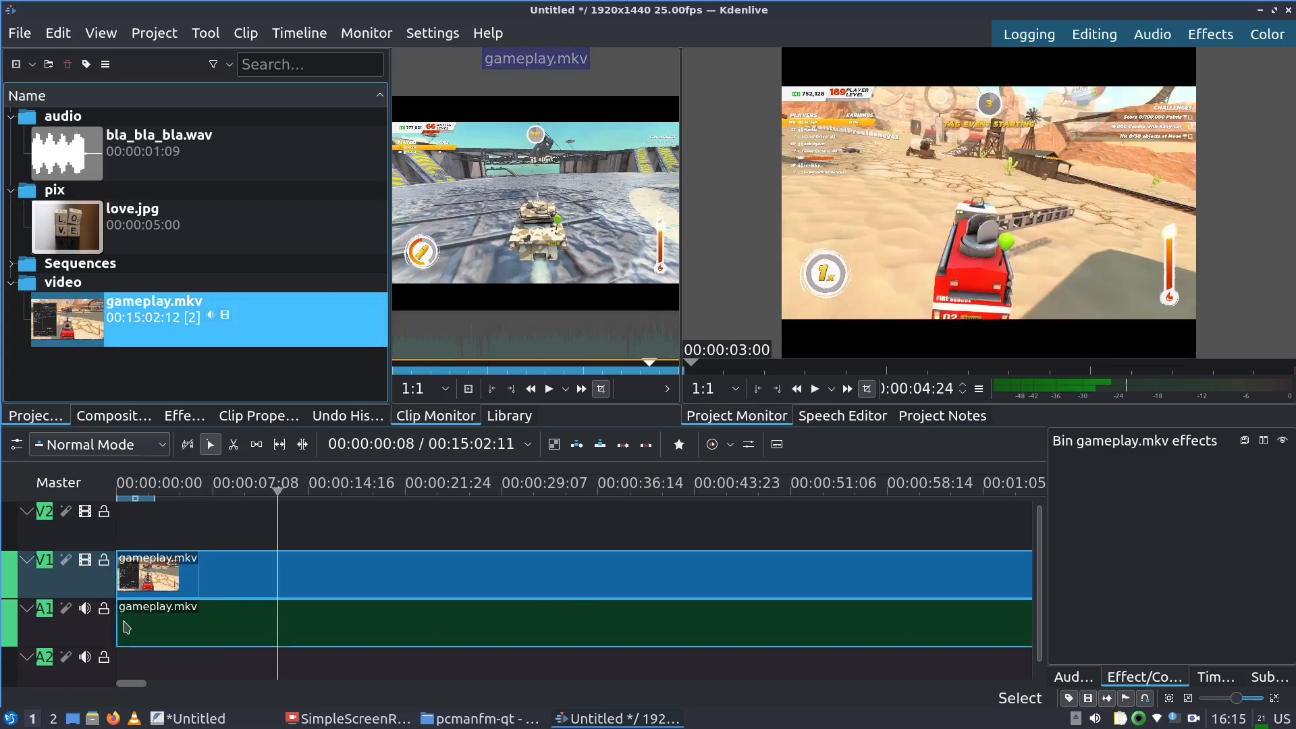
left_click_drag(126, 686, 510, 722)
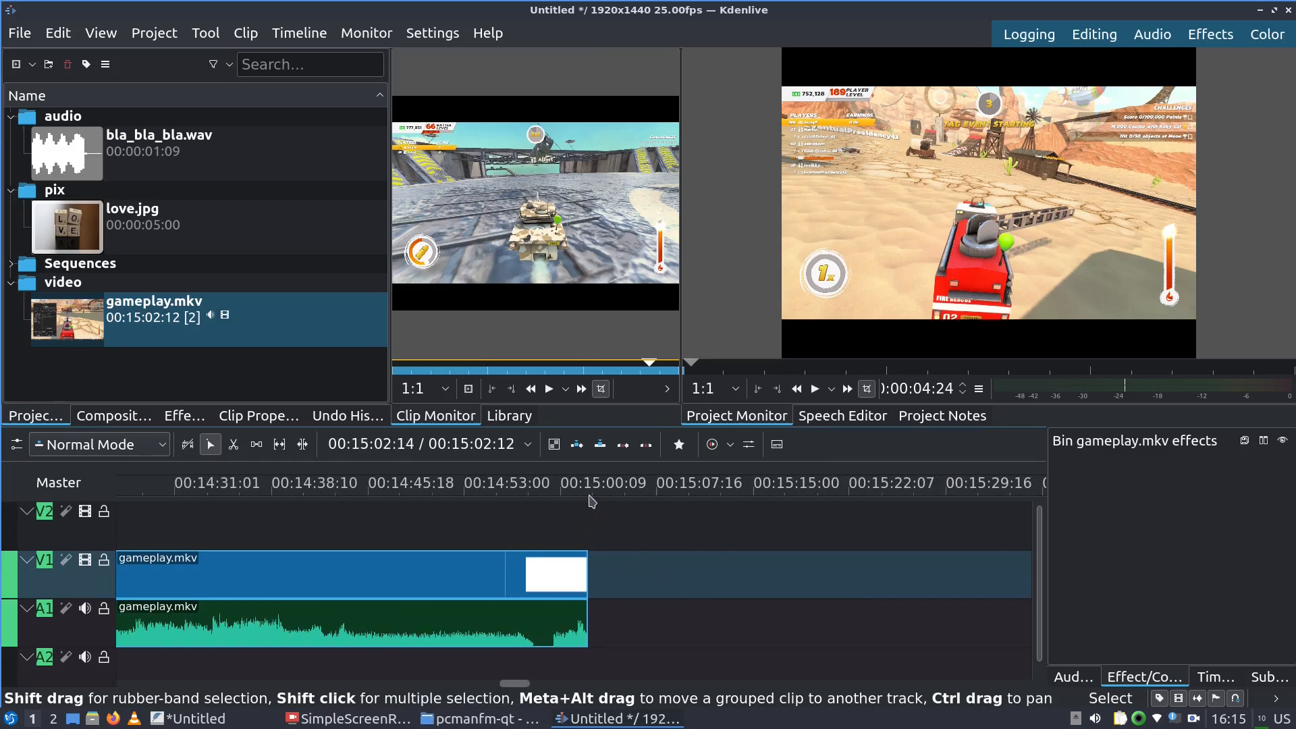
Zoom the timeline and drag the grouped gameplay.mkv clips about 2 seconds later
left_click_drag(519, 684, 185, 701)
left_click_drag(535, 685, 174, 686)
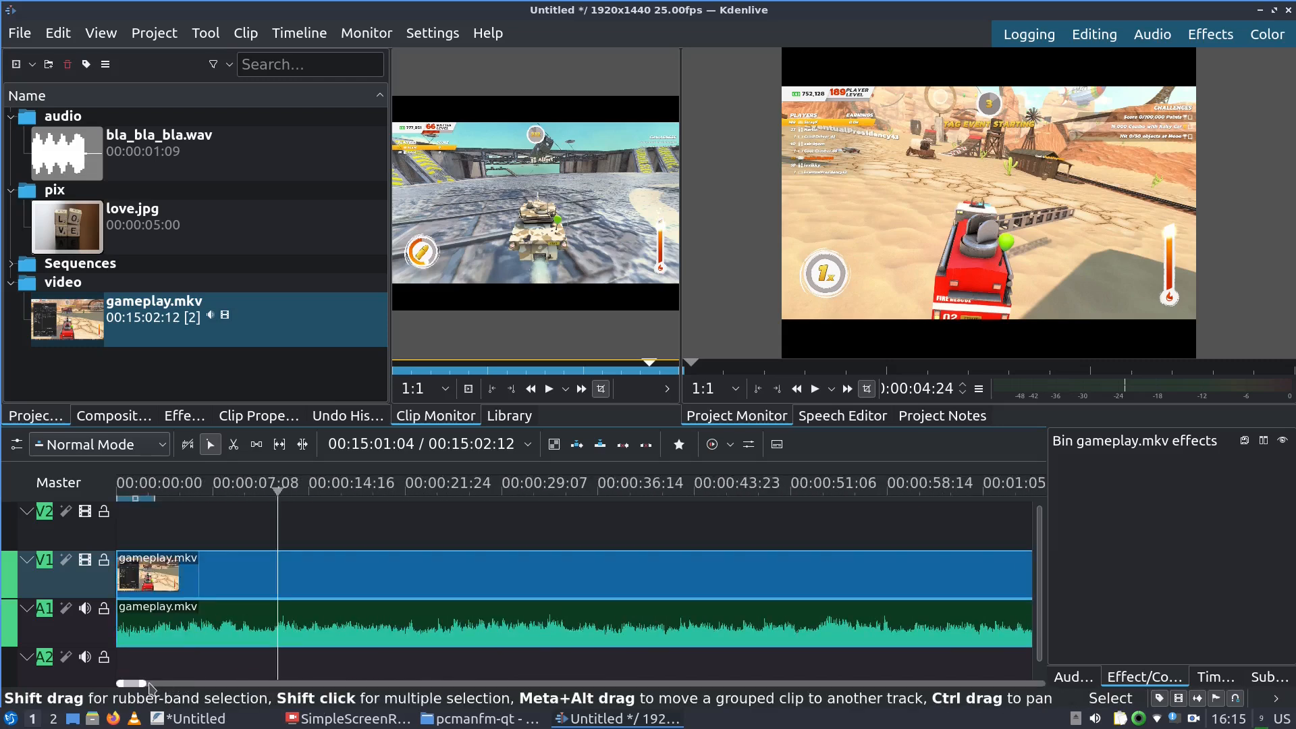
left_click_drag(151, 684, 427, 683)
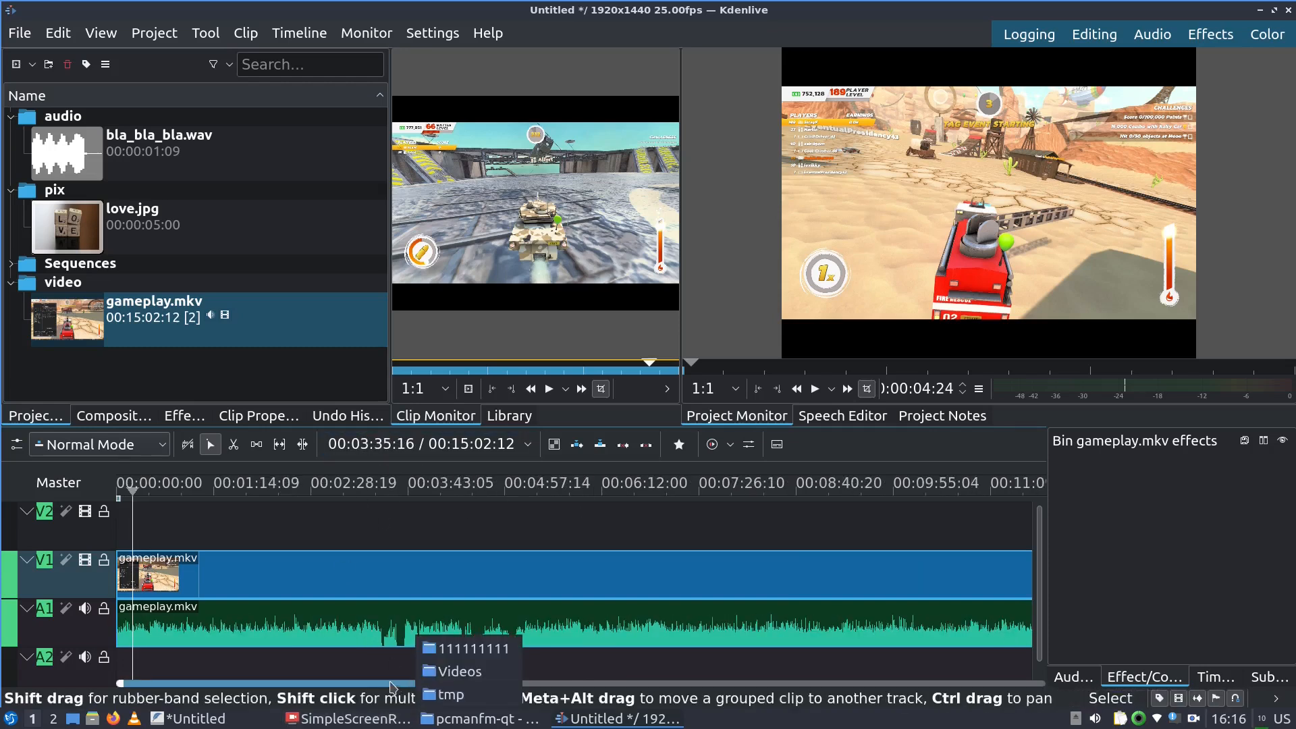
left_click_drag(428, 685, 619, 685)
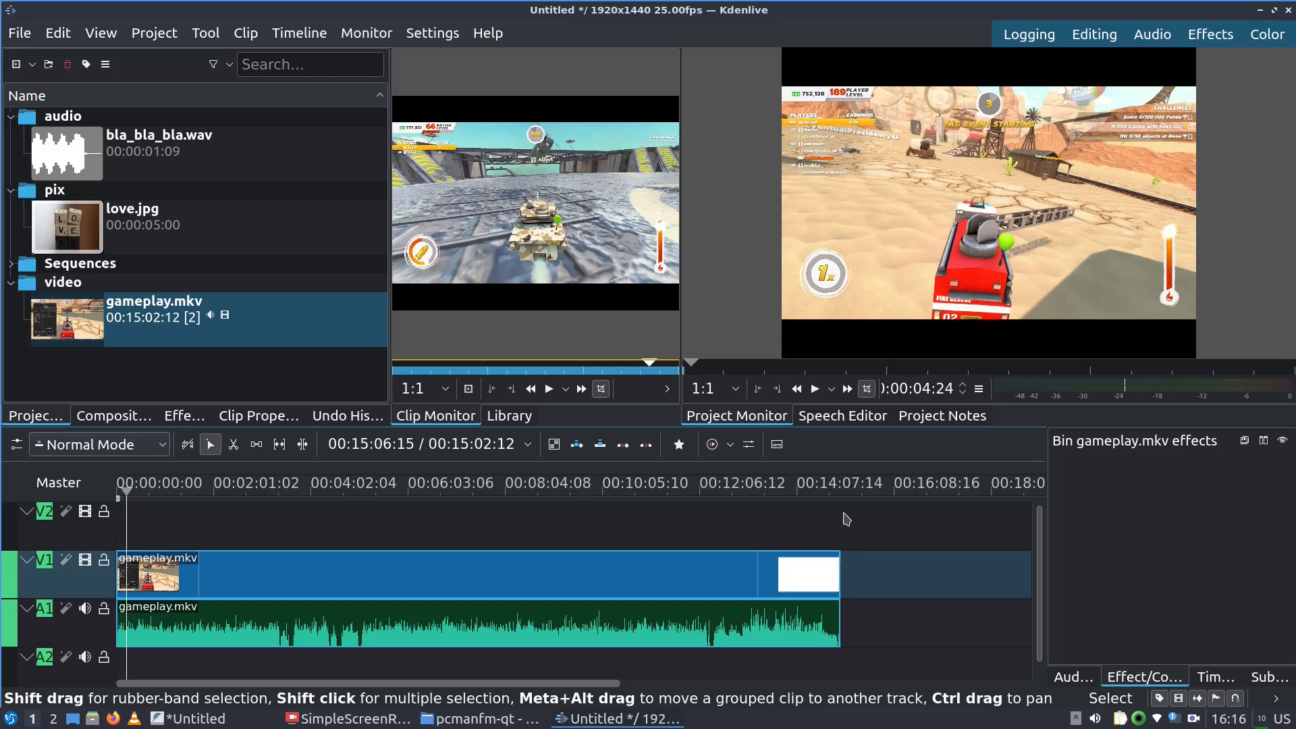
left_click_drag(615, 682, 142, 688)
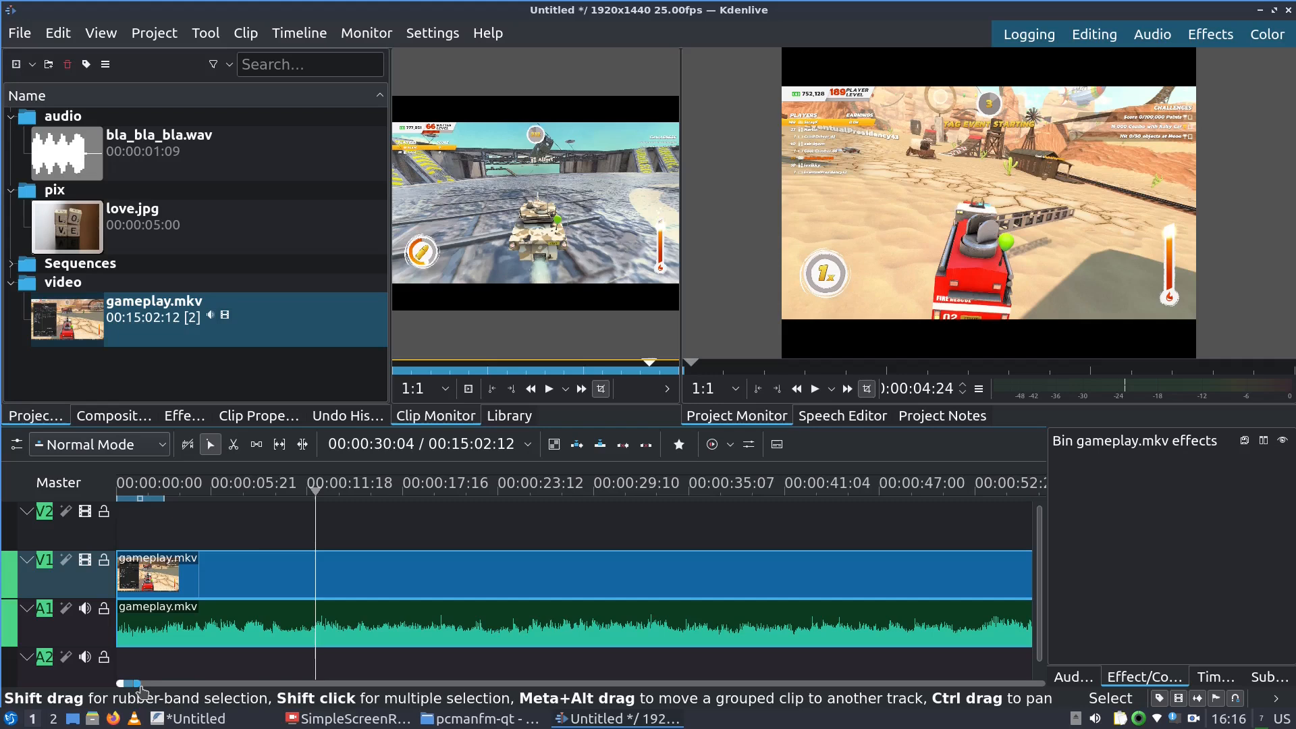
left_click_drag(220, 575, 268, 575)
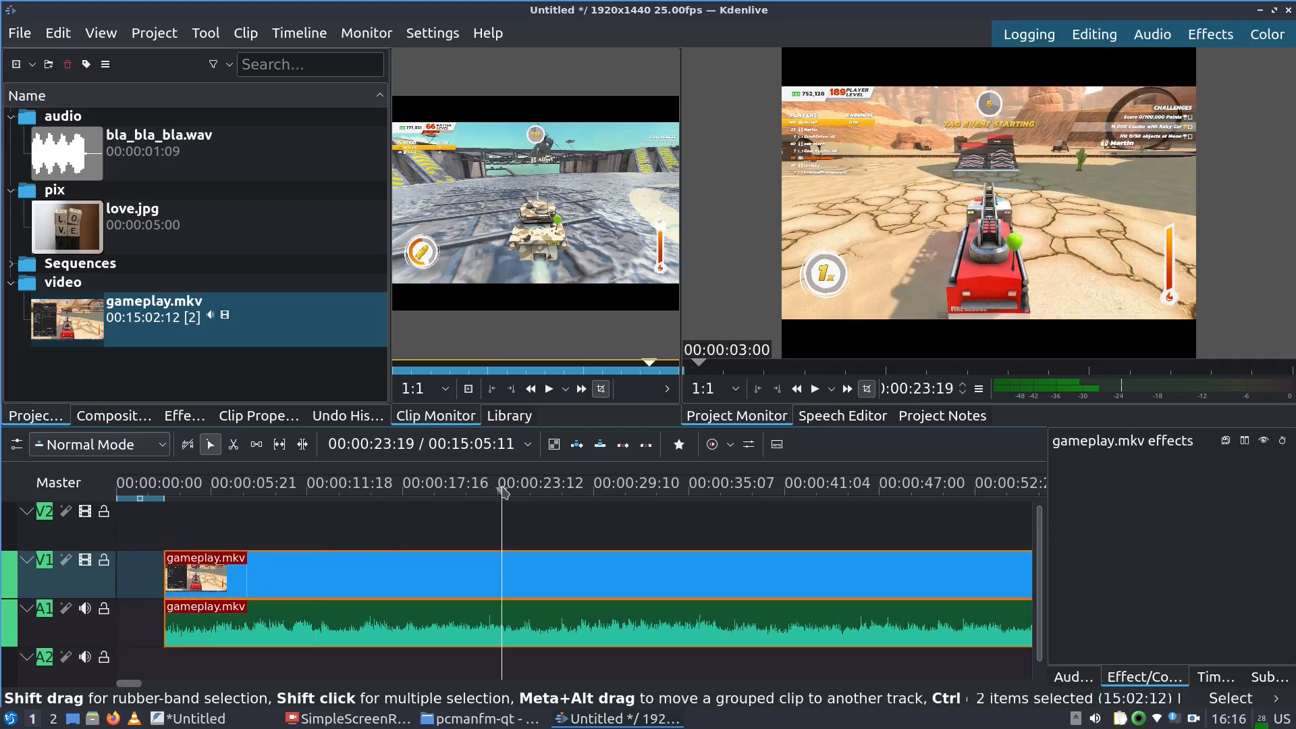
Trim the gameplay clip's opening up to the 50-second mark and preview the new start
left_click(752, 492)
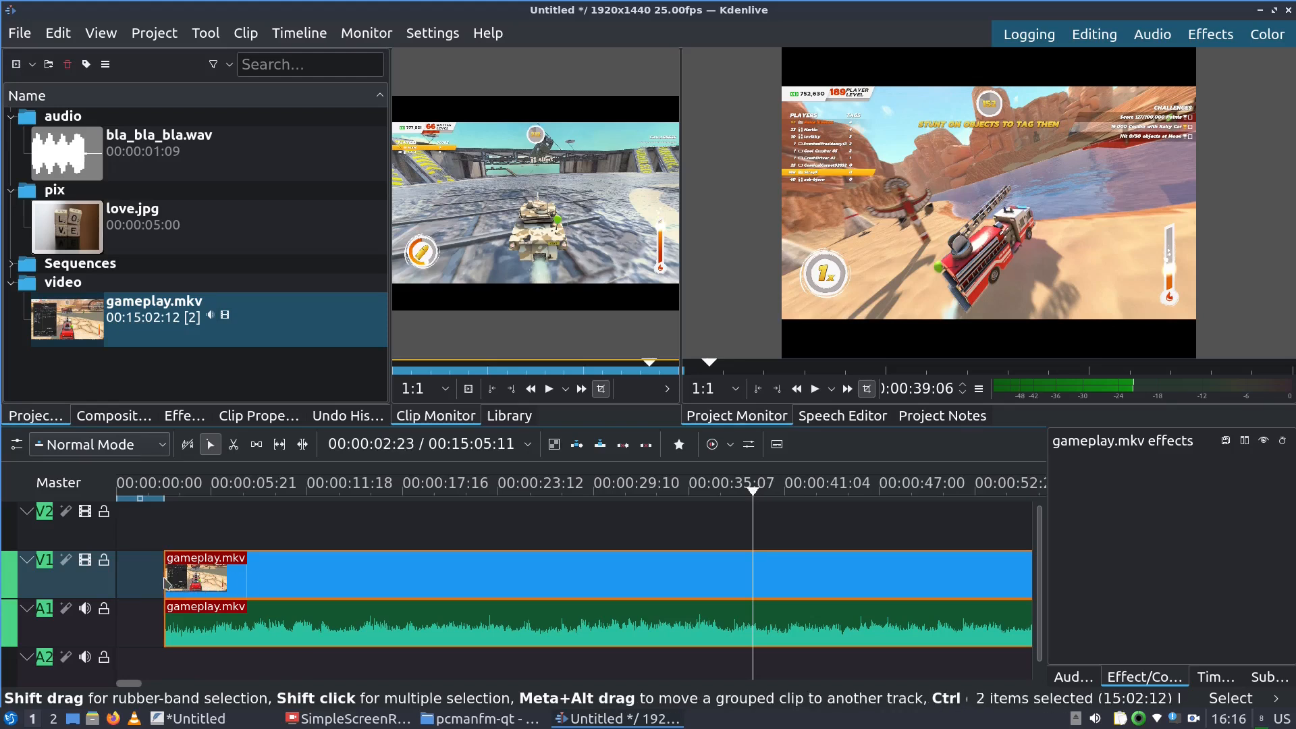
left_click(168, 487)
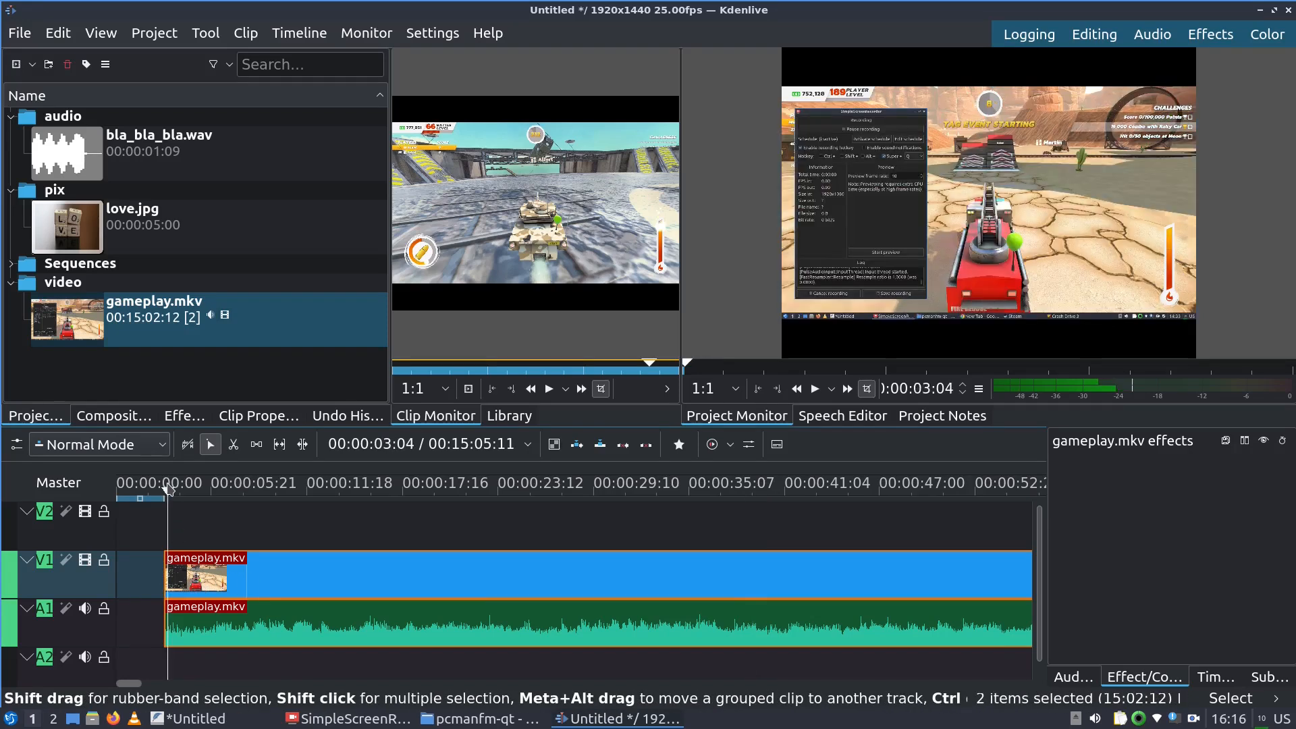
key("space")
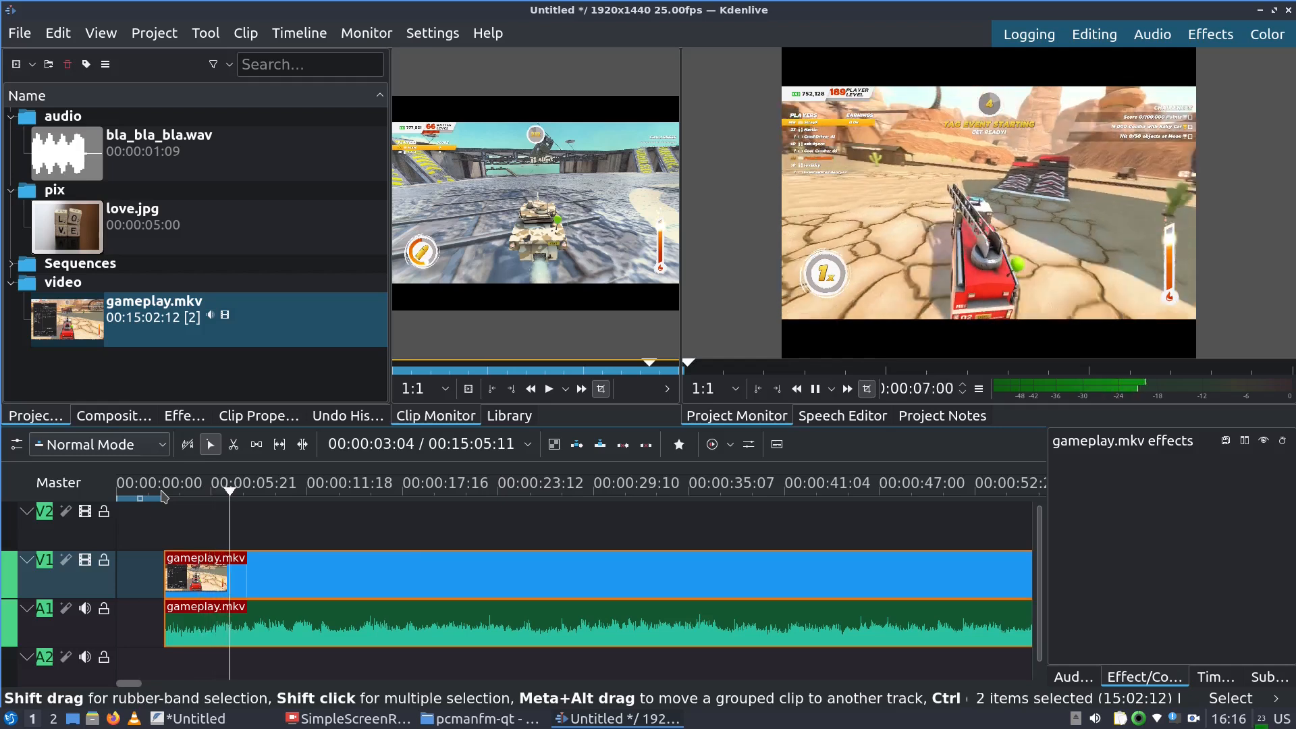
key("space")
left_click(935, 489)
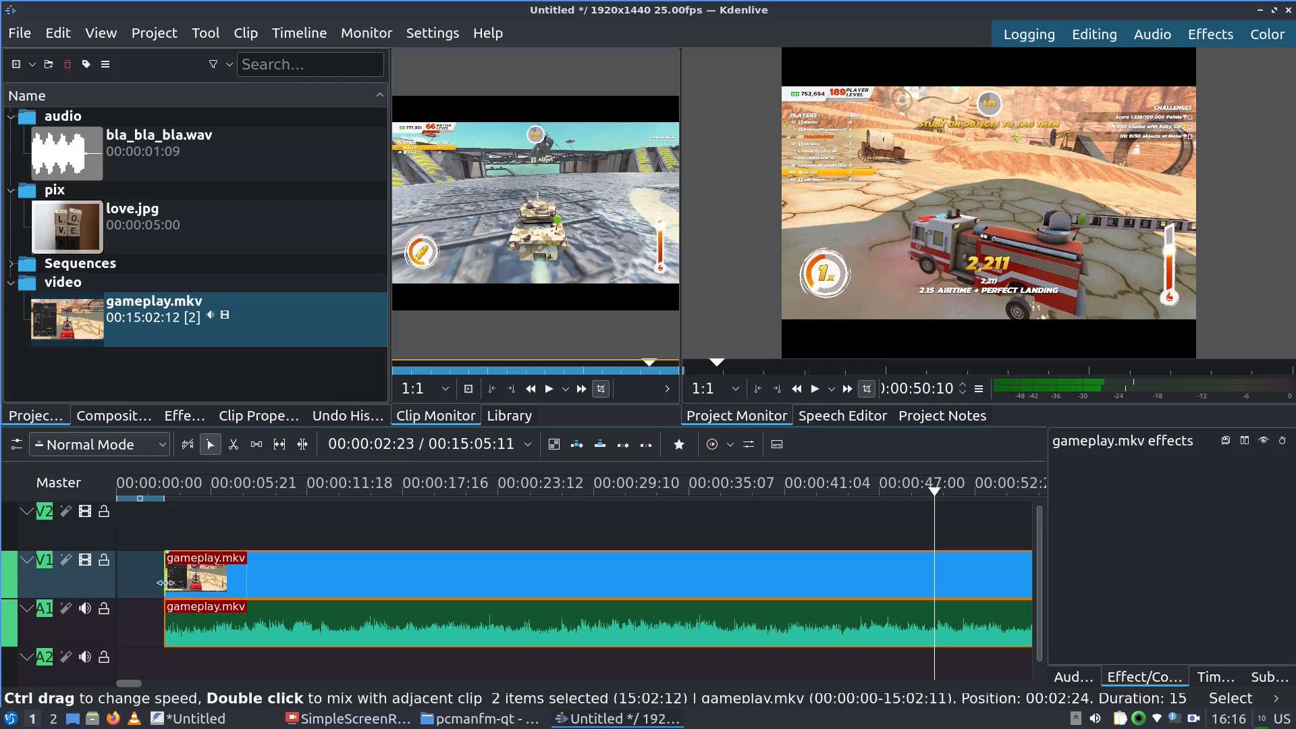
left_click_drag(164, 582, 238, 589)
left_click(186, 489)
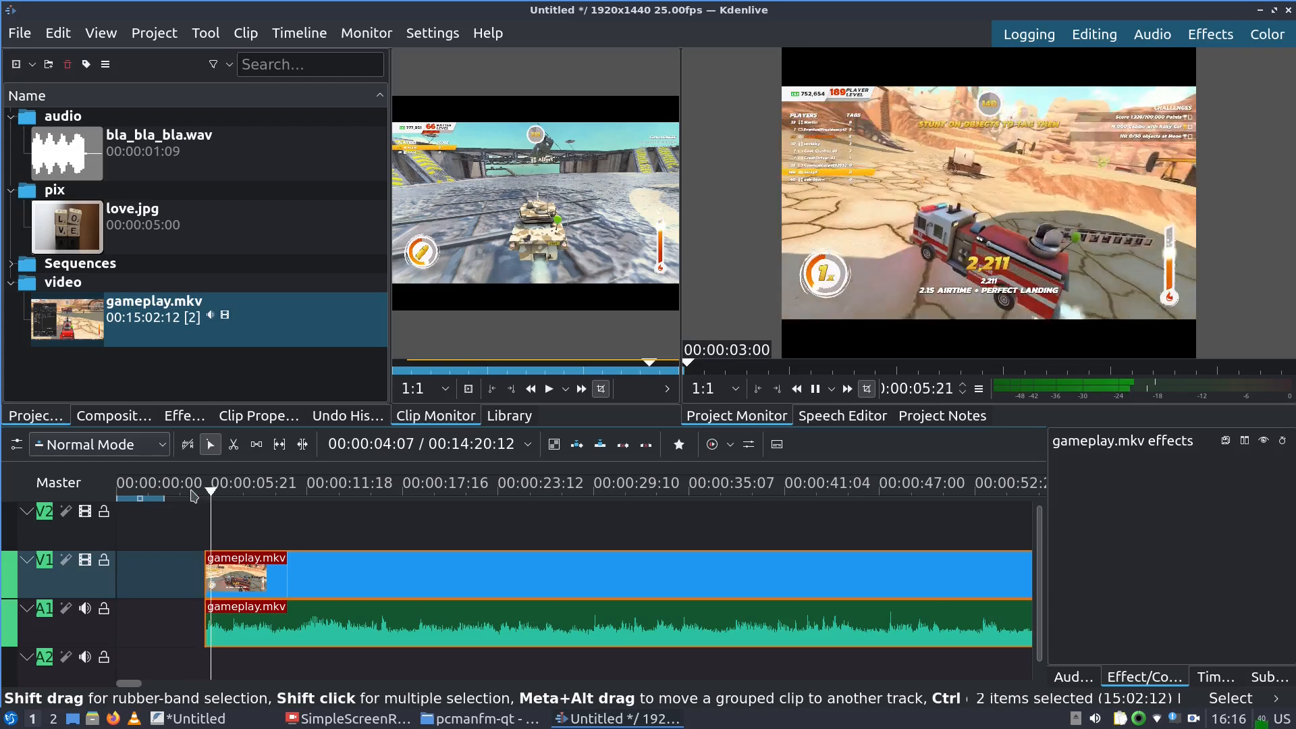
key("space")
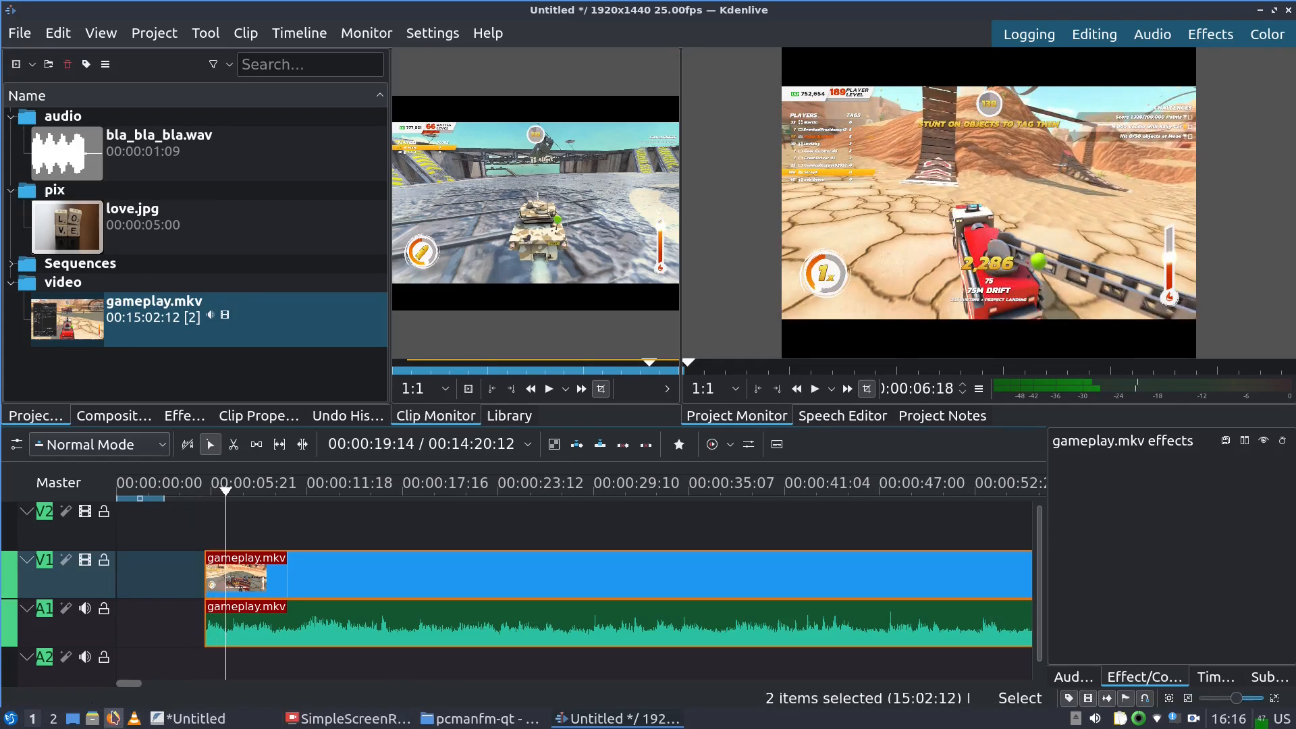
left_click_drag(133, 686, 482, 726)
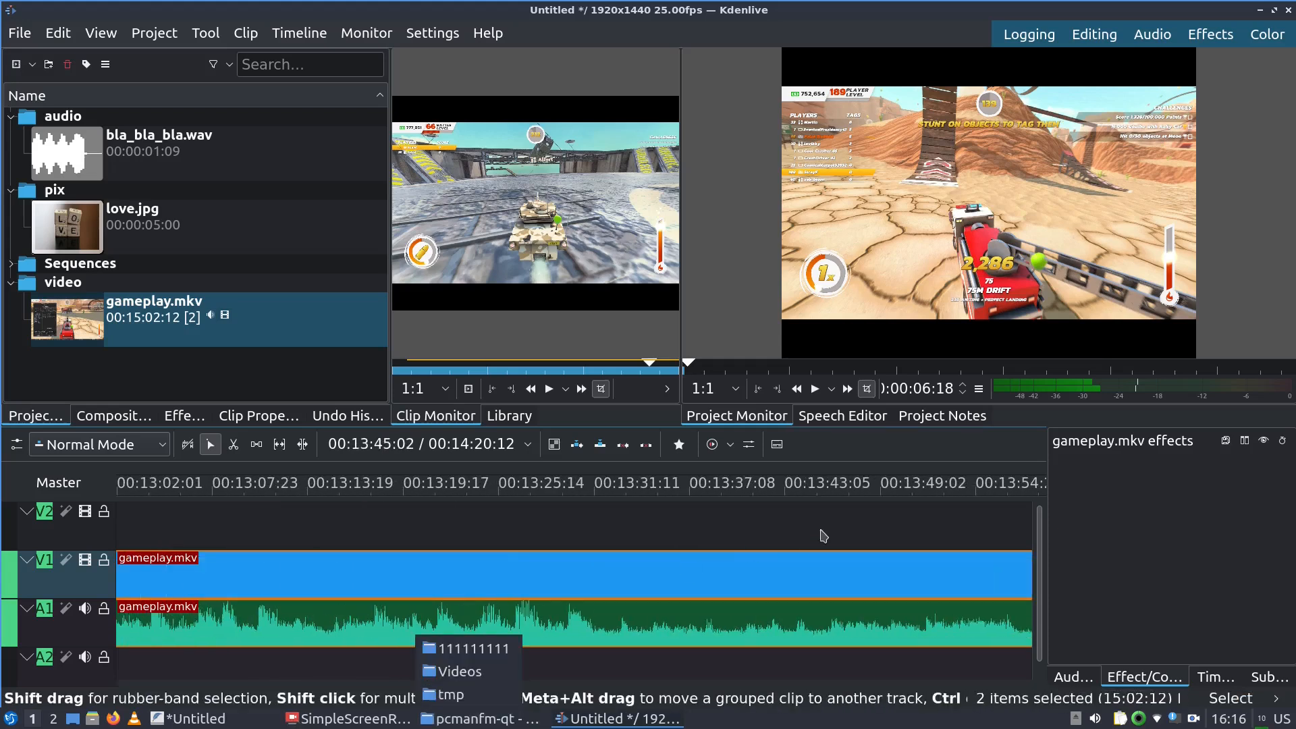
Razor-cut the gameplay clips at 13:40:14 and delete the part before the cut
left_click(742, 491)
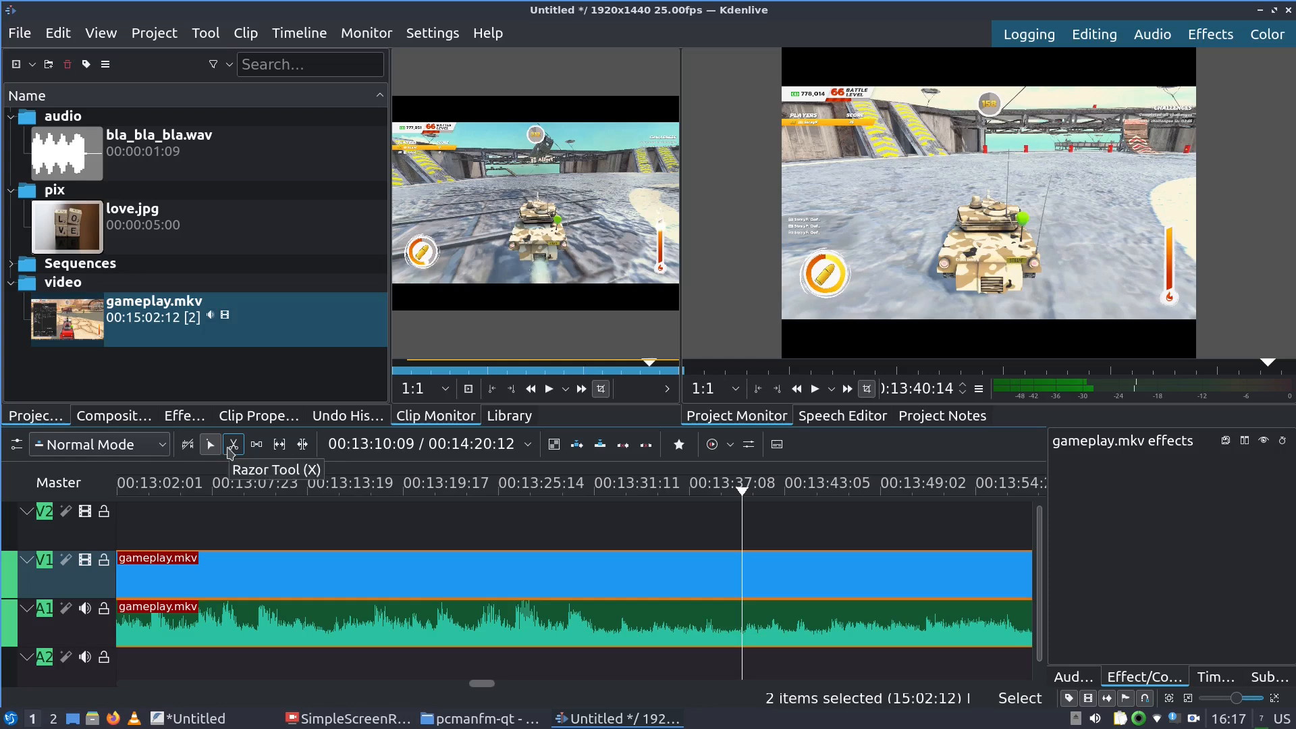
left_click(231, 453)
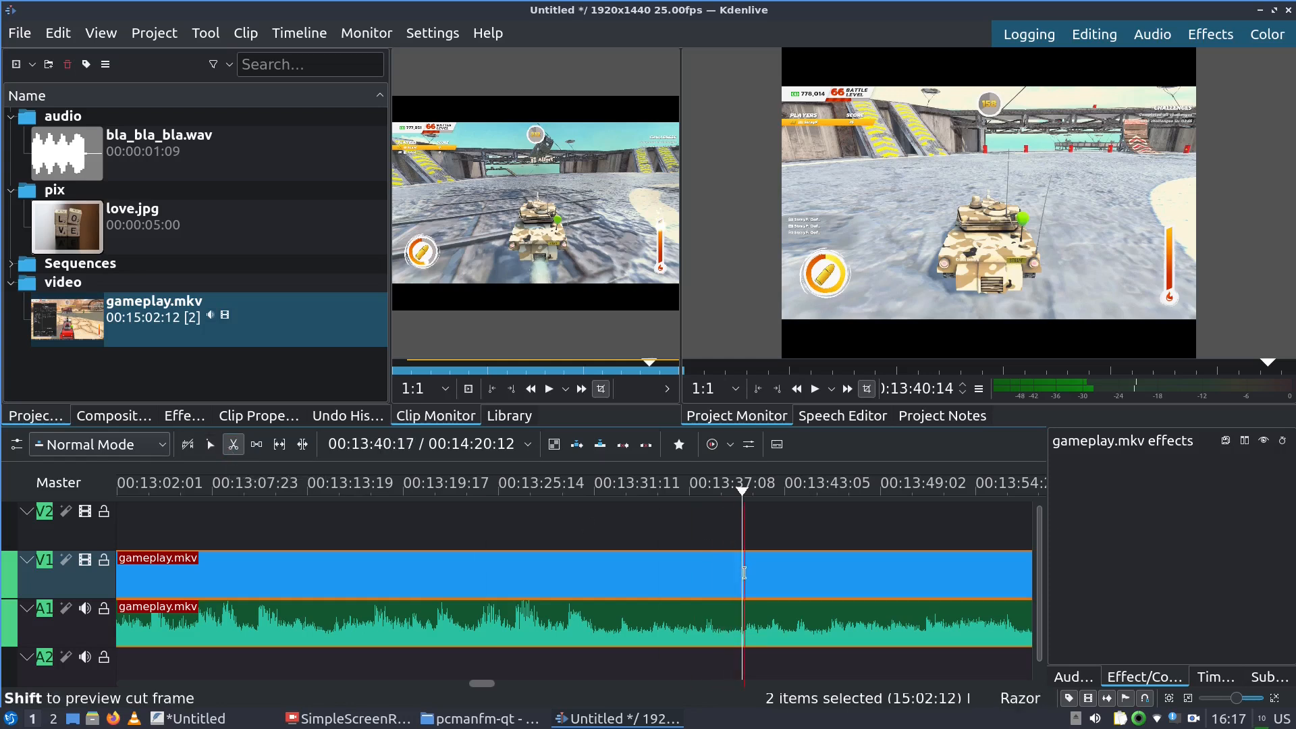
left_click(743, 572)
left_click(211, 447)
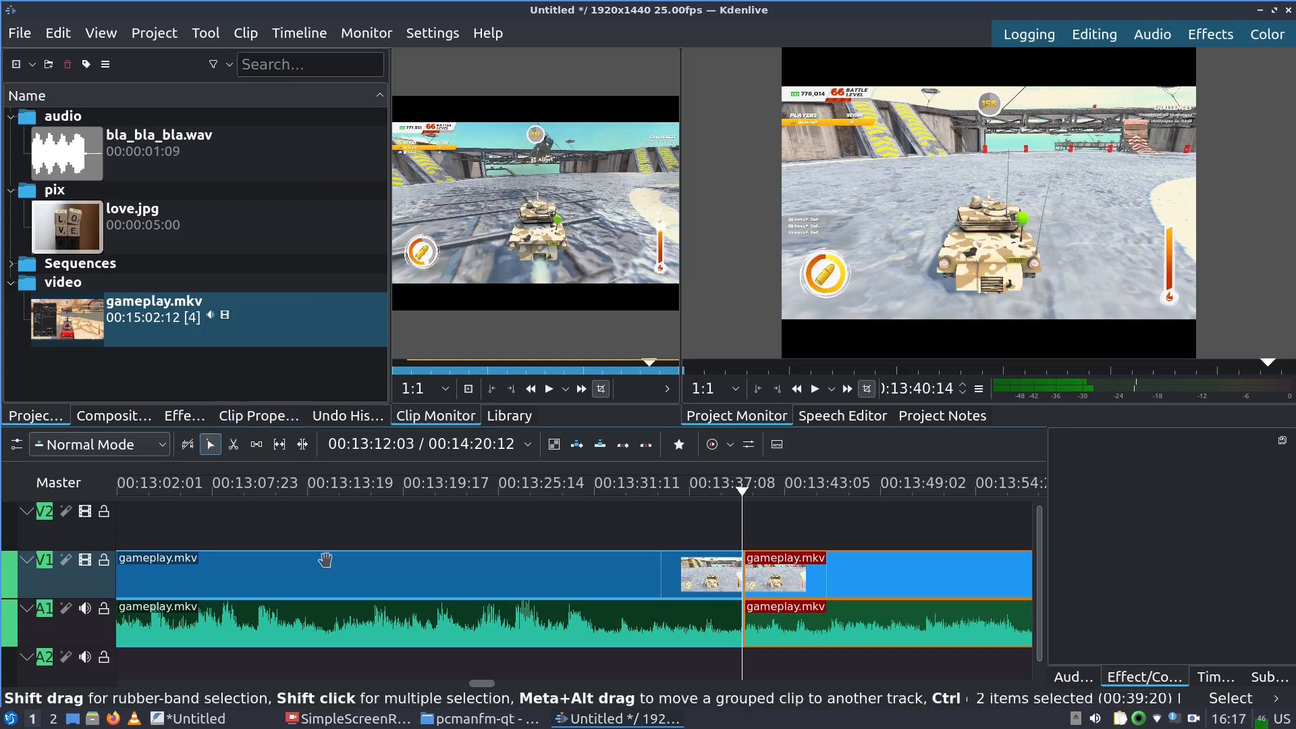
left_click(337, 572)
key("Delete")
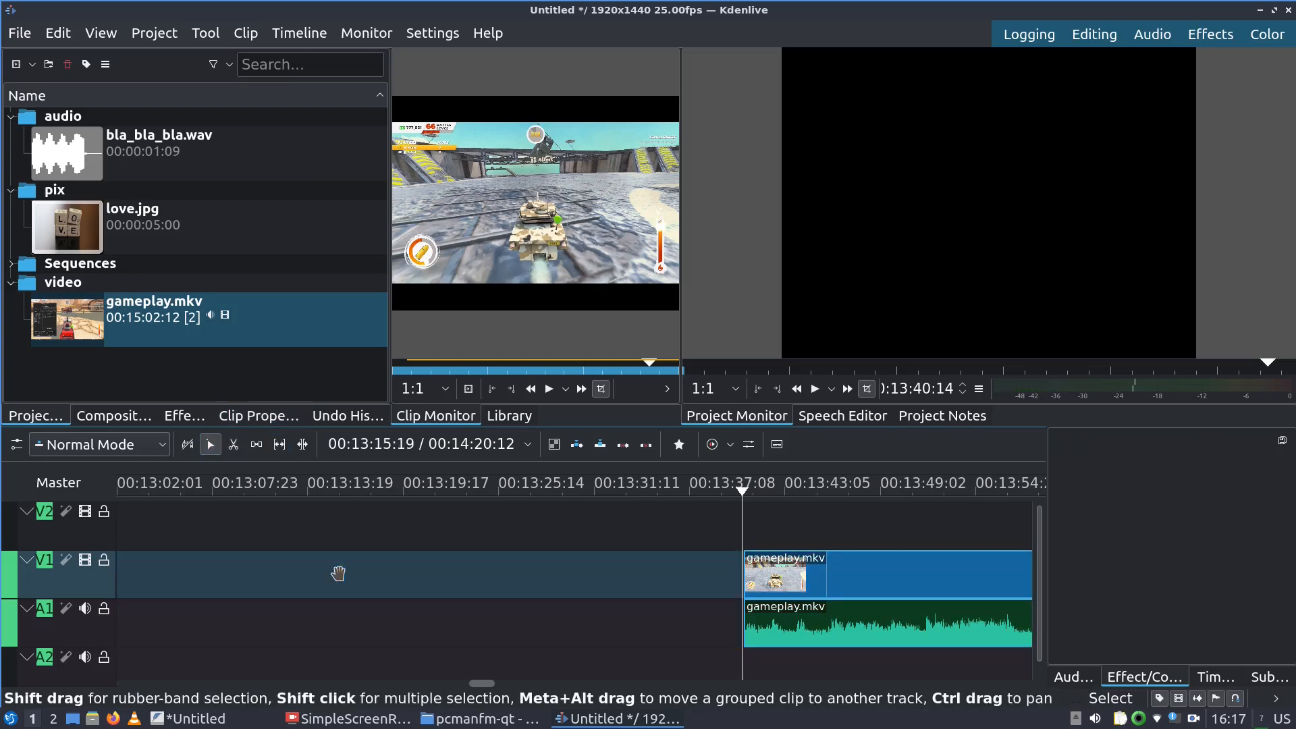
Move the remaining clips back onto V1 and A1 and play the kept section
left_click_drag(759, 586, 475, 627)
left_click_drag(351, 522, 718, 582)
left_click(245, 495)
key("space")
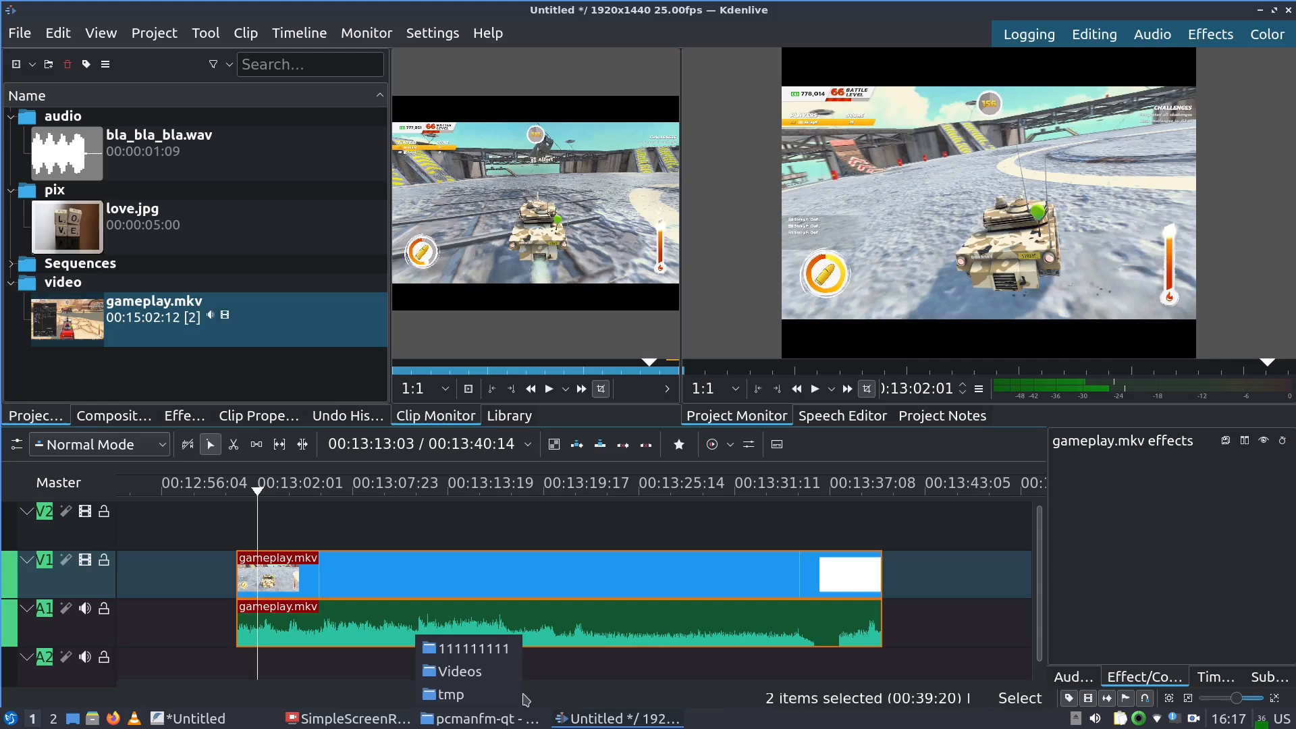
Move the kept gameplay clips to the very start of the timeline and preview them
left_click_drag(503, 684, 848, 660)
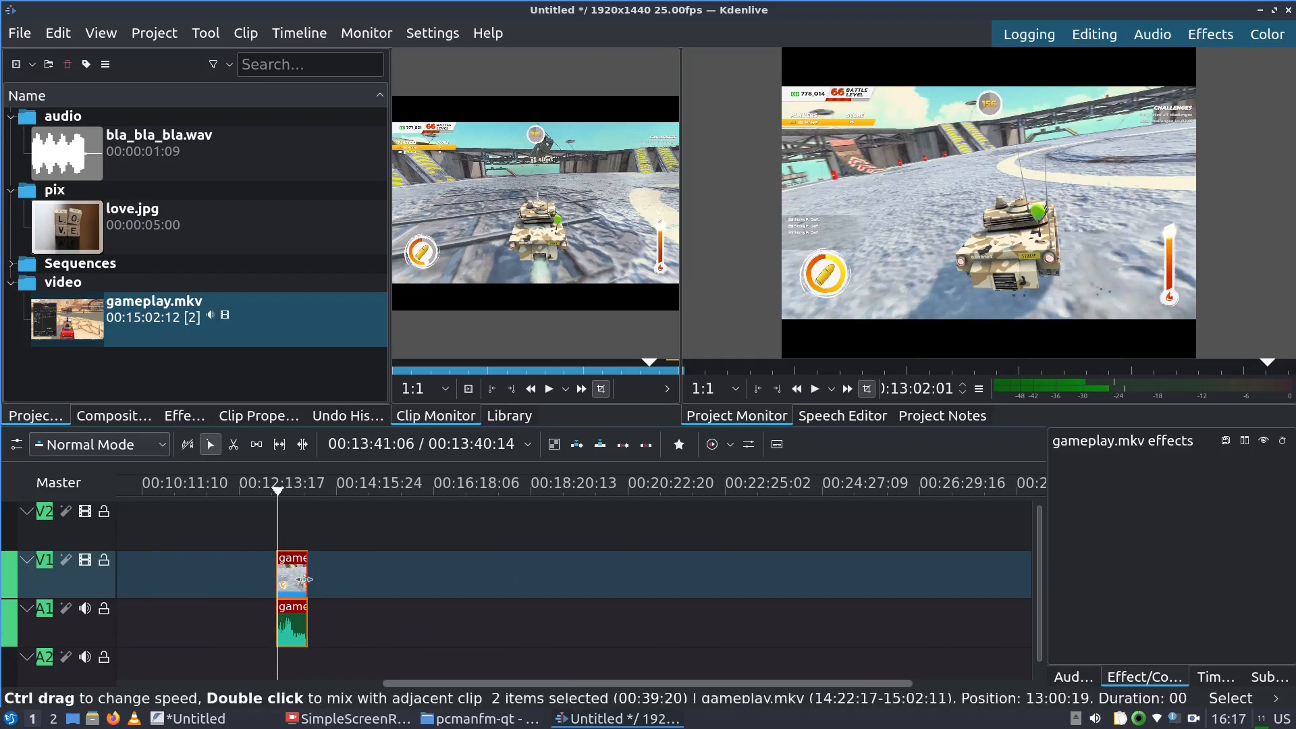
left_click_drag(545, 684, 238, 662)
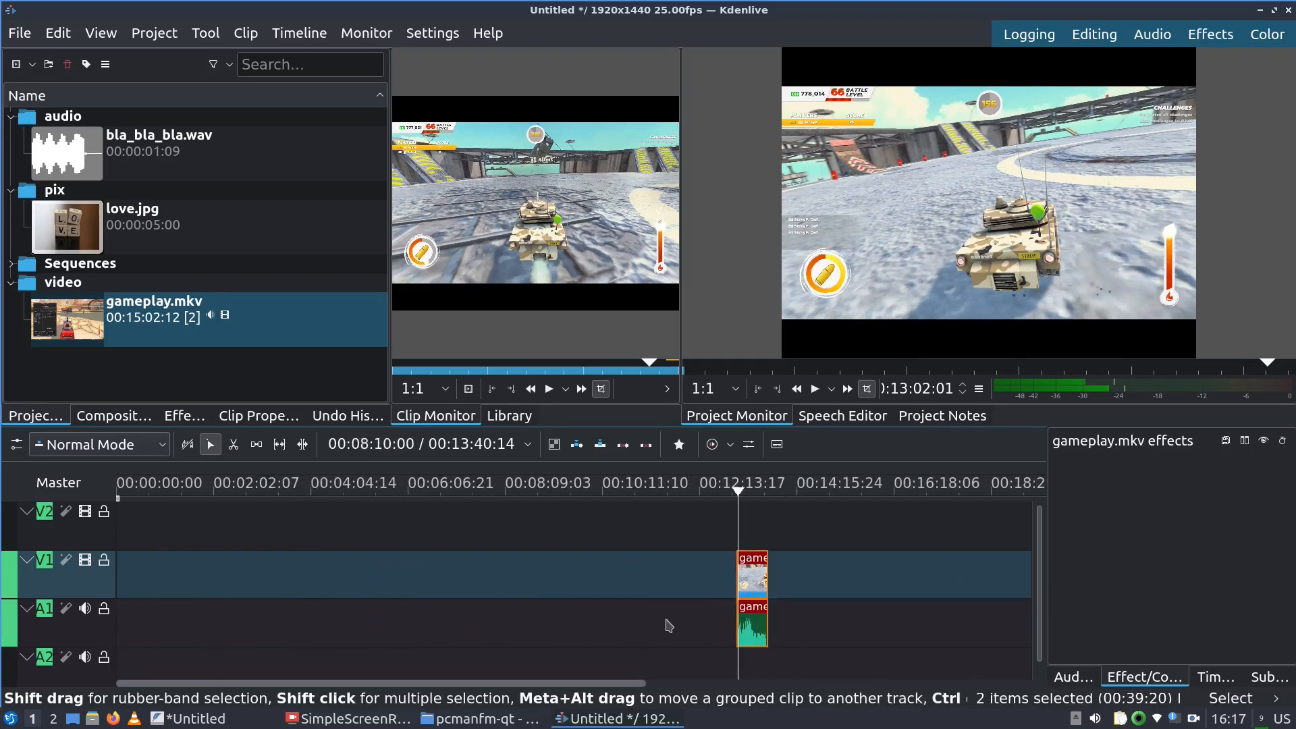
left_click_drag(748, 581, 24, 584)
left_click_drag(974, 682, 153, 683)
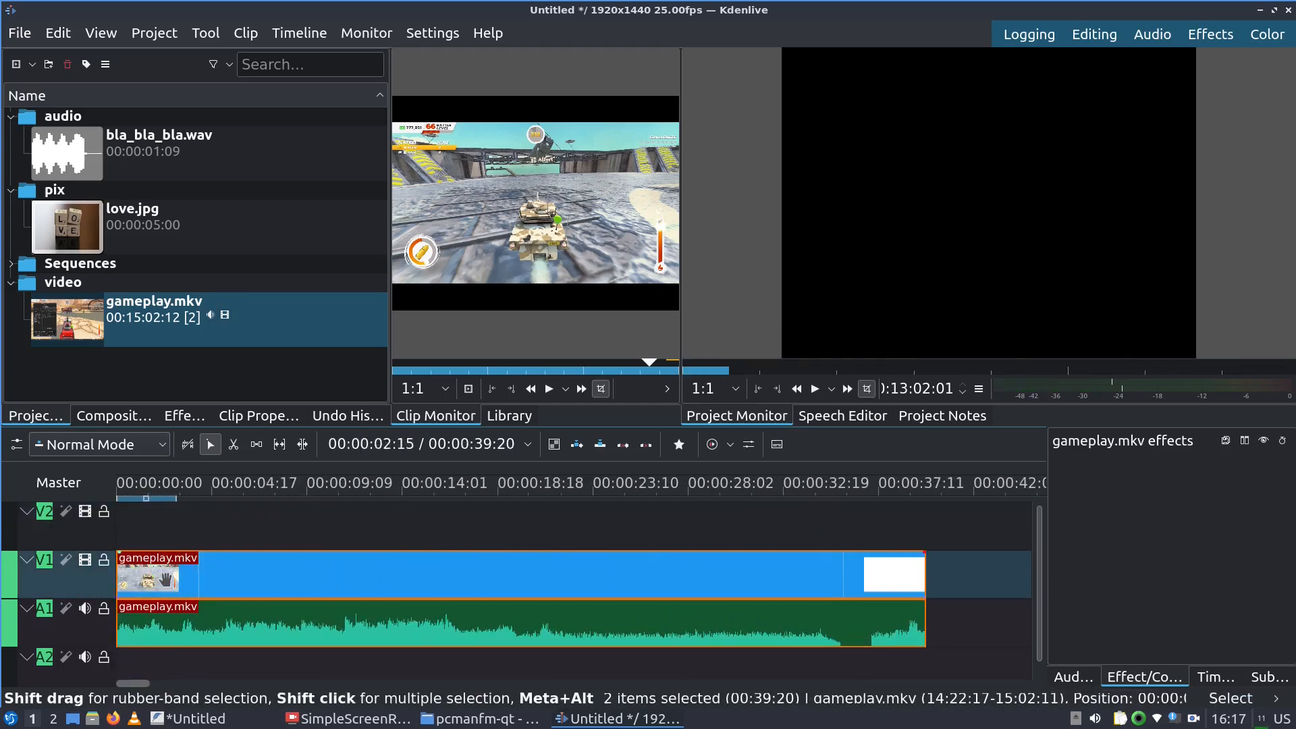
left_click_drag(166, 579, 251, 560)
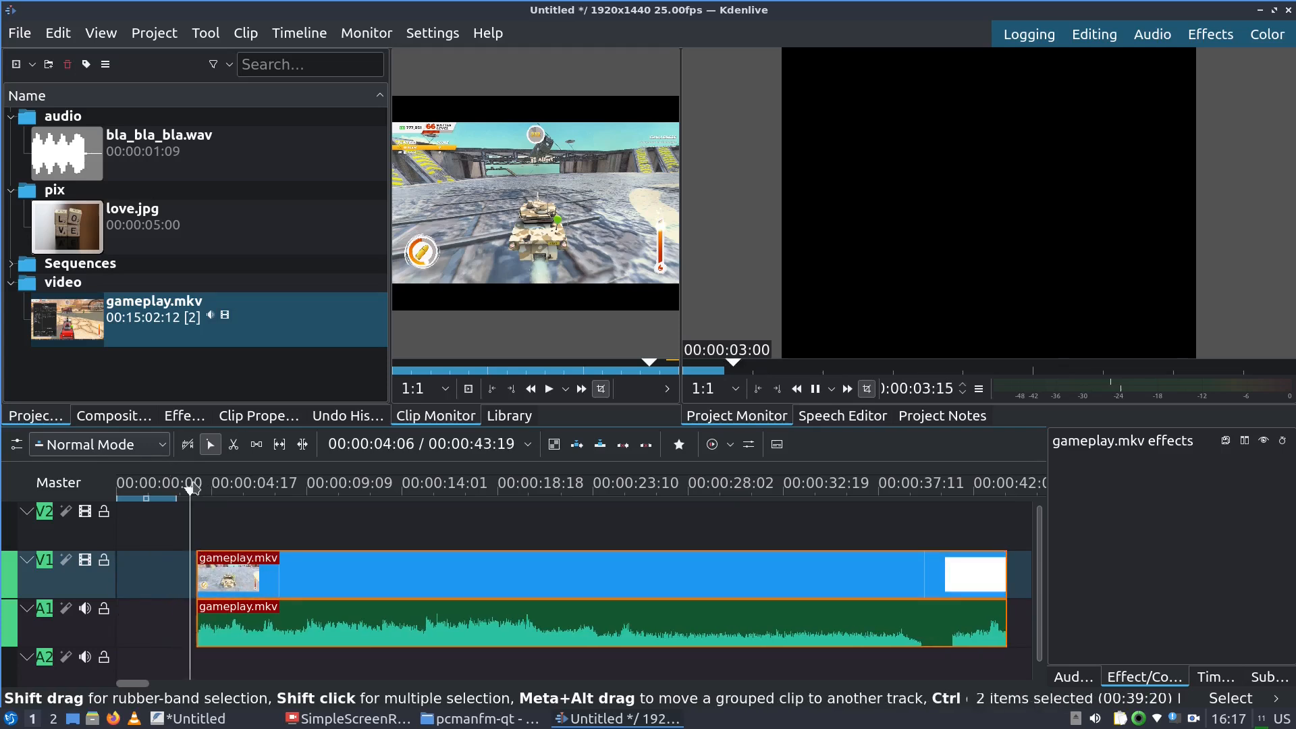
key("space")
left_click_drag(317, 592, 137, 492)
key("space")
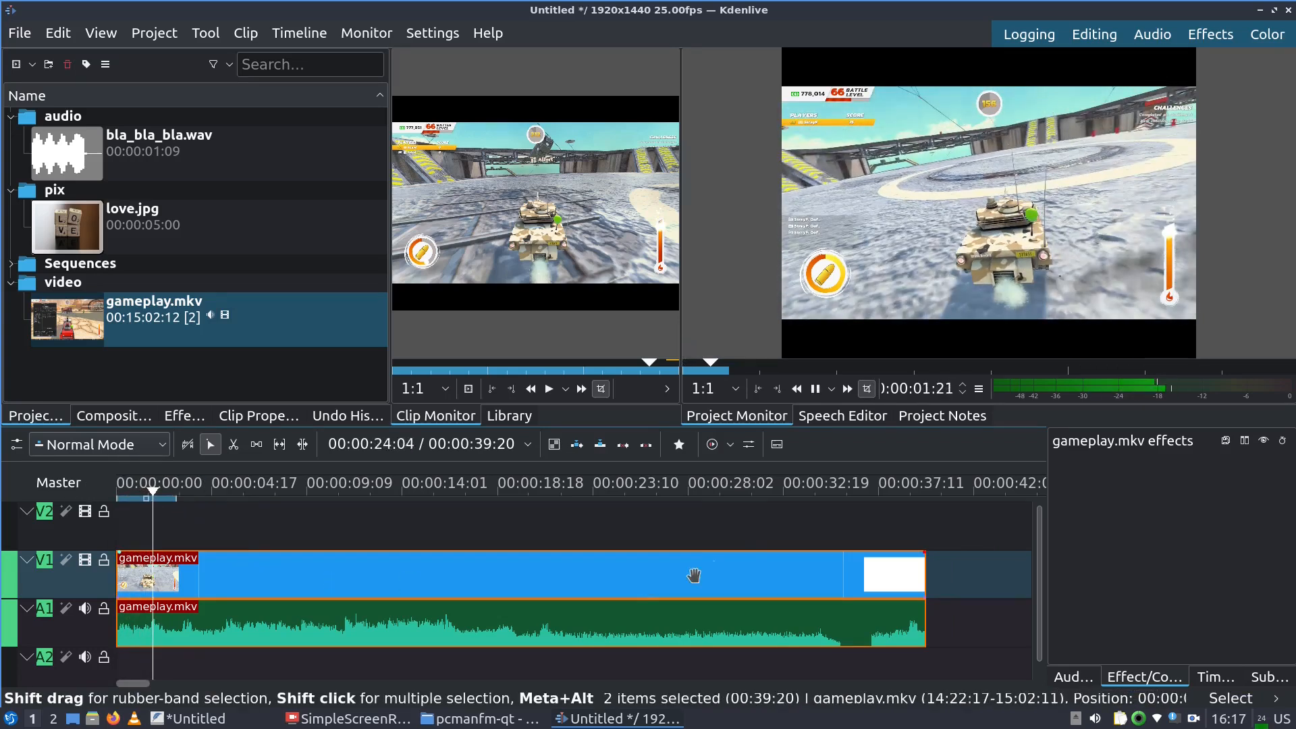
key("space")
key("space")
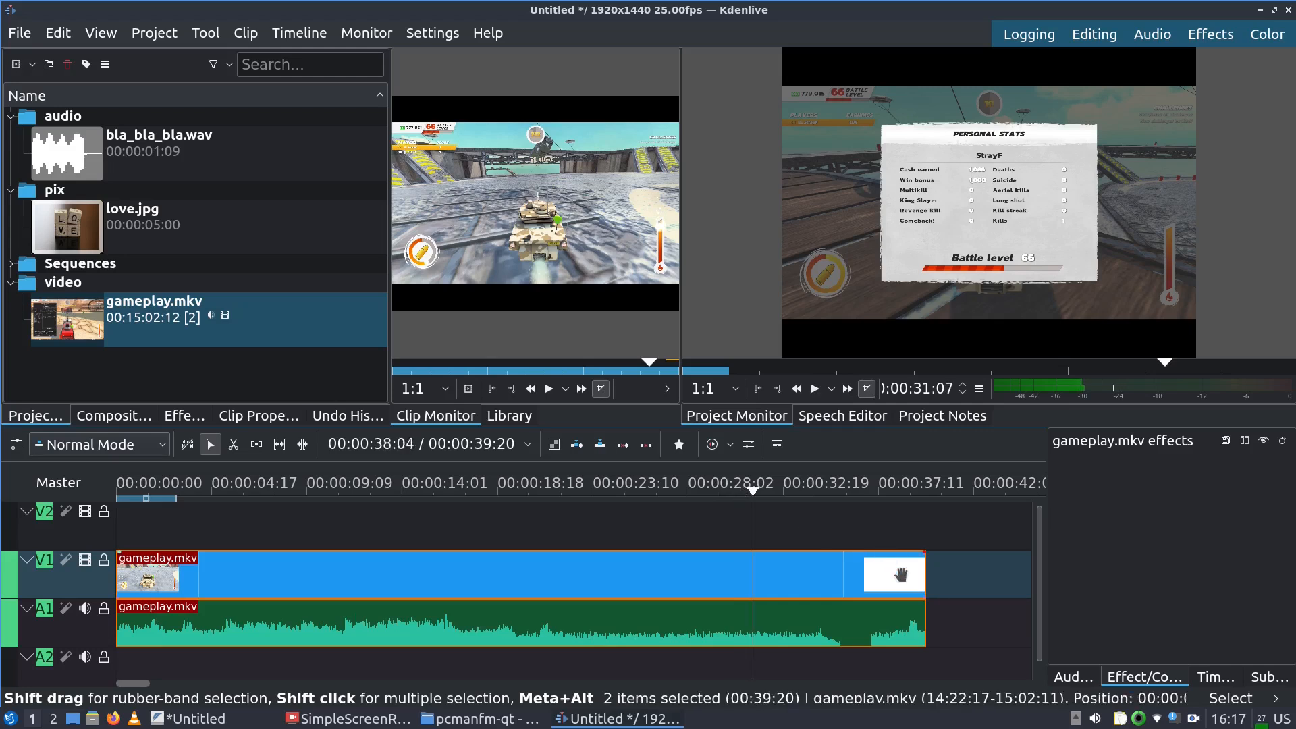
Shorten the clip's ending to about 32 seconds and place the clips about four seconds in
left_click_drag(922, 579, 743, 602)
left_click(721, 491)
key("space")
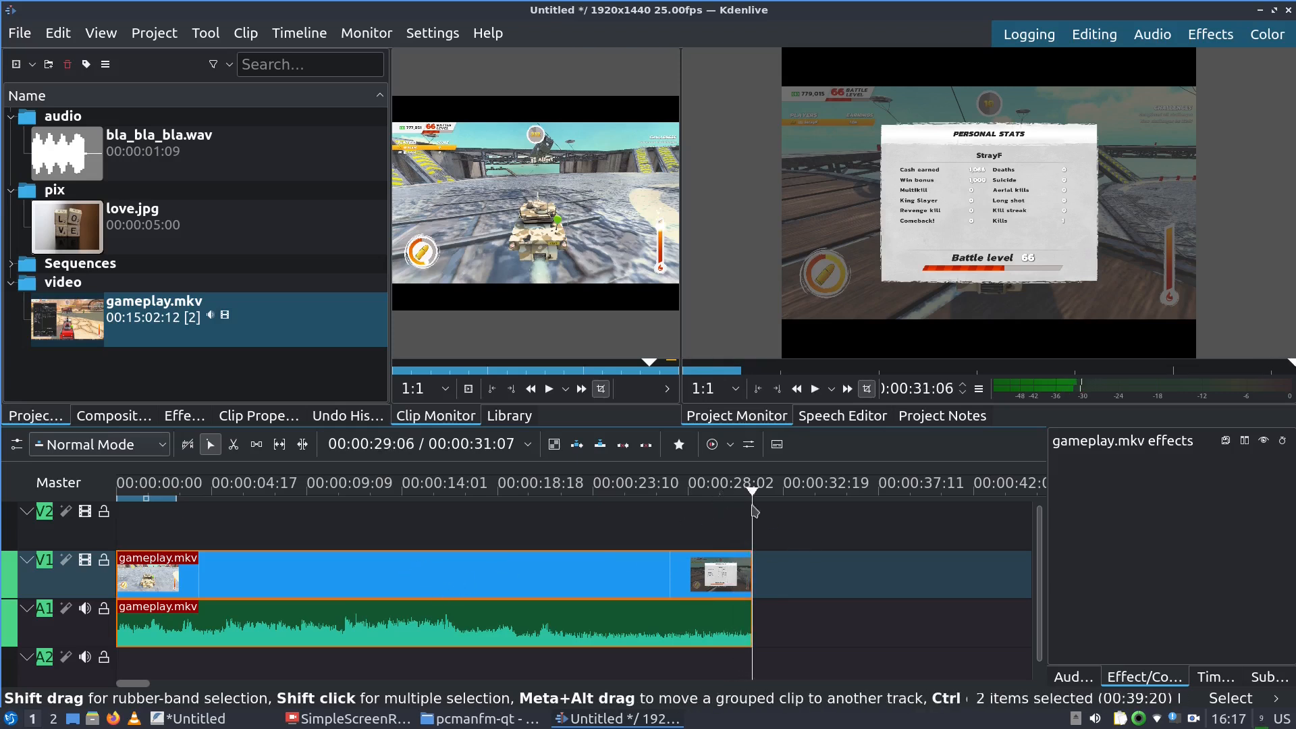
left_click_drag(480, 574, 694, 574)
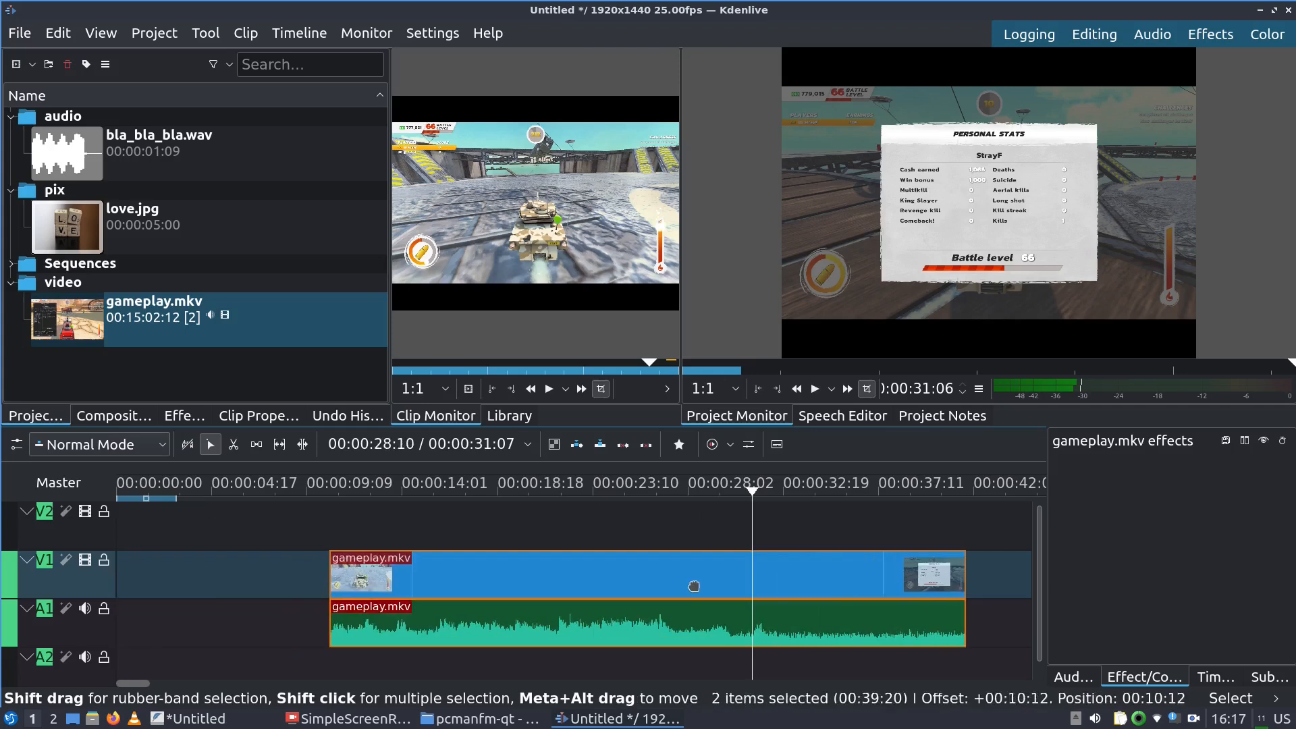
left_click(330, 491)
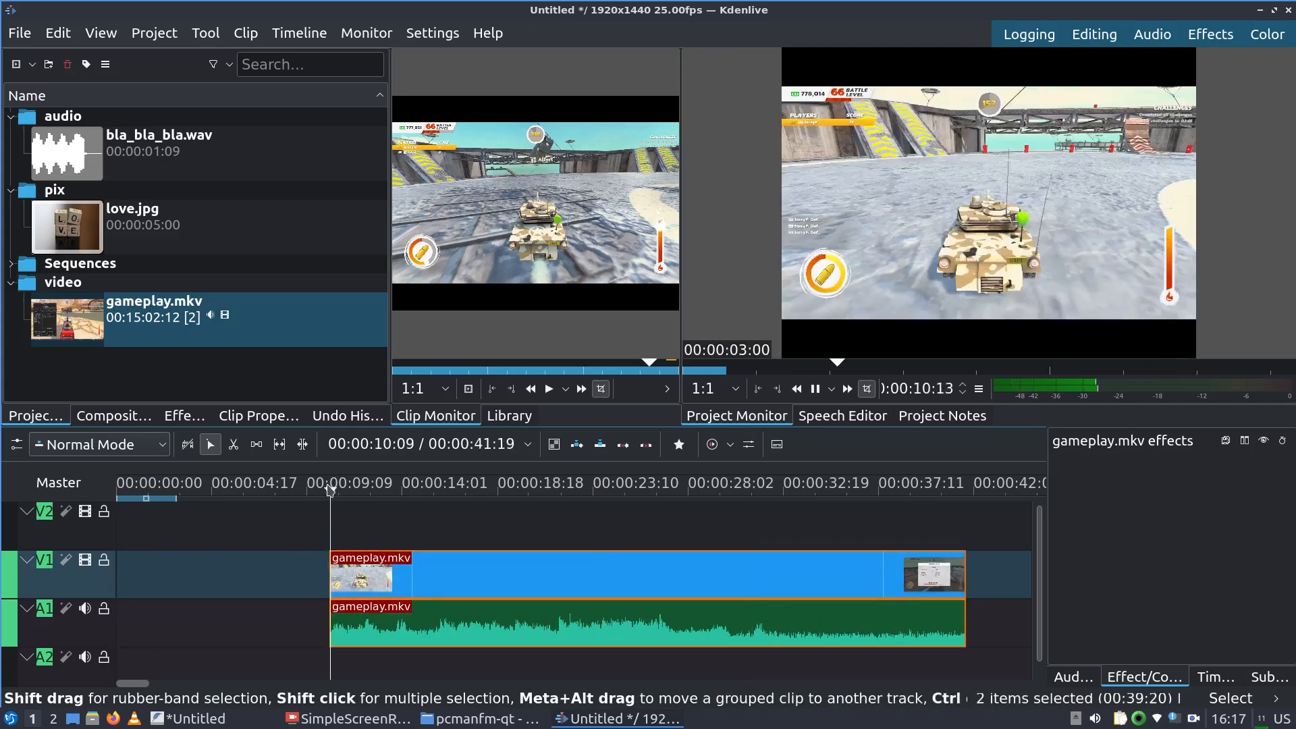
left_click_drag(449, 573, 311, 568)
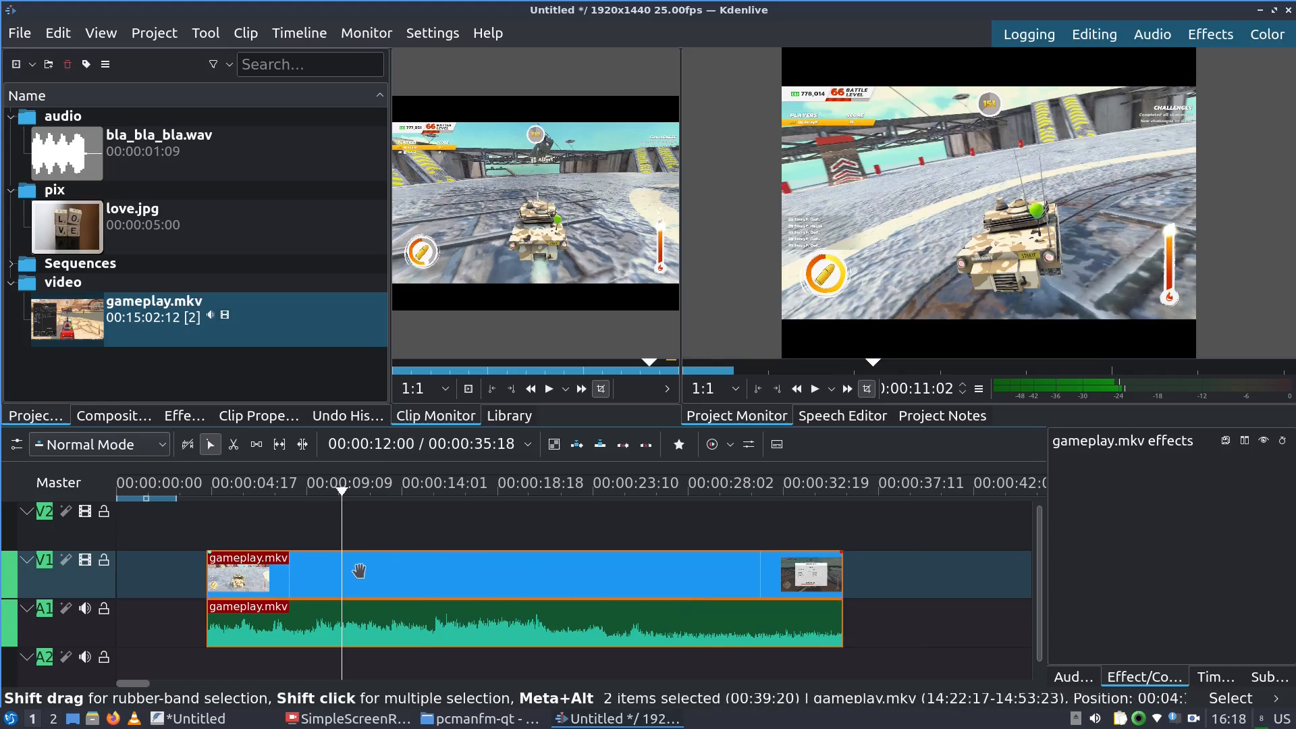
left_click(479, 718)
left_click(483, 654)
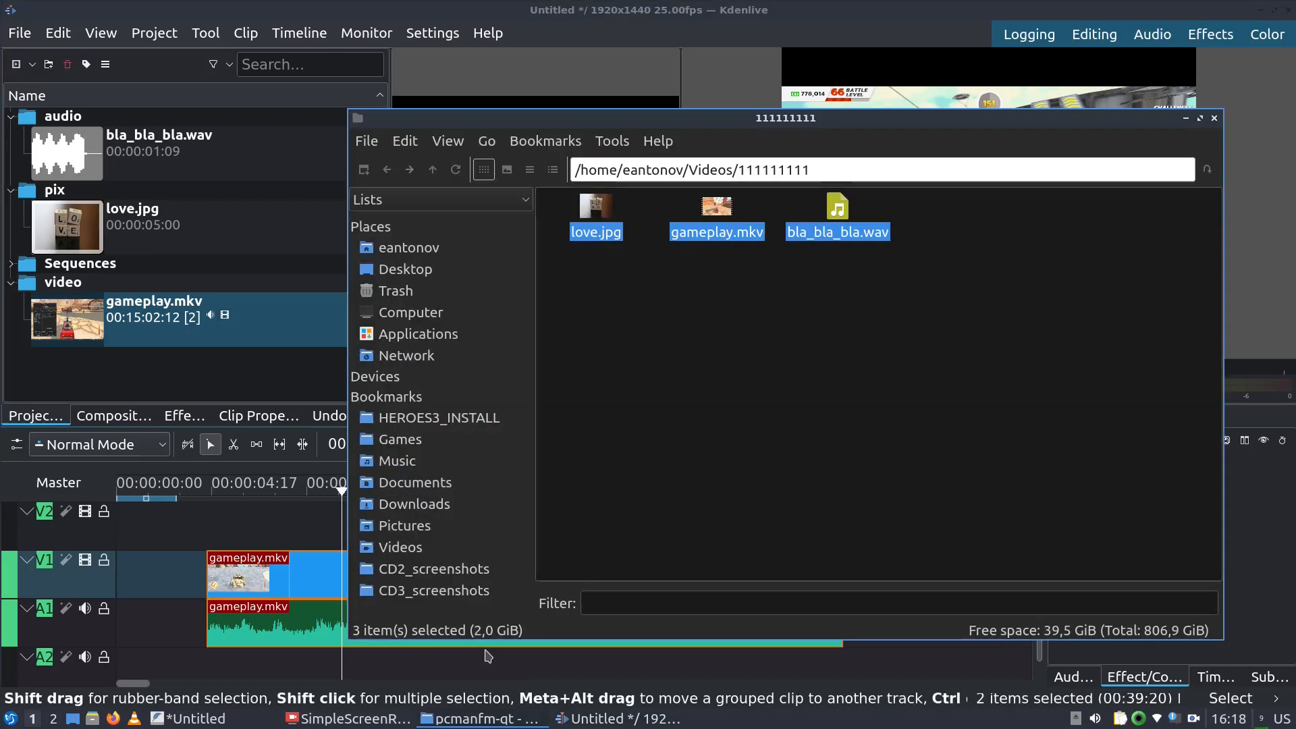
left_click(856, 307)
double_click(717, 213)
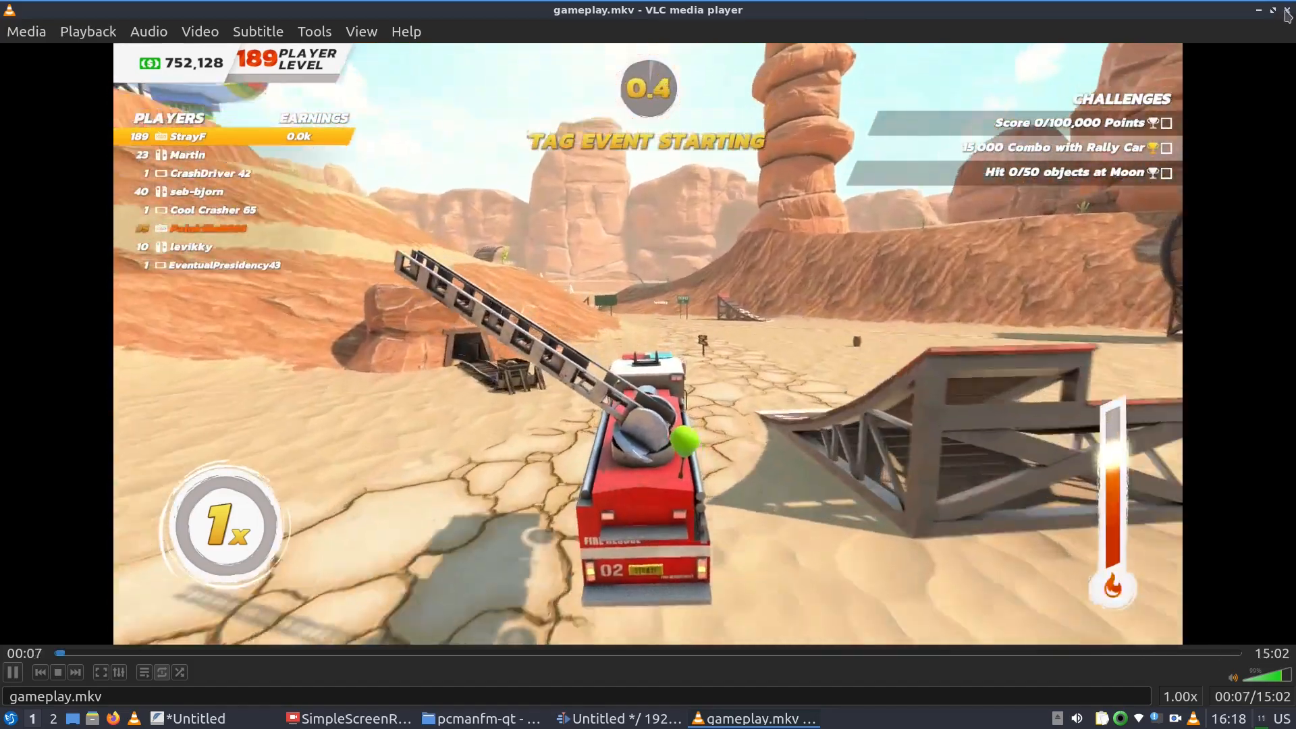
left_click(1286, 10)
left_click(281, 13)
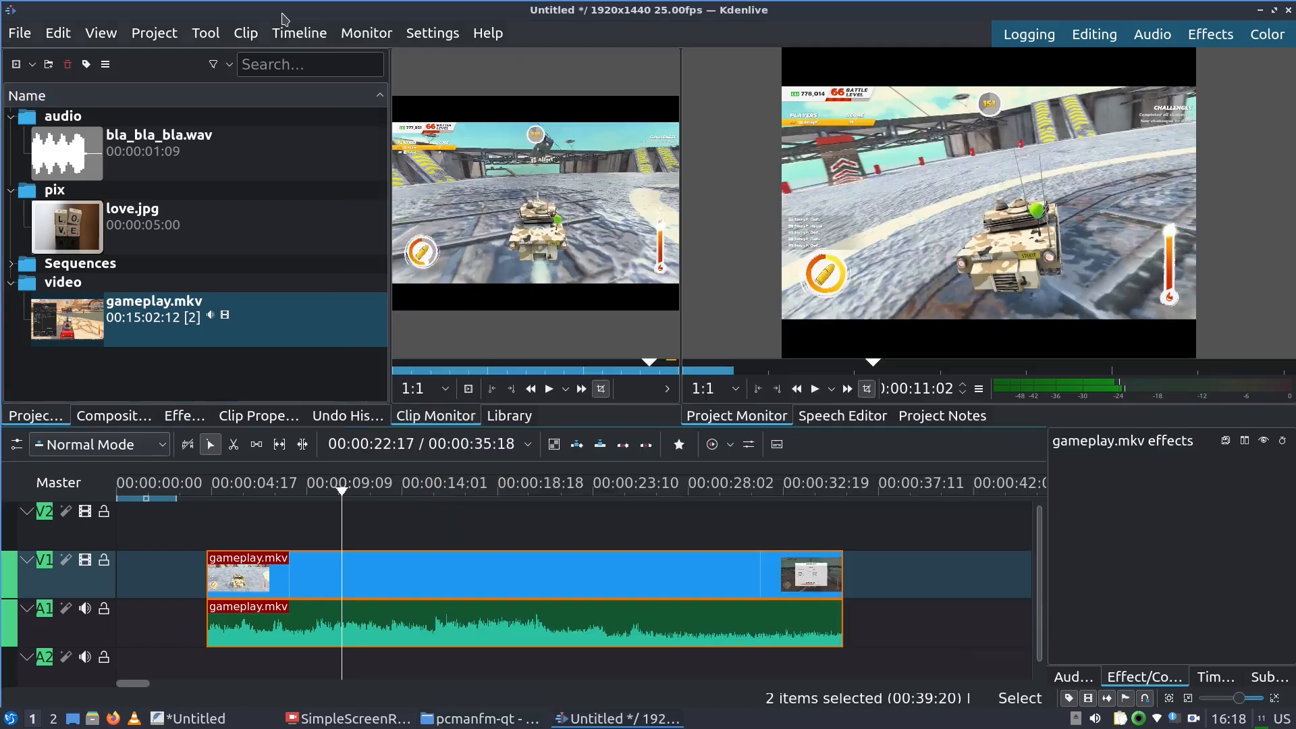
Drag the gameplay.mkv clips to the very start of V1 and A1, then bring FeatherPad forward
left_click_drag(538, 553, 447, 555)
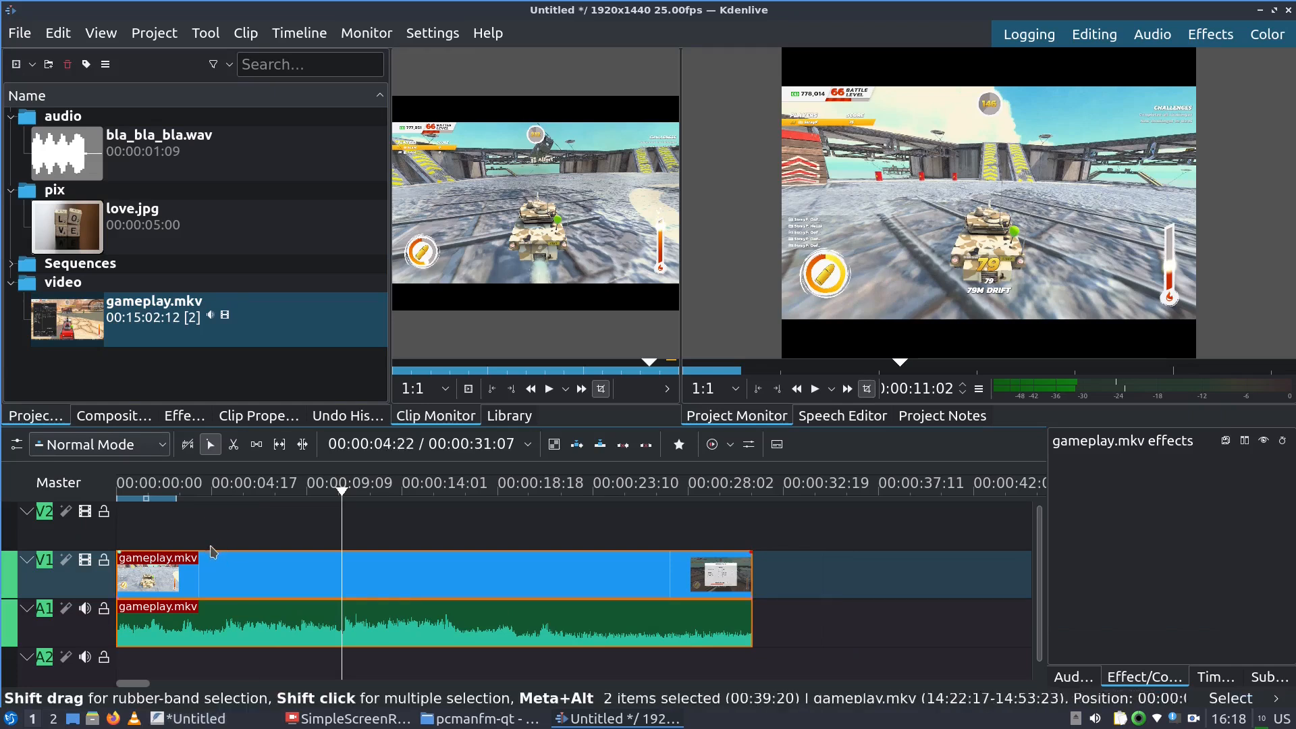
left_click_drag(188, 571, 269, 579)
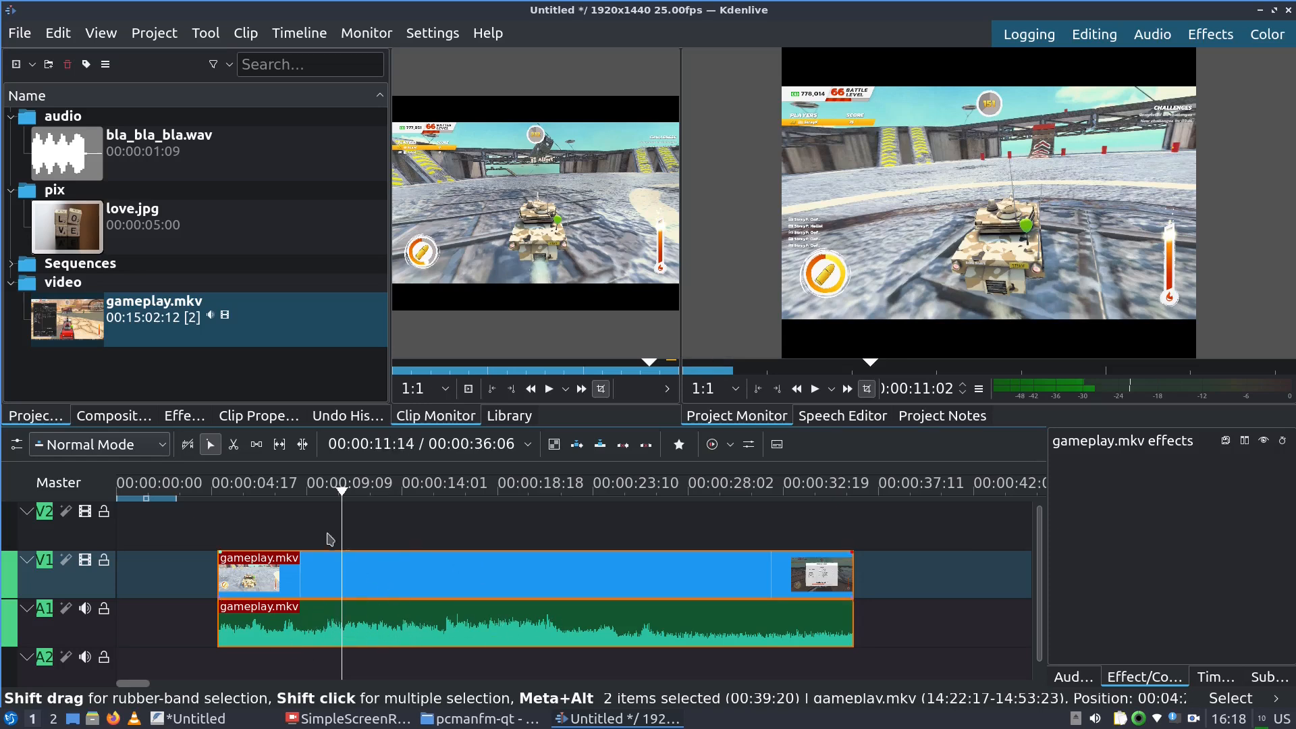
left_click_drag(303, 577, 150, 558)
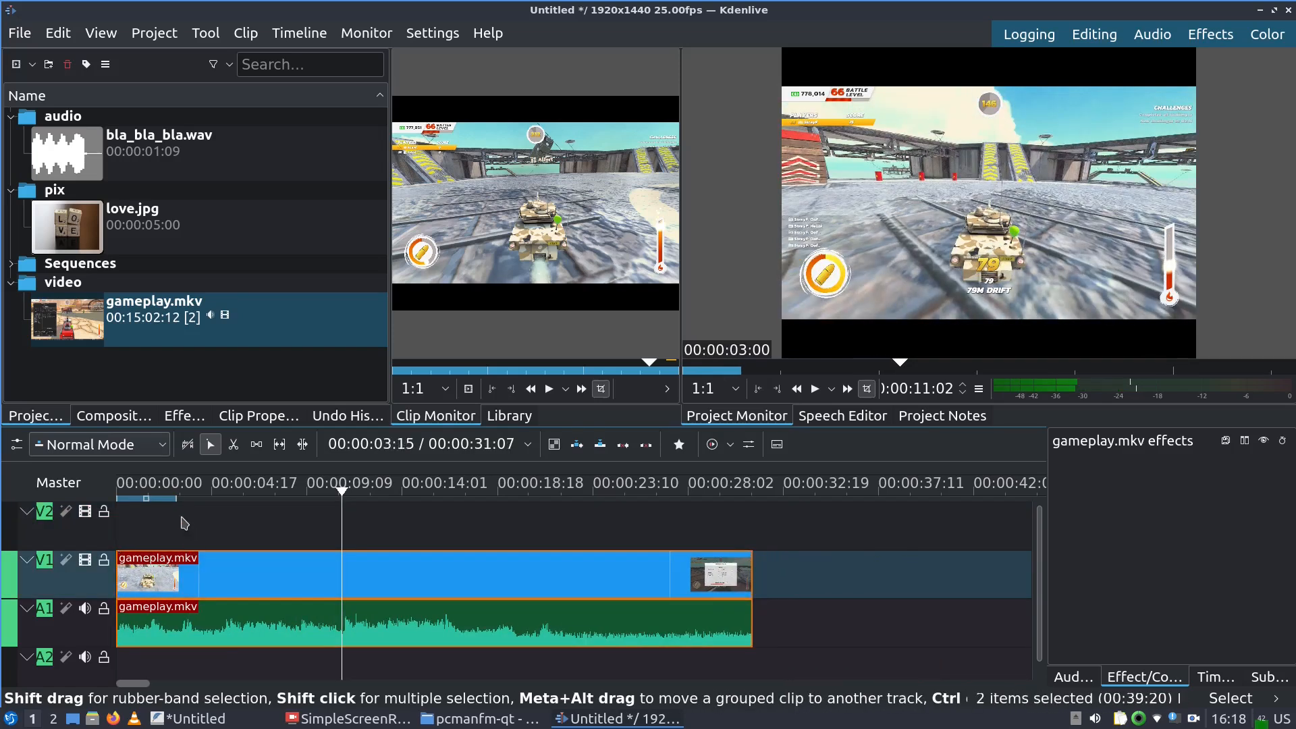
left_click(214, 719)
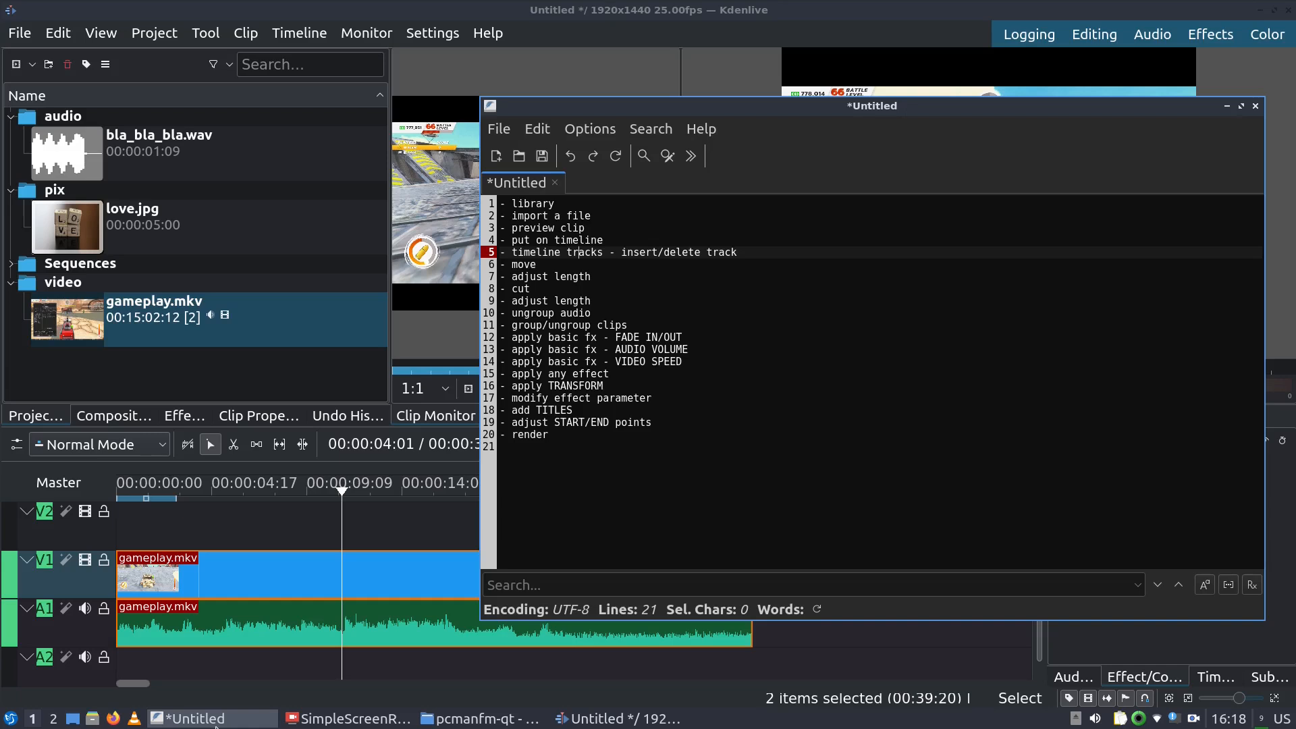
Find the ungroup-audio line in the notes, then shift the Kdenlive clips about one second later
left_click(600, 300)
left_click(599, 312)
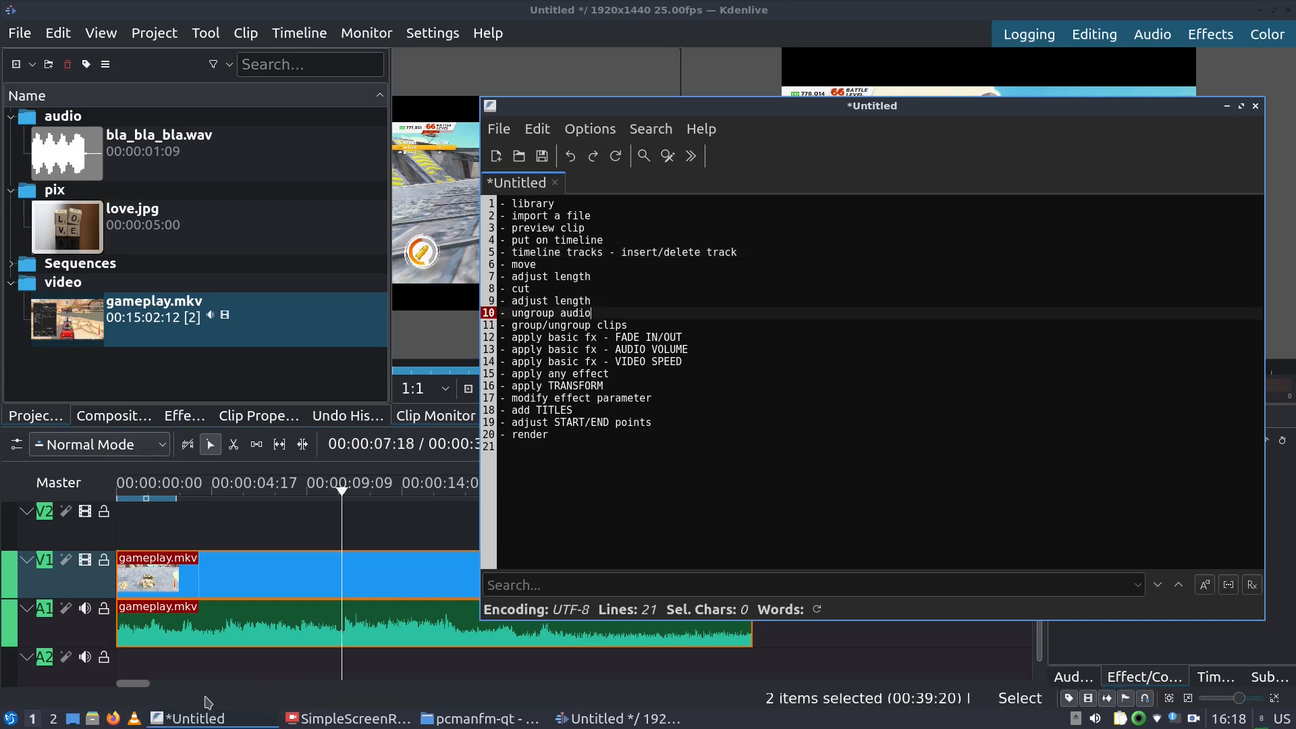
left_click(135, 687)
left_click_drag(201, 573, 231, 575)
left_click(250, 627)
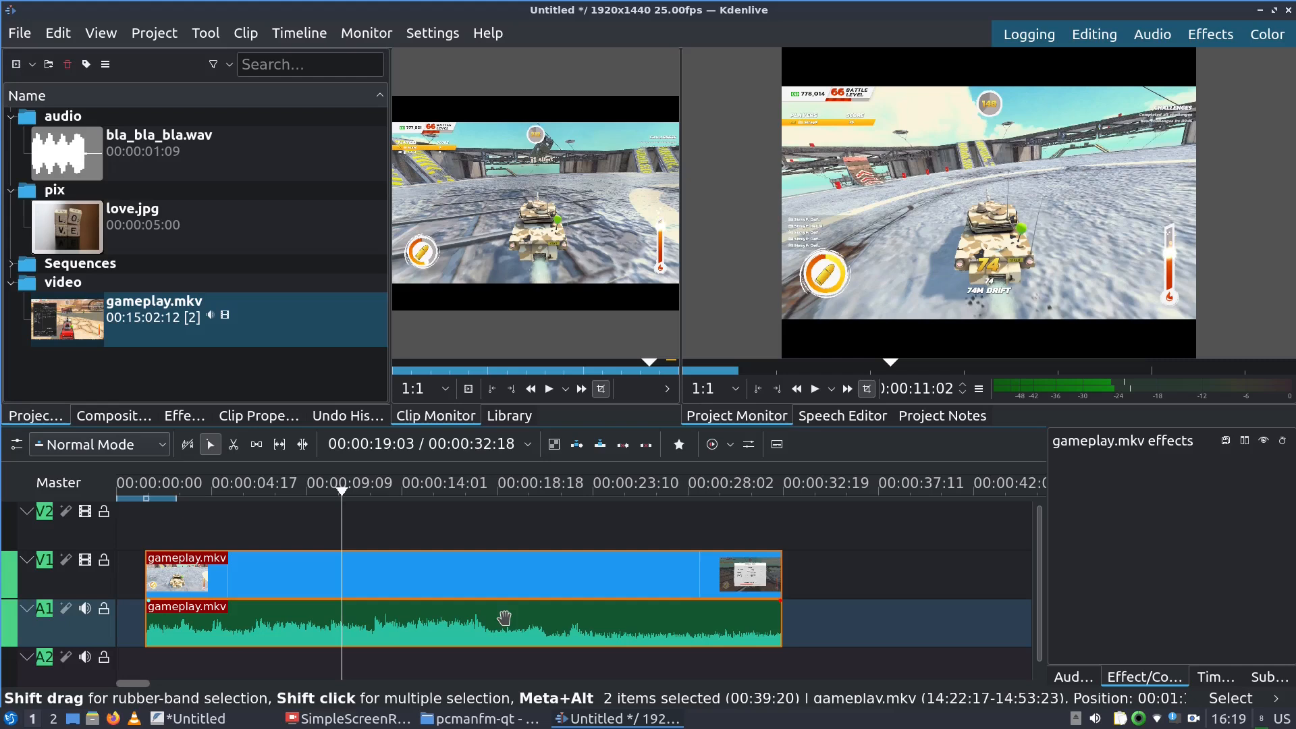
Ungroup gameplay.mkv's audio from its video with Ctrl+Shift+G and move the audio later
left_click(491, 545)
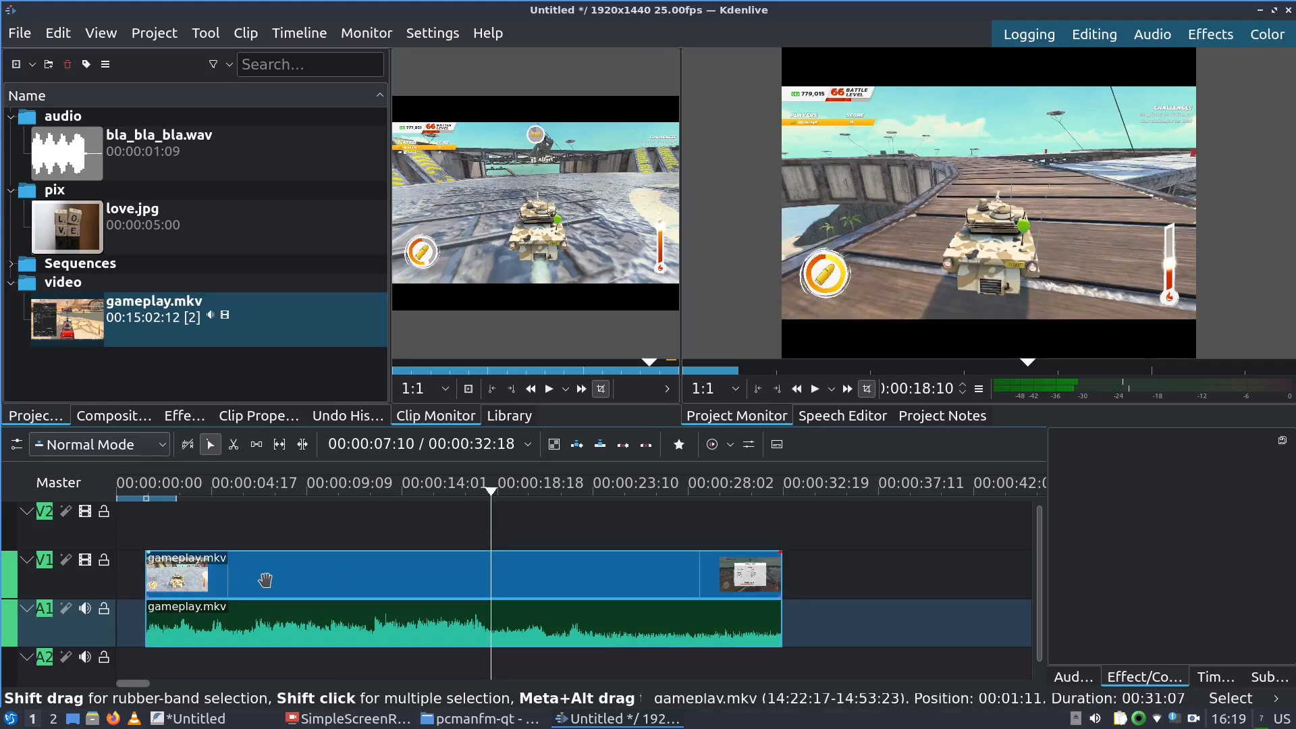
left_click(265, 580)
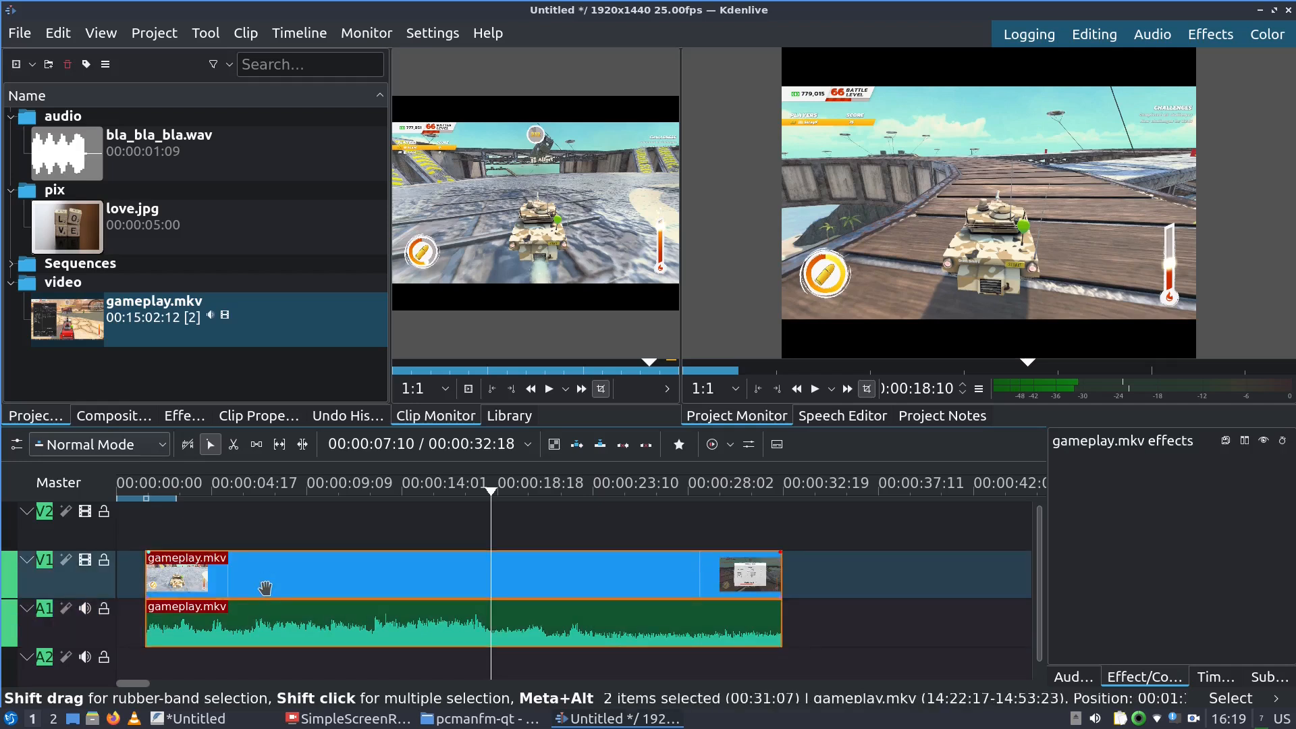
key("ctrl+shift+g")
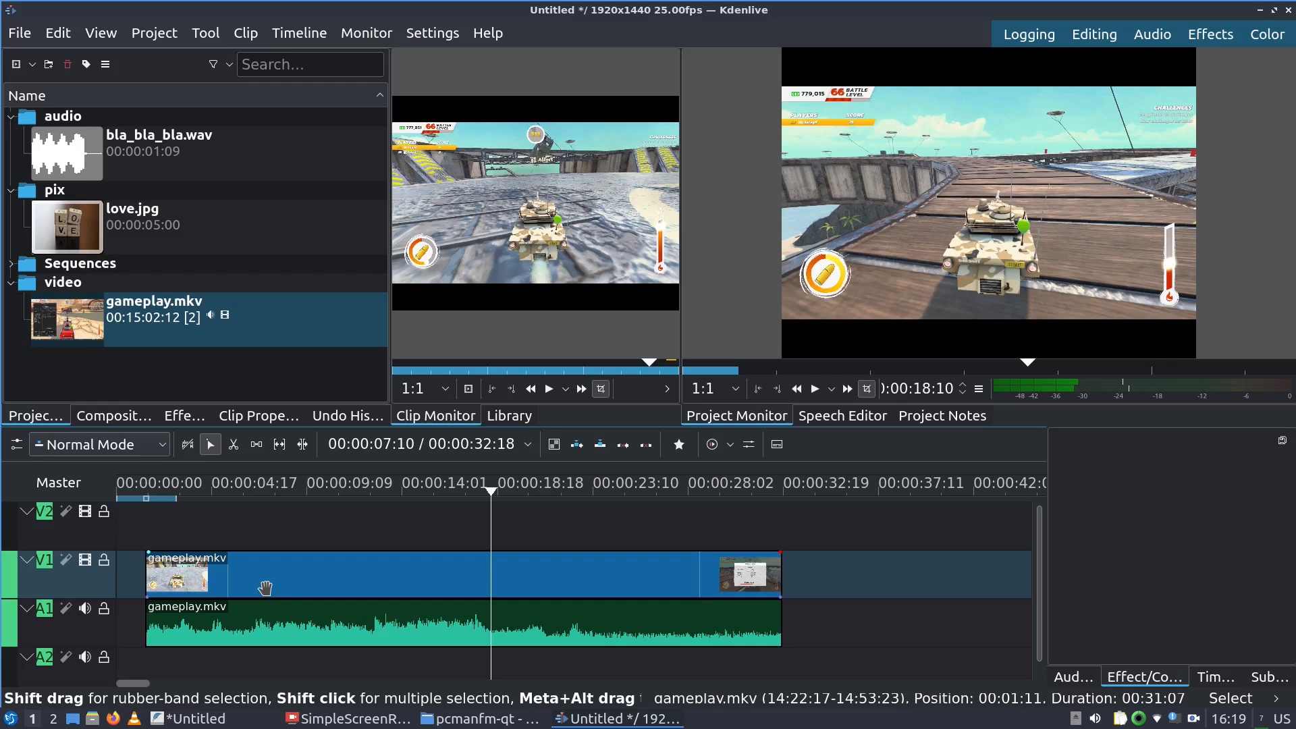
left_click(279, 636)
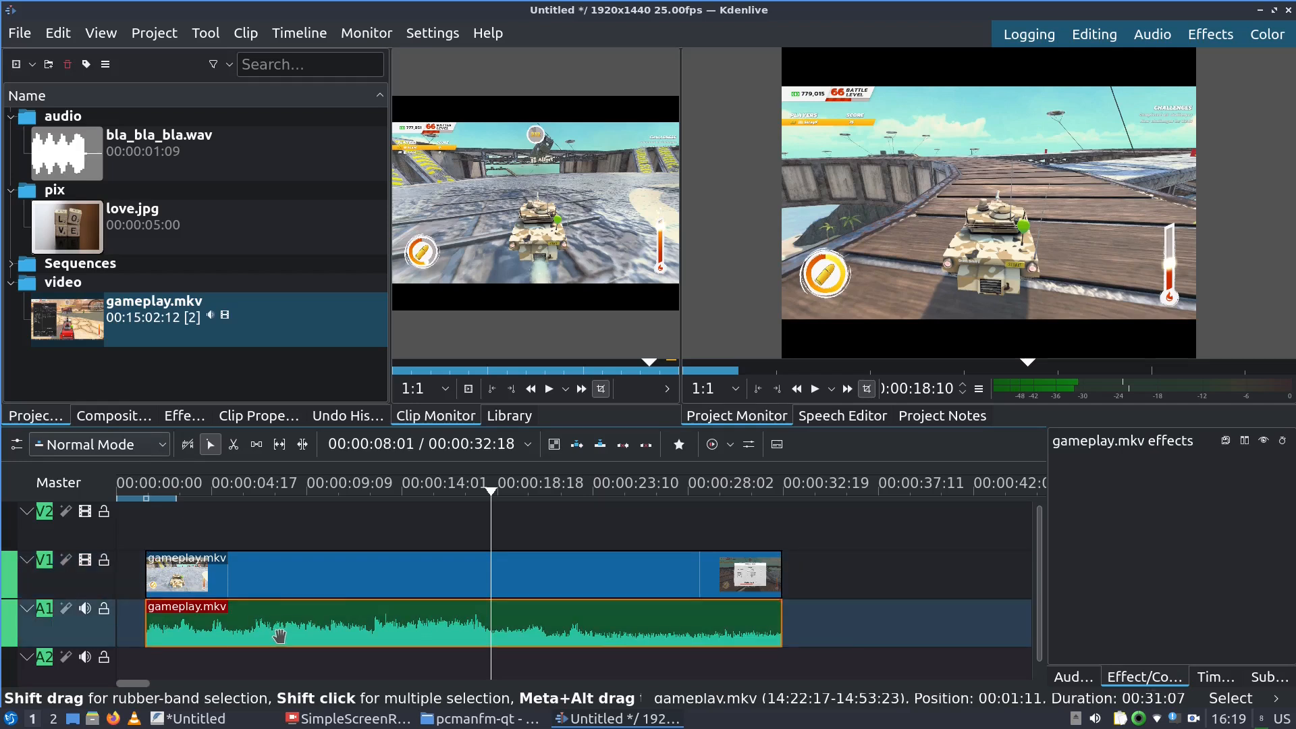
left_click_drag(279, 636, 438, 636)
Reposition the video and audio clips and trim the audio down to a short piece
left_click_drag(264, 591, 235, 591)
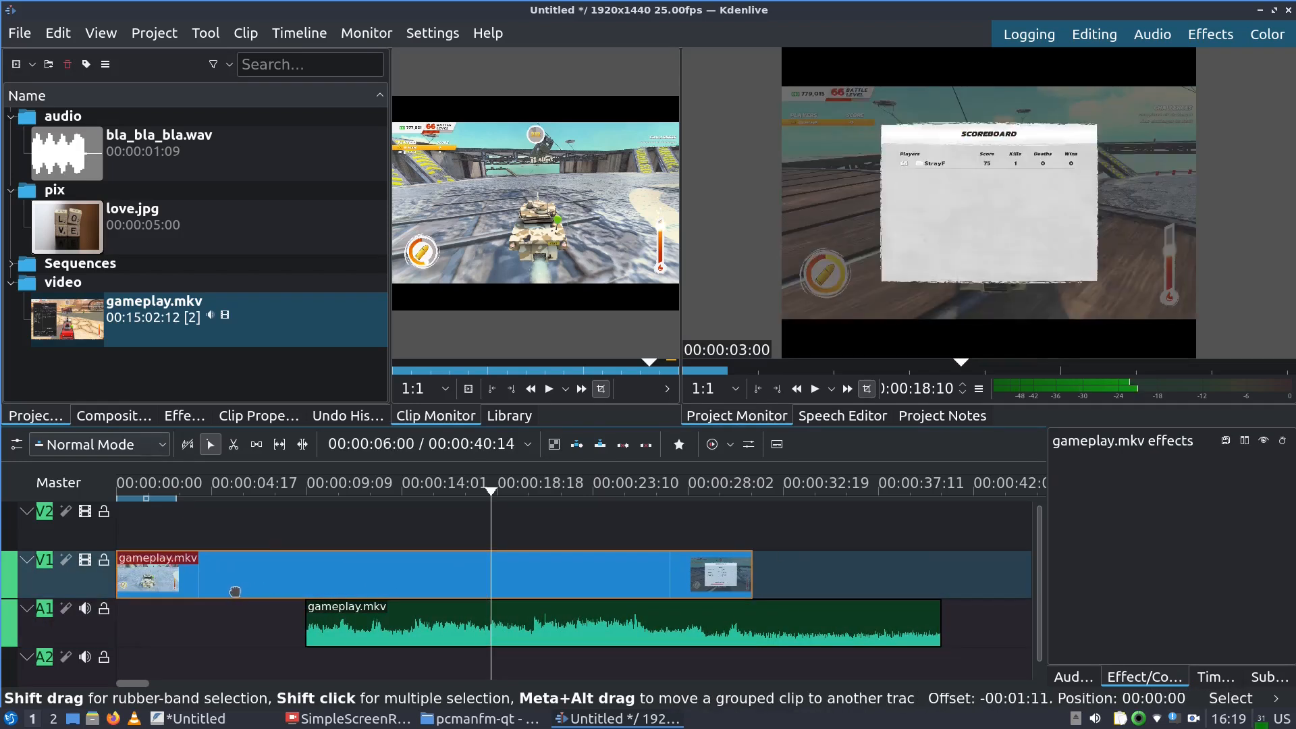
left_click_drag(362, 630, 193, 630)
left_click_drag(220, 573, 307, 575)
left_click_drag(269, 638, 311, 633)
left_click_drag(221, 629, 492, 631)
left_click_drag(852, 633, 640, 619)
left_click_drag(545, 630, 337, 628)
Trim the video at both ends, move it to the start, and put the audio on A2
left_click_drag(362, 575, 295, 575)
left_click_drag(140, 573, 177, 574)
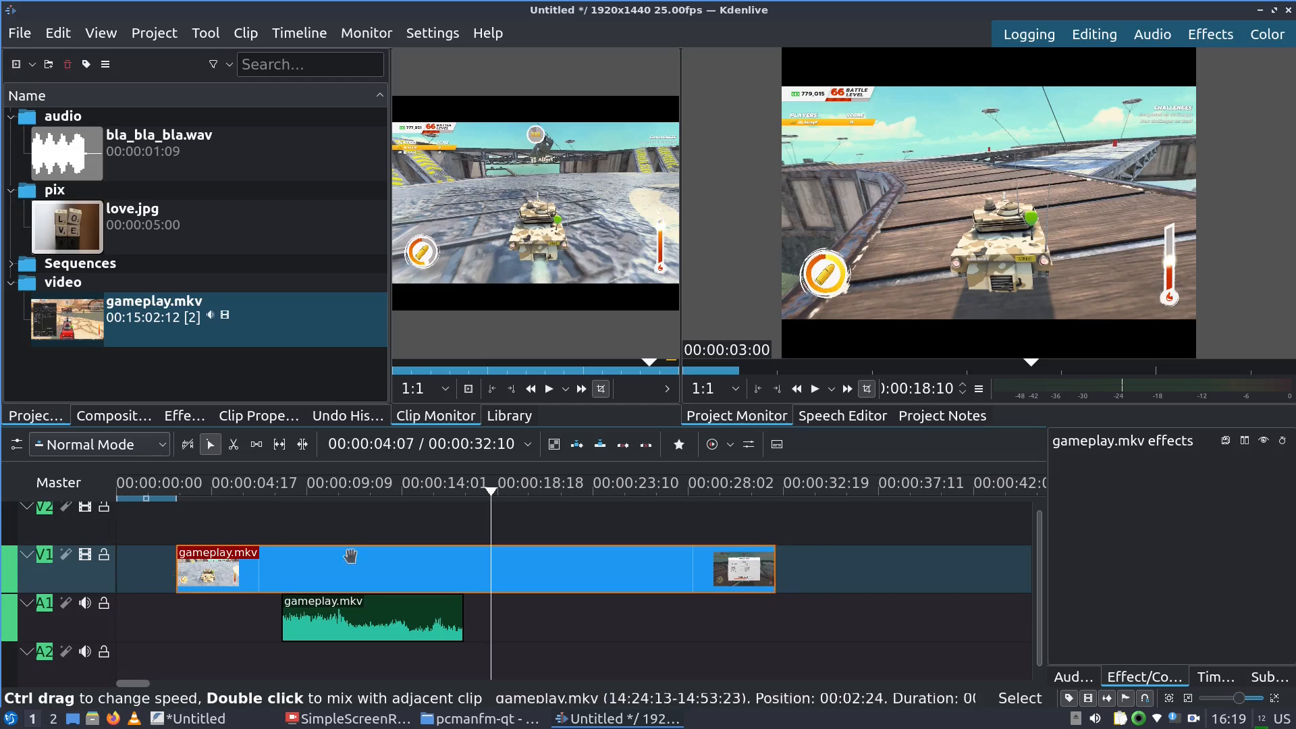
left_click_drag(772, 567, 699, 568)
left_click_drag(439, 572, 380, 574)
left_click_drag(354, 610, 345, 585)
left_click_drag(282, 619, 394, 649)
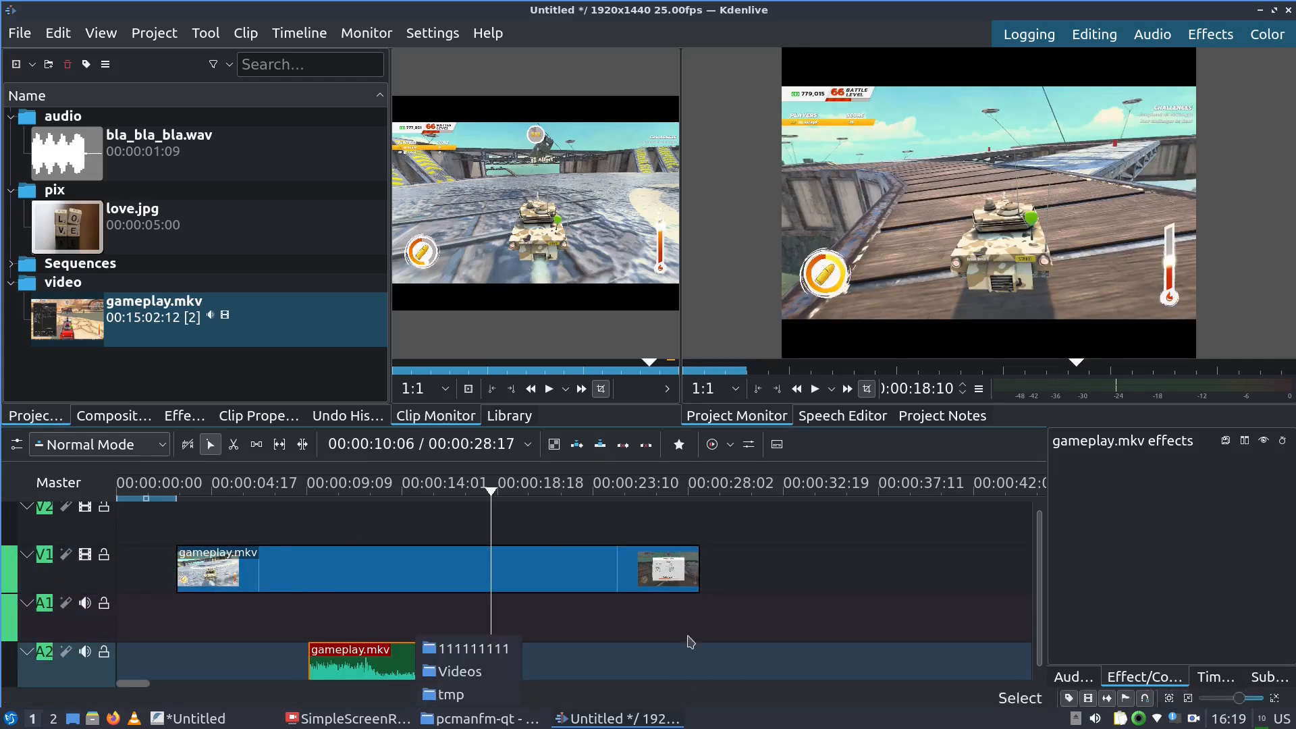
left_click(284, 628)
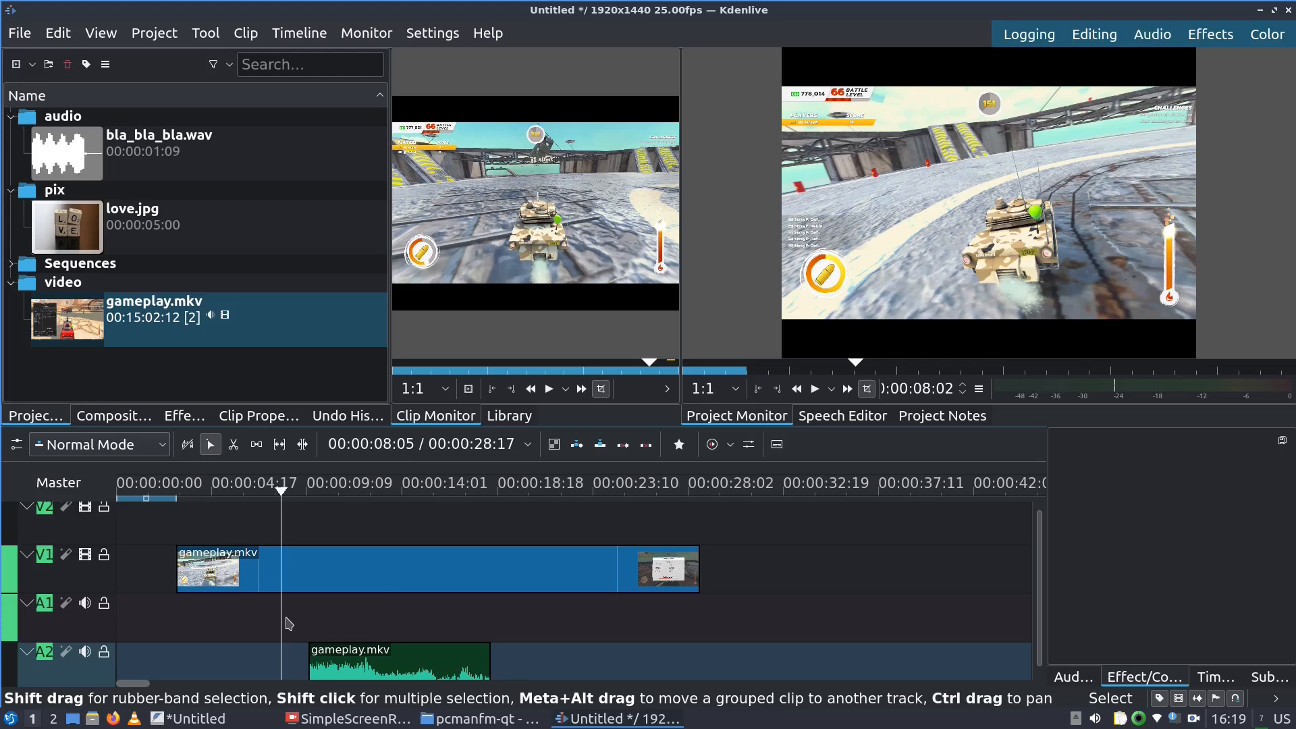
Select the gameplay video on V1 together with its audio on A2
left_click(413, 569)
left_click(391, 664, "shift")
left_click(392, 664, "shift")
left_click(405, 563, "shift")
left_click(382, 665, "shift")
left_click(385, 564, "shift")
left_click(369, 658, "shift")
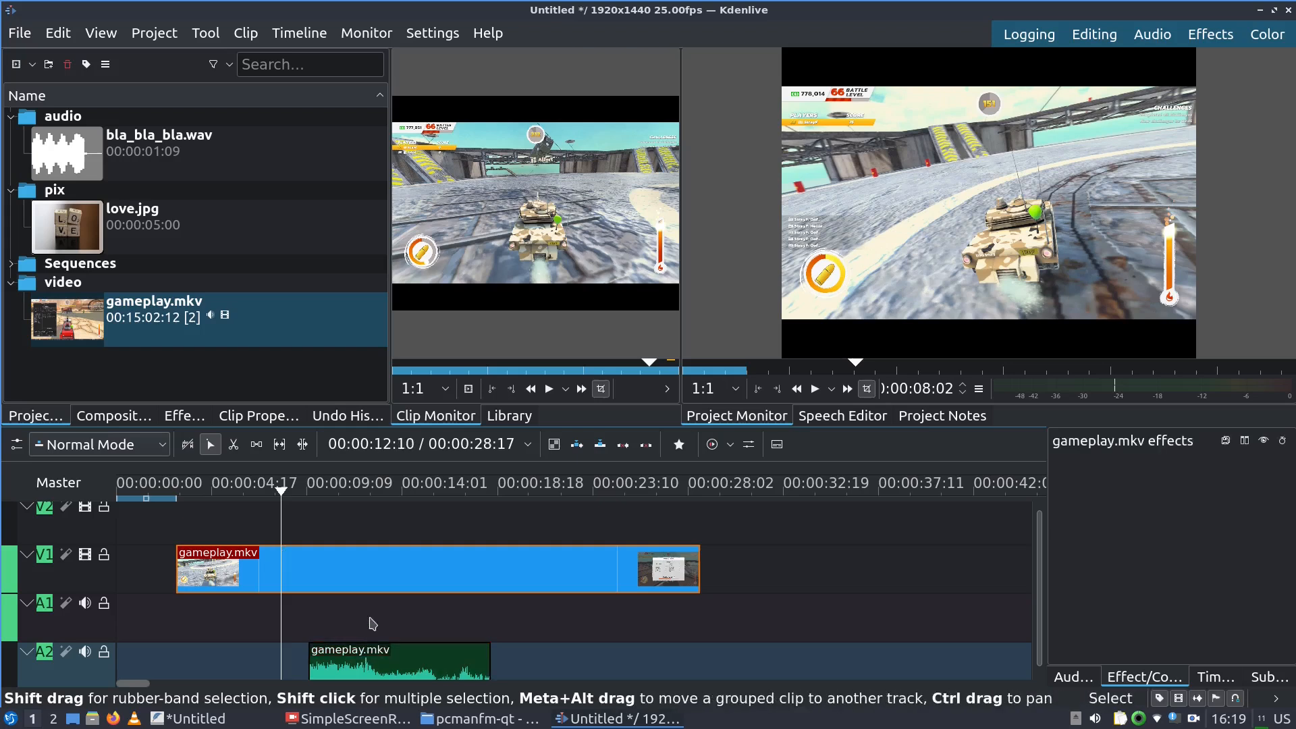
left_click(370, 573, "shift")
left_click(371, 573, "shift")
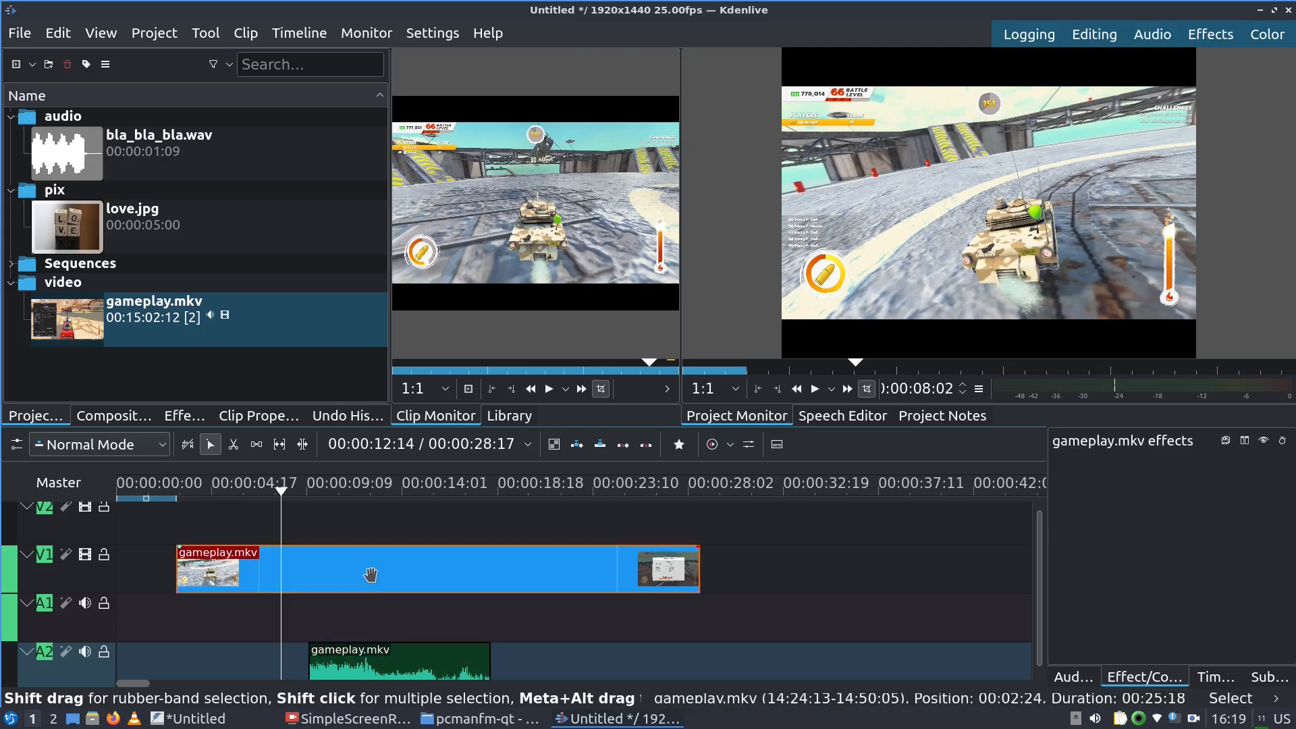
left_click(367, 666, "shift")
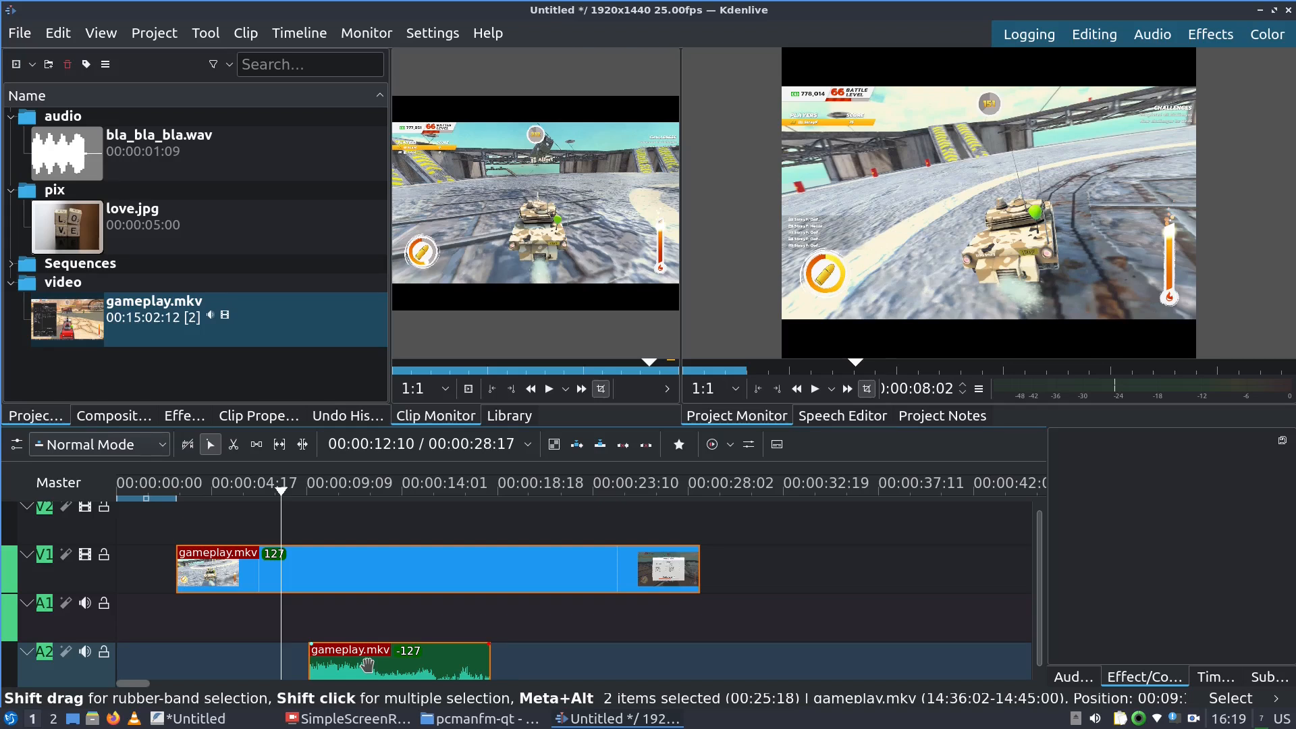
Move both clips together, then trim the V1 video clip's end and start inward
left_click_drag(367, 665, 316, 655)
left_click_drag(358, 581, 418, 579)
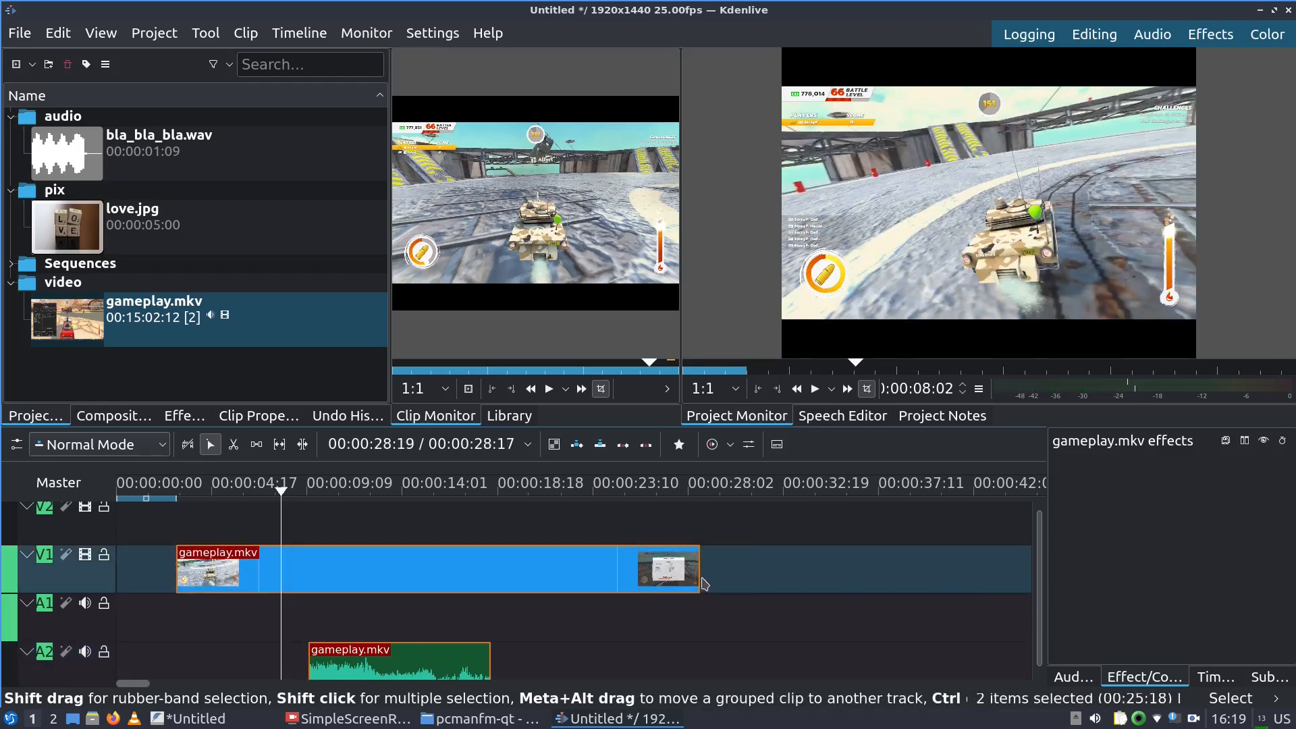
left_click_drag(698, 567, 484, 567)
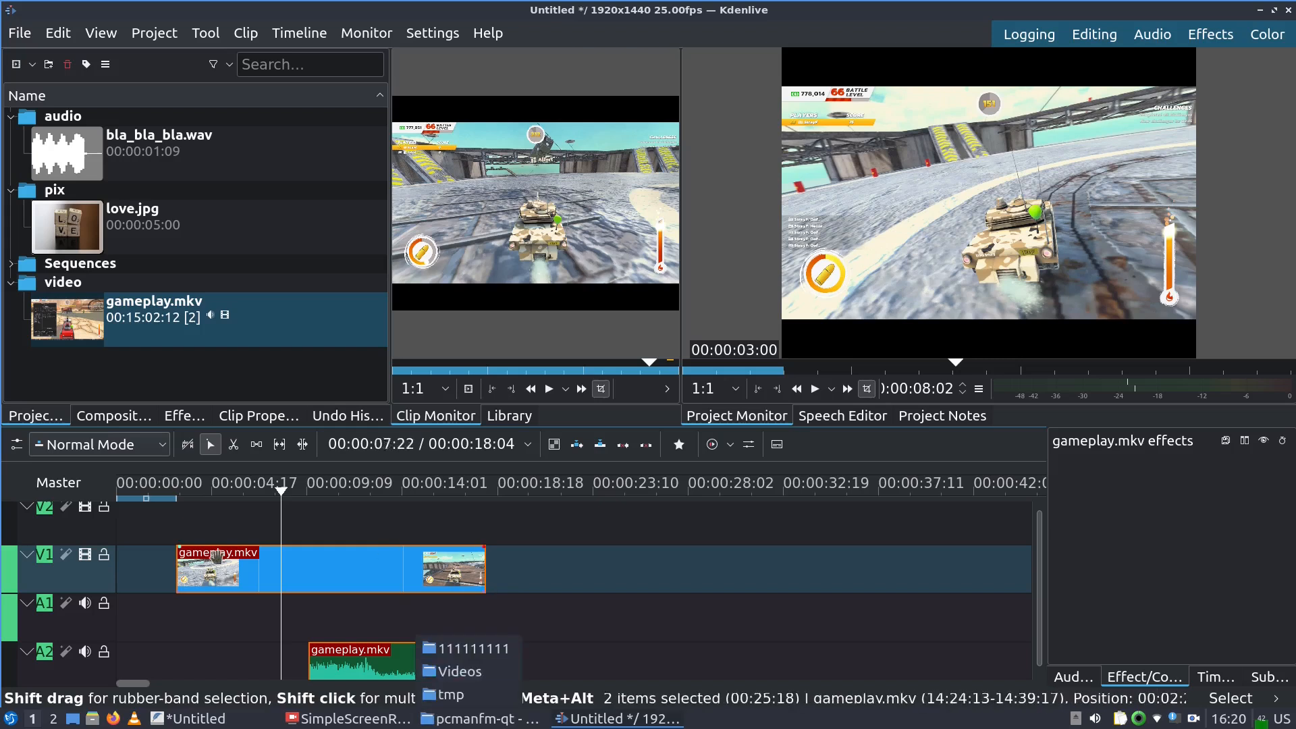
left_click_drag(174, 567, 310, 567)
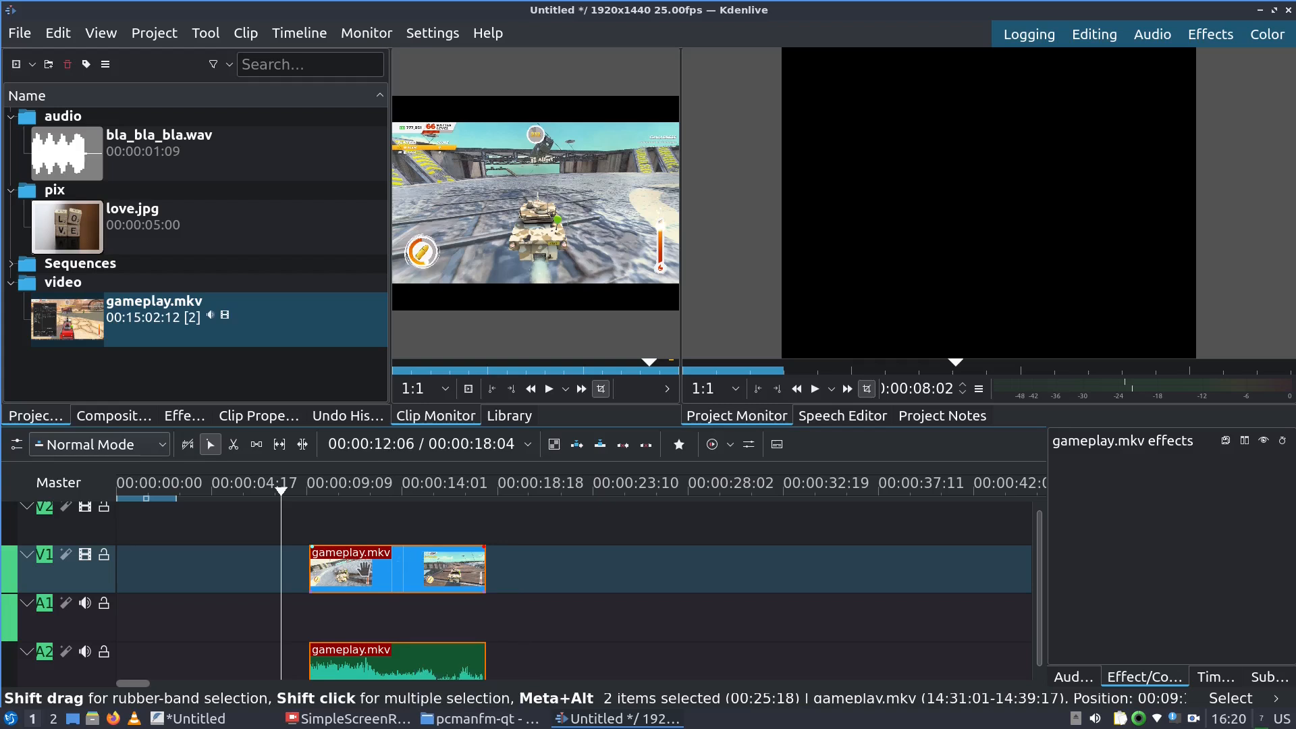
Trim the paired V1/A2 gameplay clips to start about 4 seconds in, making the project 00:00:18:15 long
left_click_drag(310, 574, 209, 581)
left_click_drag(485, 582, 621, 591)
left_click_drag(621, 661, 494, 661)
Split the gameplay clips in two with the Razor and move the first piece after the second
key("x")
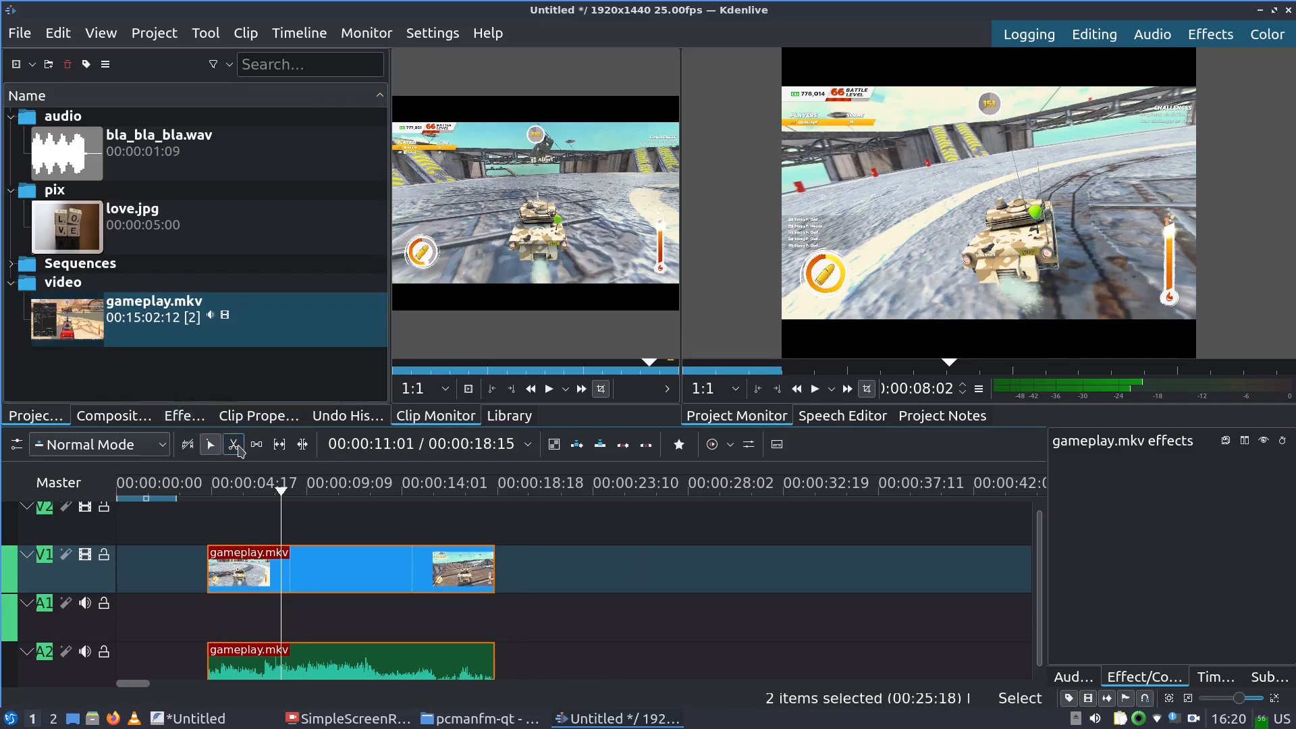
left_click(394, 564)
key("s")
left_click_drag(458, 575, 484, 574)
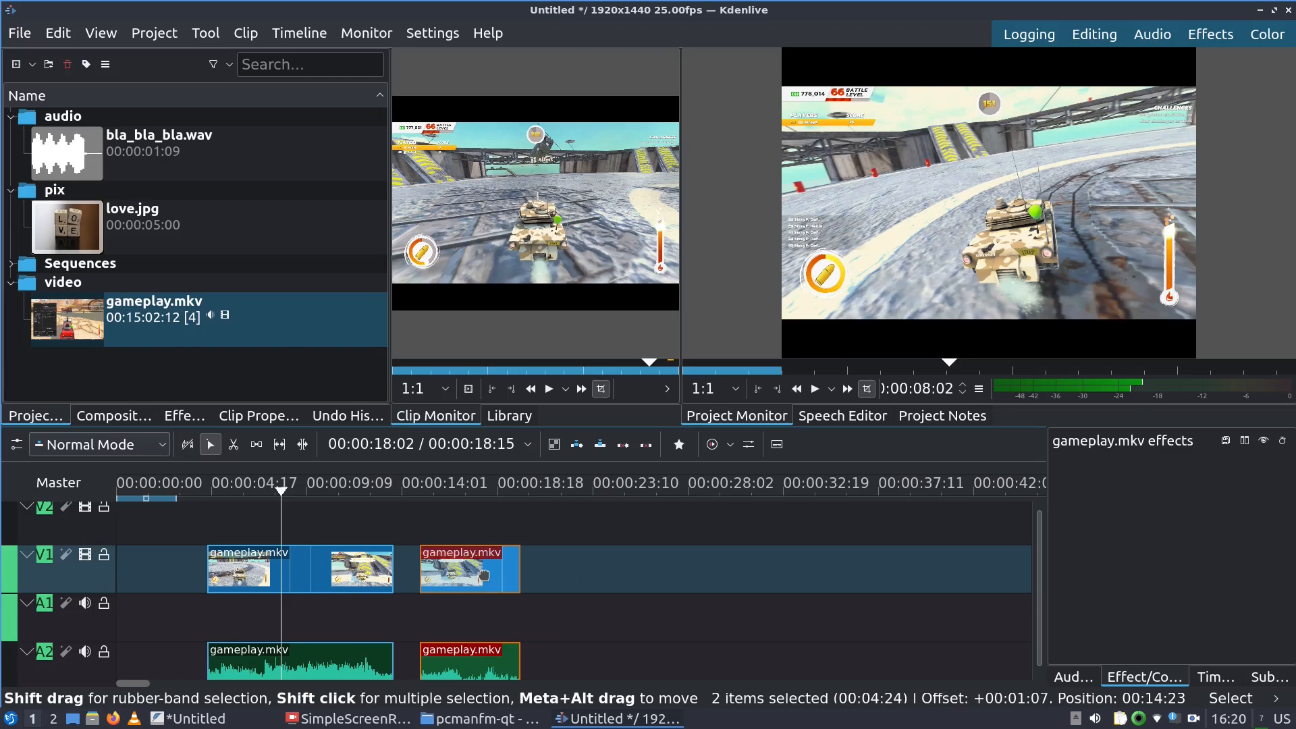
left_click_drag(247, 575, 437, 508)
Shift the left gameplay piece earlier and pull the right piece up against it
left_click(464, 572)
left_click_drag(465, 573, 353, 573)
left_click_drag(604, 572, 530, 588)
Check the FADE IN/OUT topic in the FeatherPad notes, then delete the left gameplay piece
left_click(223, 719)
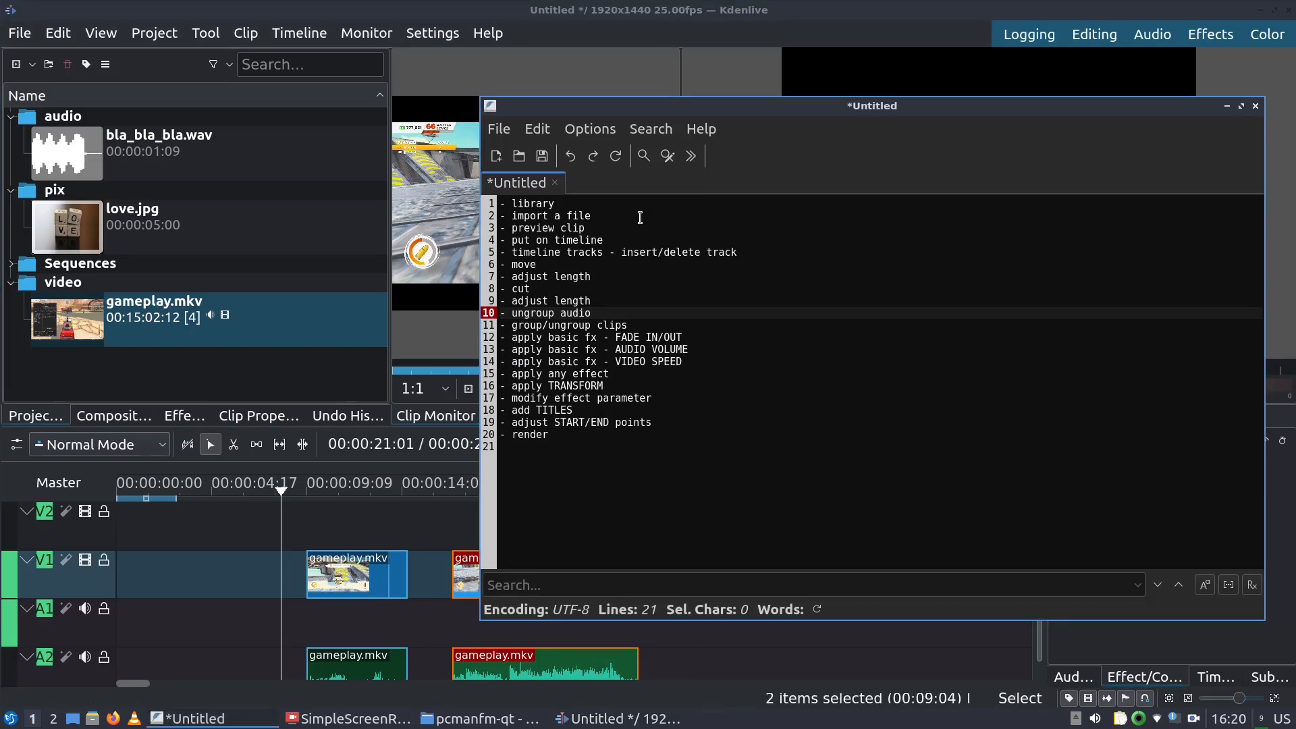
left_click(594, 340)
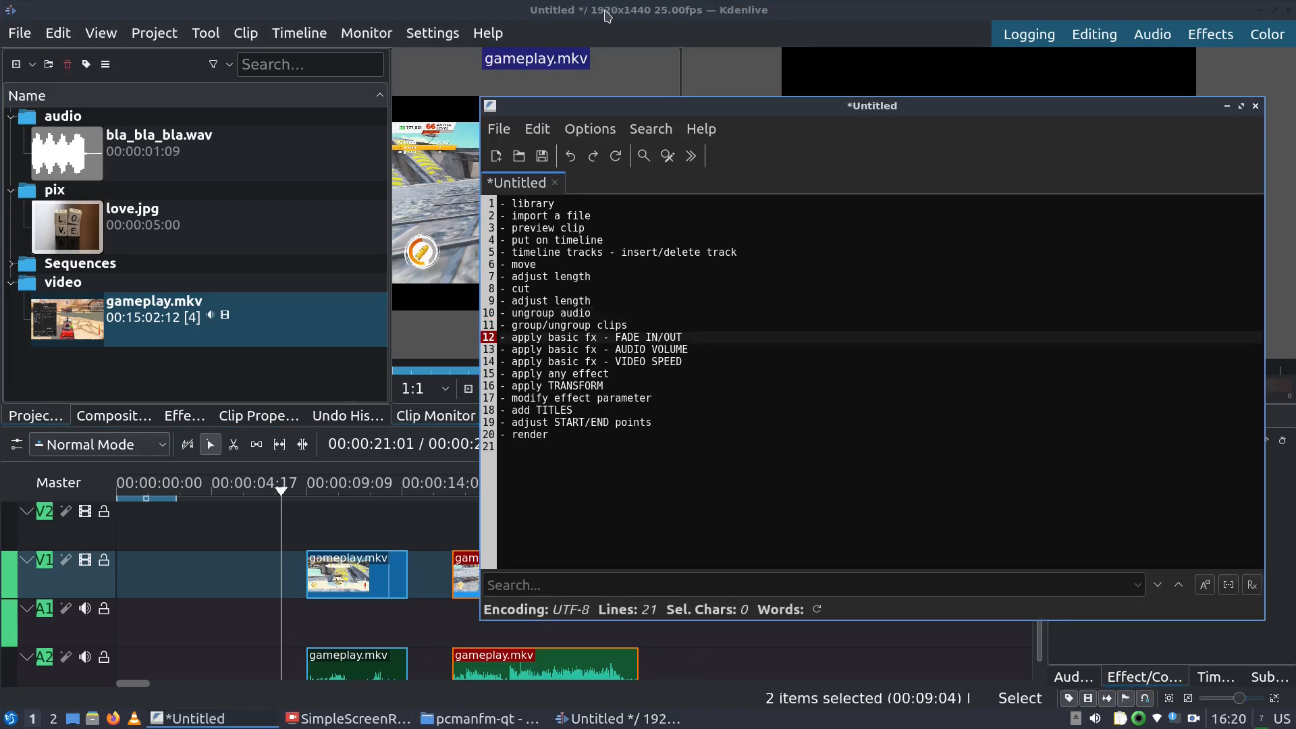
left_click(610, 13)
left_click(367, 579)
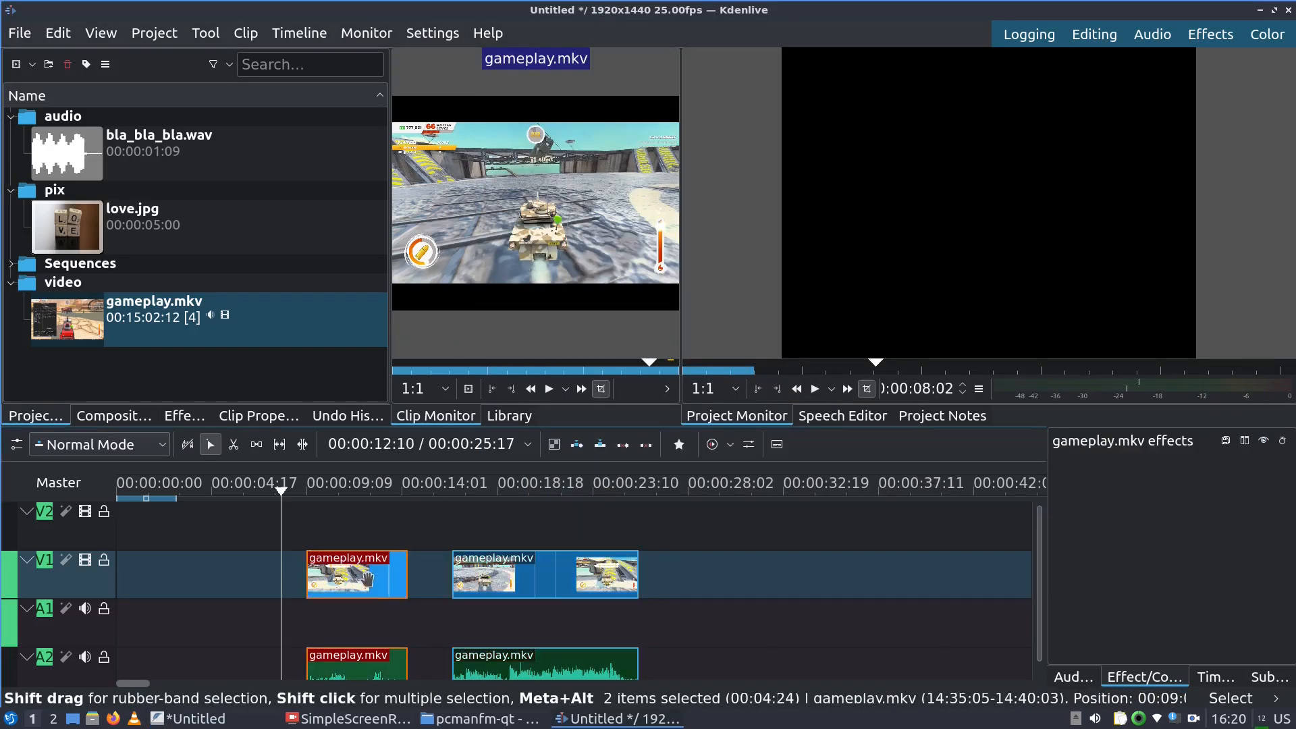
key("Delete")
Move the 9-second gameplay clips to the start, preview, then shift them to 00:00:02:24
left_click_drag(499, 570, 105, 567)
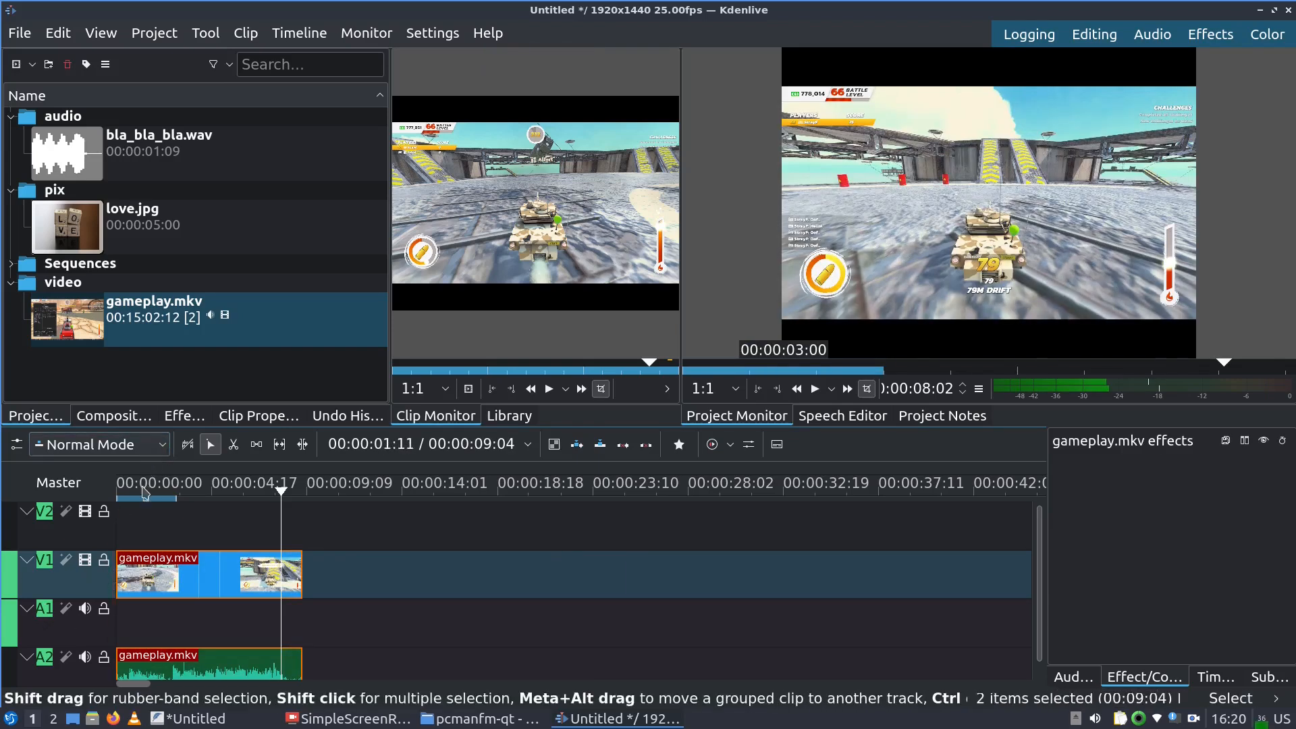
key("Home")
key("space")
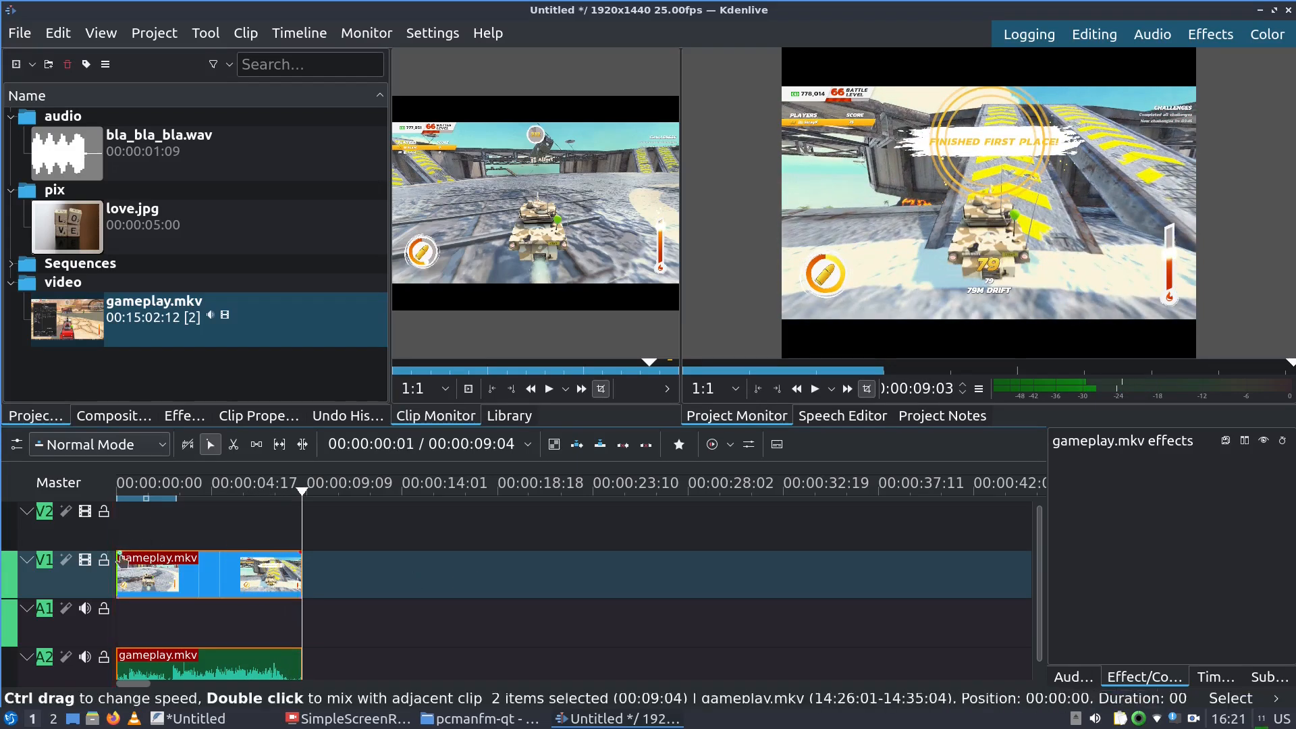
left_click_drag(135, 573, 195, 574)
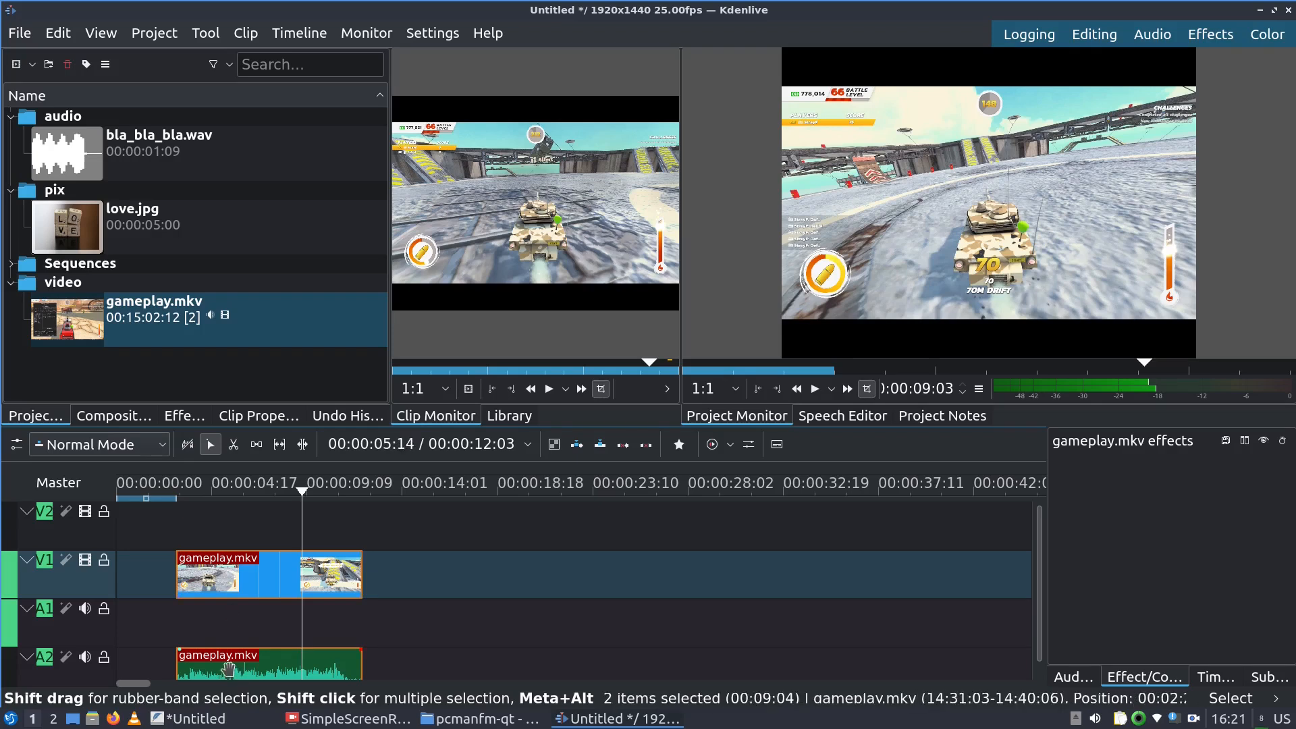
Give gameplay.mkv a fade-in, stretch it to 00:00:04:21 while previewing, then remove it again
left_click(178, 554)
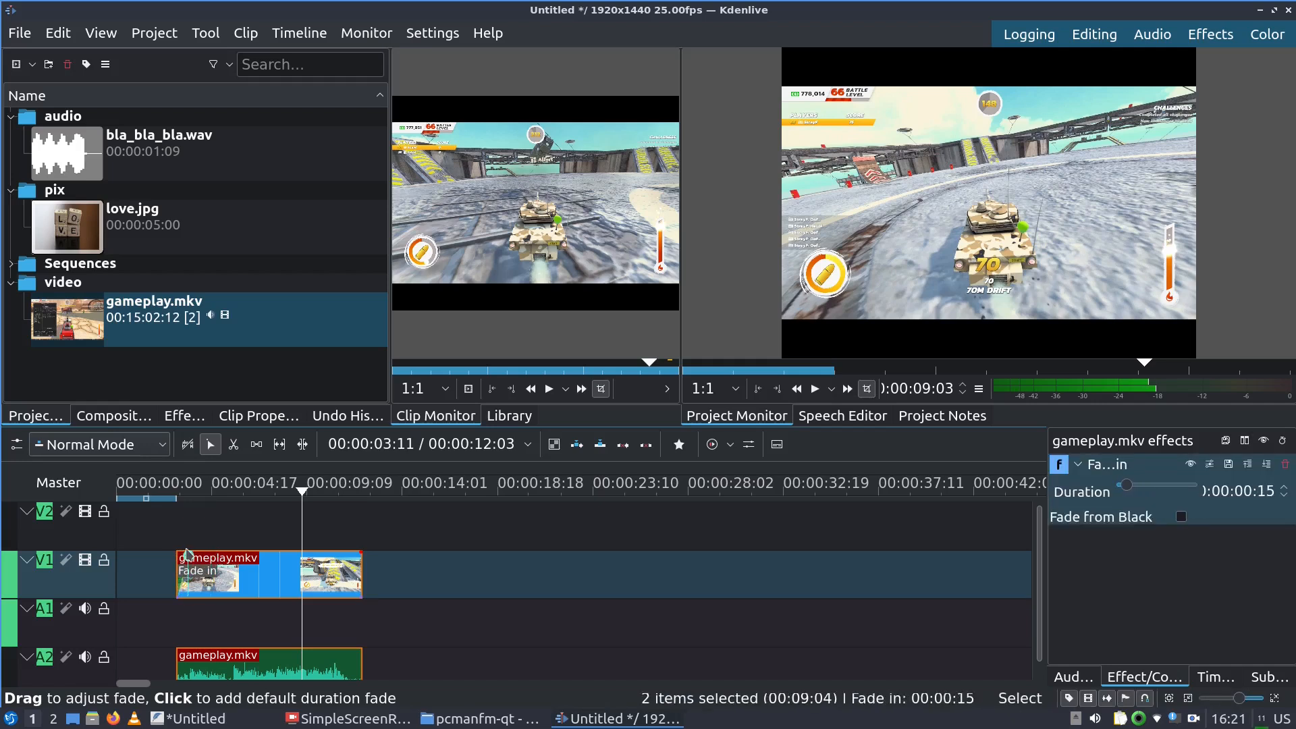
left_click(168, 489)
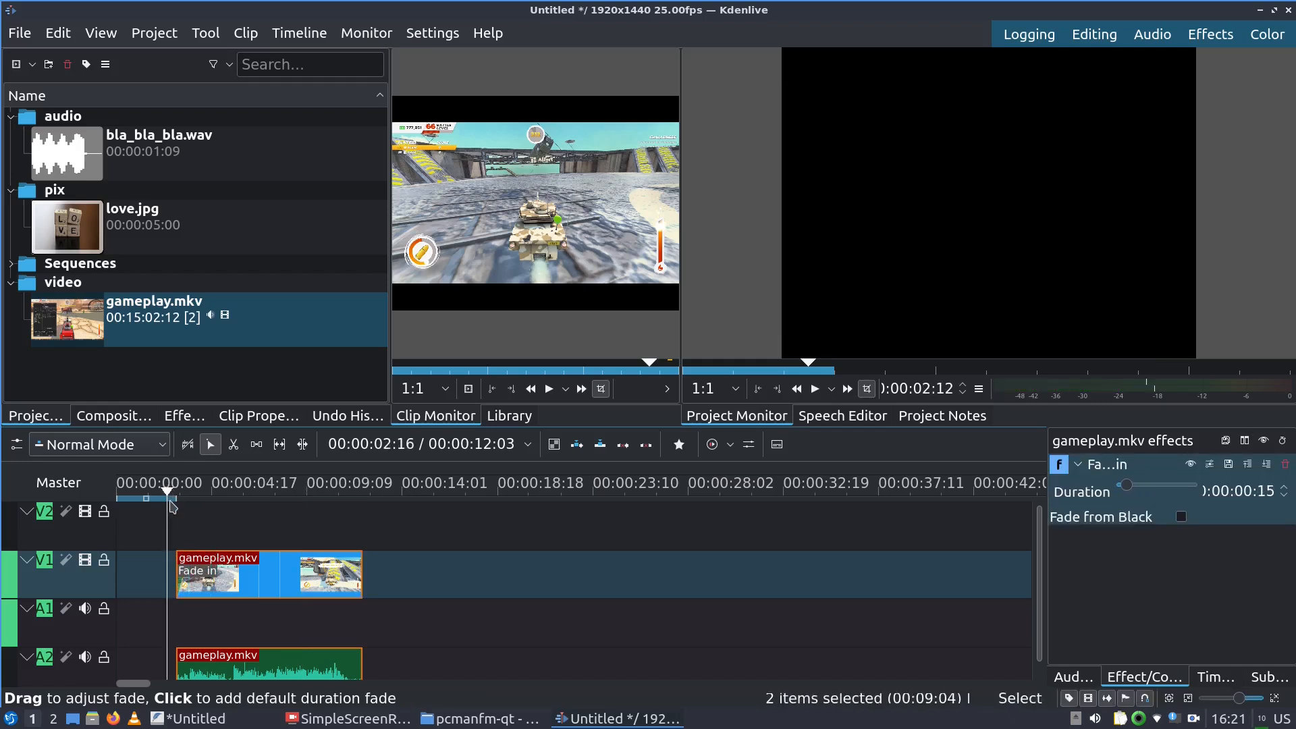
key("space")
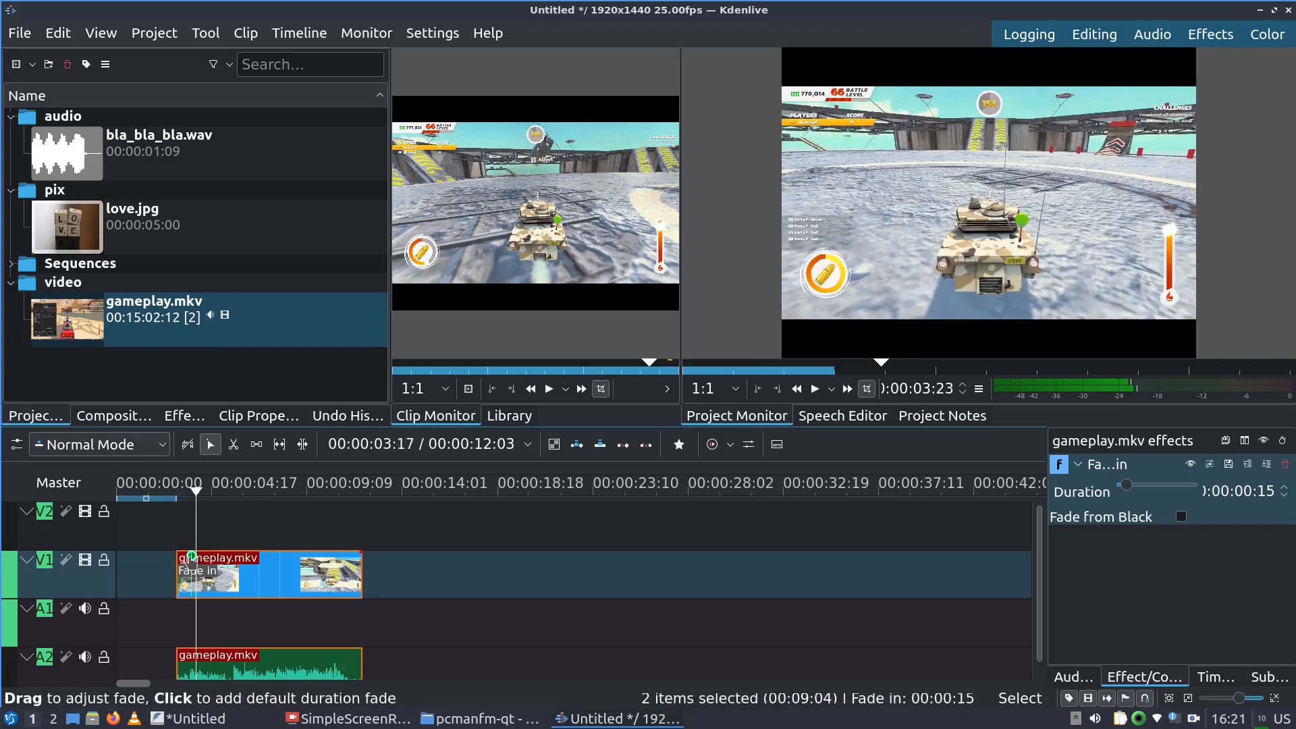
left_click_drag(206, 562, 275, 561)
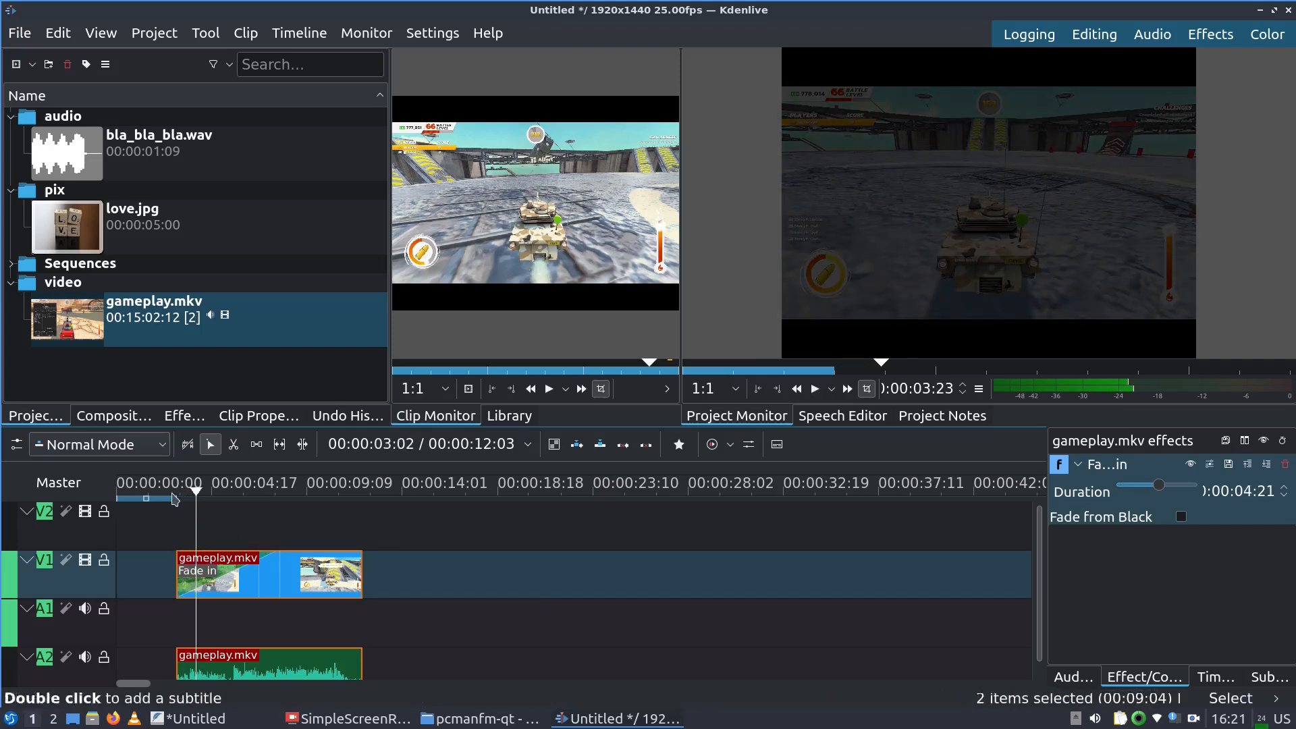
left_click(174, 488)
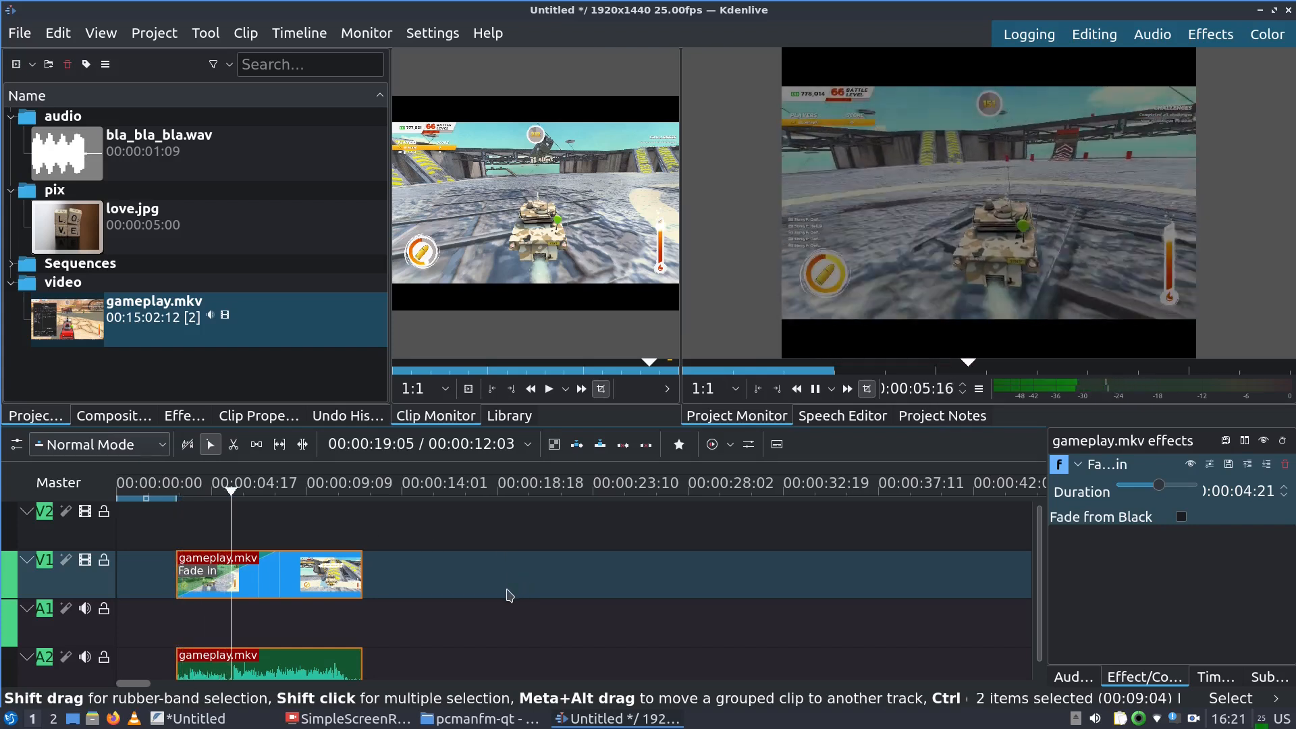
key("space")
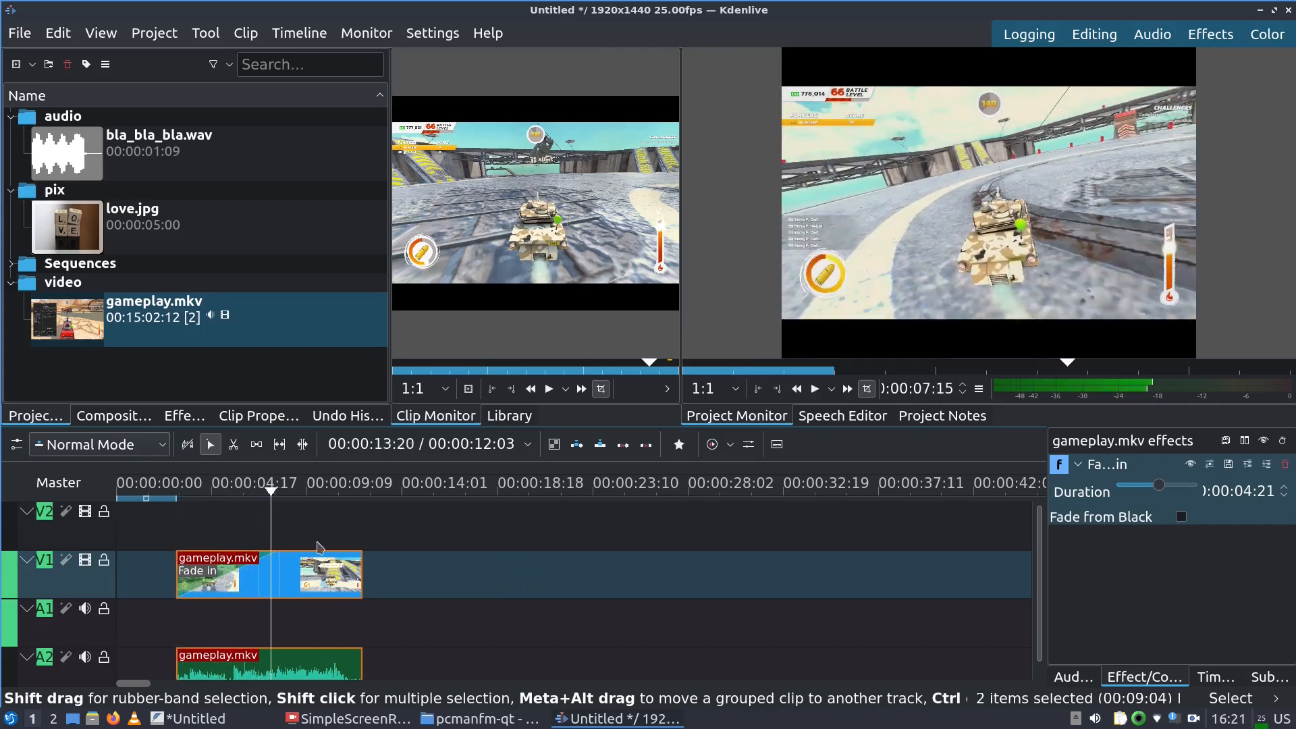
left_click_drag(279, 561, 177, 560)
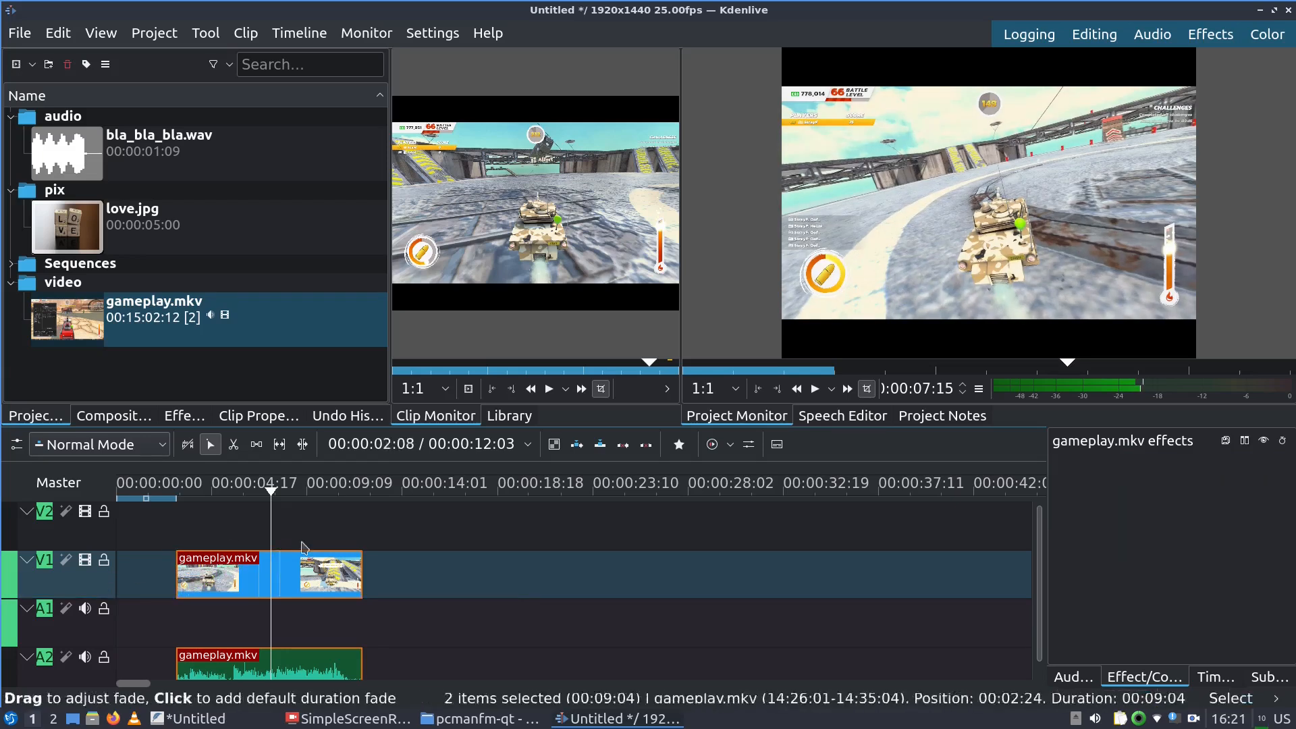
Add a 00:00:03:14 fade-out to the end of gameplay.mkv, preview it, and check the checklist notes
mouse_move(359, 558)
left_mouse_down()
mouse_move(342, 562)
mouse_move(361, 562)
left_mouse_up()
left_click(346, 492)
key("space")
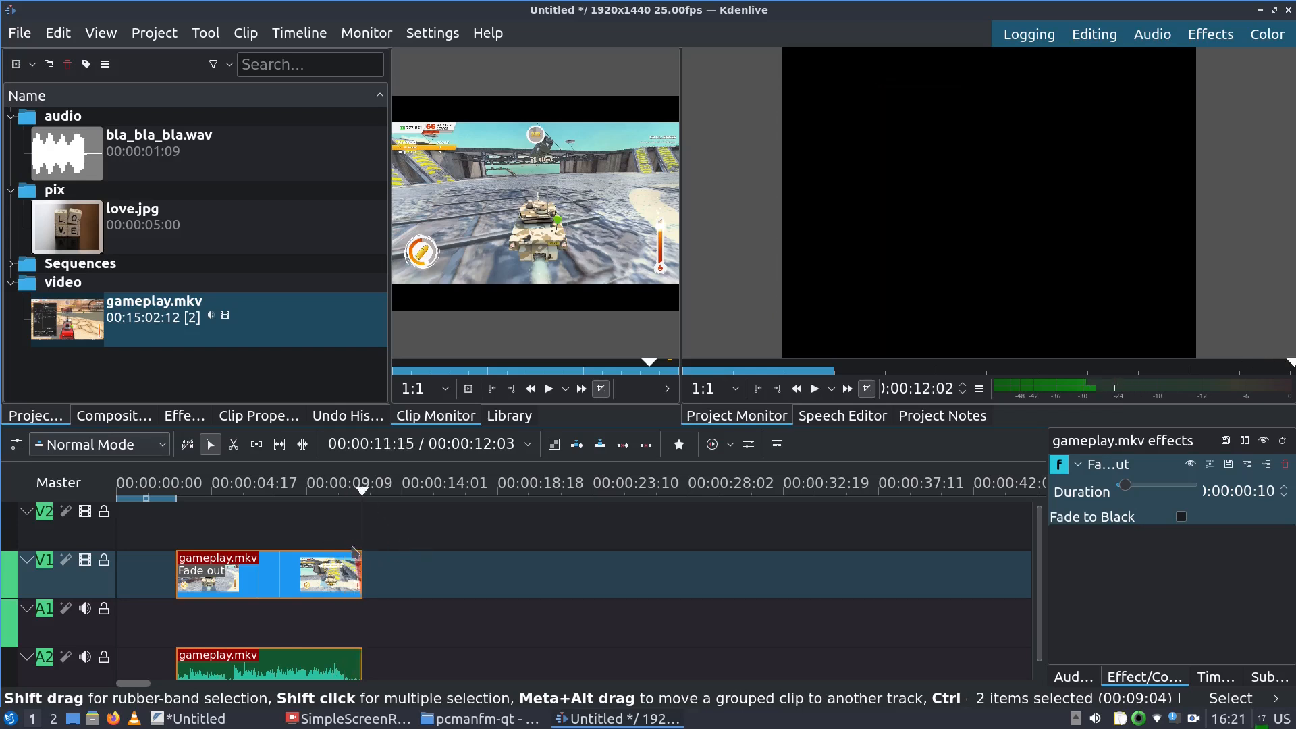
left_click_drag(354, 552, 279, 514)
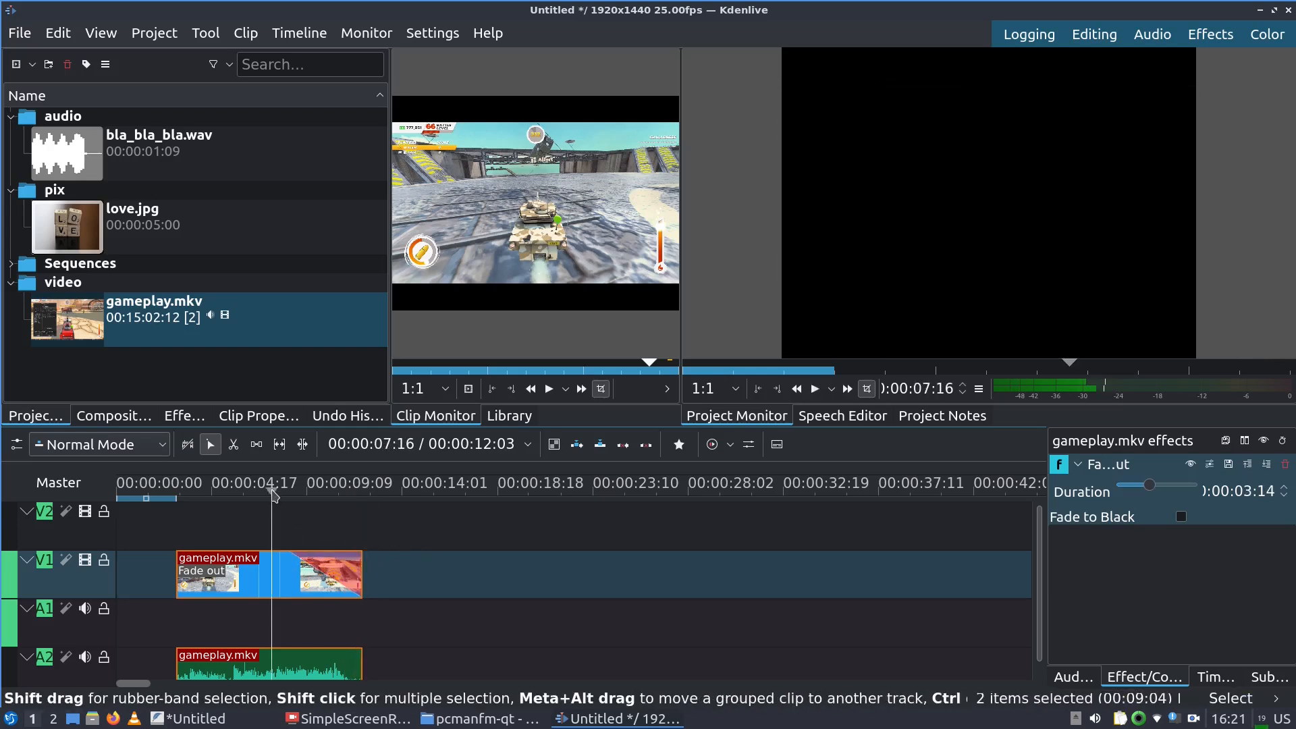
key("space")
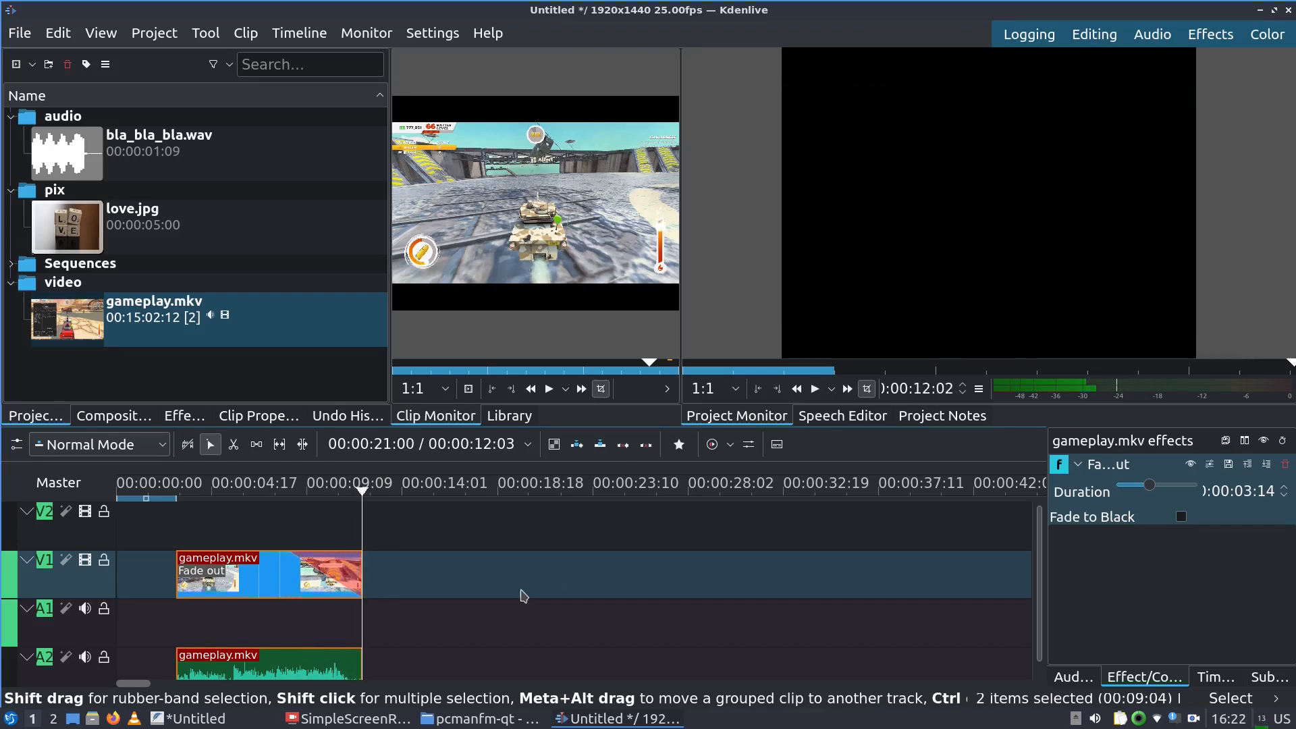
left_click(202, 720)
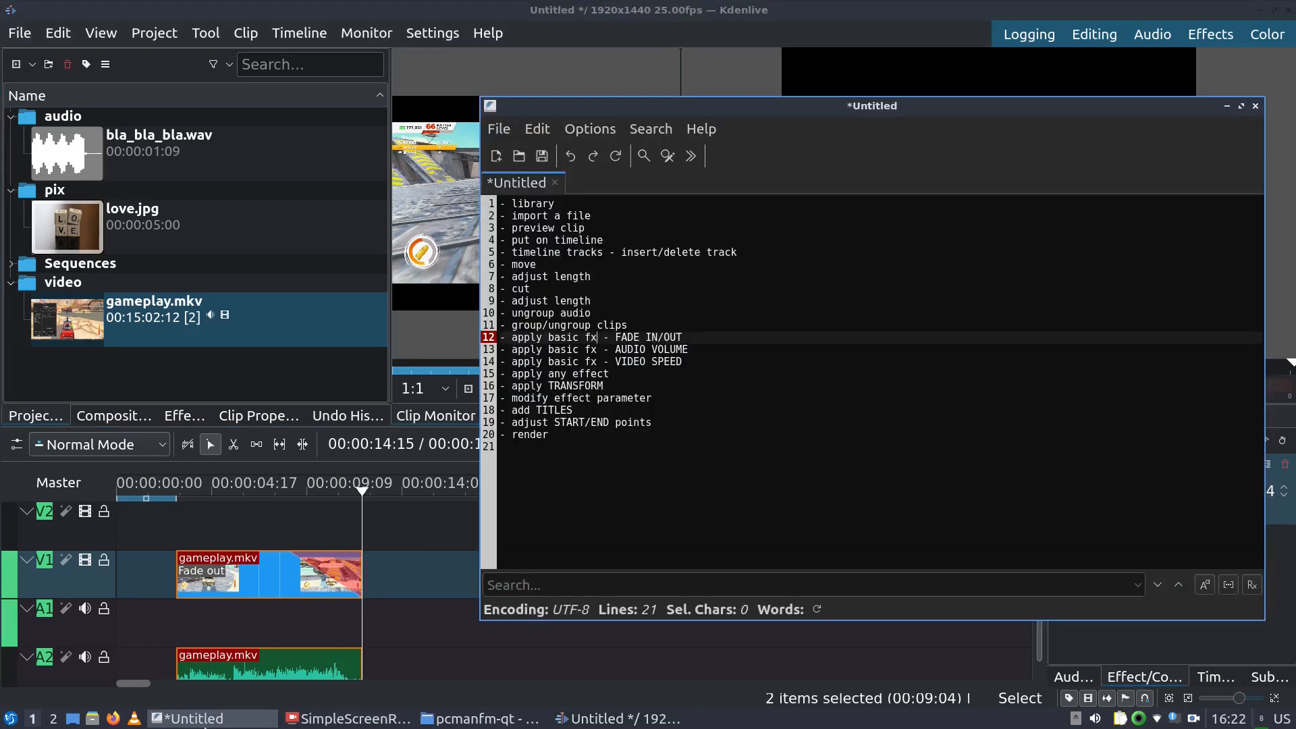
left_click(202, 721)
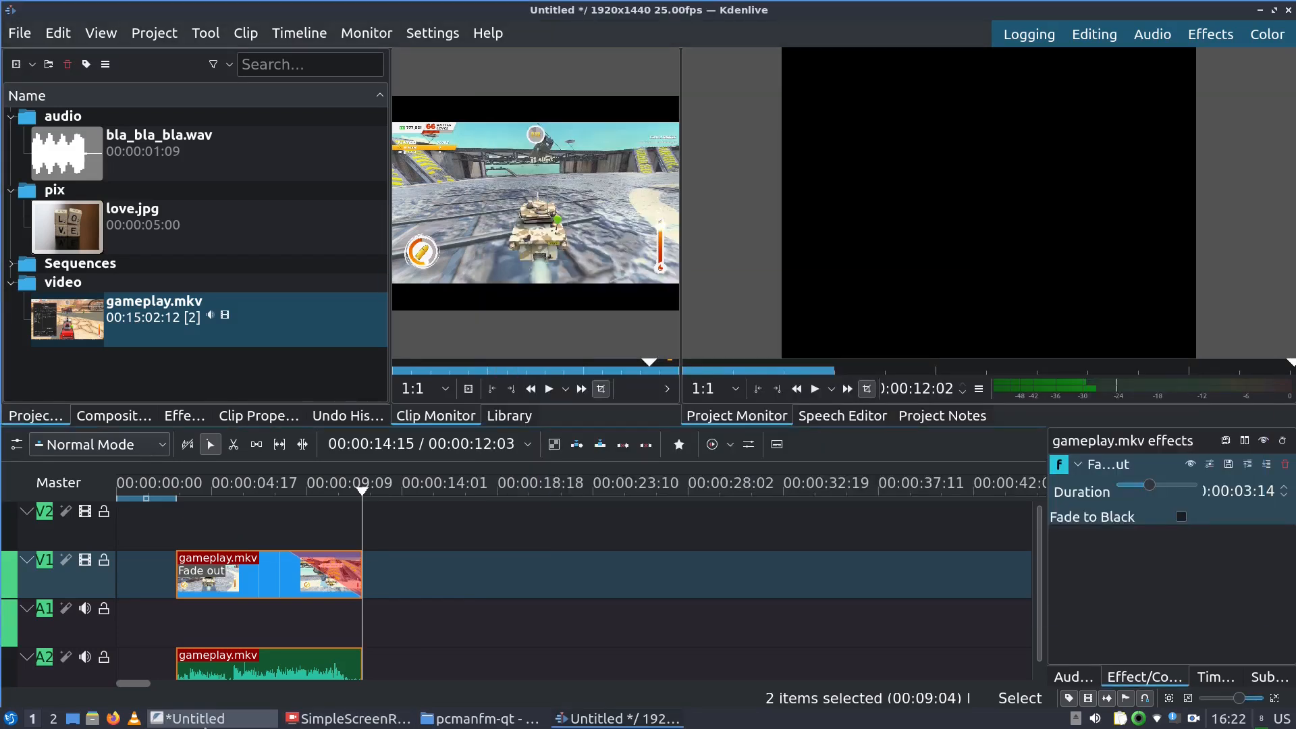
Move the gameplay.mkv audio from A2 to A1 beneath its video and select both clips
left_click(299, 668)
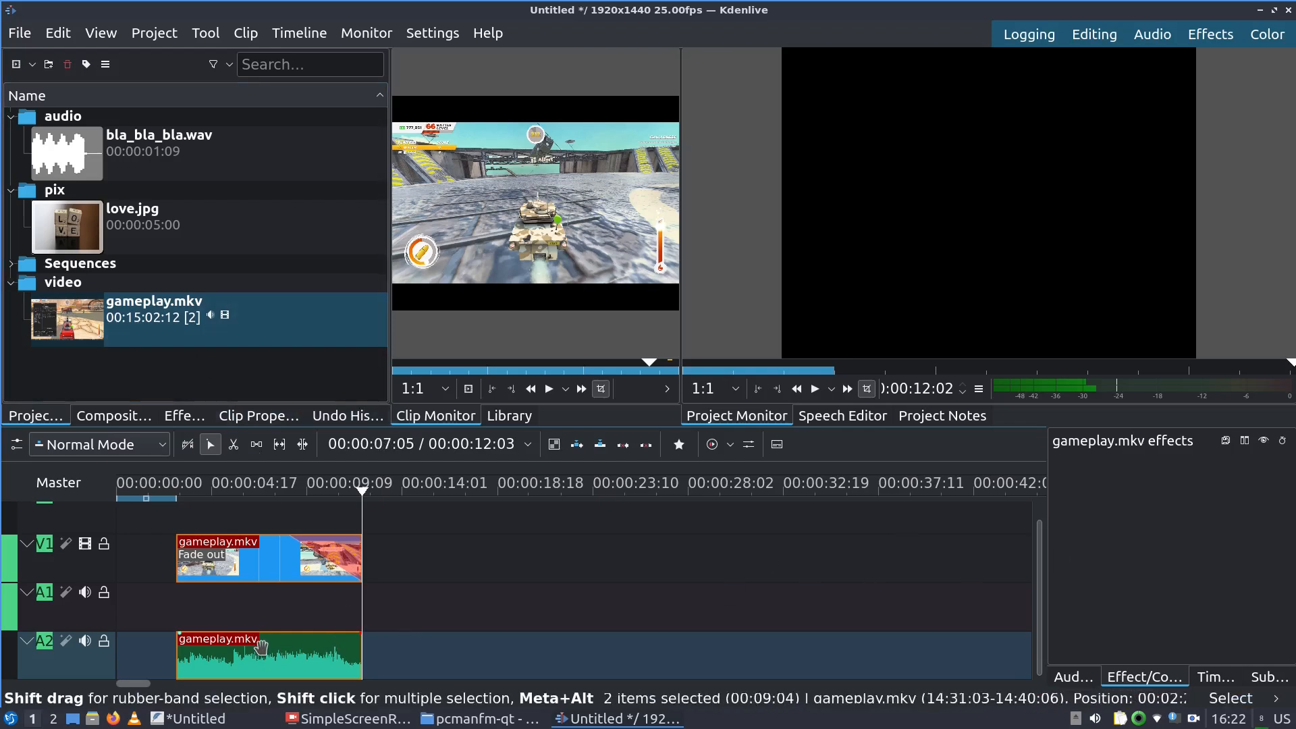
key("ctrl+shift+g")
left_click_drag(255, 656, 259, 610)
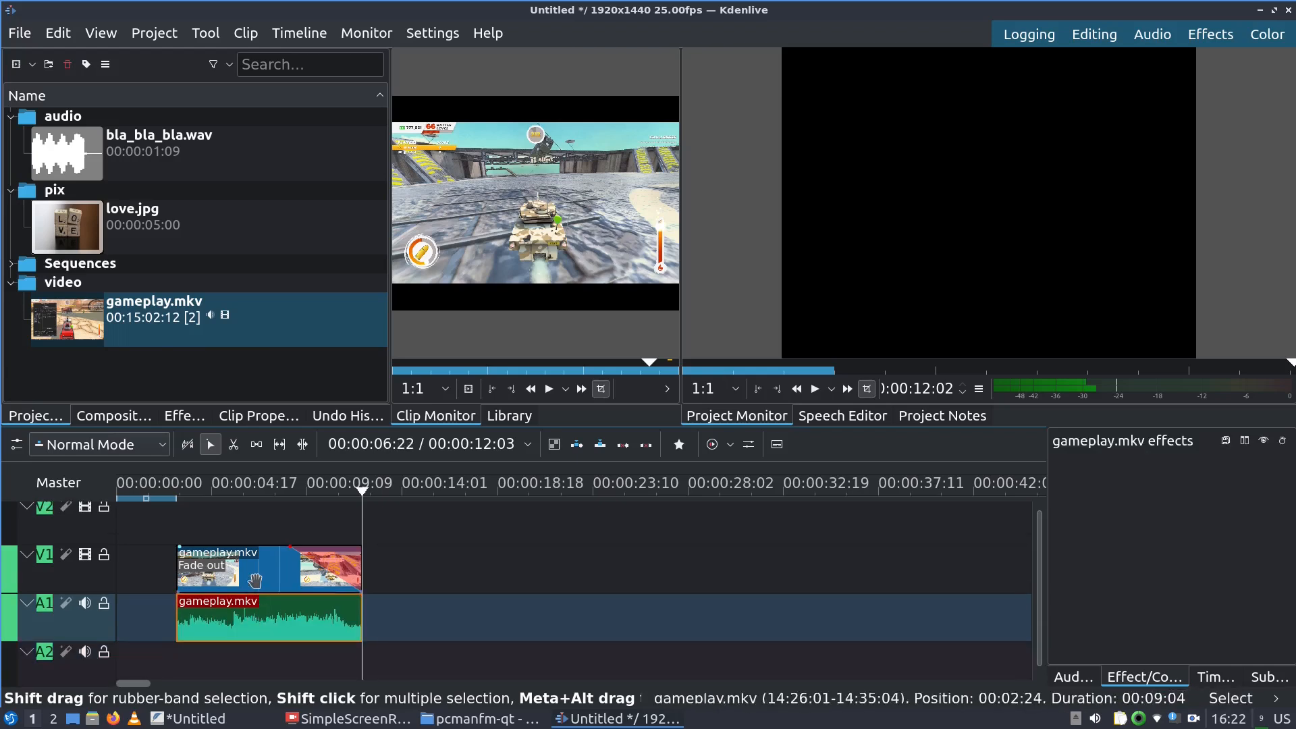
left_click(255, 579)
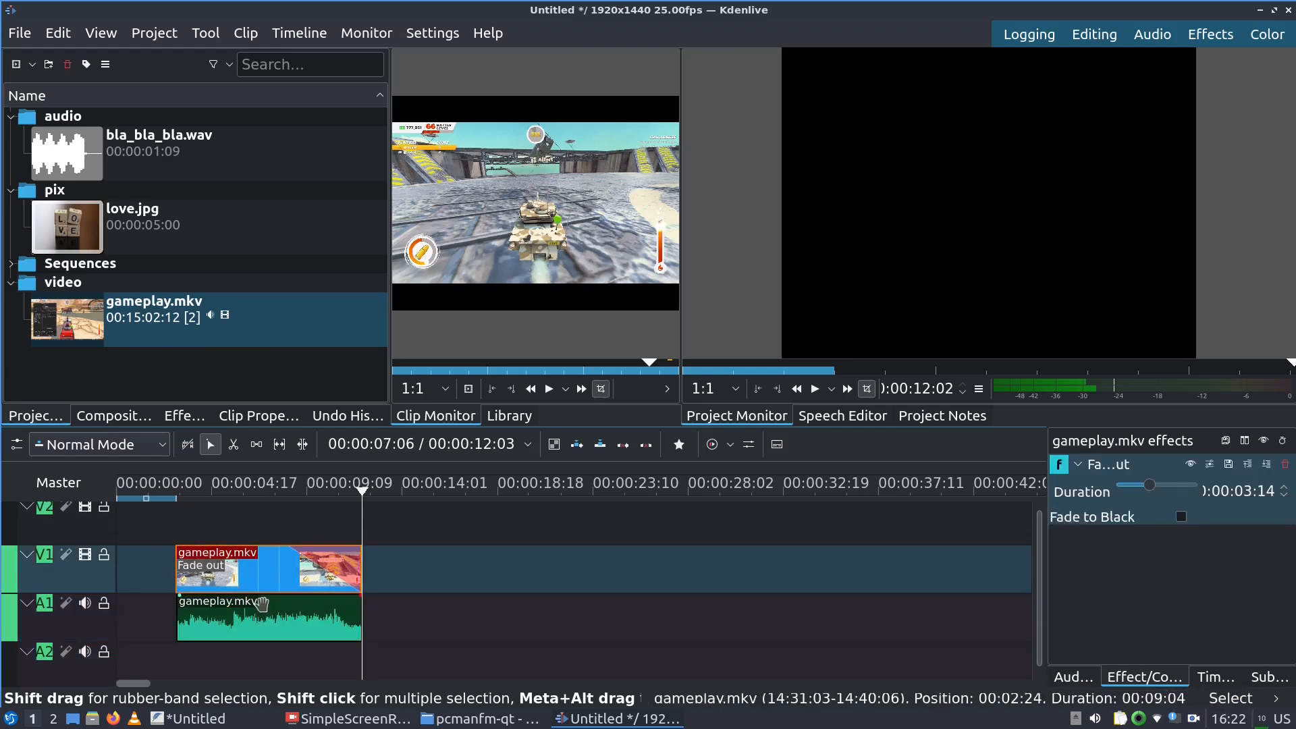
left_click(258, 635, "shift")
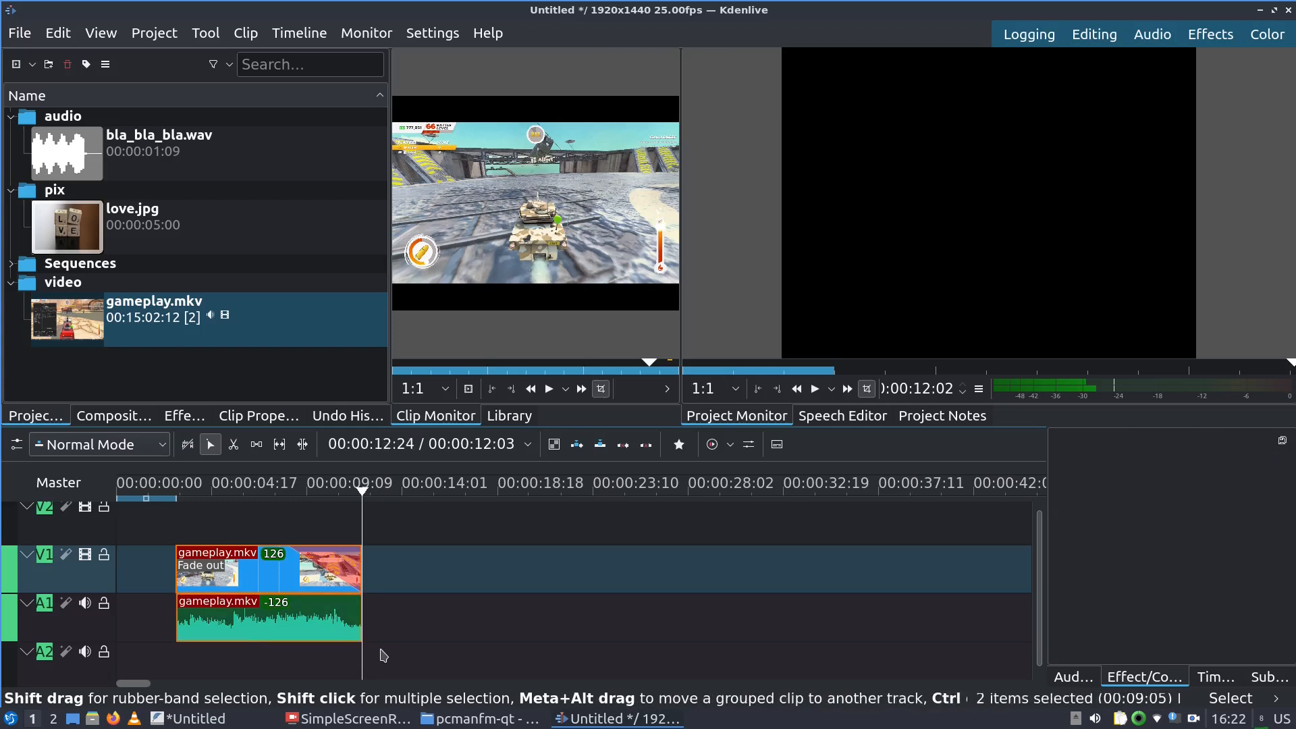
Drop bla_bla_bla.wav onto A2 at 00:00:04:03 and give the A1 gameplay audio a short fade-in
left_click_drag(60, 147, 187, 665)
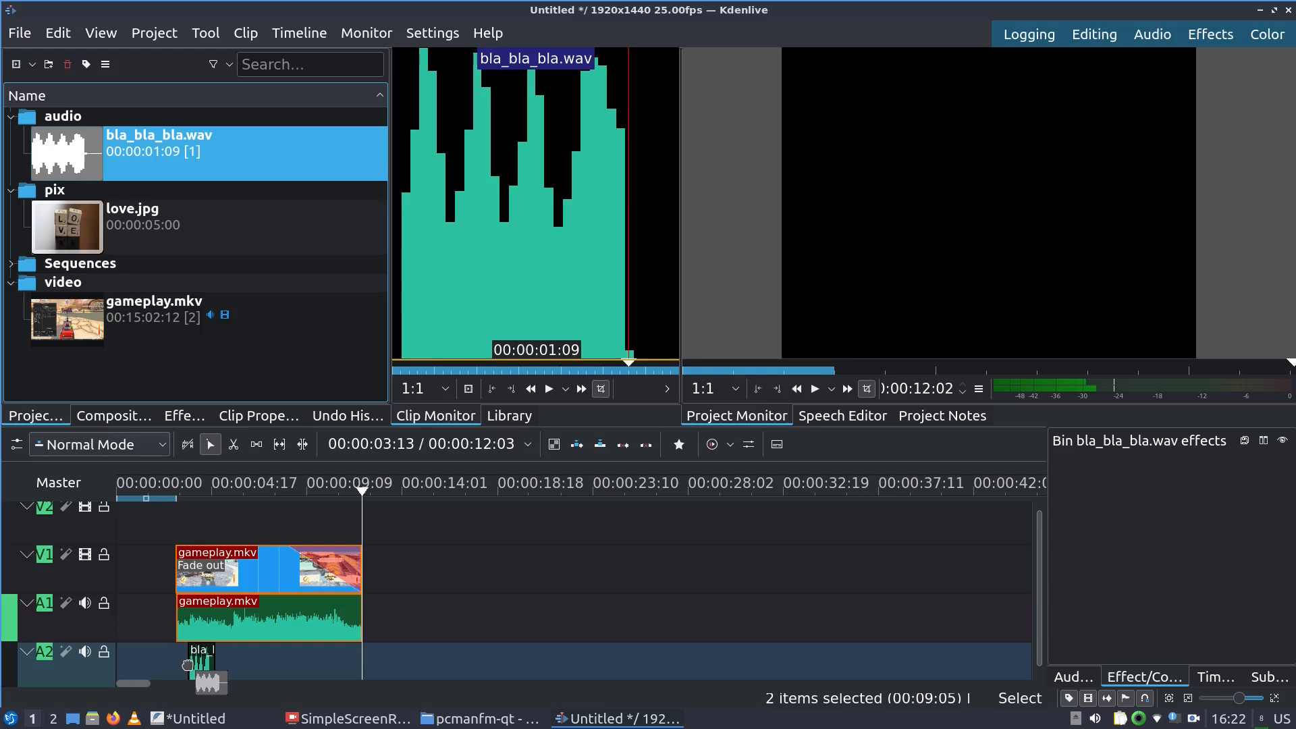
left_click(167, 484)
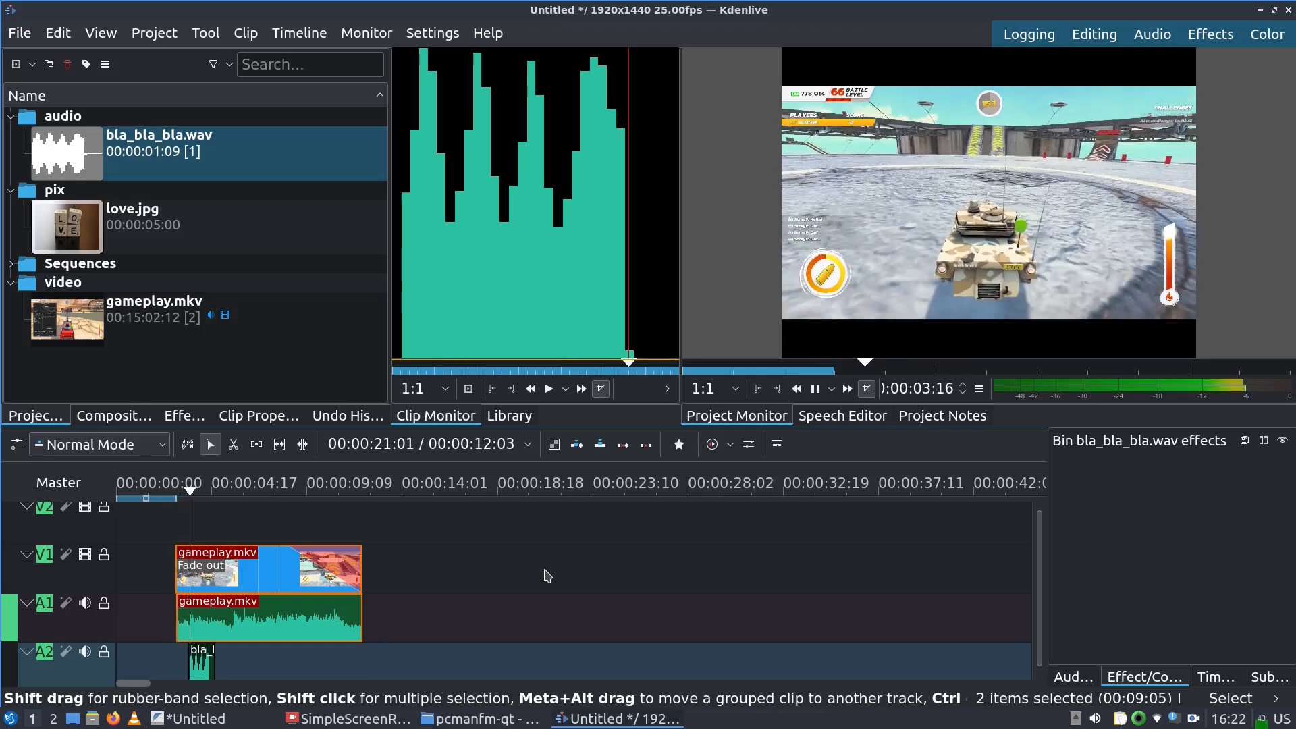
key("space")
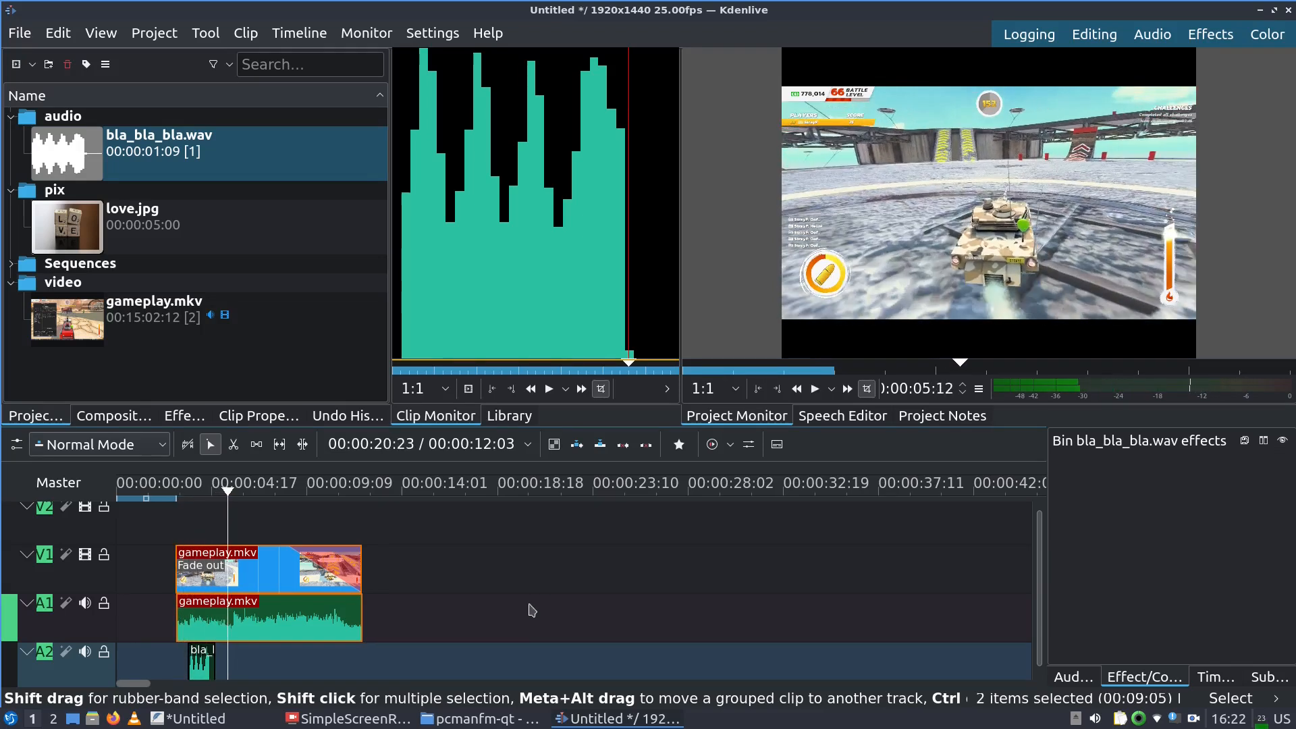
left_click_drag(188, 606, 187, 604)
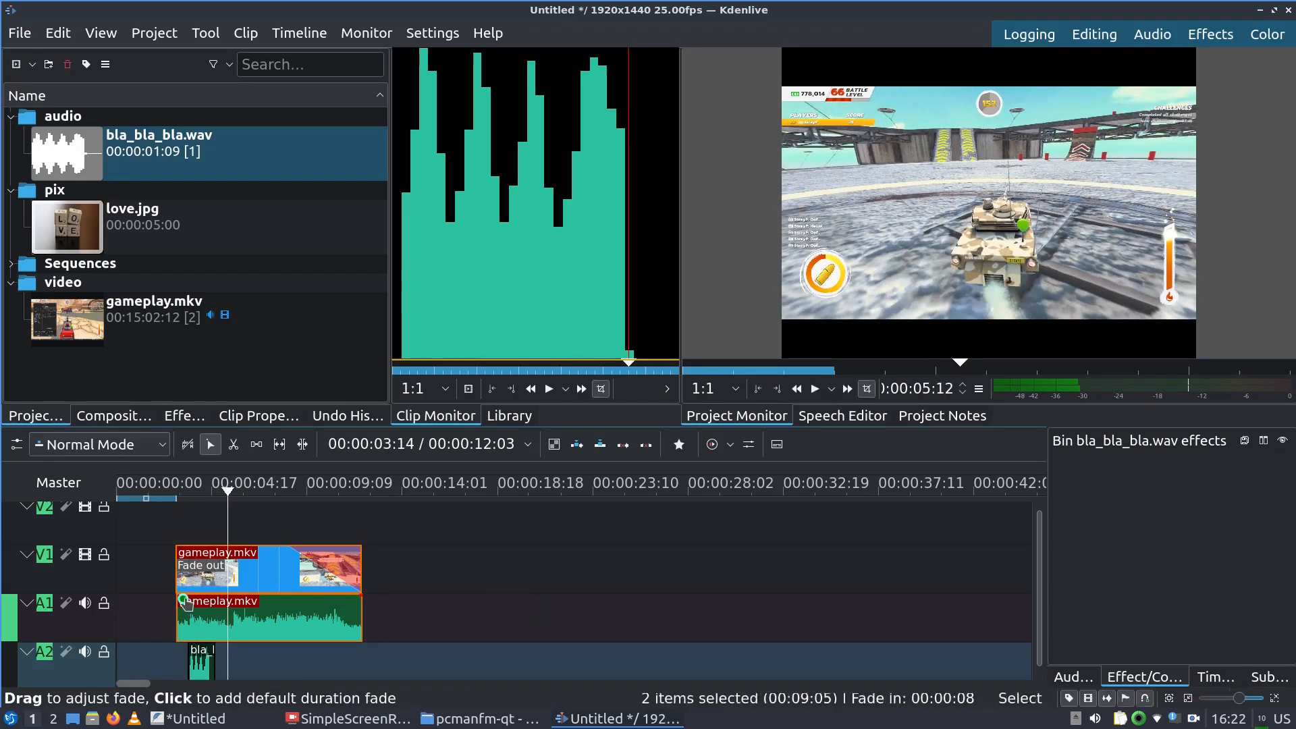
left_click_drag(208, 662, 220, 663)
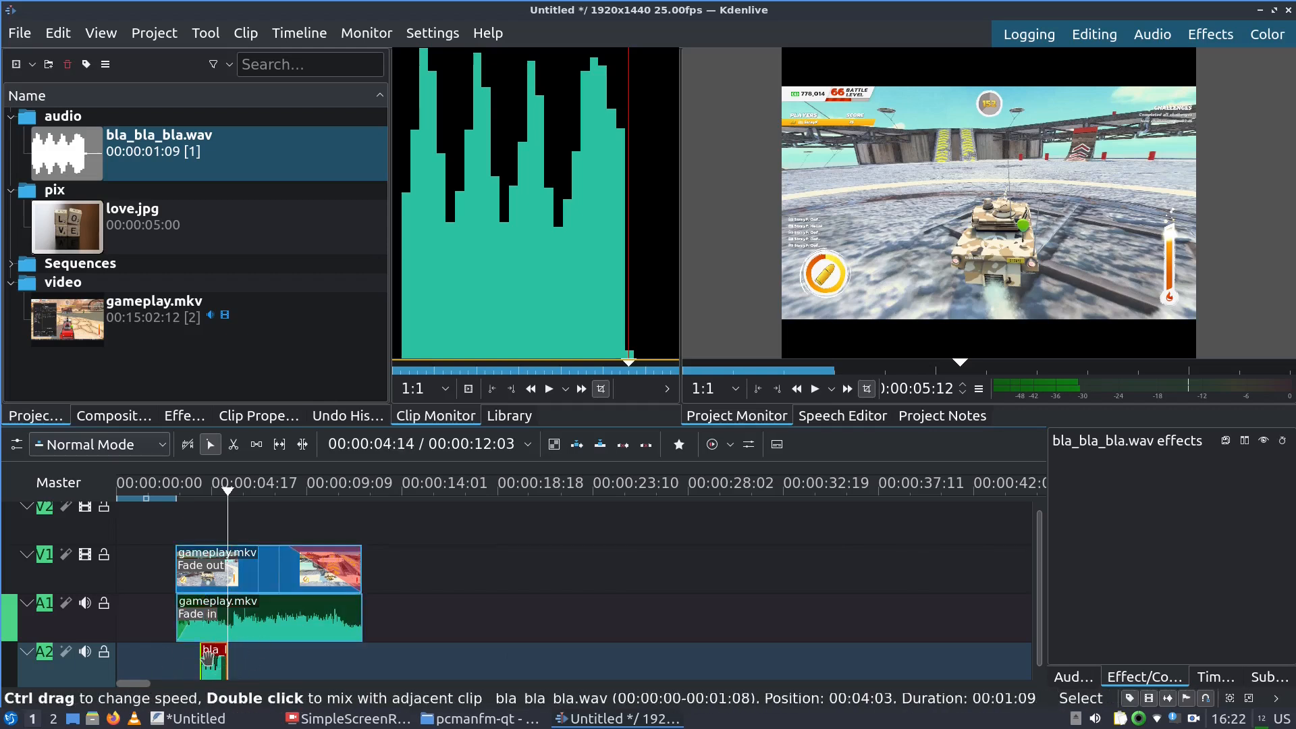
Add a Volume (keyframable) effect to bla_bla_bla.wav and preview it with Gain at 32 dB
right_click(212, 670)
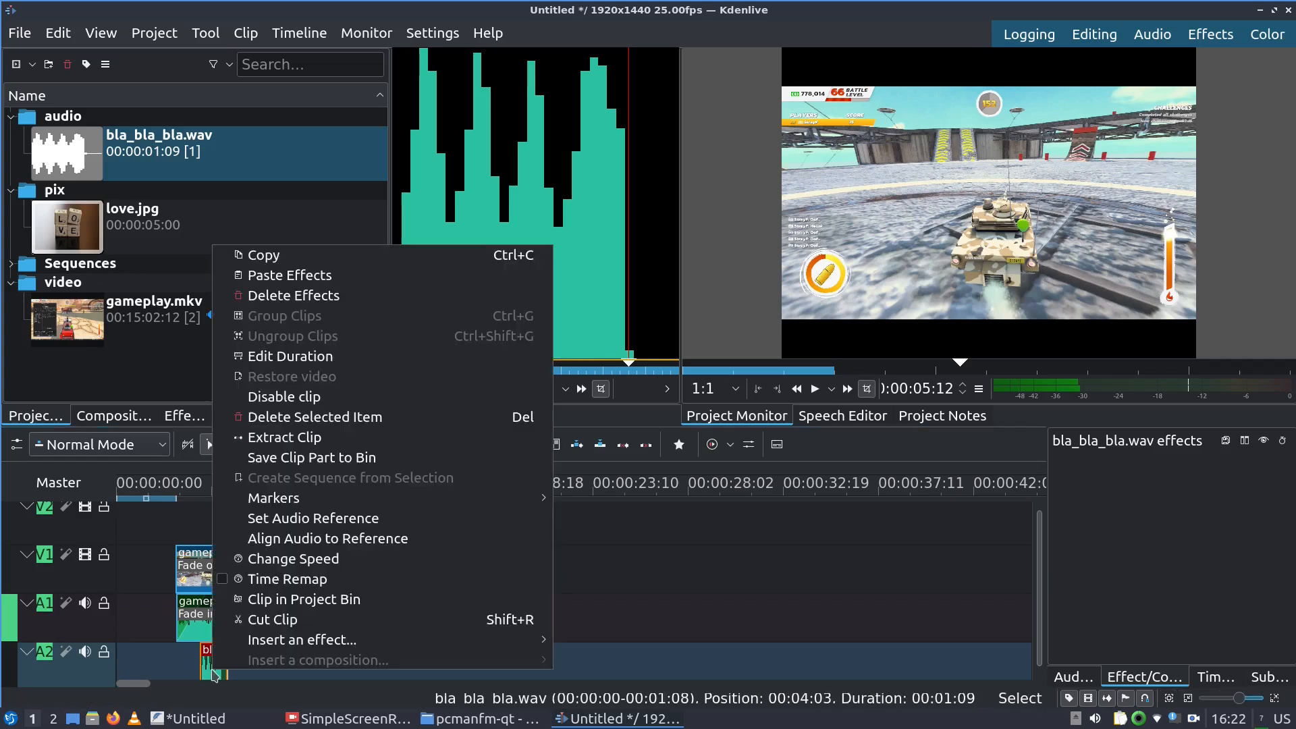
mouse_move(471, 644)
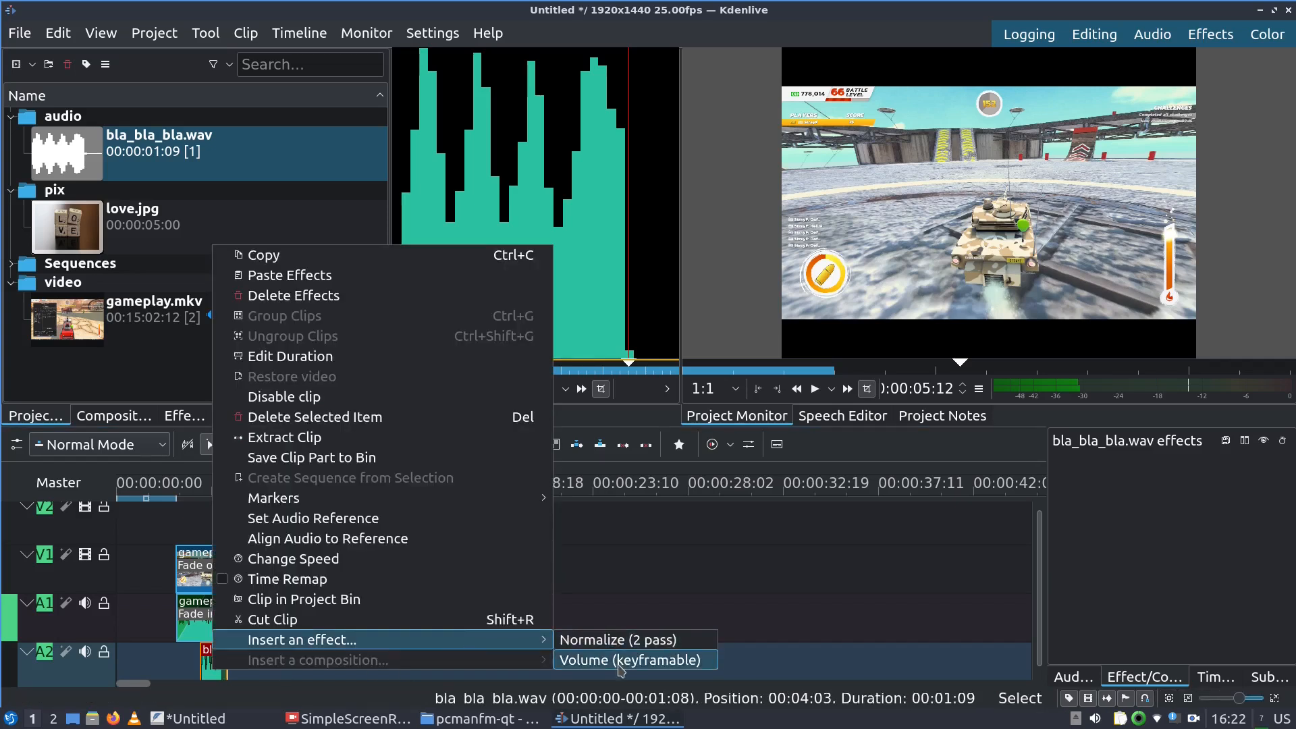
left_click(618, 660)
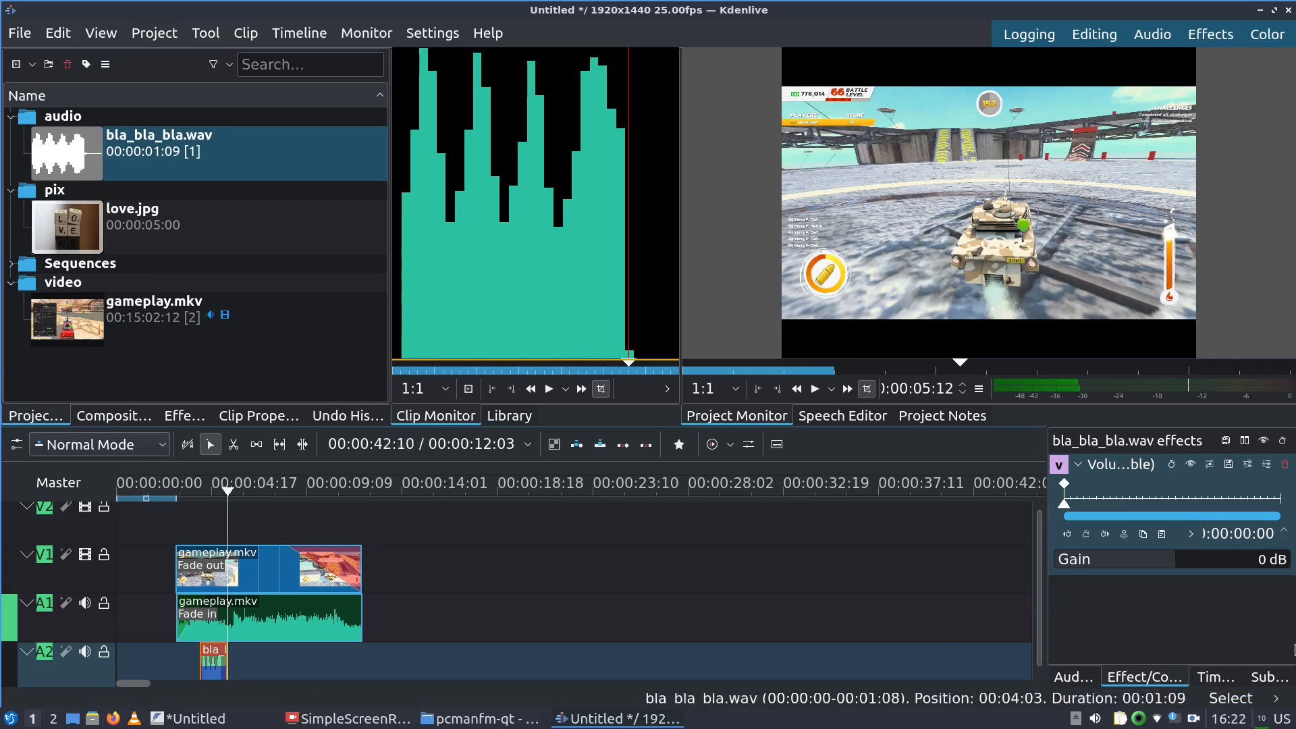
left_click(1216, 562)
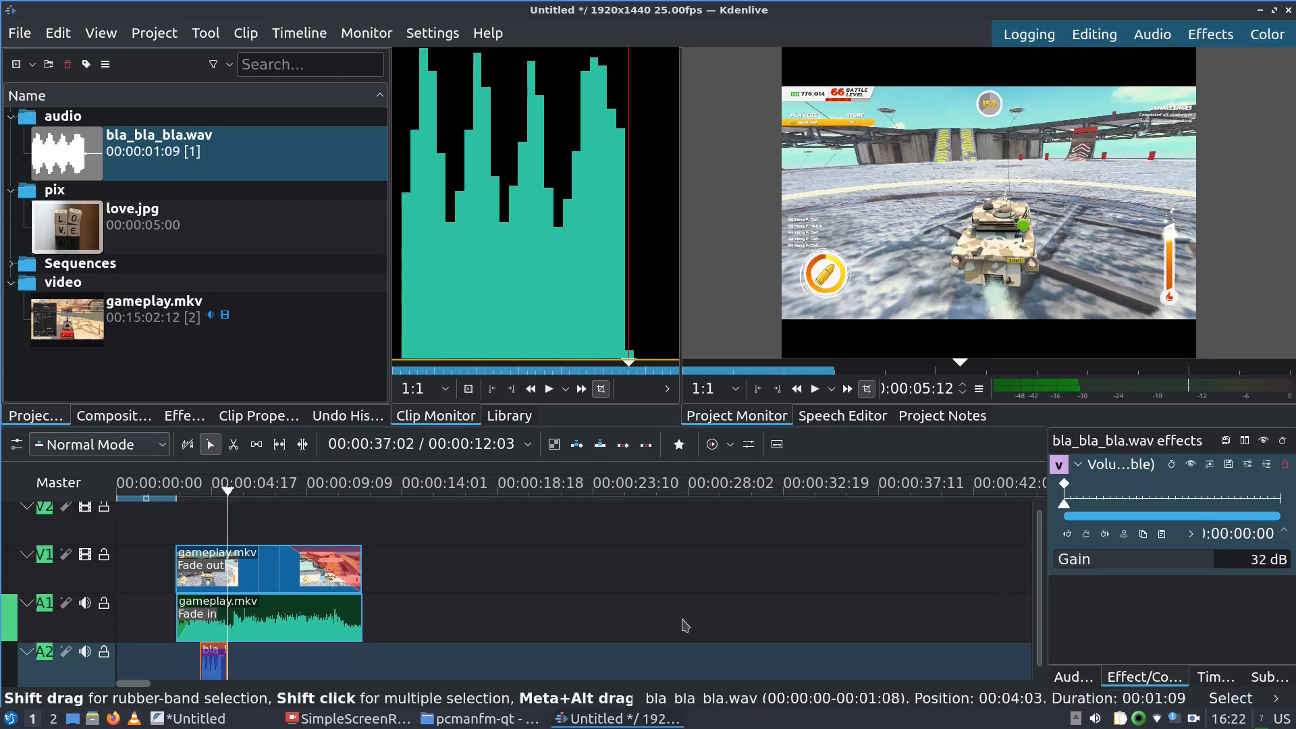
left_click(171, 486)
key("space")
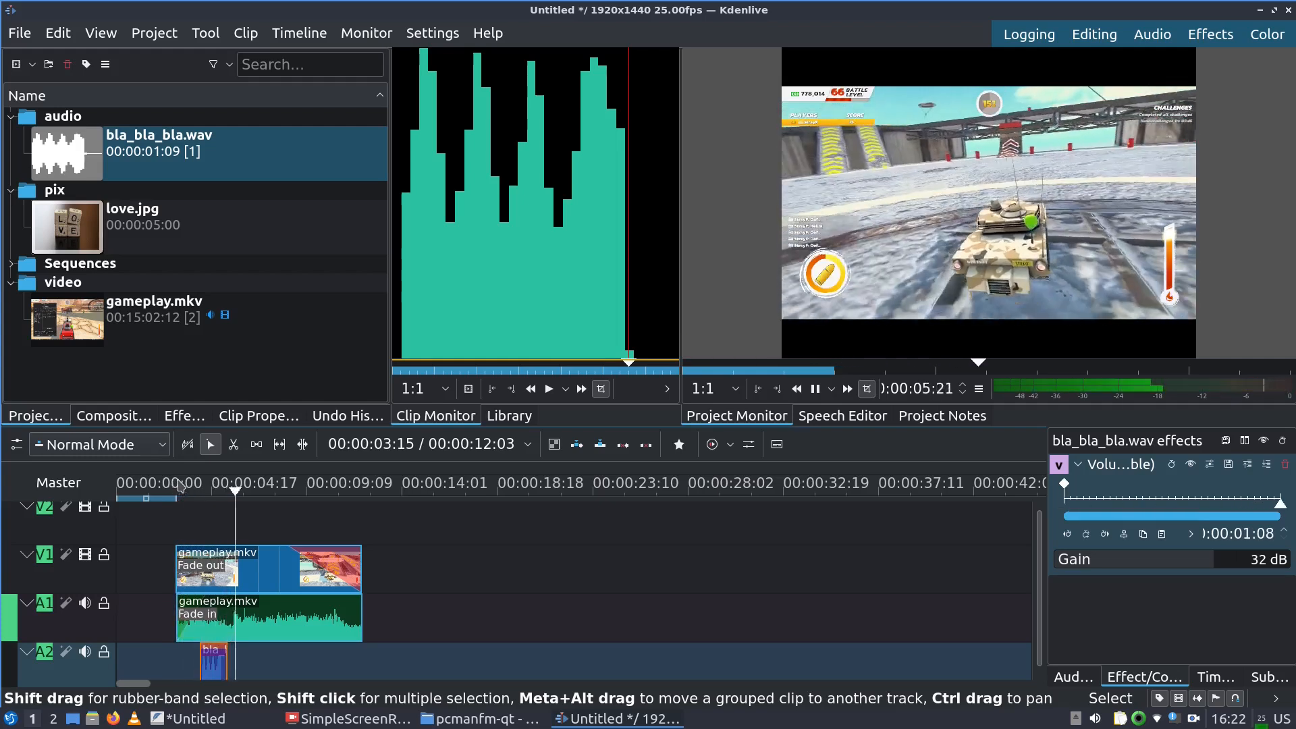
key("space")
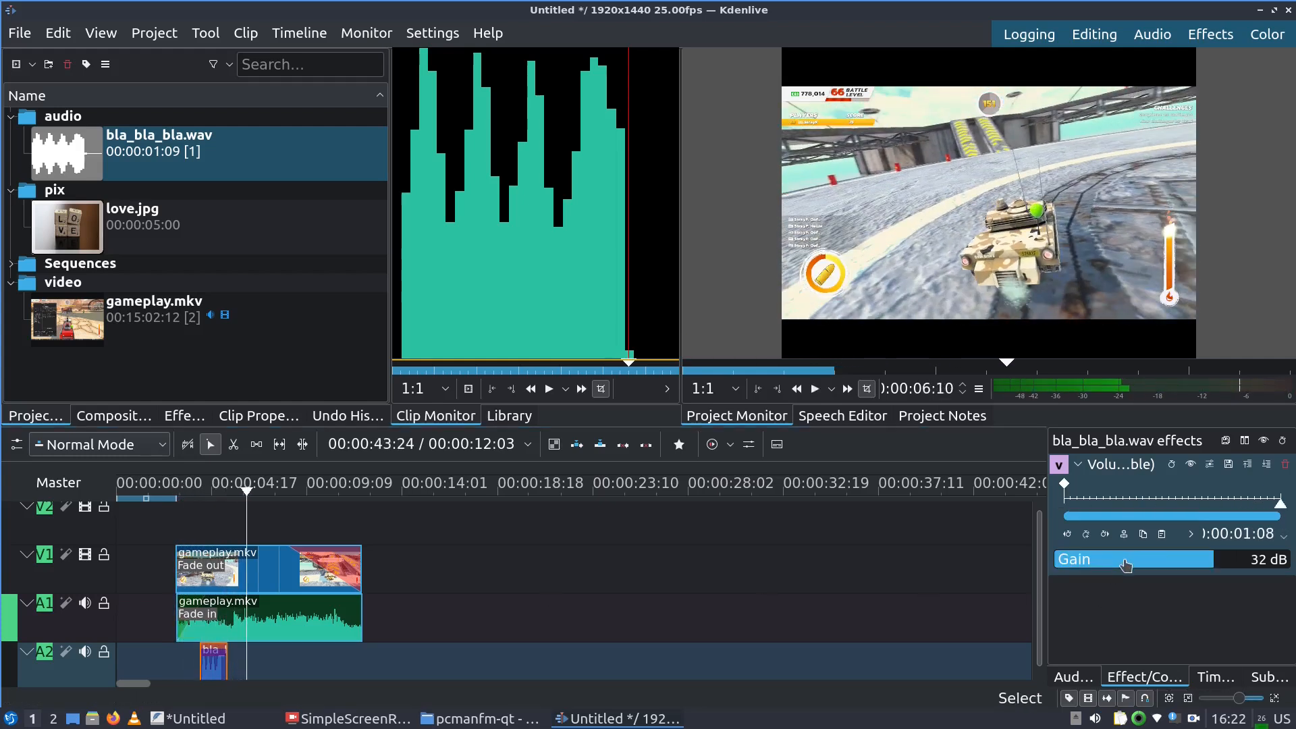
Try bla_bla_bla.wav Gain values of -42 and -13 dB, then settle on 0 dB
left_click(1126, 565)
left_click_drag(1136, 568, 1160, 566)
left_click_drag(179, 490, 174, 491)
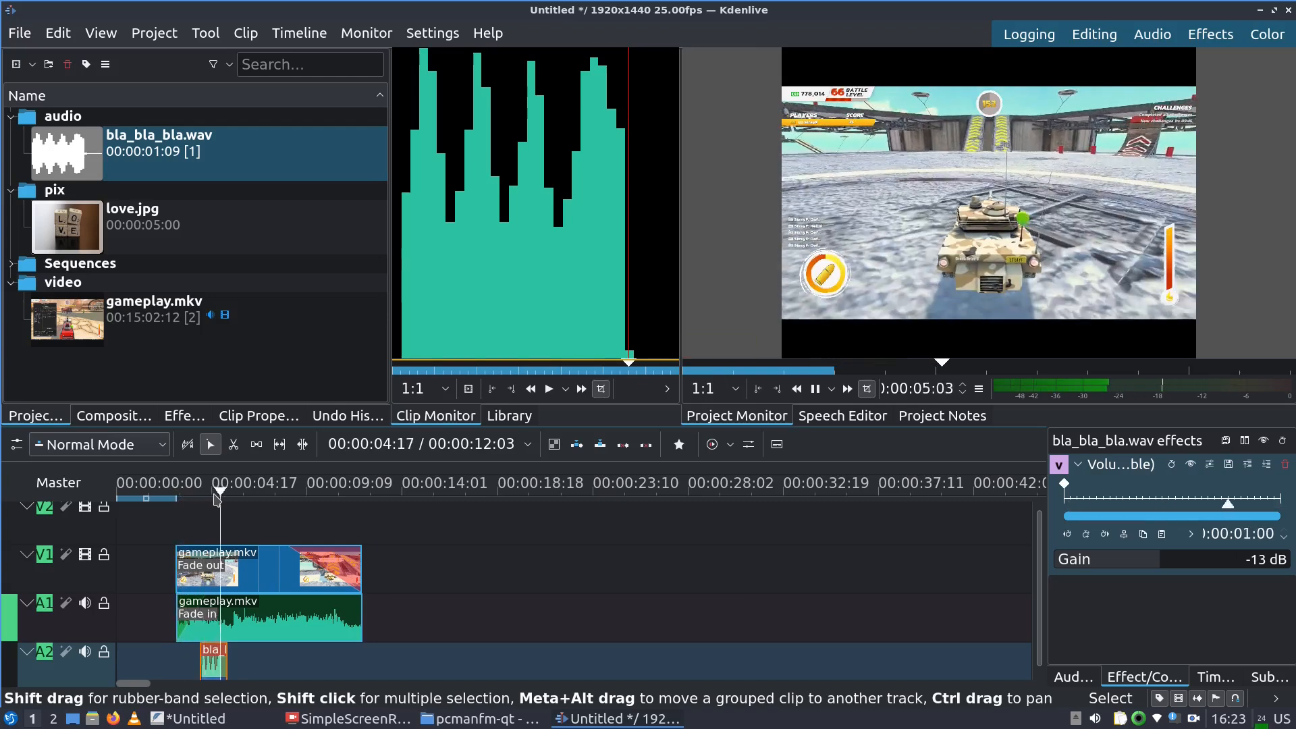
left_click(1264, 559)
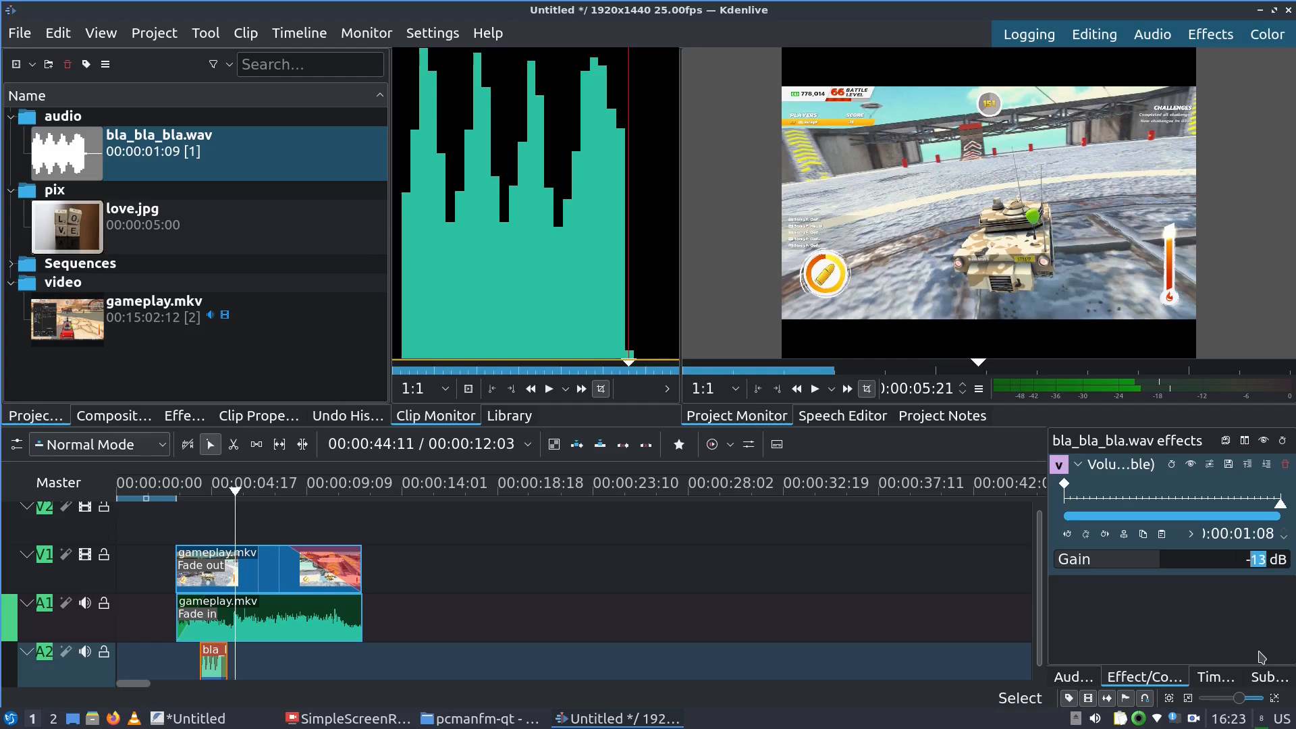
key("Return")
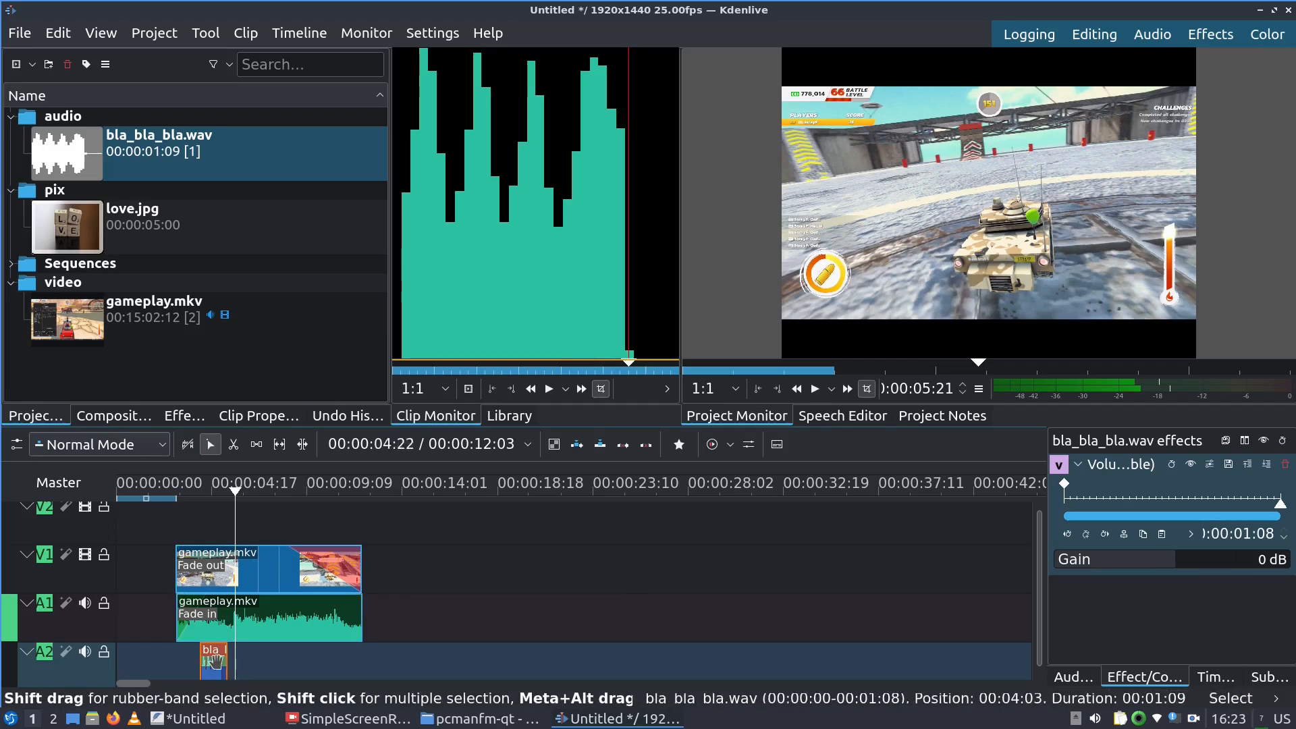
Add a Volume (keyframable) effect to the gameplay.mkv audio clip and preview it
left_click(305, 622)
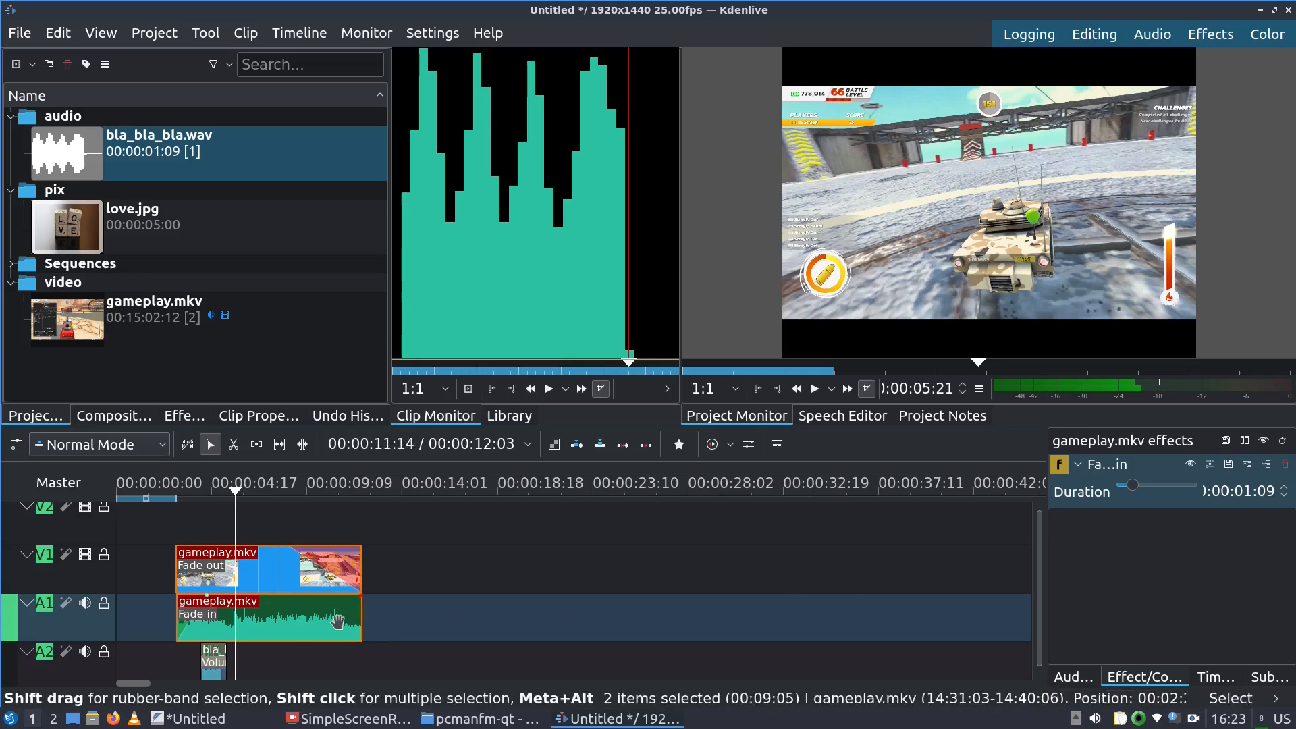
right_click(335, 630)
mouse_move(472, 595)
left_click(729, 616)
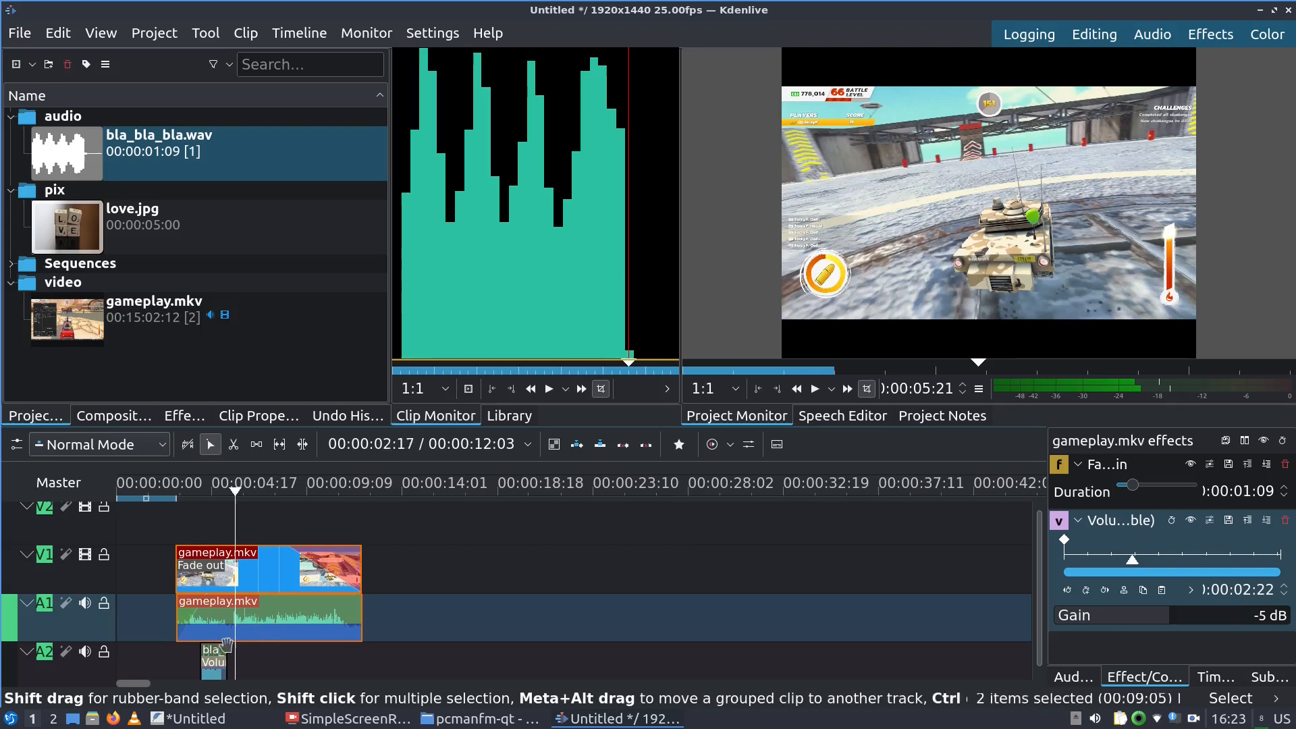
left_click(177, 500)
key("space")
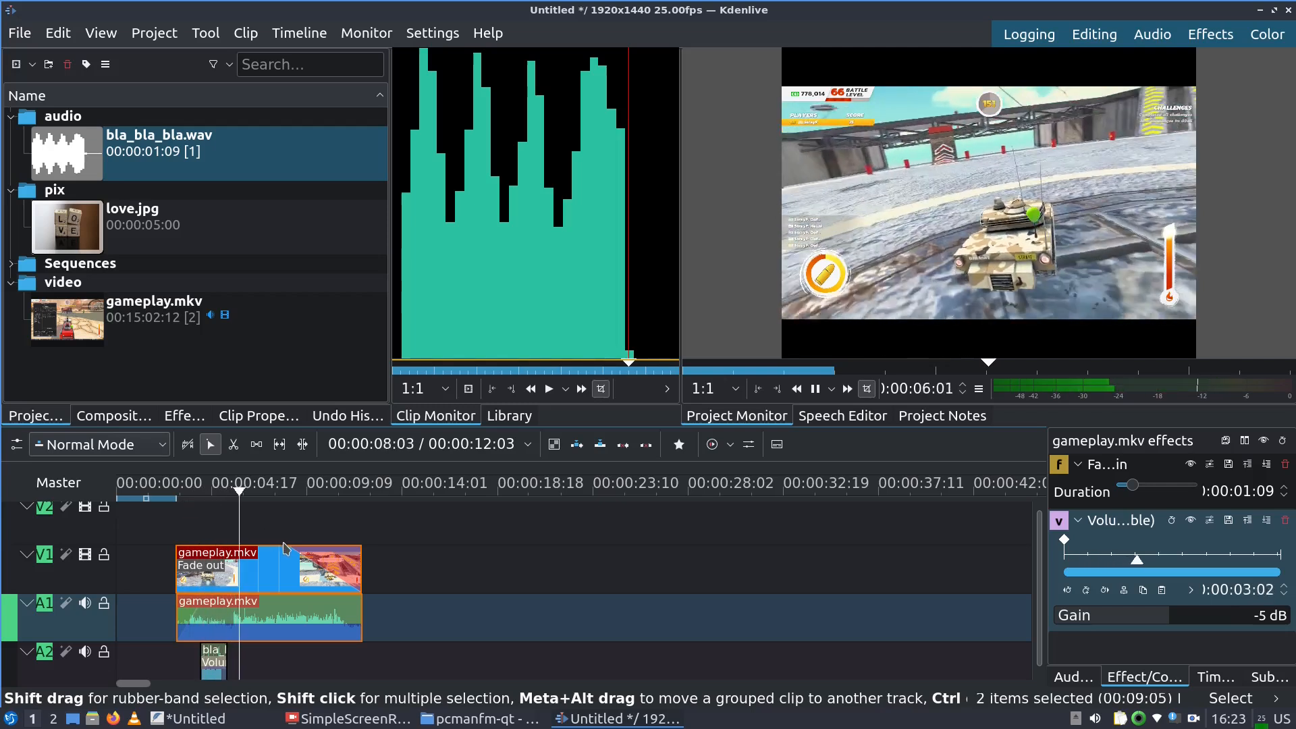
key("space")
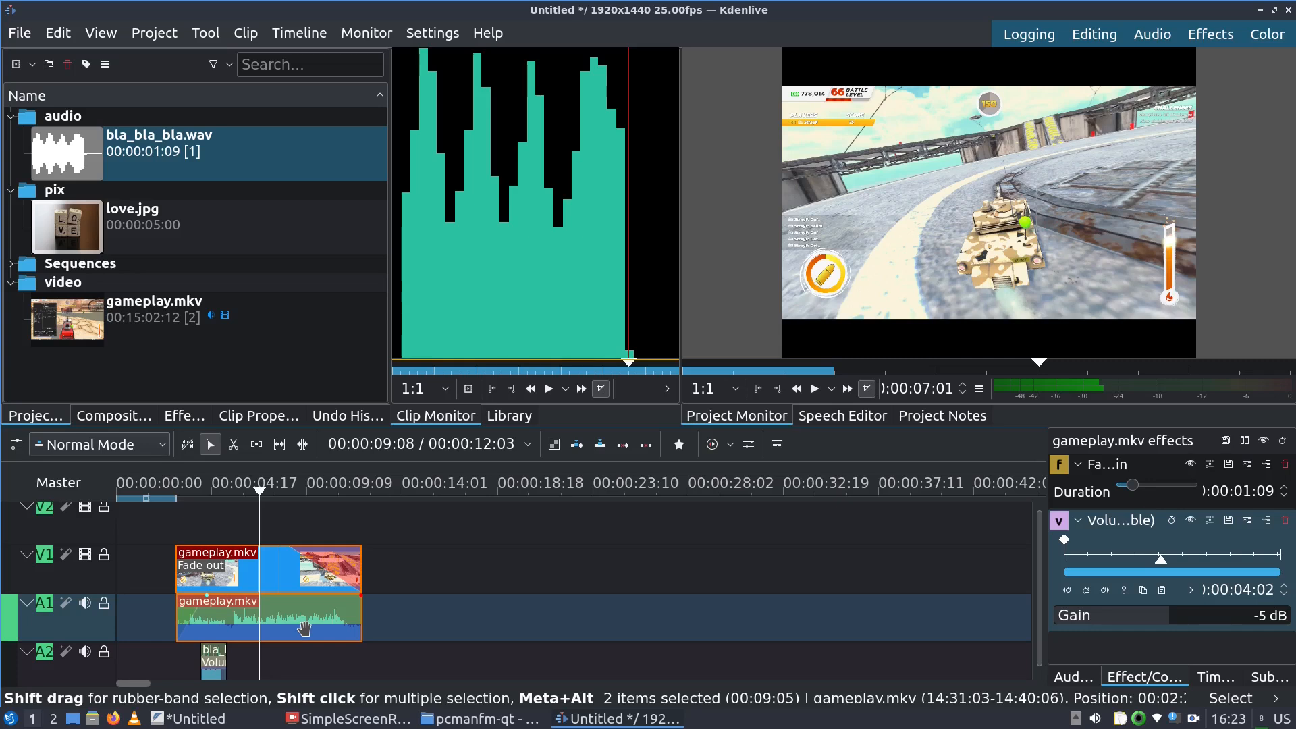
Select bla_bla_bla.wav together with the gameplay clips and move all three along the timeline
mouse_move(246, 624)
left_mouse_down()
mouse_move(435, 621)
mouse_move(341, 604)
mouse_move(240, 617)
left_mouse_up()
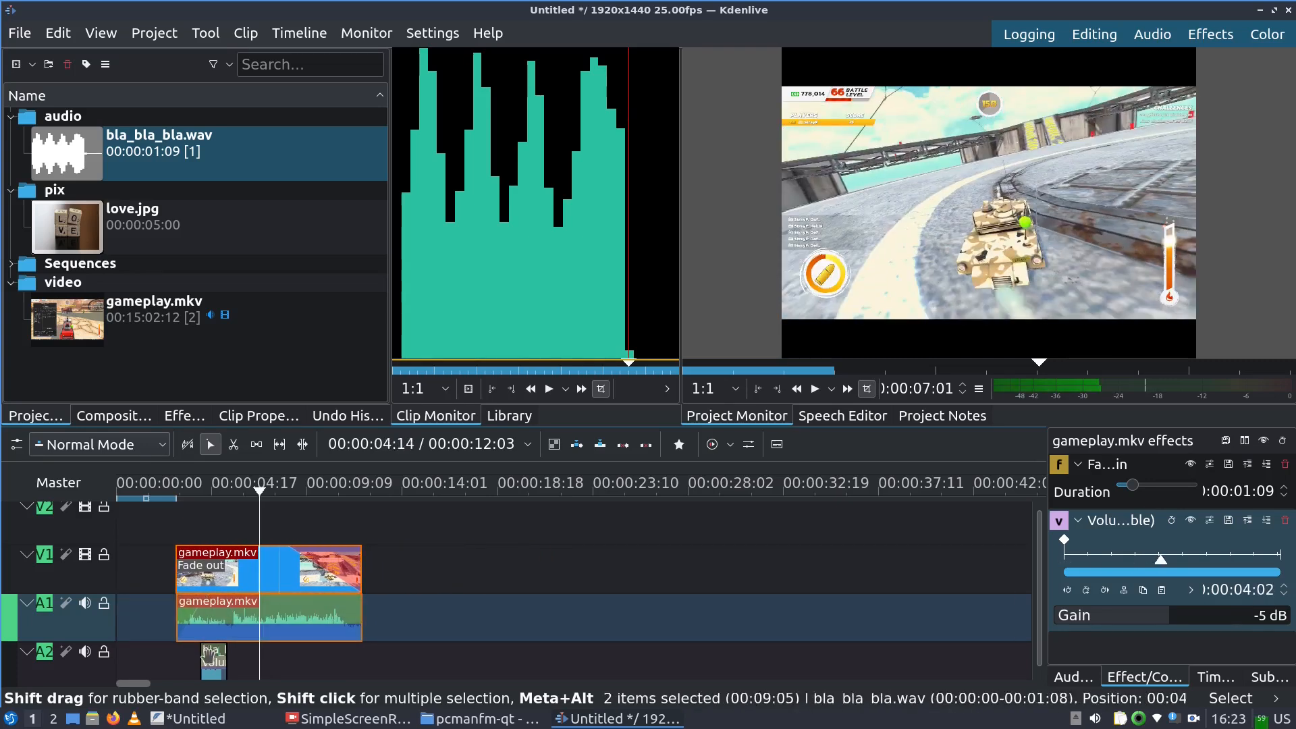
left_click(211, 673)
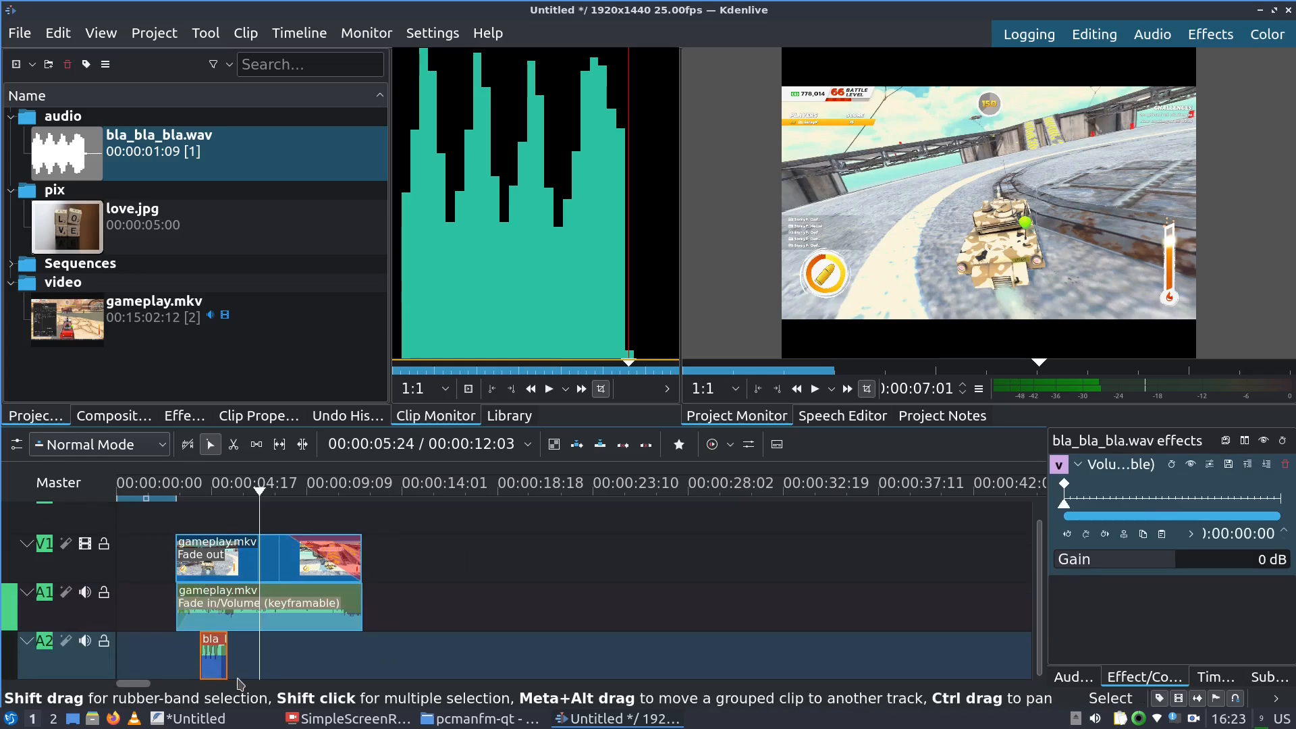
left_click(235, 608, "shift")
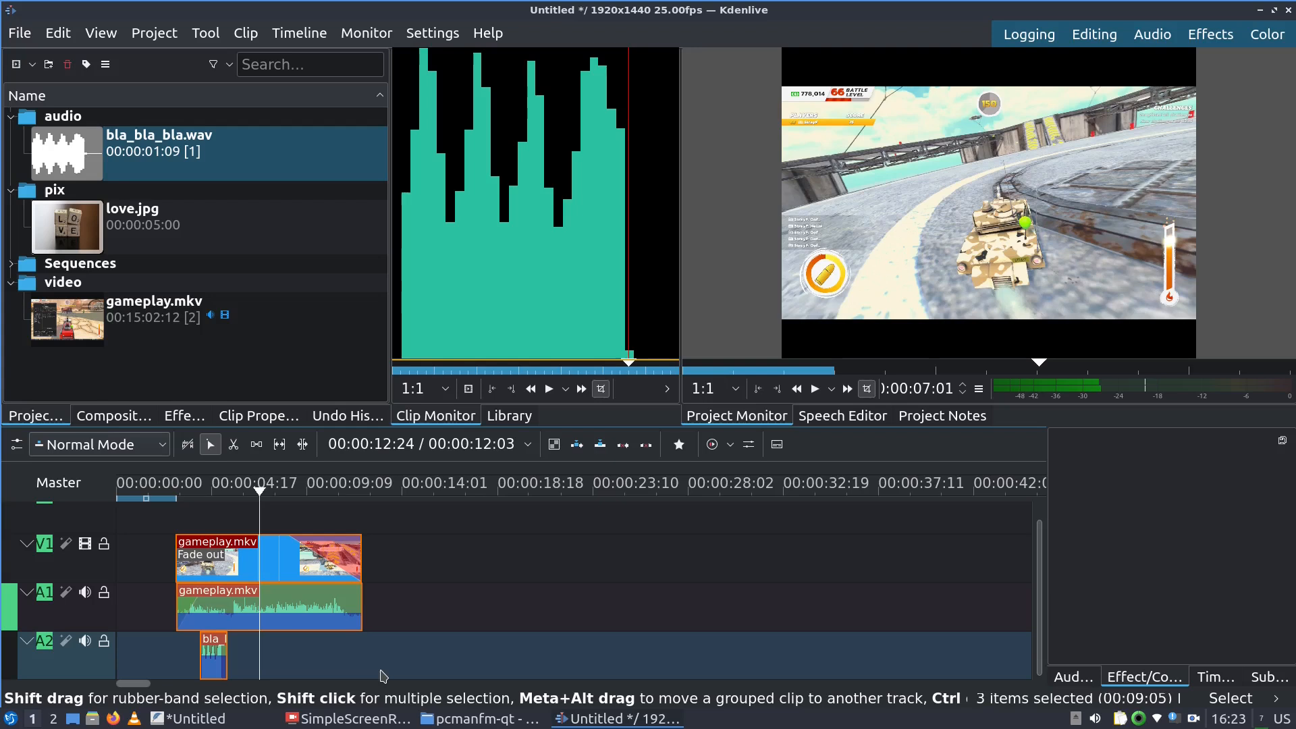
left_click_drag(305, 626, 337, 642)
left_click(196, 718)
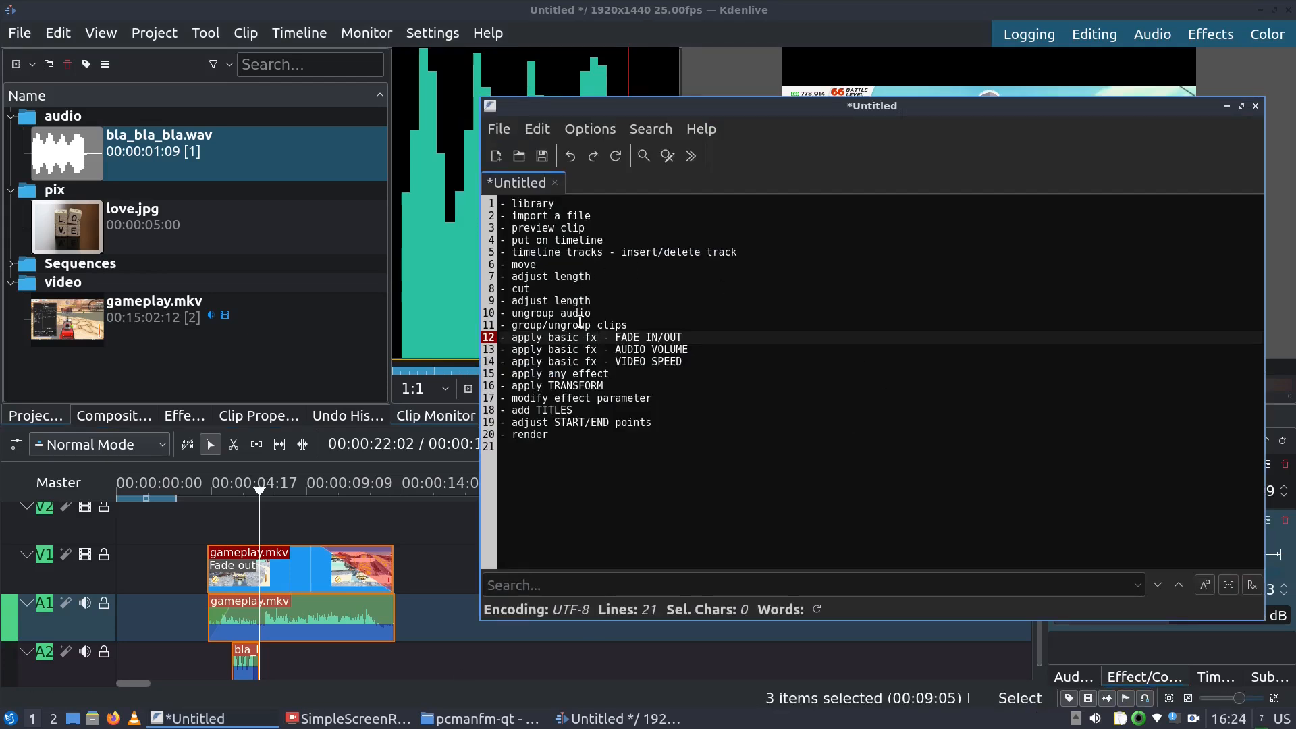
left_click(577, 361)
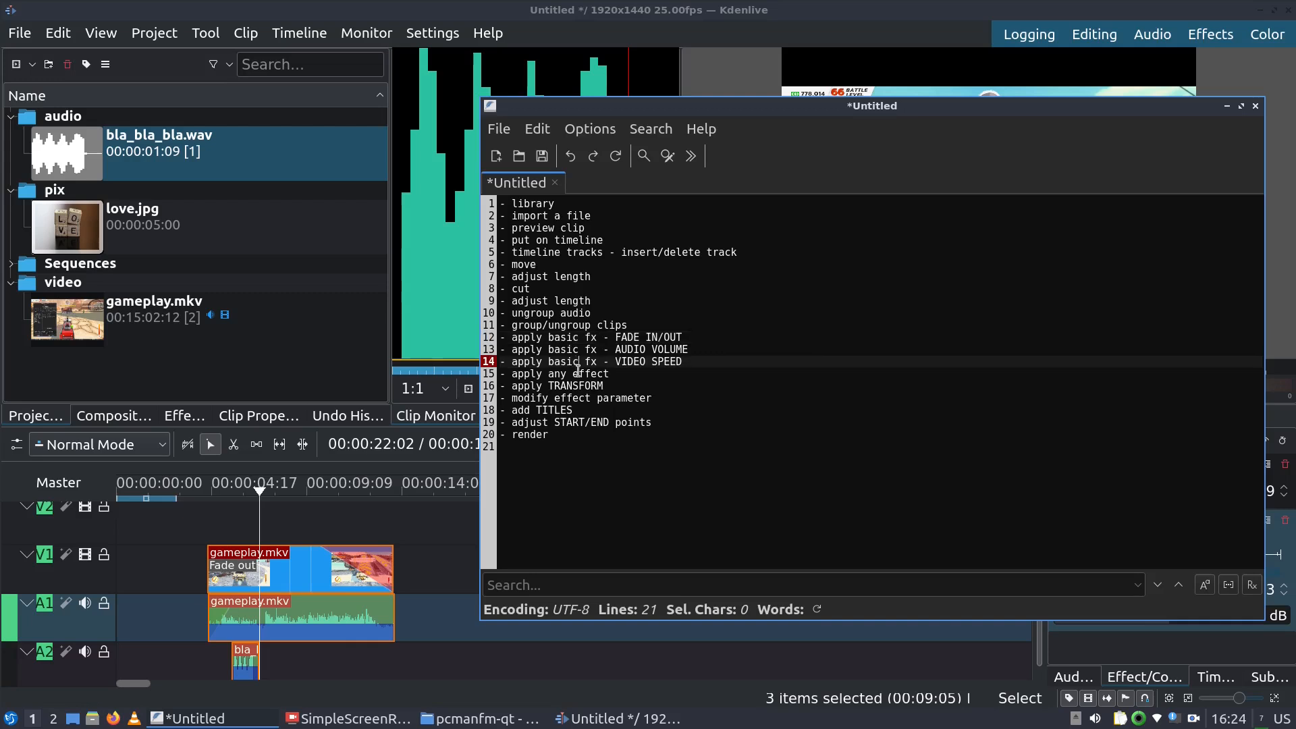
left_click(544, 7)
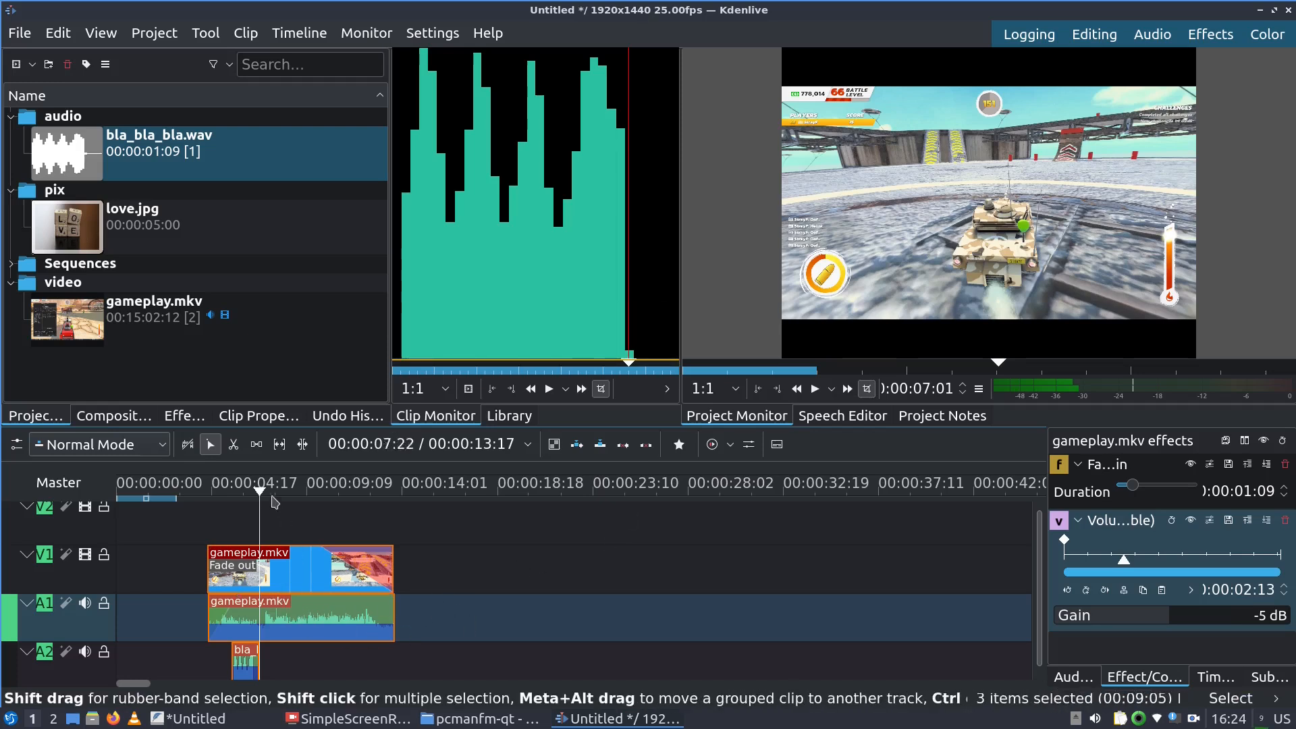
Move the three grouped clips later on the timeline
left_click_drag(277, 486, 260, 491)
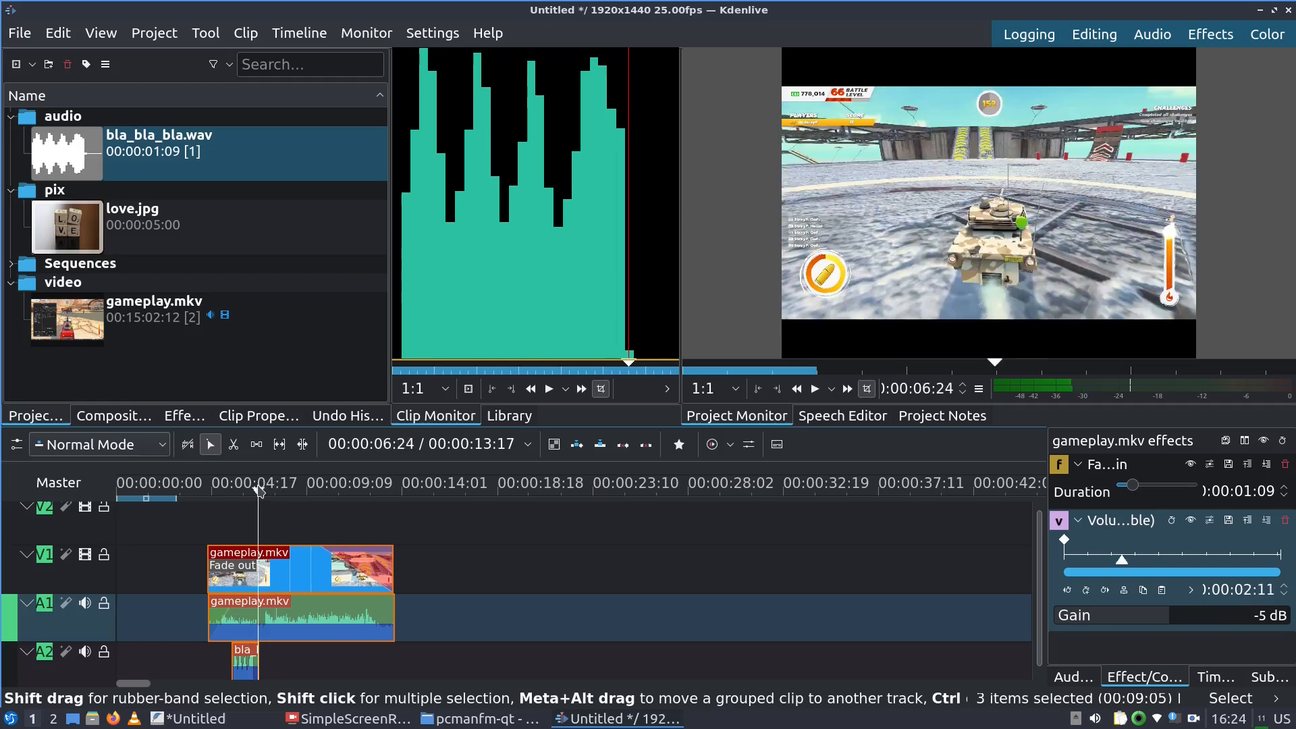
left_click(356, 487)
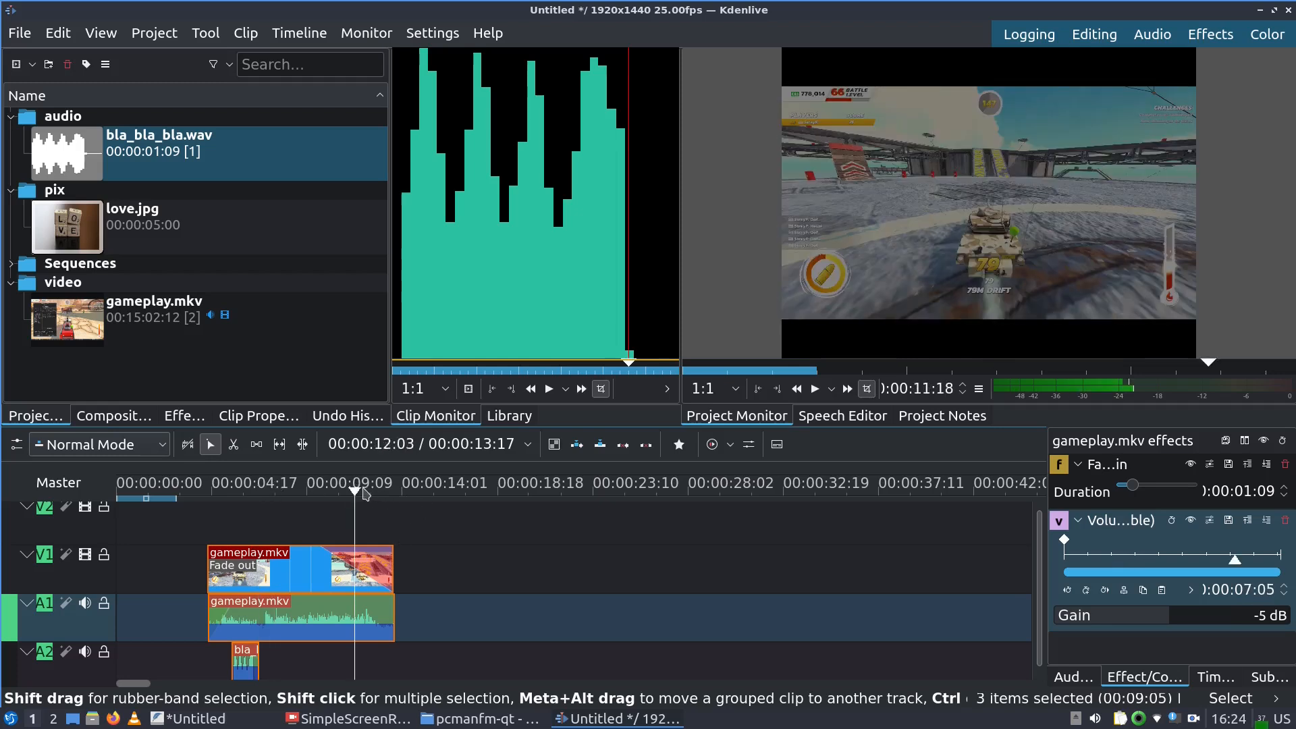
left_click_drag(236, 491, 173, 491)
left_click_drag(260, 580, 467, 580)
Extend the starts of the V1 gameplay video and A1 gameplay audio earlier, previewing the result
left_click(383, 492)
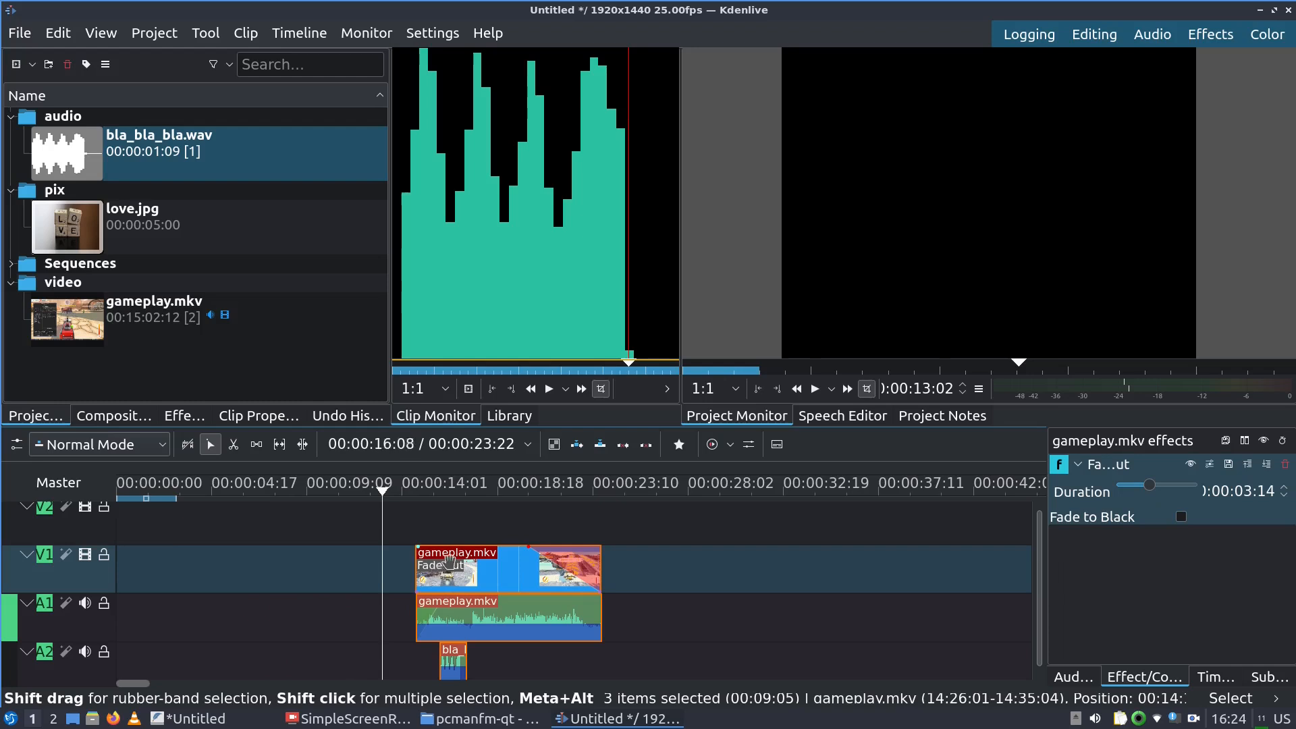
left_click(334, 491)
left_click_drag(412, 574, 338, 575)
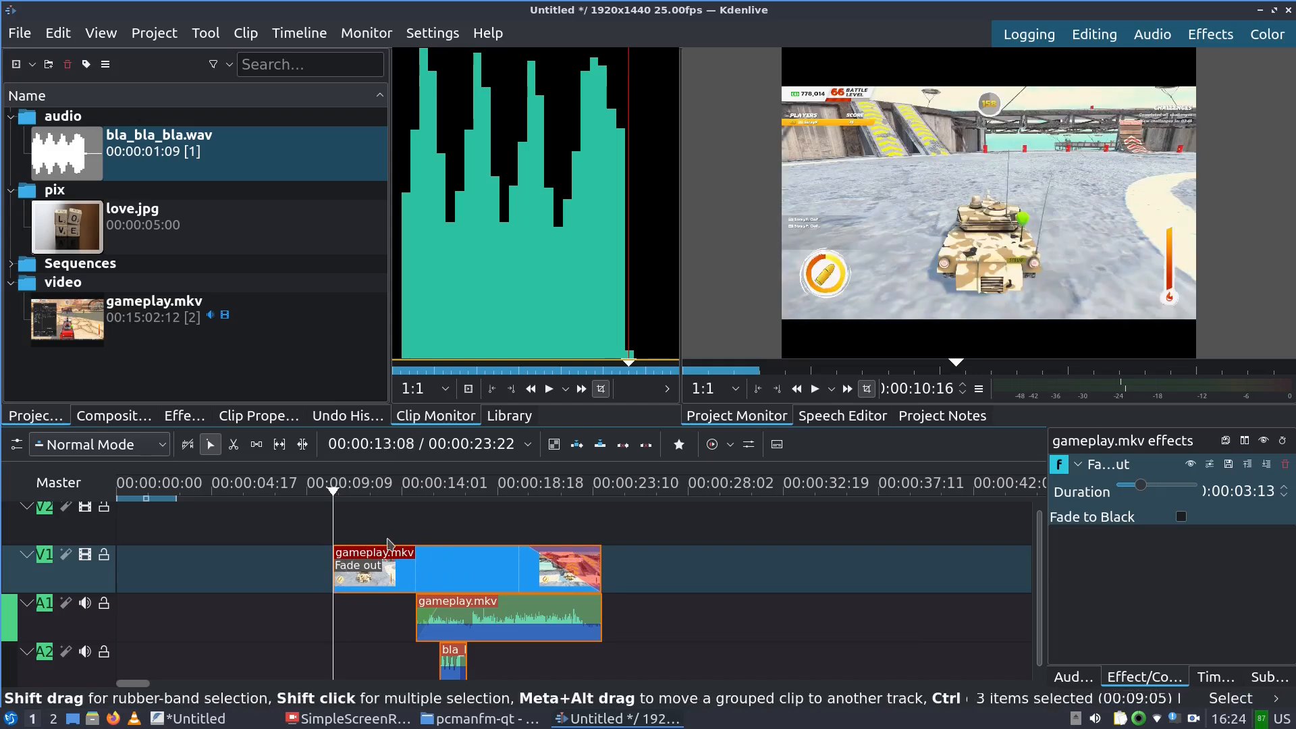
key("space")
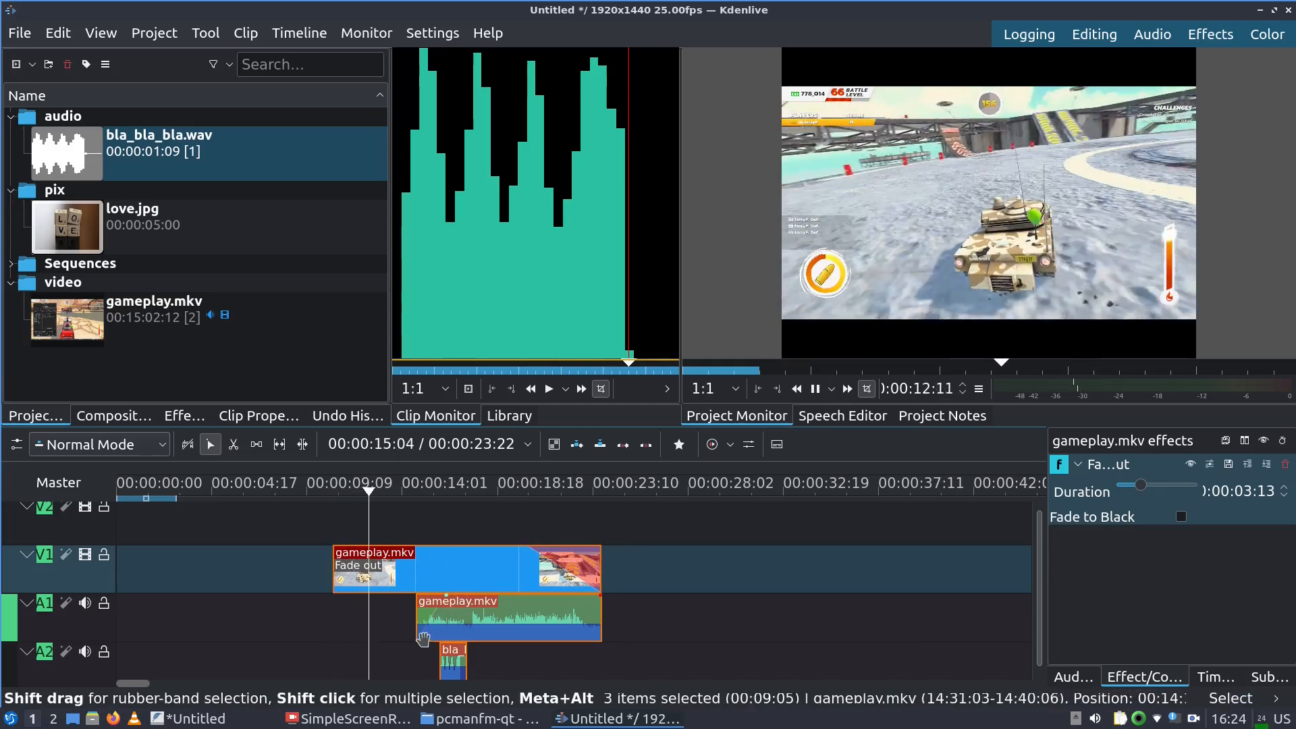
key("space")
left_click_drag(417, 629, 189, 616)
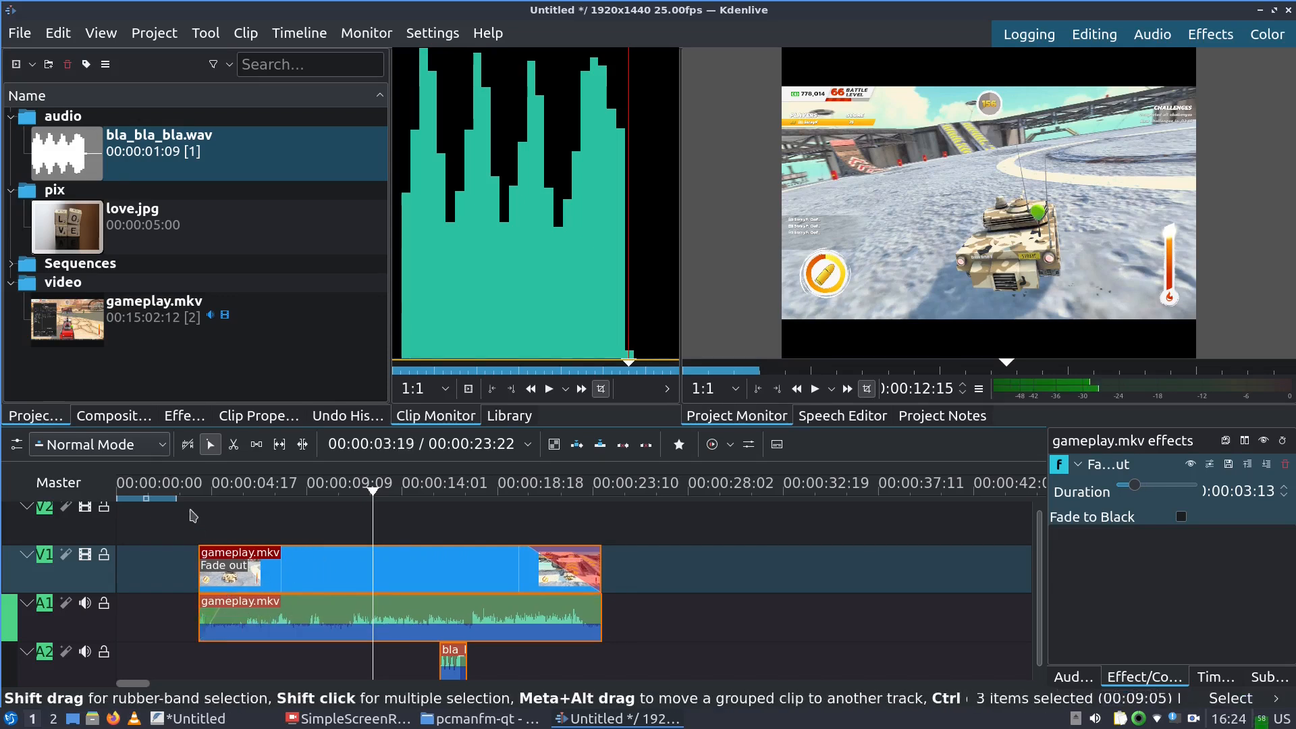
left_click(156, 489)
key("space")
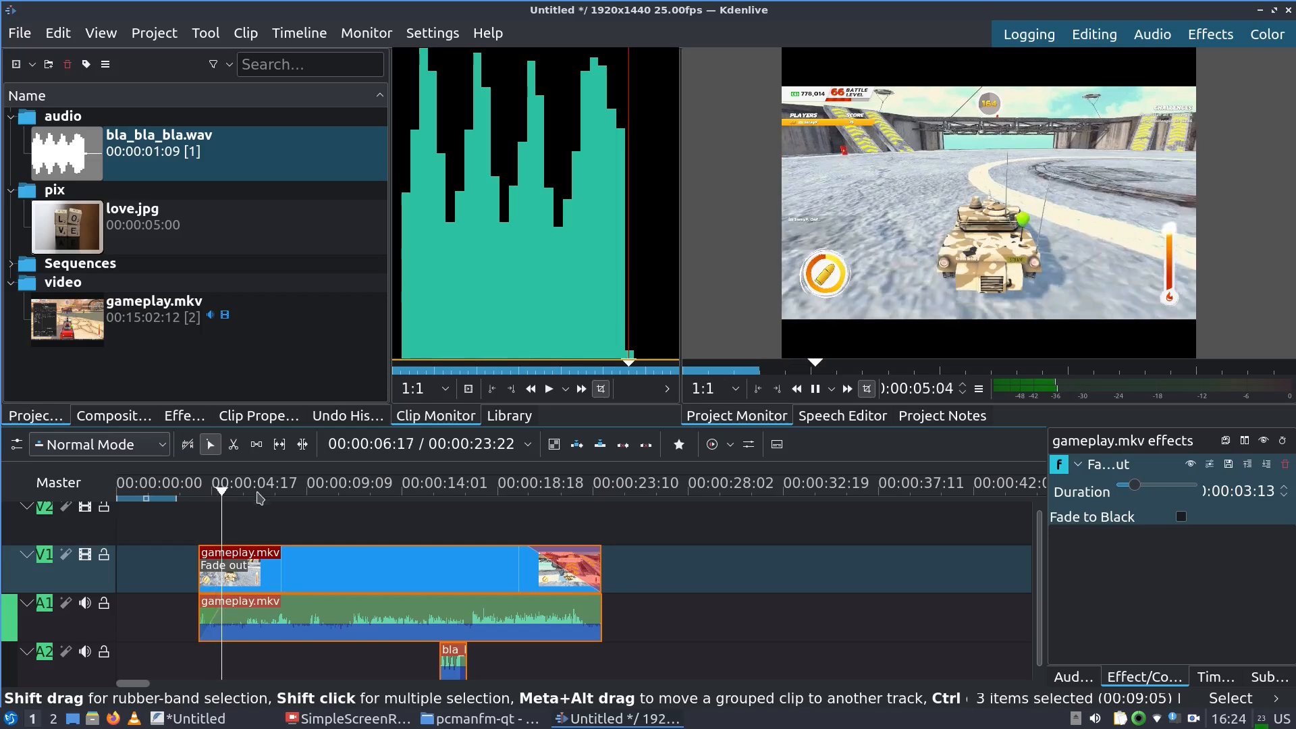
key("space")
Shift the gameplay clips right and extend them back to start at 00:00:03:00, then preview
left_click_drag(282, 620, 490, 620)
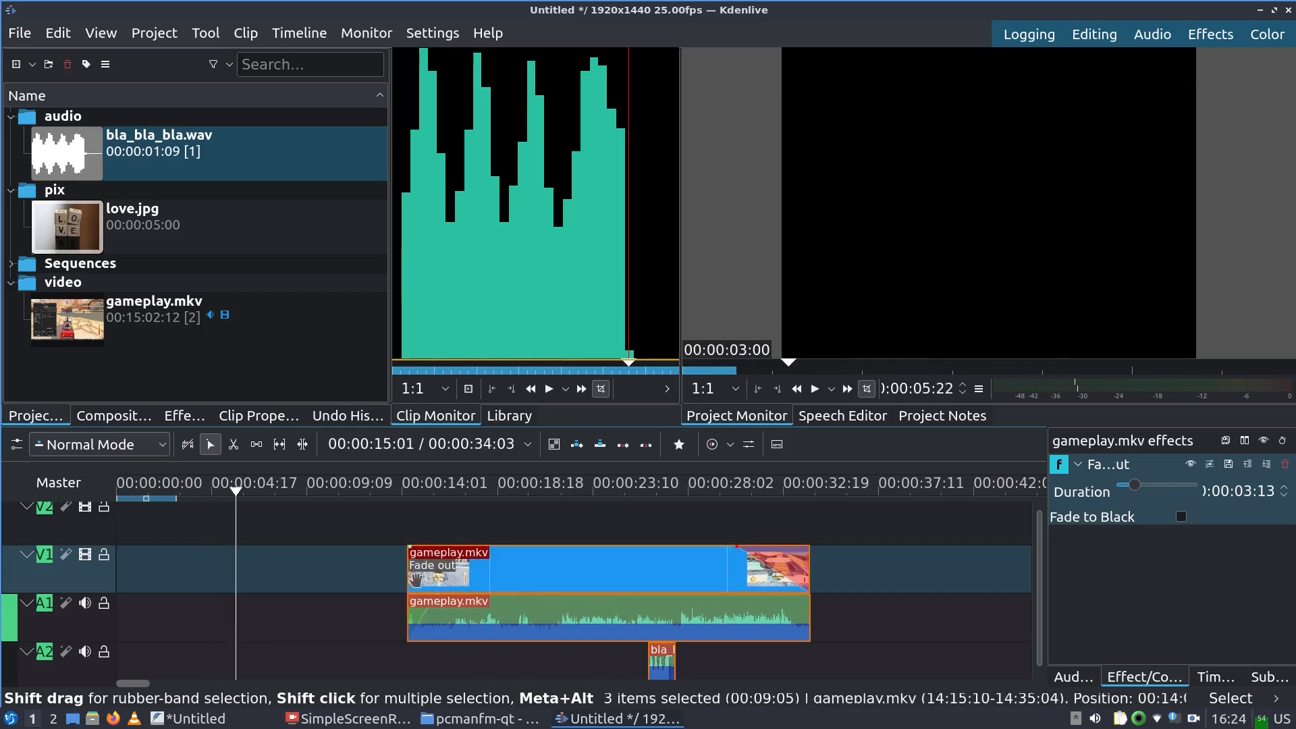
left_click_drag(409, 570, 177, 569)
left_click(179, 486)
key("space")
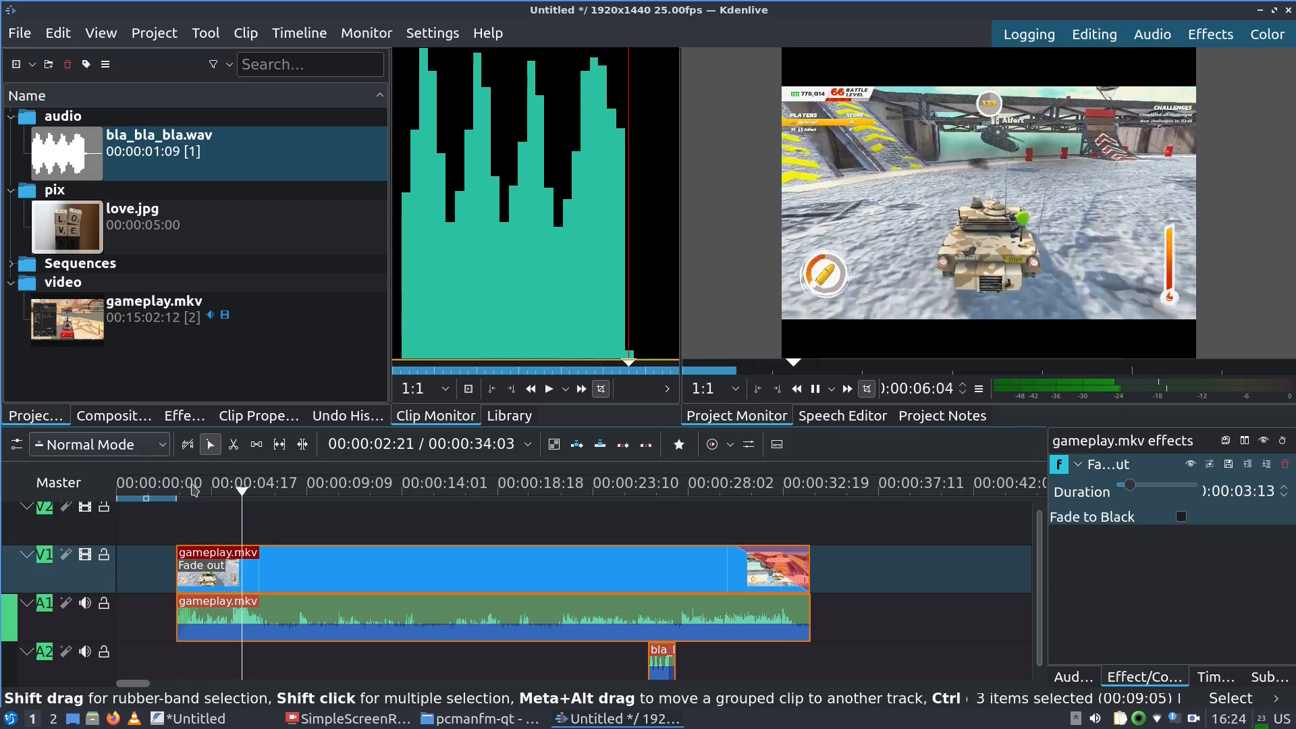
key("space")
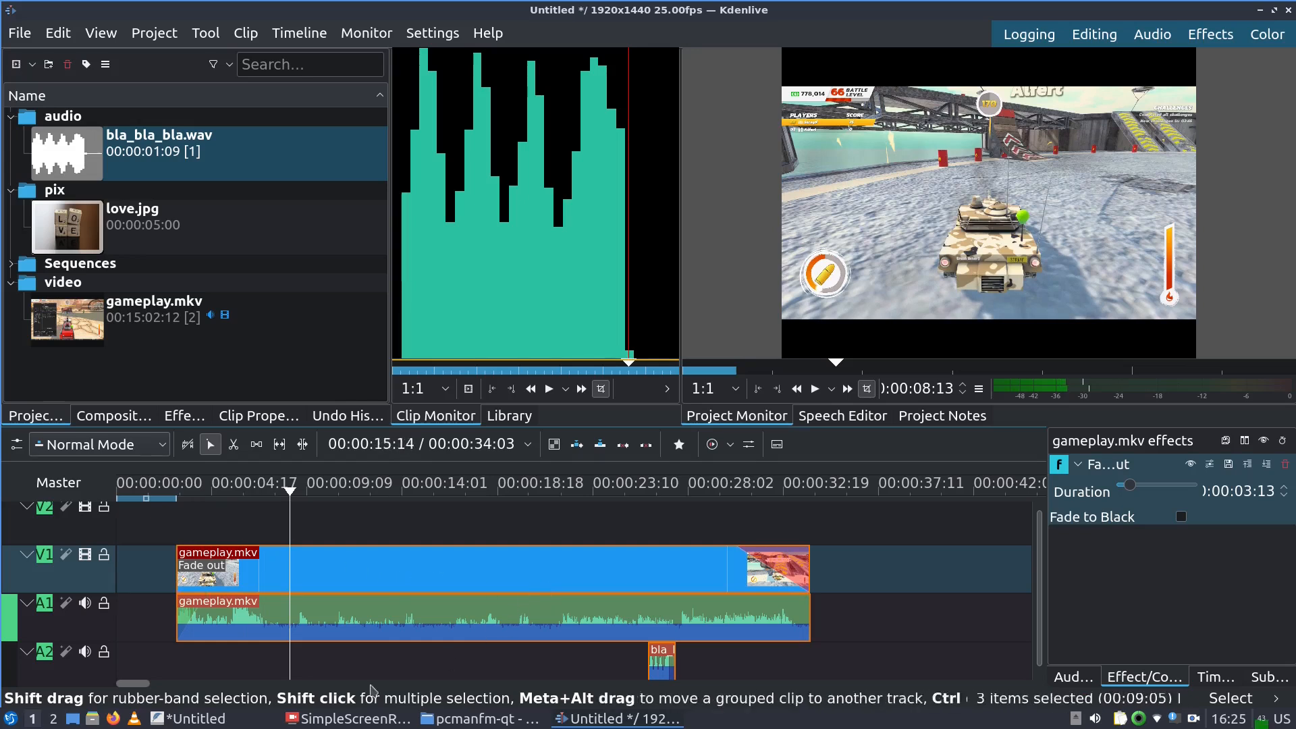
Set the gameplay clip speed to 12.18%, stretching the project to 00:04:18:20
right_click(321, 575)
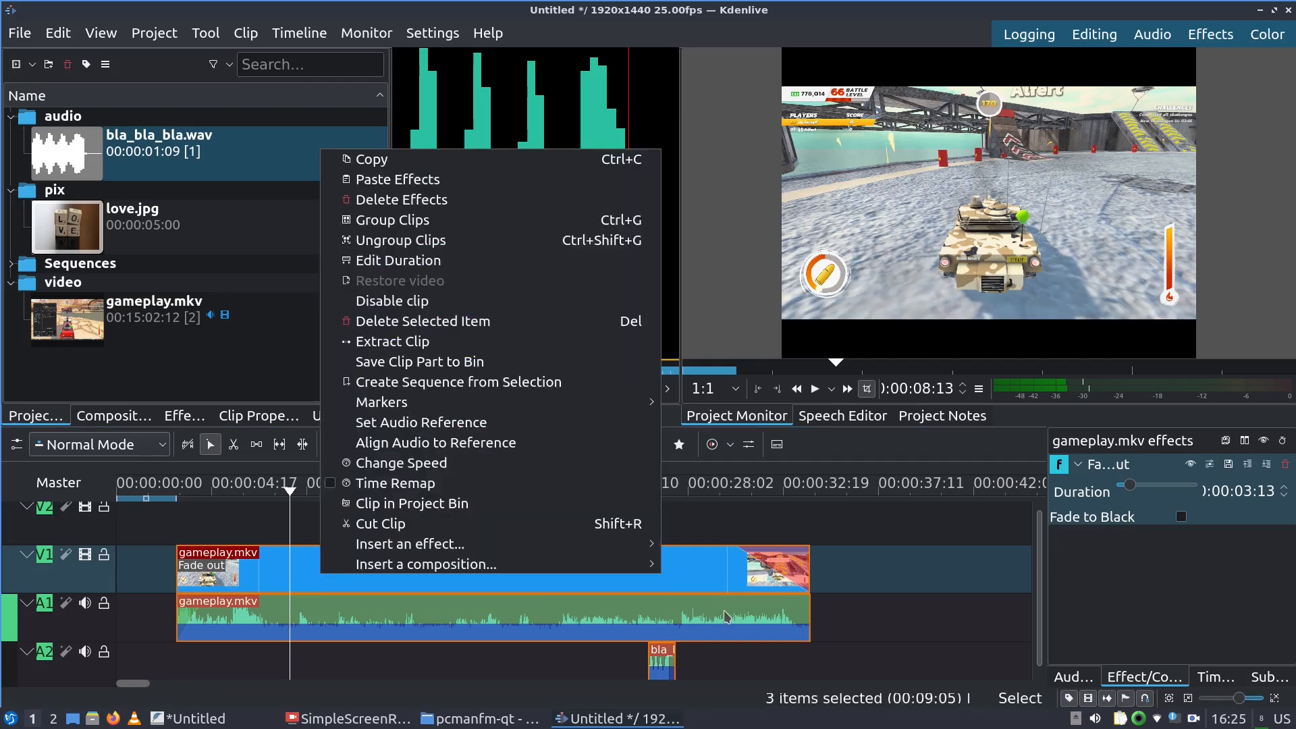
mouse_move(629, 552)
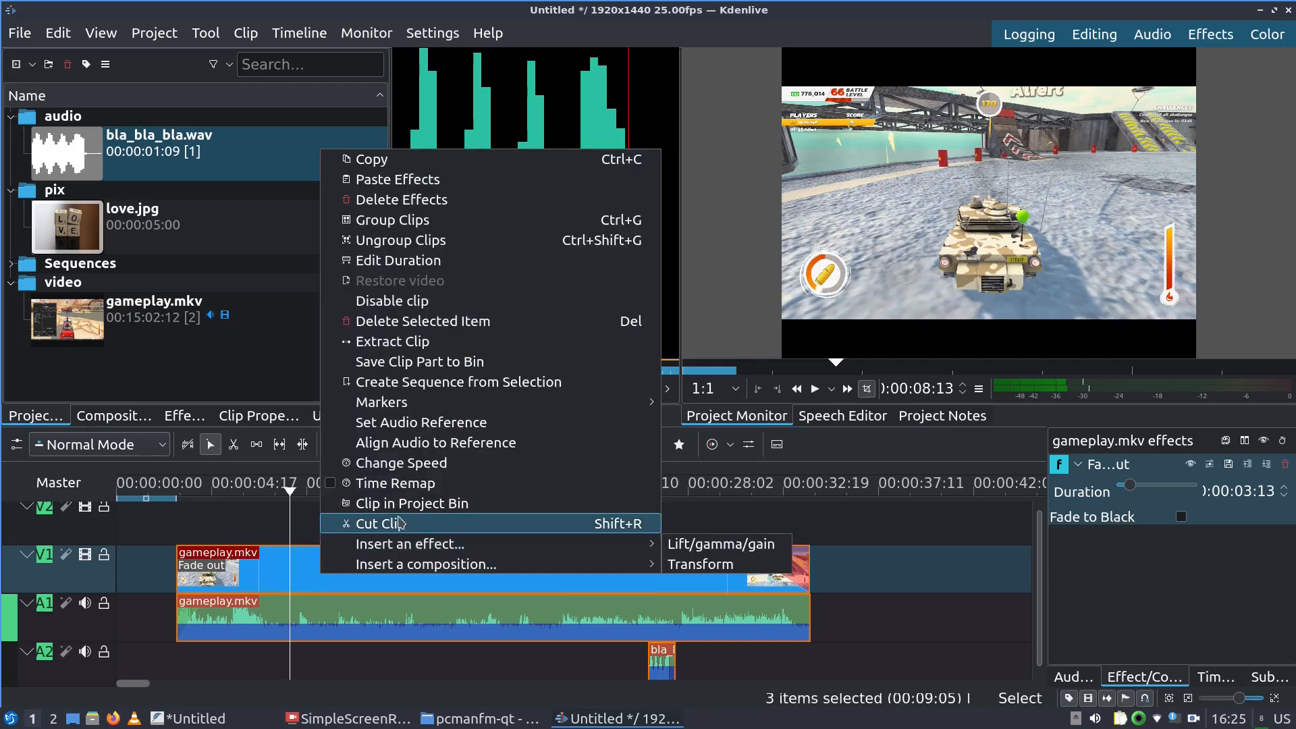
left_click(389, 464)
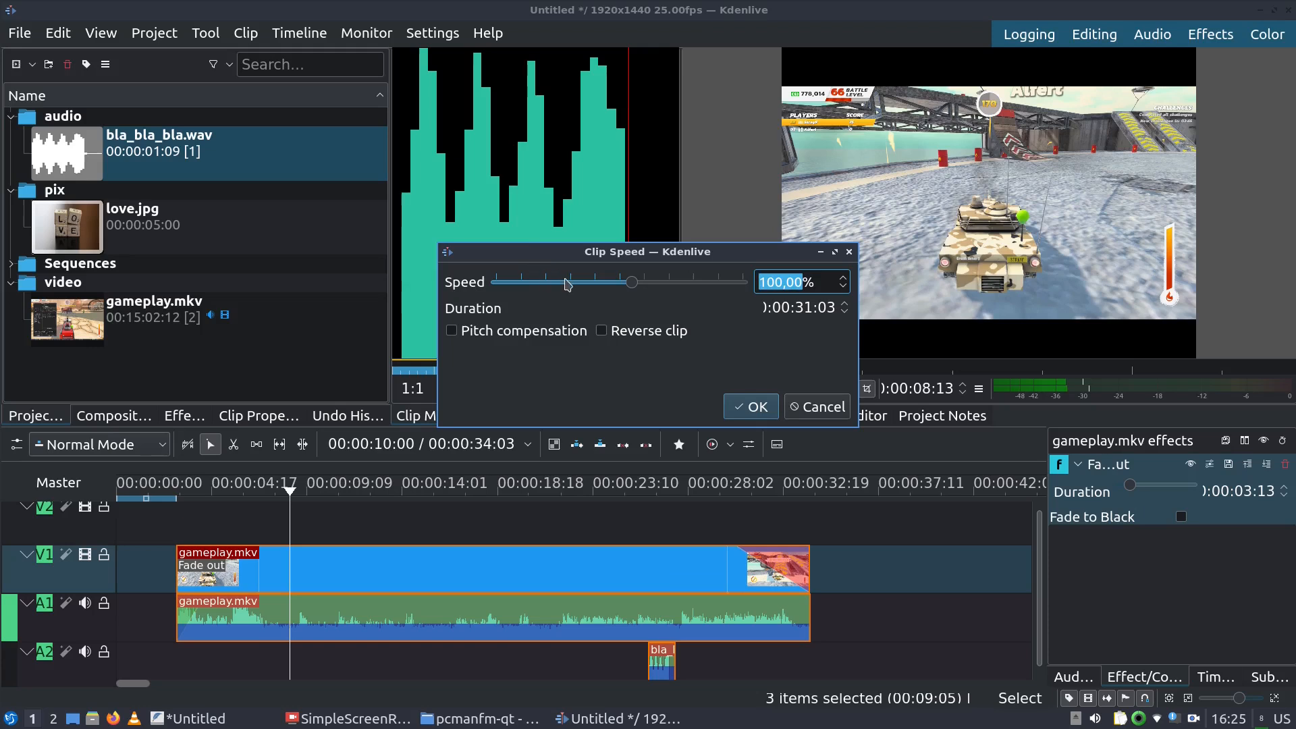
left_click_drag(631, 284, 570, 292)
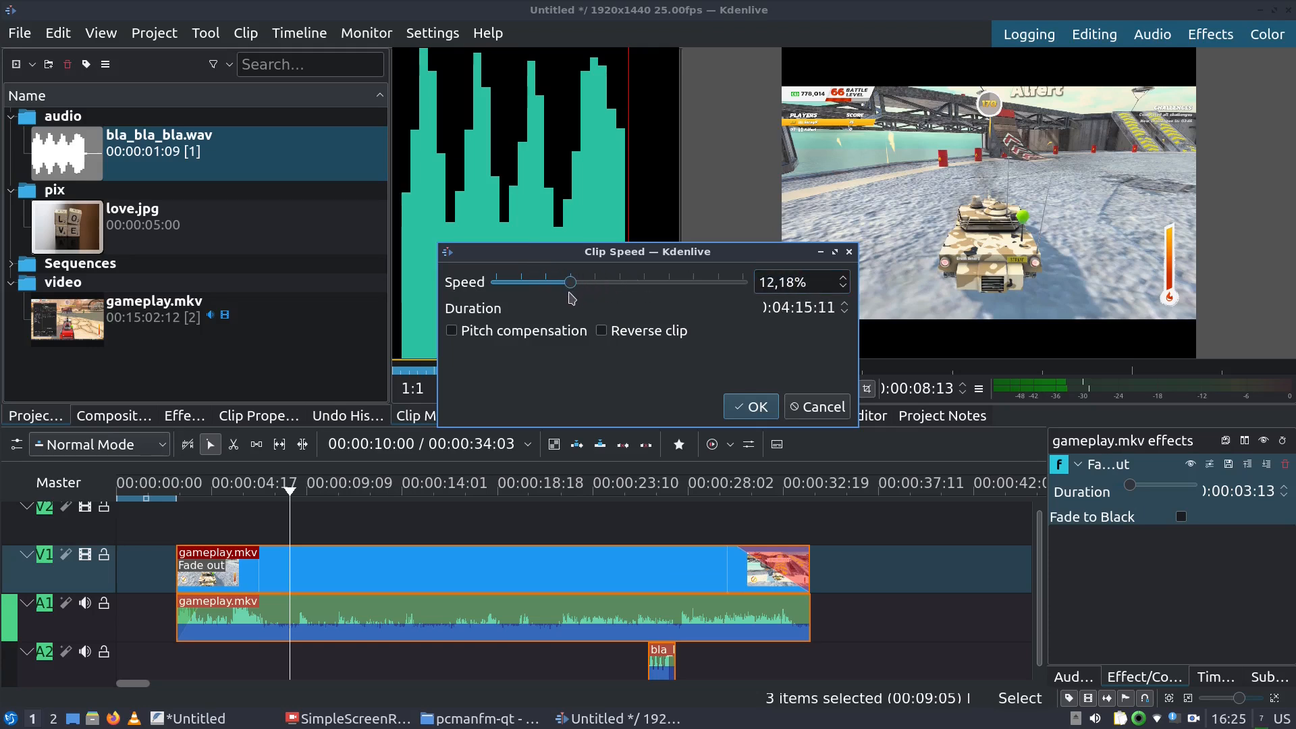
left_click(748, 408)
mouse_move(447, 712)
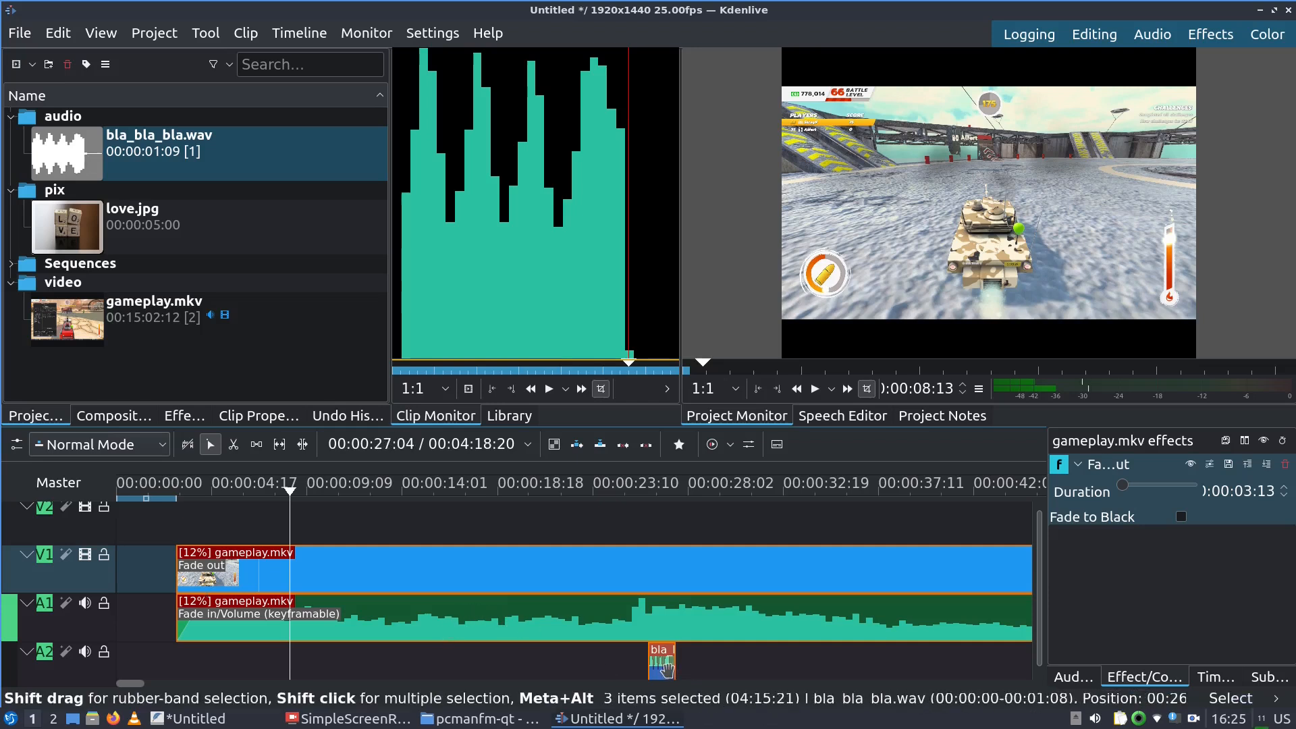
left_click(181, 487)
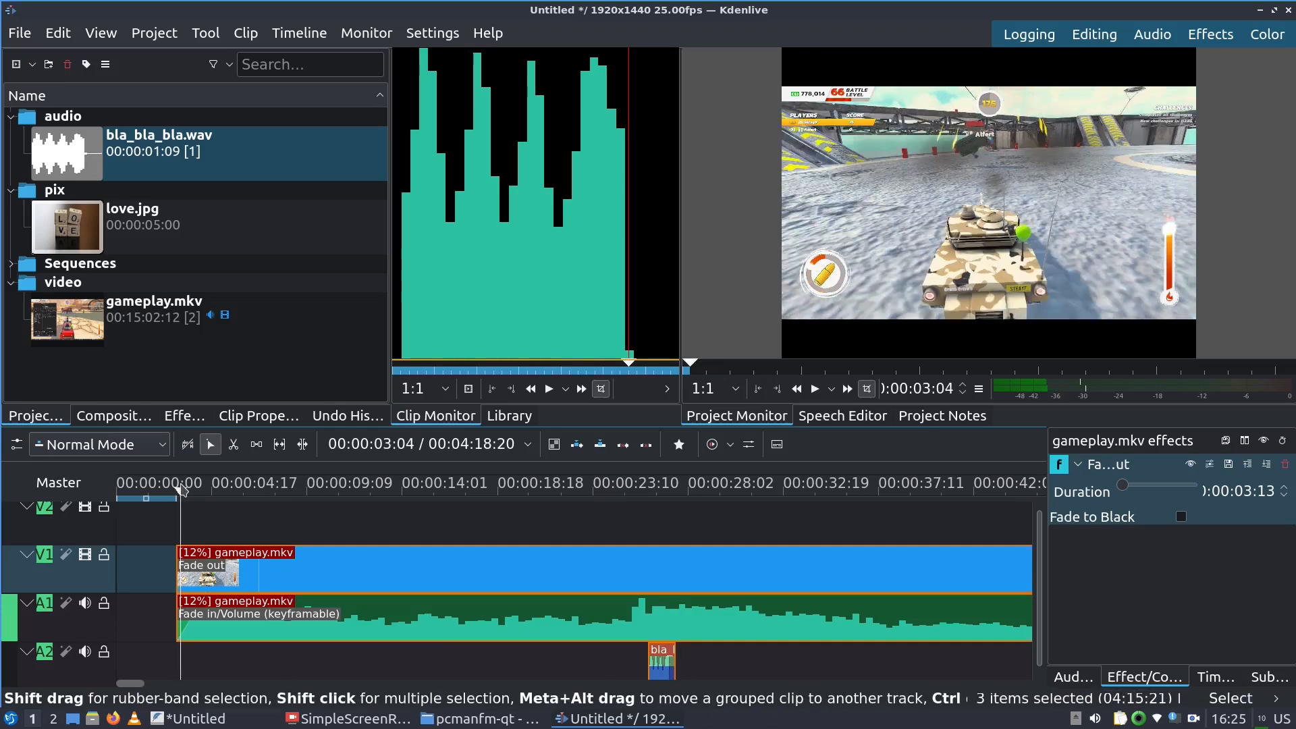
Preview the slowed gameplay clip from about 2 seconds, then undo the 12% speed change
left_click(176, 489)
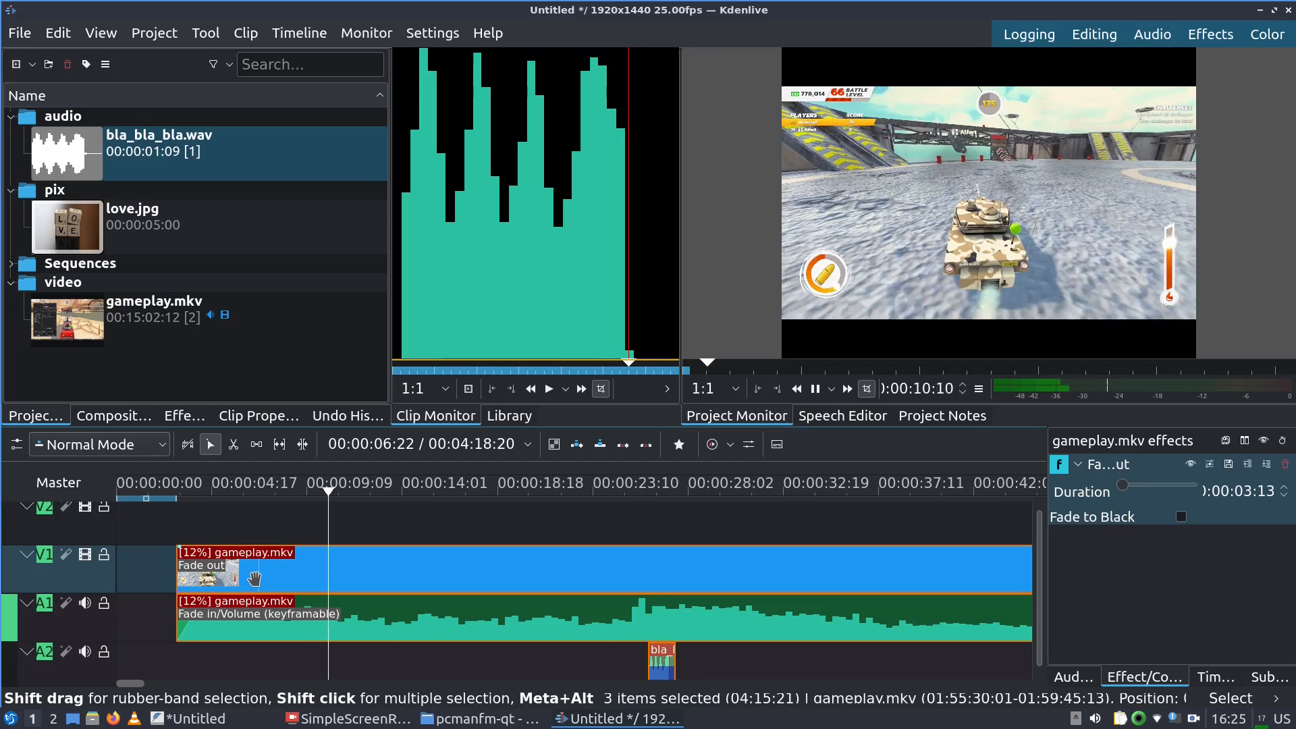
key("space")
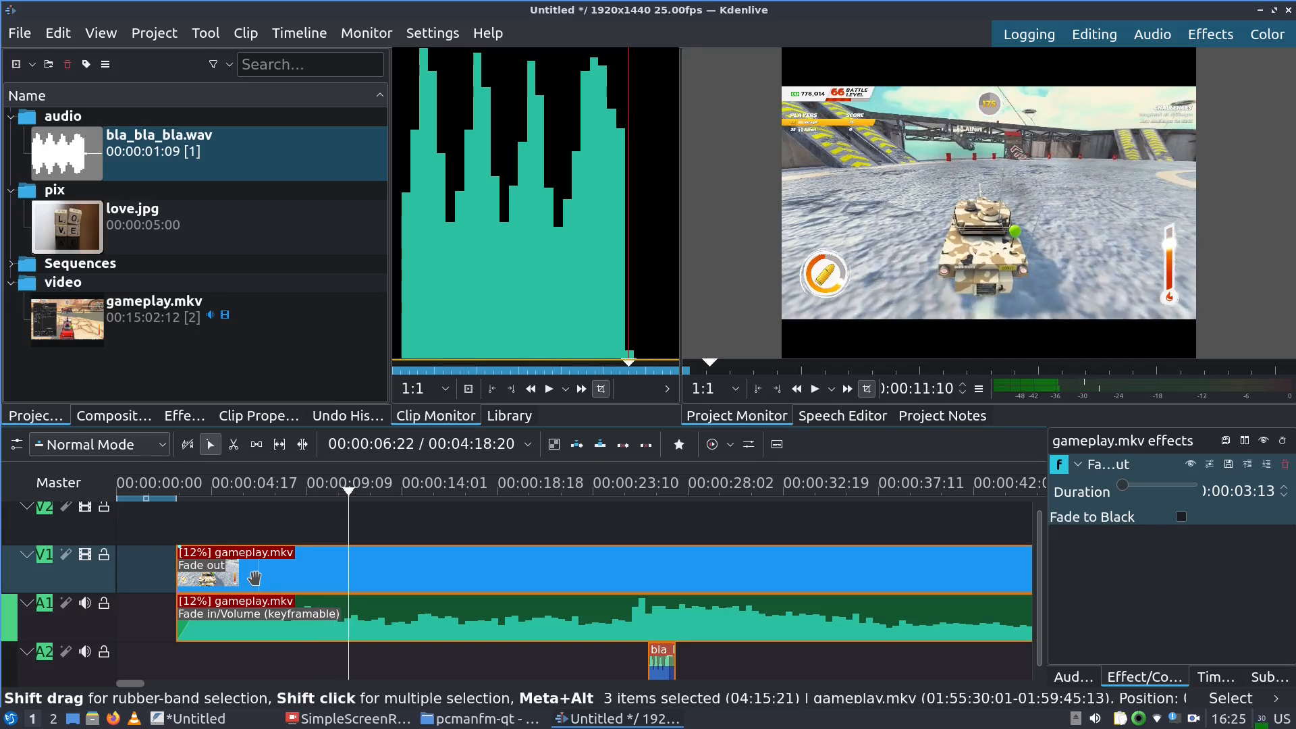
key("ctrl+z")
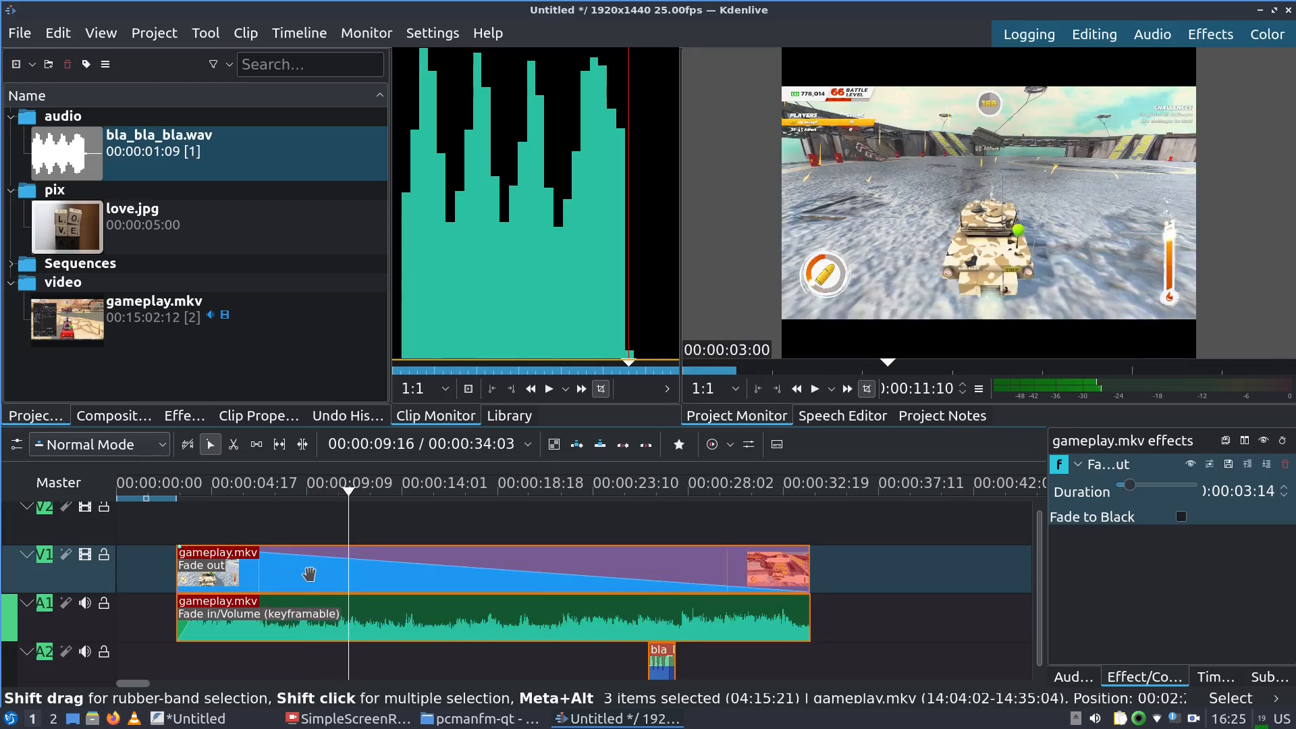
Change the gameplay clip's speed to about 786% with Change Speed
right_click(287, 567)
mouse_move(419, 560)
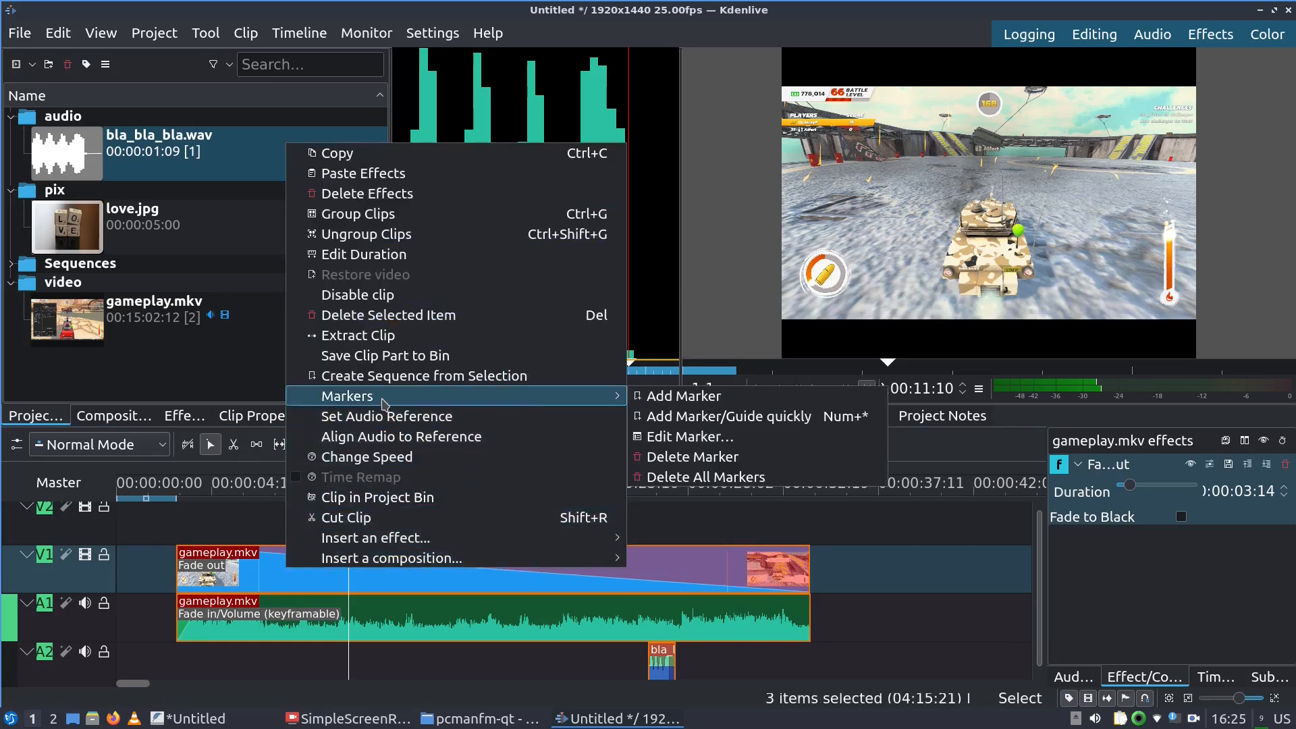
left_click(377, 457)
left_click_drag(631, 282, 714, 300)
left_click_drag(714, 300, 694, 302)
left_click(742, 418)
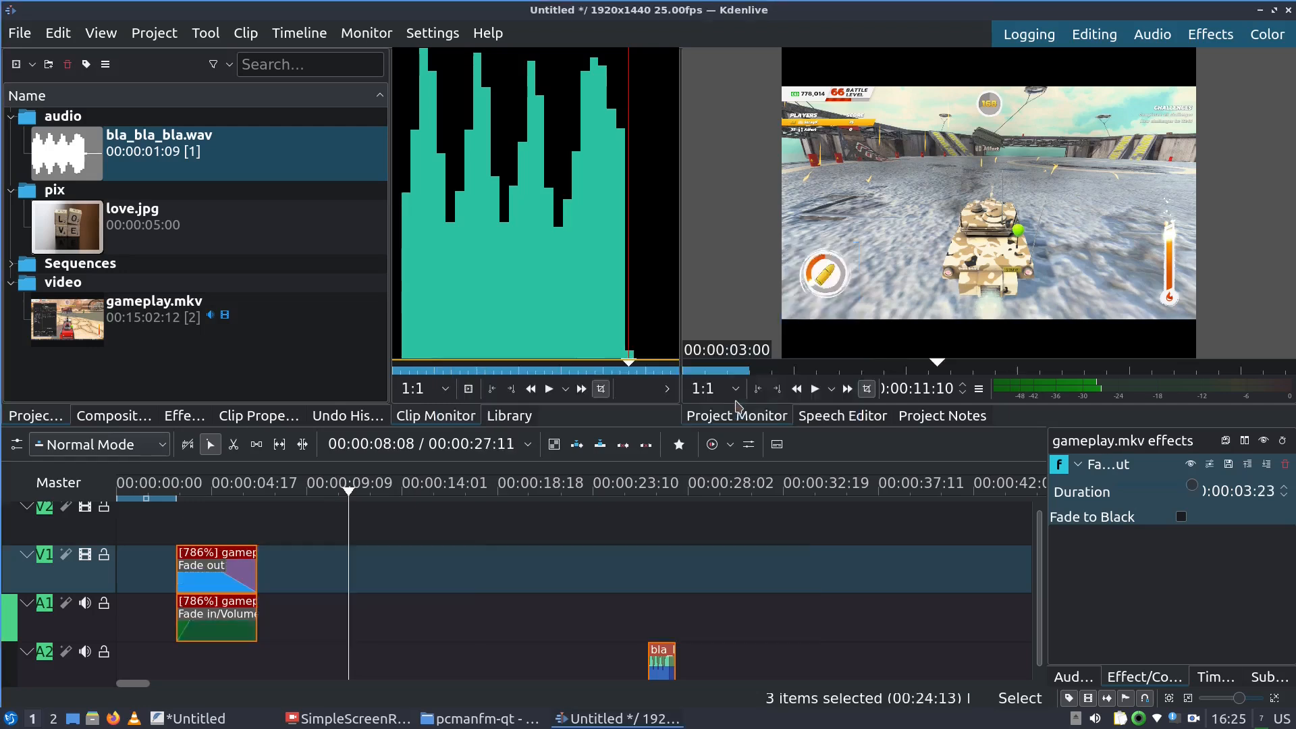
Preview the sped-up gameplay clip from about 2 seconds
left_click(182, 491)
key("space")
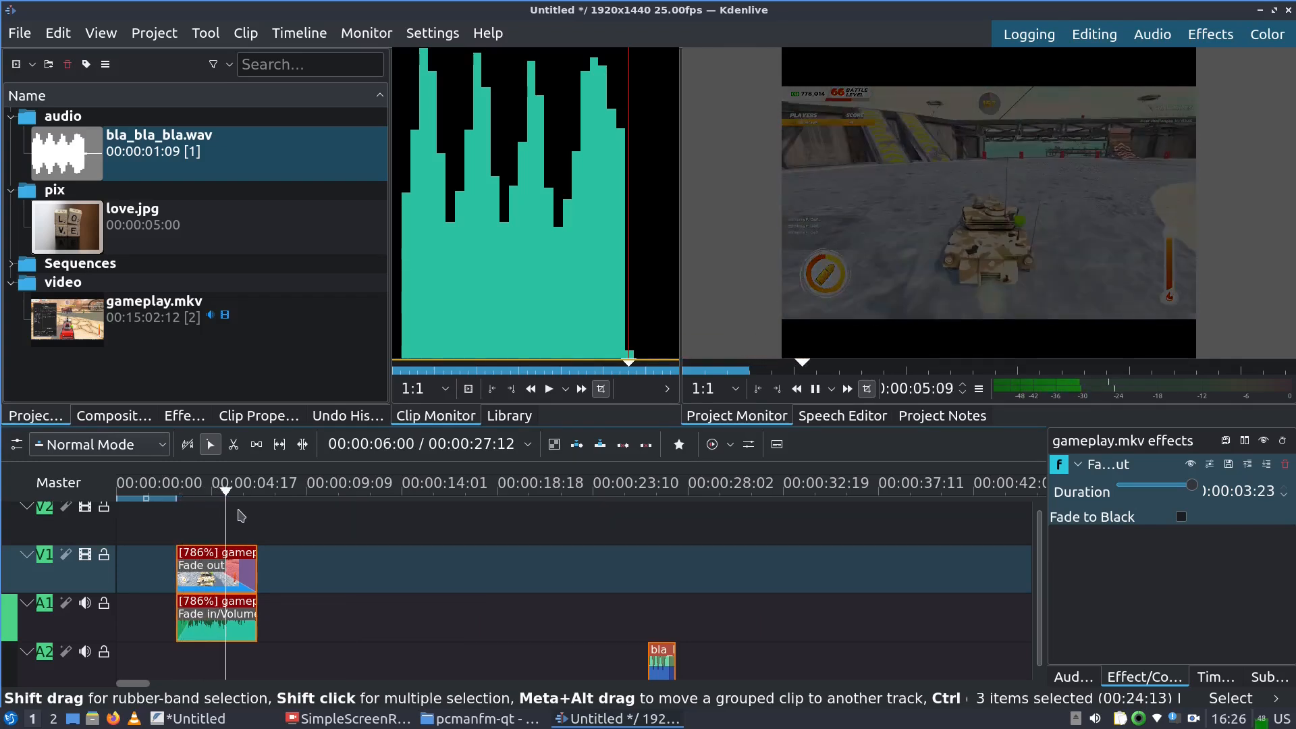
key("space")
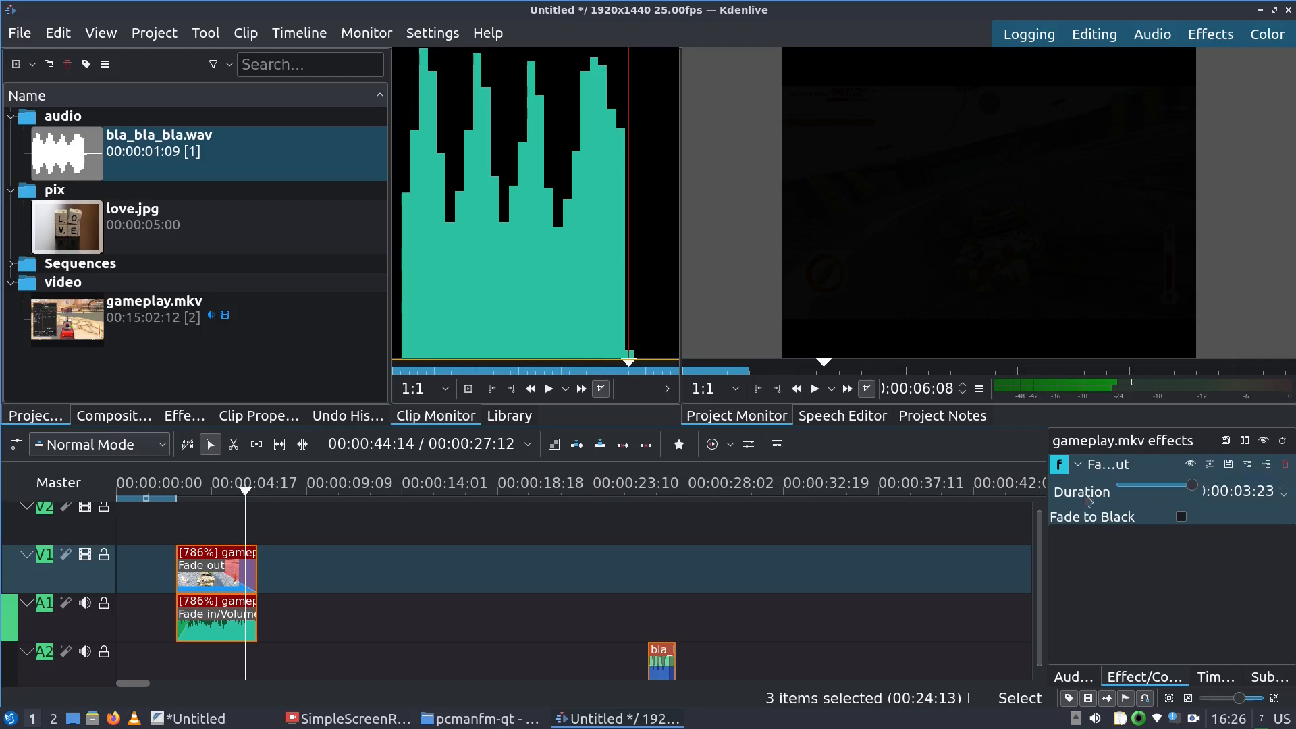
Remove the gameplay clip's fade-out and preview it from about 2 seconds
left_click(1285, 464)
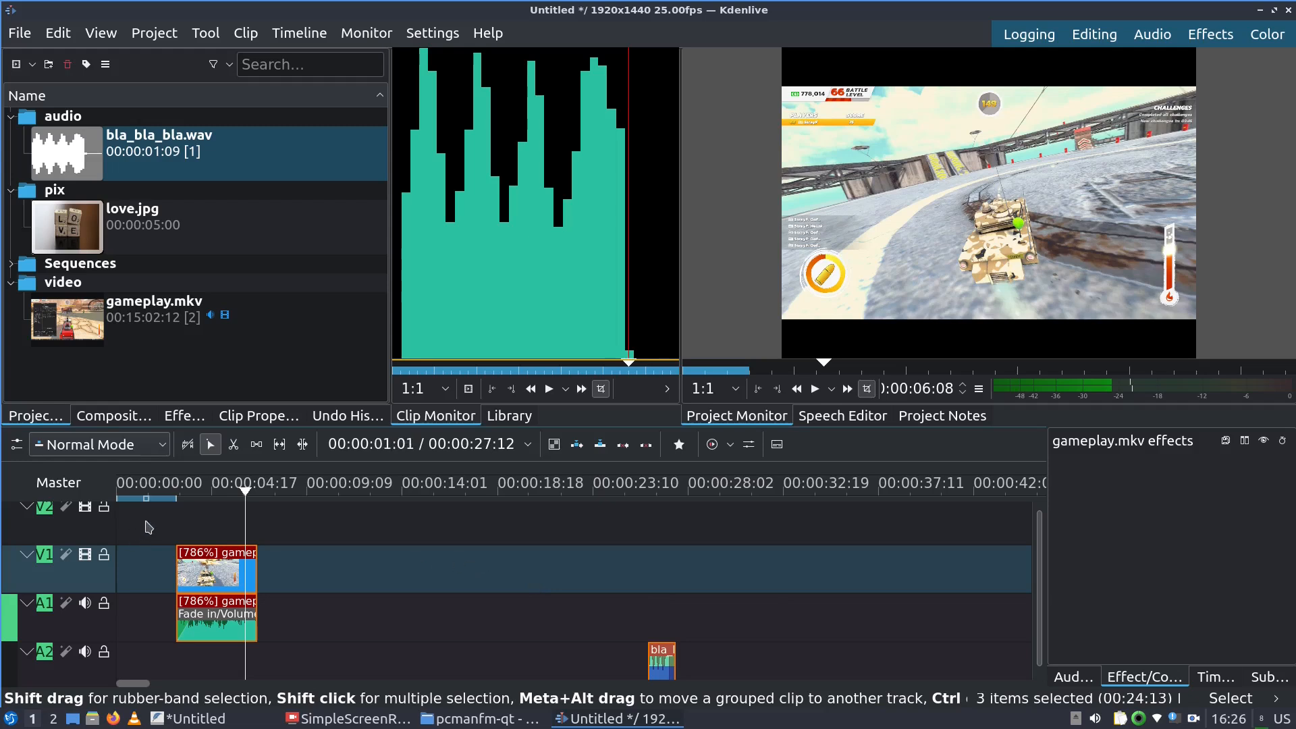
left_click(168, 488)
key("space")
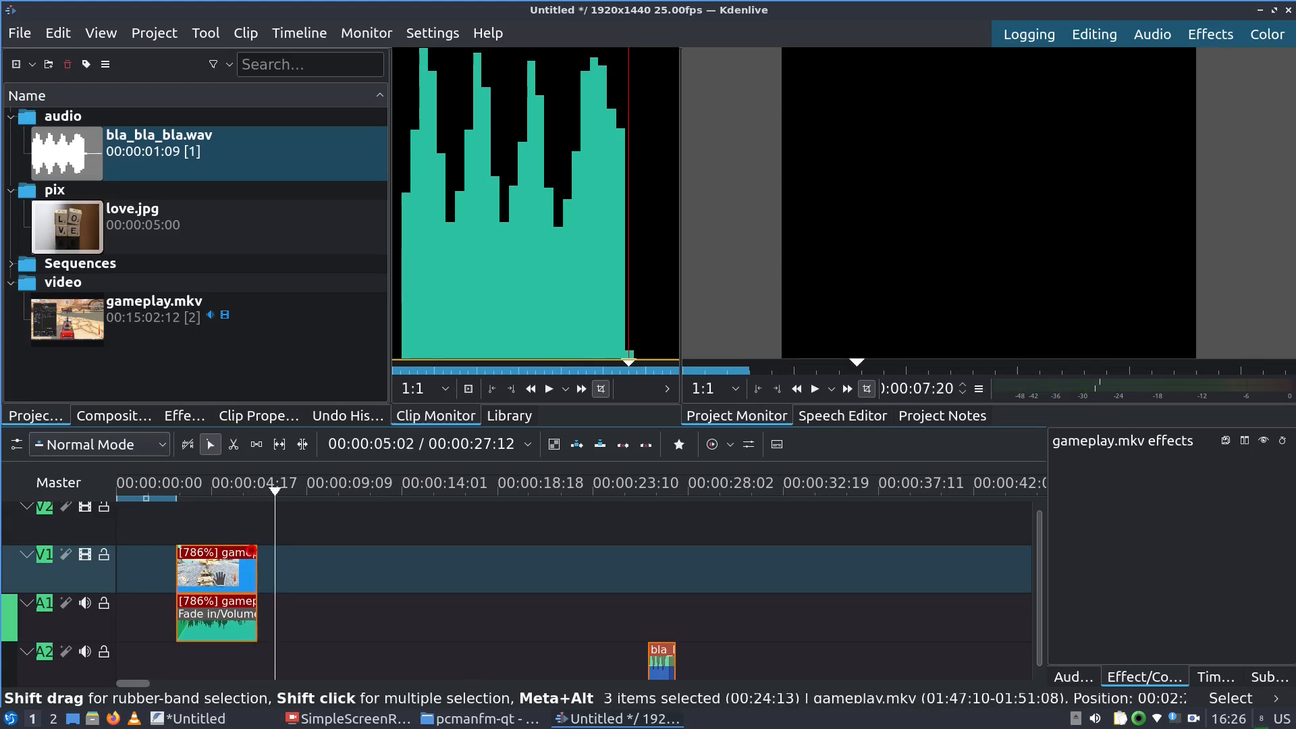
Undo twice to restore the fade-out and normal speed, then bring the FeatherPad notes forward
key("ctrl+z")
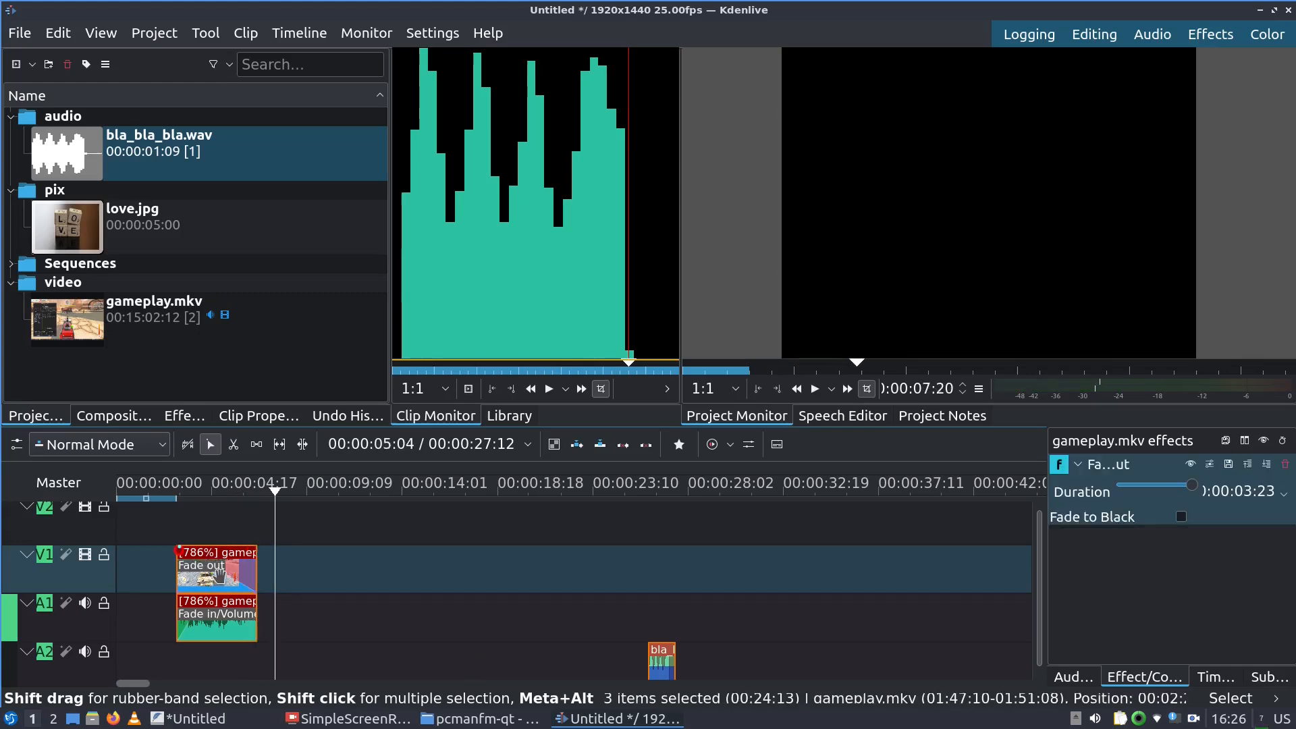
key("ctrl+z")
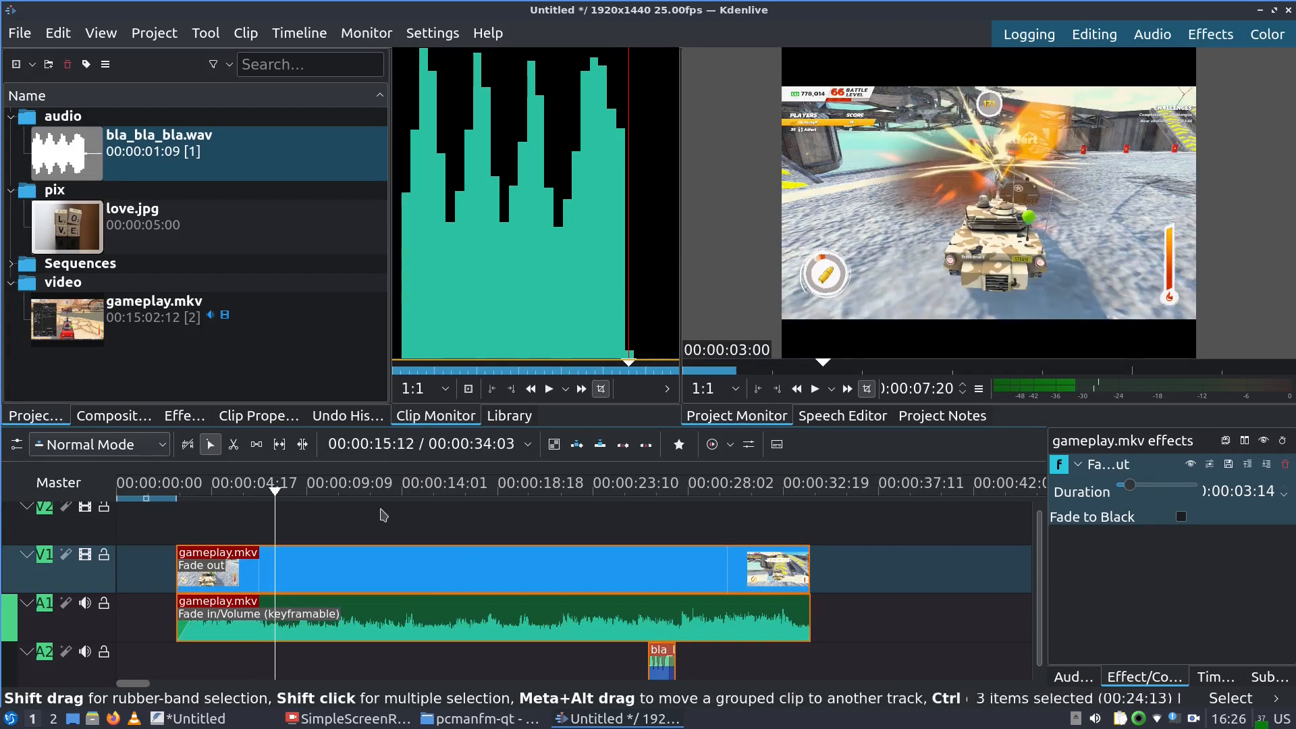
key("space")
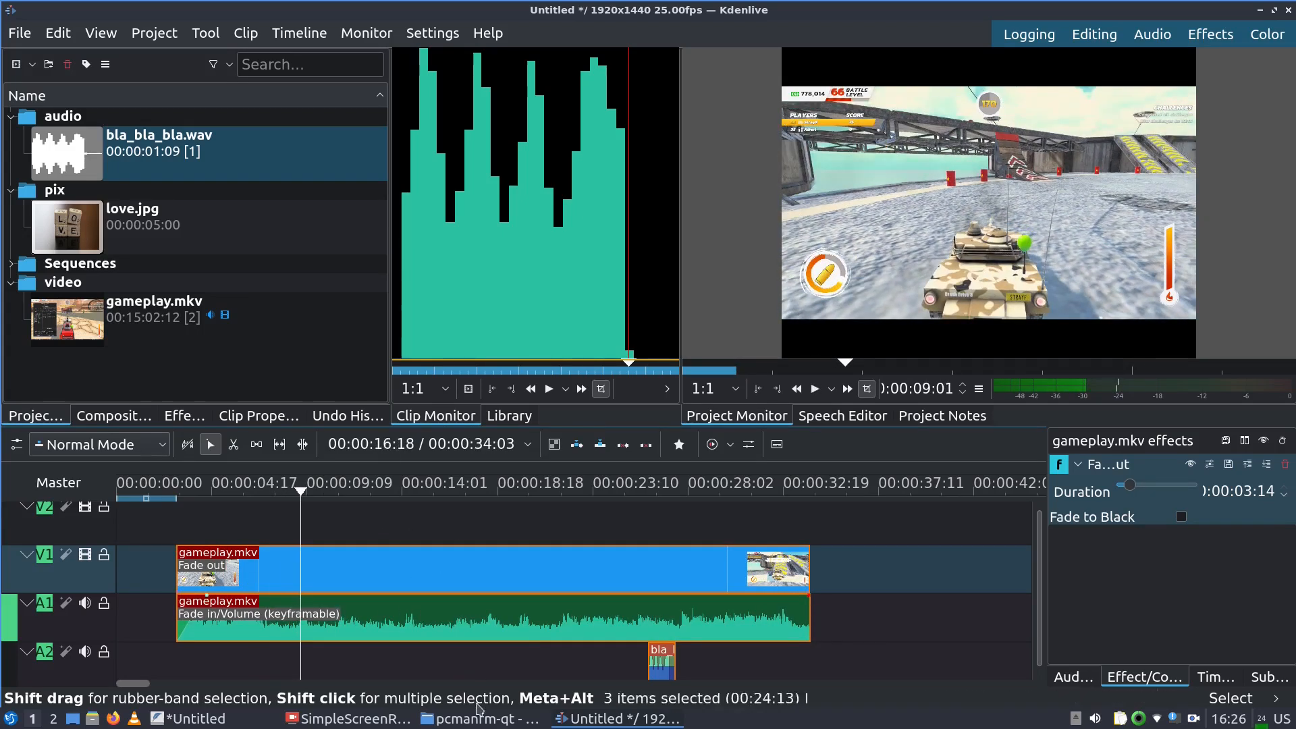
left_click(247, 722)
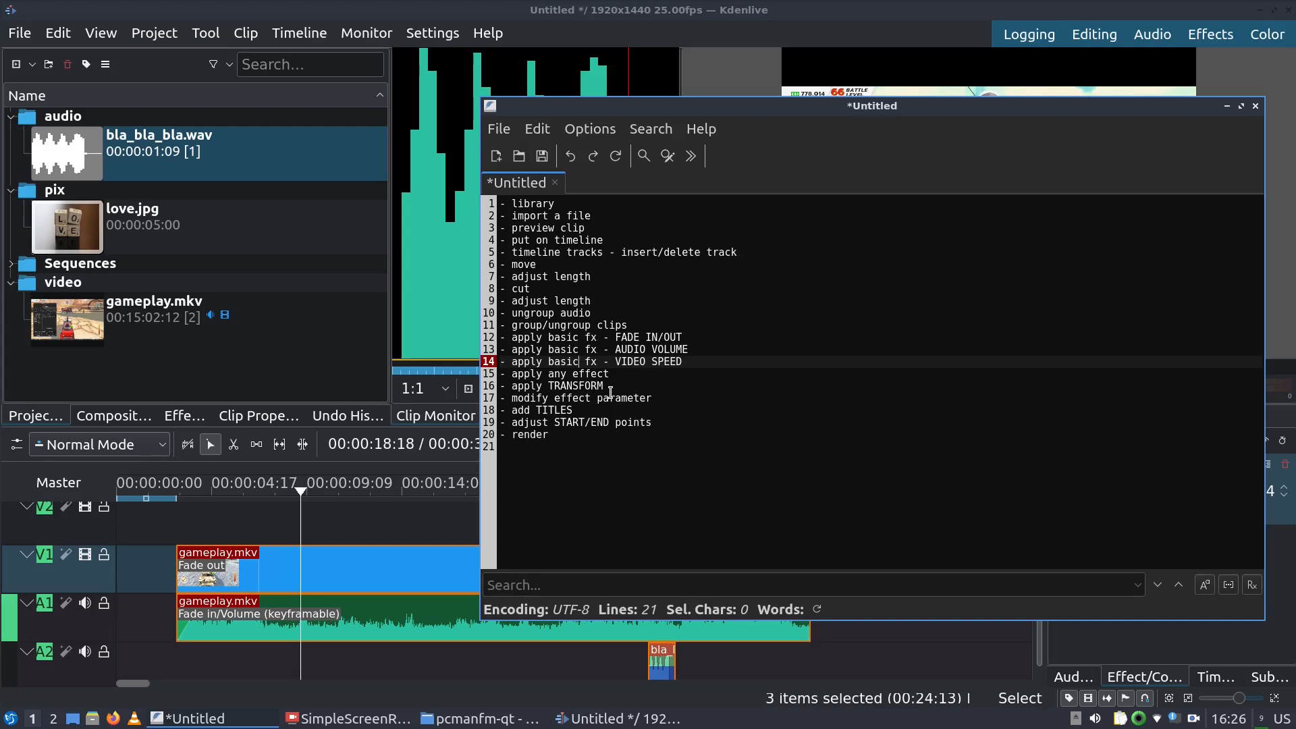
Mark the Transform task, move the gameplay clips to 0, and drop love.jpg onto V2 near 5 seconds
left_click(567, 385)
left_click(452, 12)
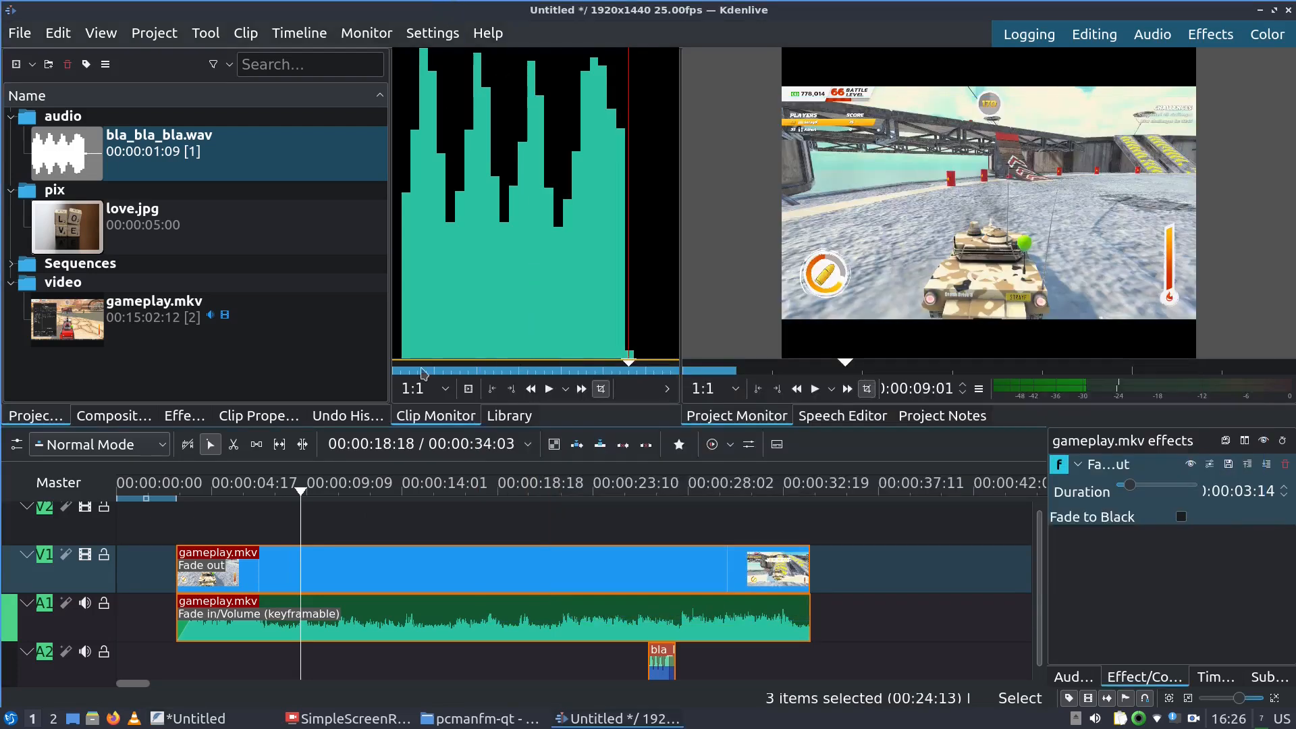
left_click_drag(580, 633, 519, 633)
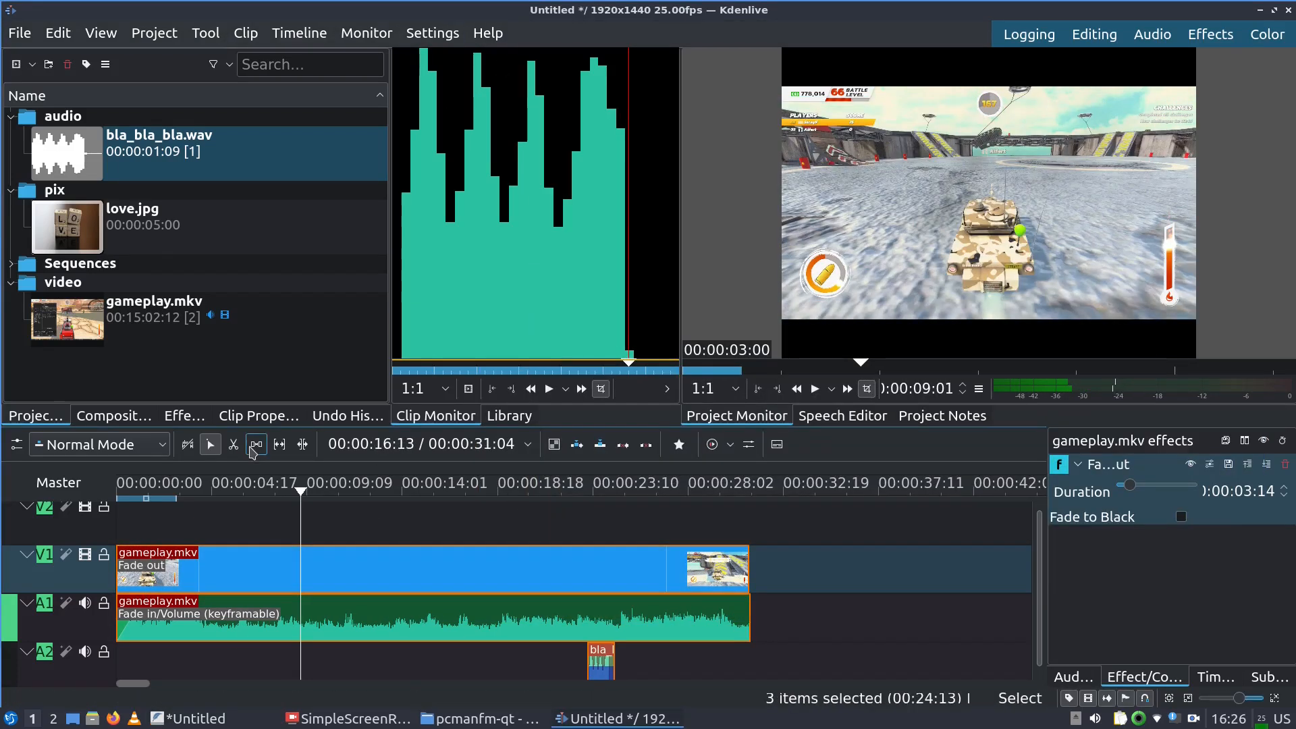
left_click_drag(47, 223, 280, 520)
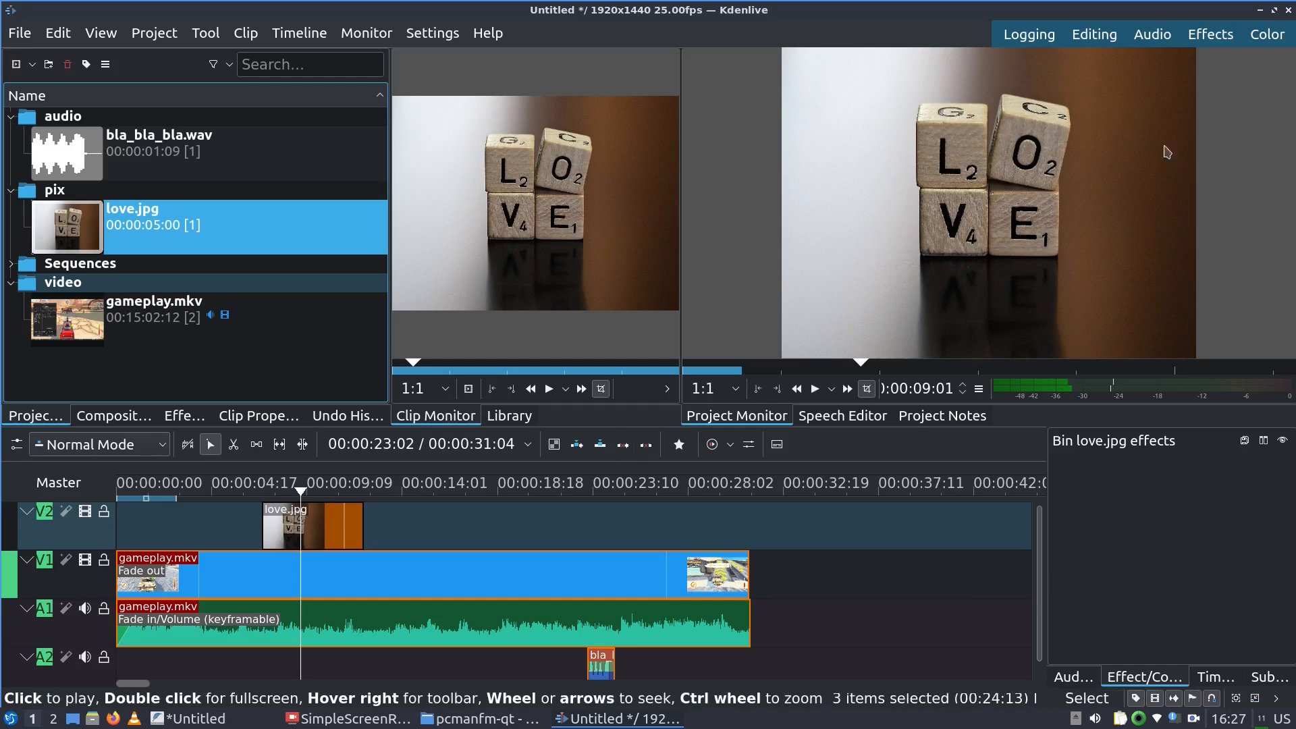
left_click(251, 491)
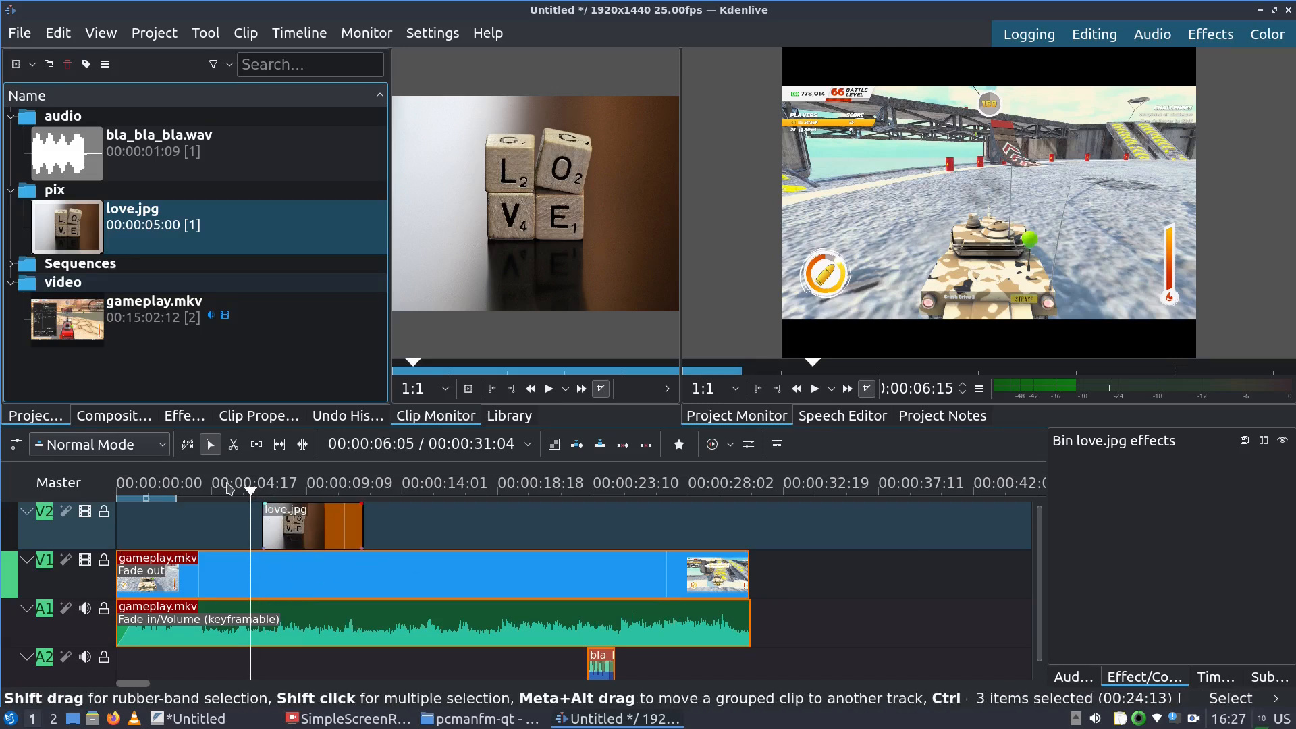
Give love.jpg a 00:00:01:06 fade-in and a 00:00:00:23 fade-out
key("space")
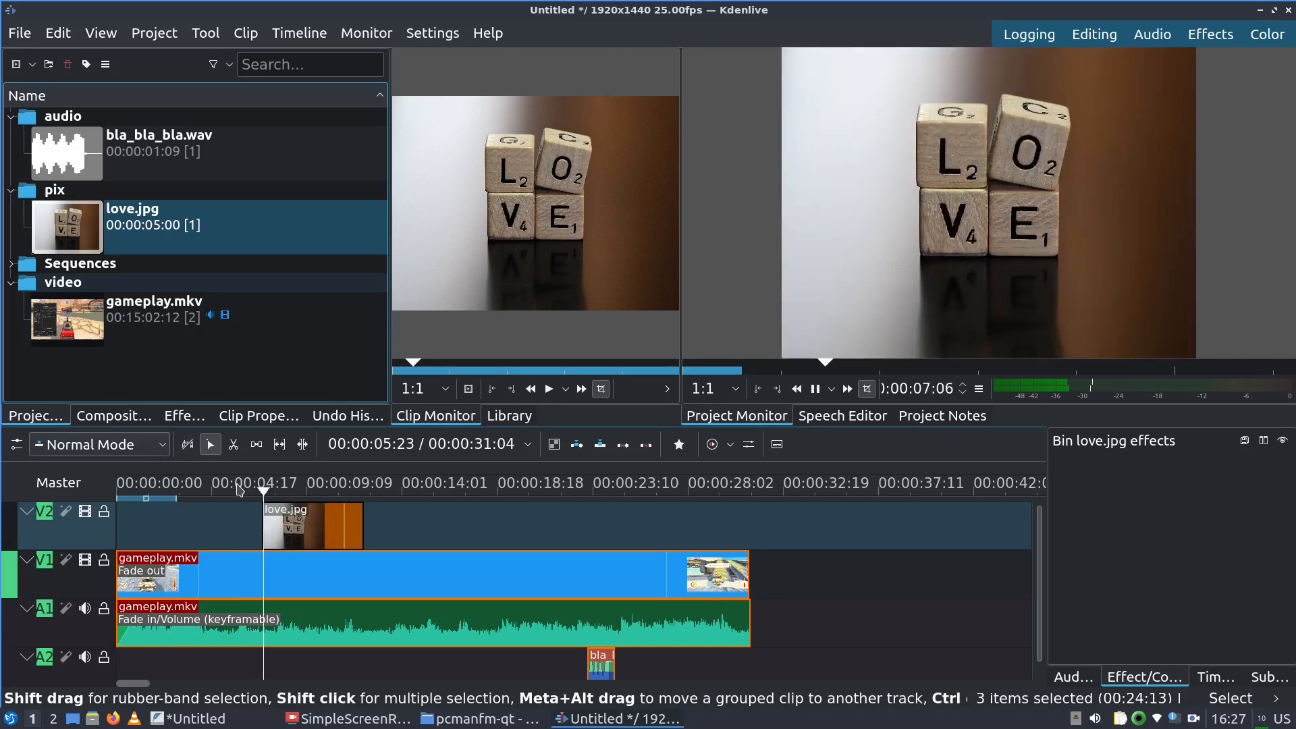
key("space")
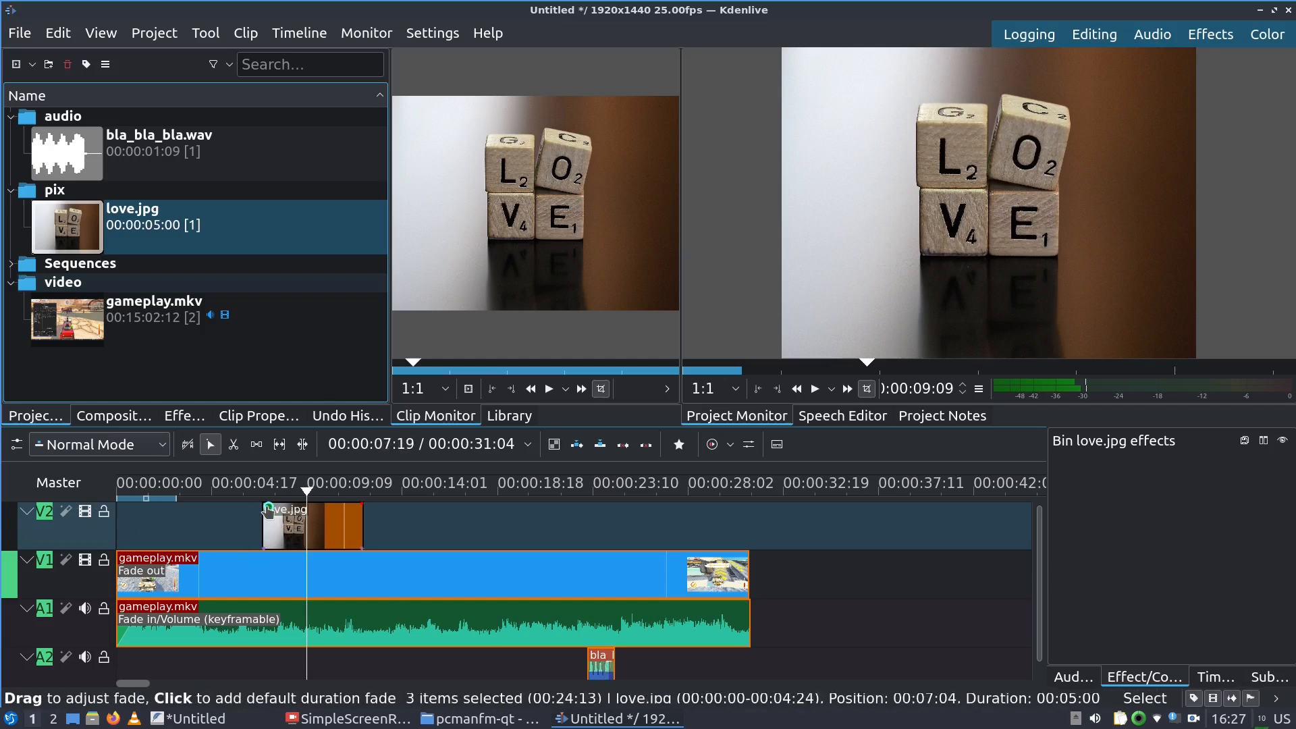
left_click_drag(266, 503, 286, 508)
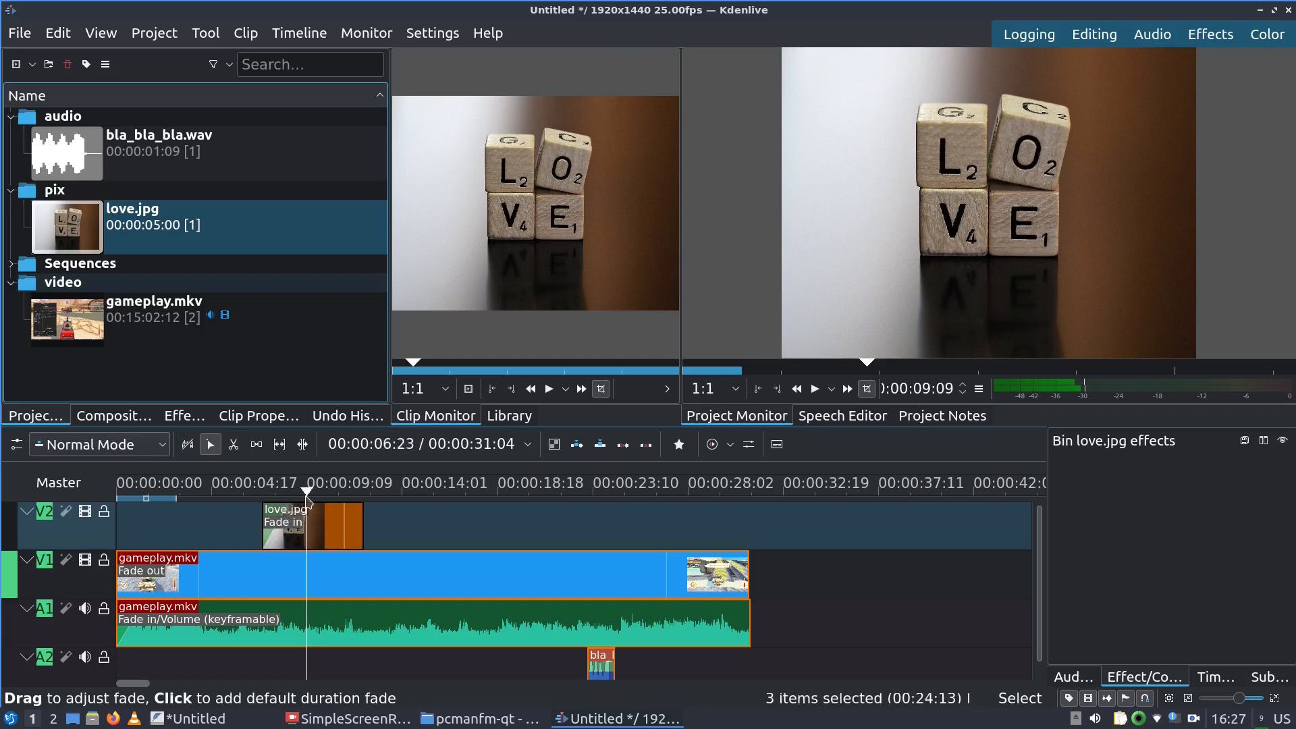
left_click(360, 505)
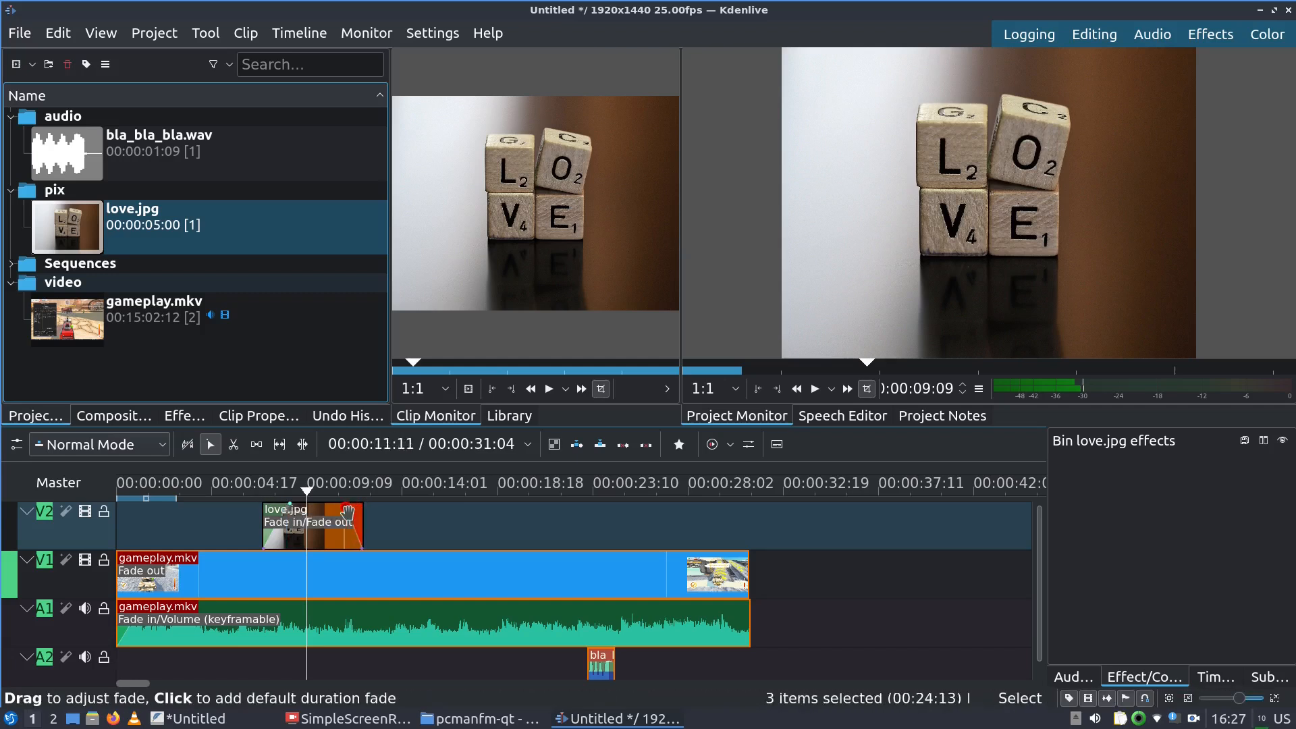
Preview the love.jpg fades from about 6 seconds, then select the love.jpg clip
left_click(244, 489)
key("space")
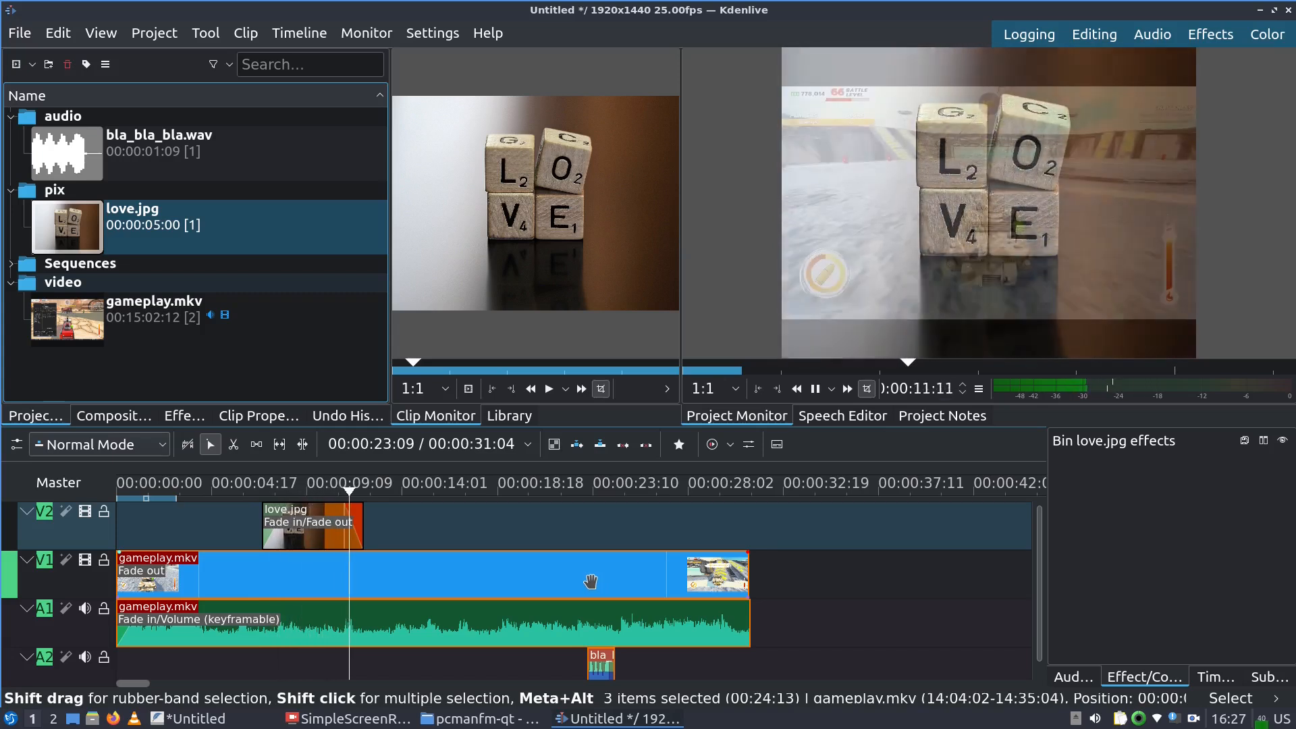
key("space")
left_click(322, 493)
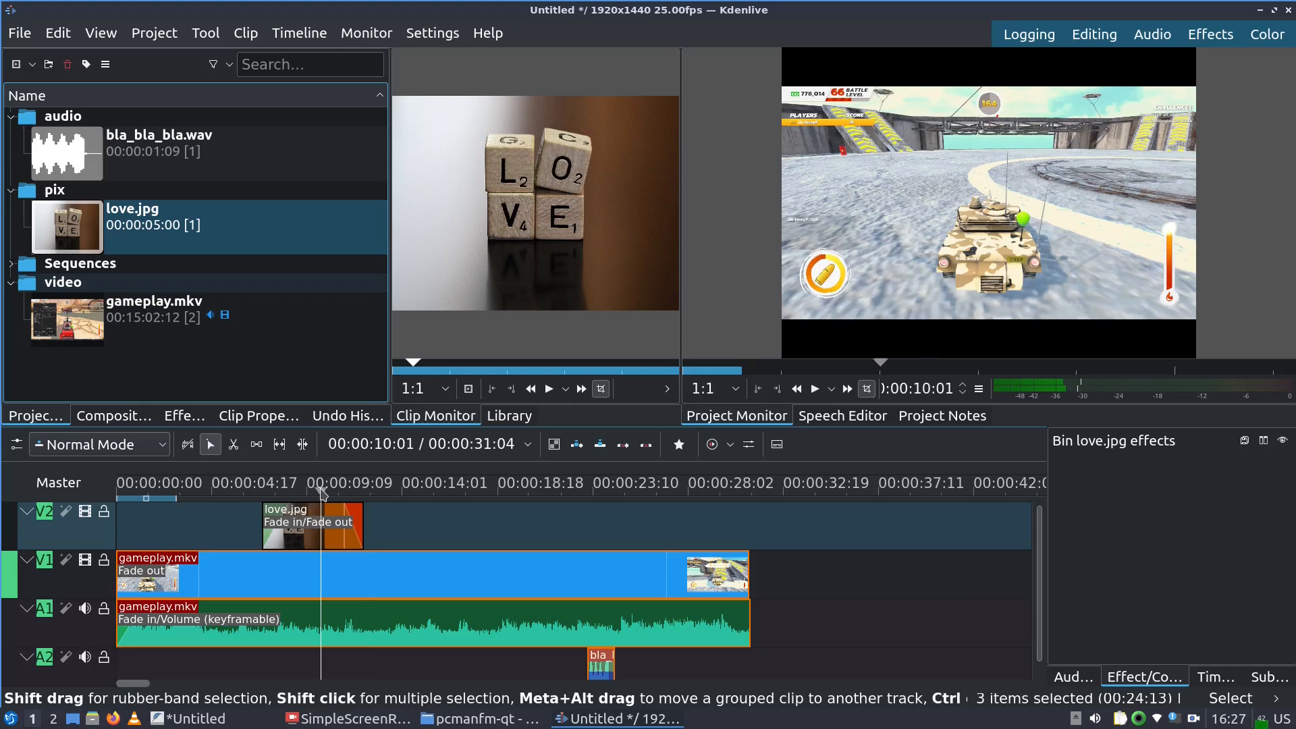
left_click(300, 530)
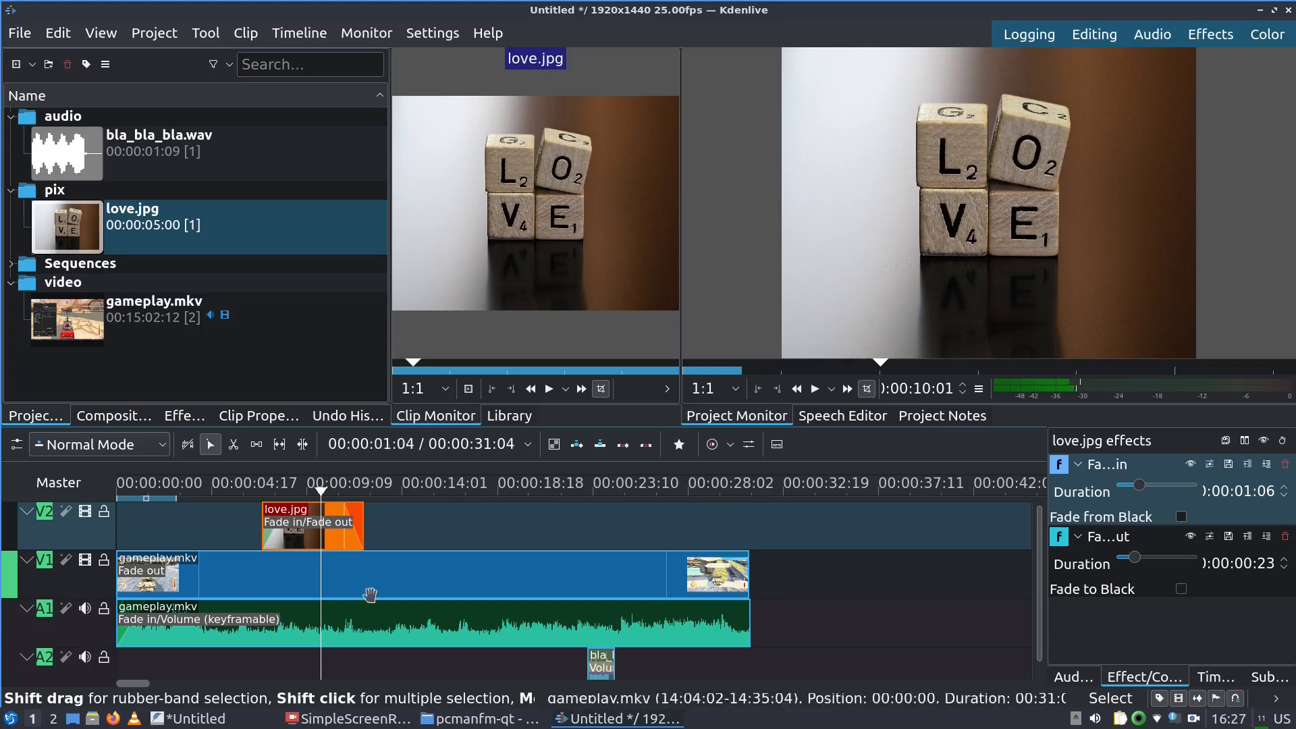
Add the Transform effect from Transform, Distort and Perspective to love.jpg
left_click(289, 35)
mouse_move(439, 384)
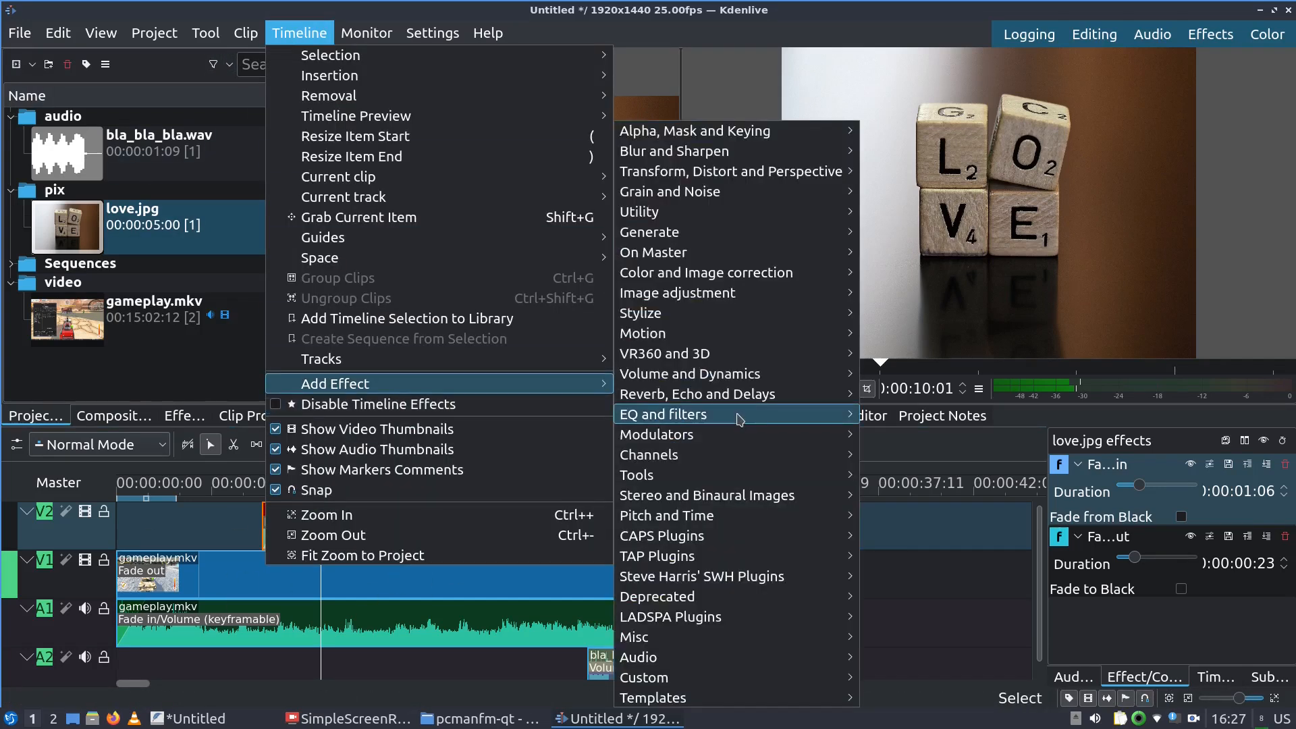
mouse_move(810, 174)
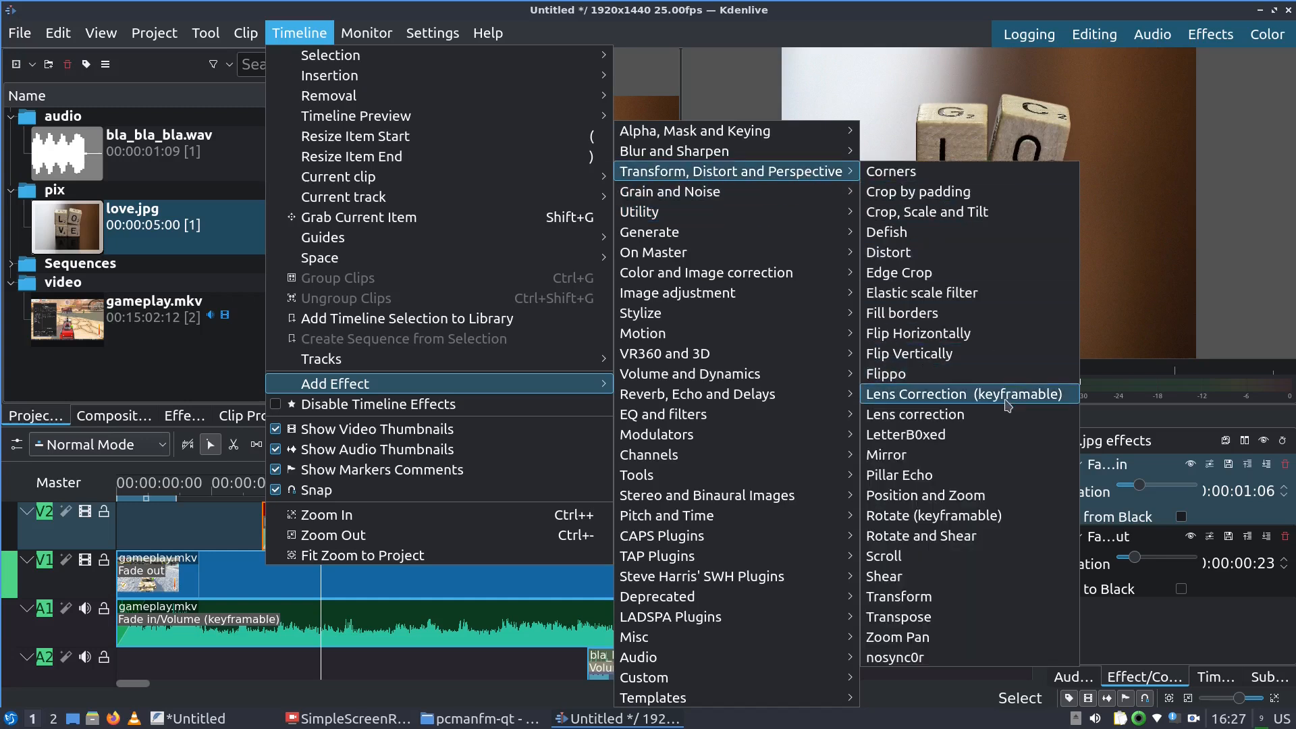
left_click(987, 596)
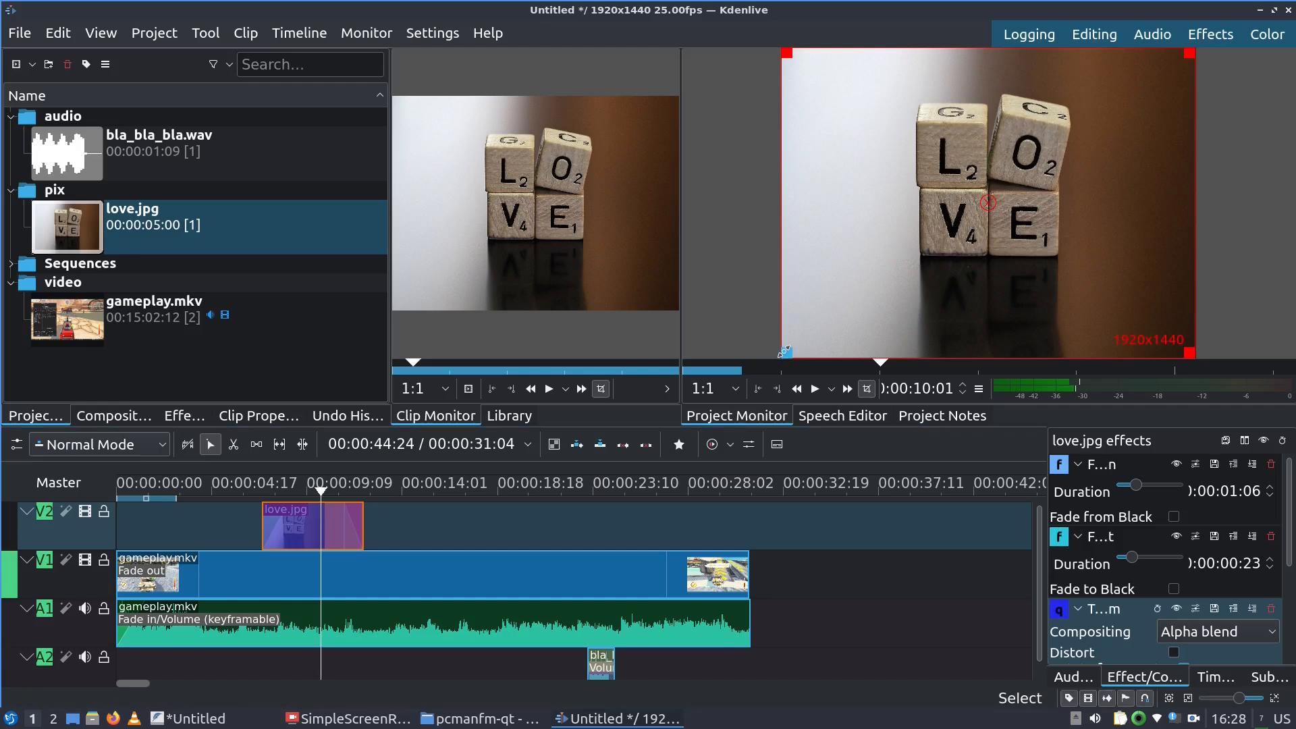
Shrink love.jpg in the Project Monitor and move it near the top of the frame
left_click_drag(784, 350, 1030, 127)
left_click_drag(1109, 92, 1069, 106)
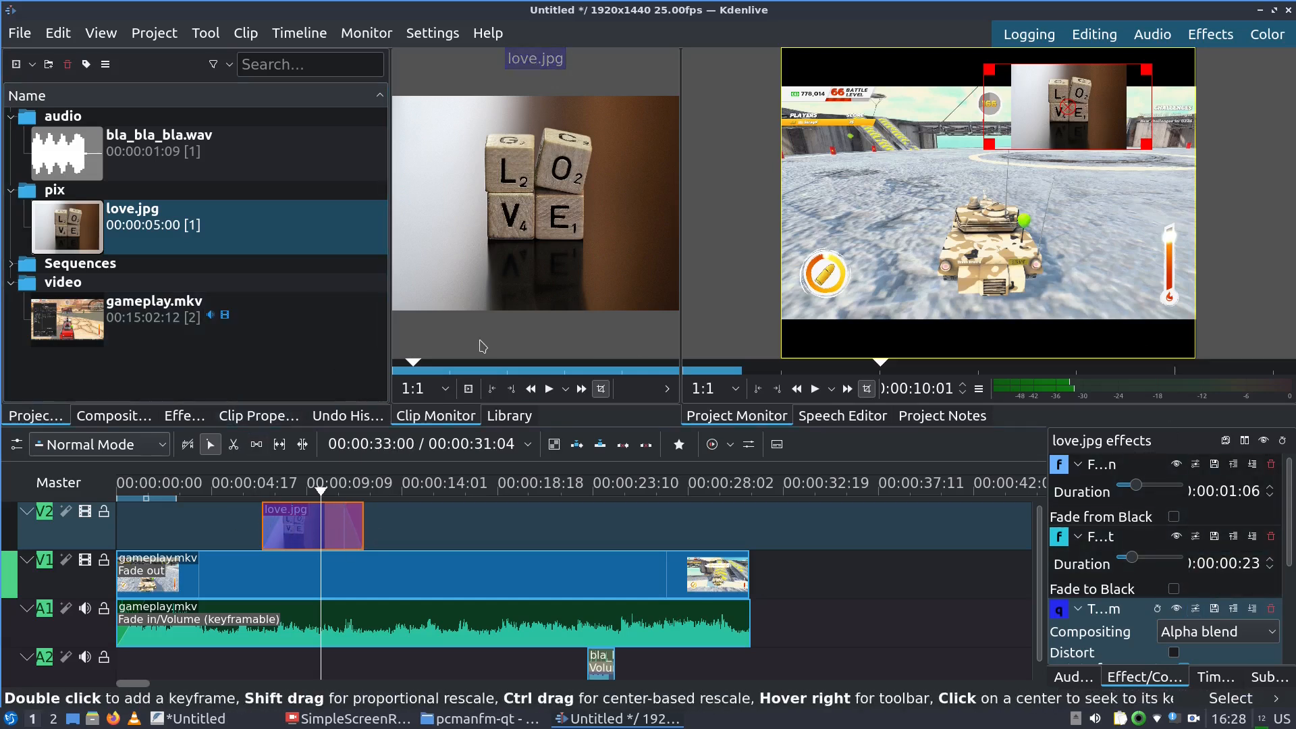
left_click(226, 485)
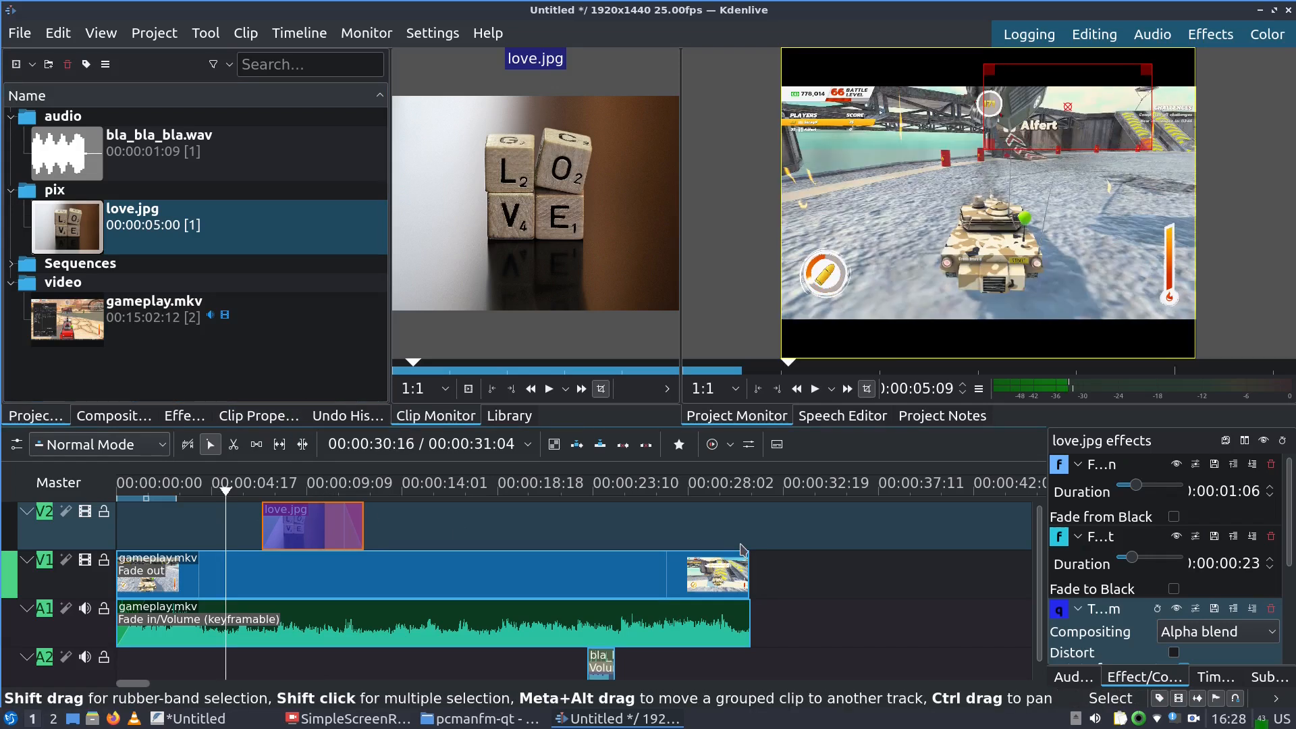
Play the timeline to check the love.jpg inset, then bring the FeatherPad task notes forward
key("space")
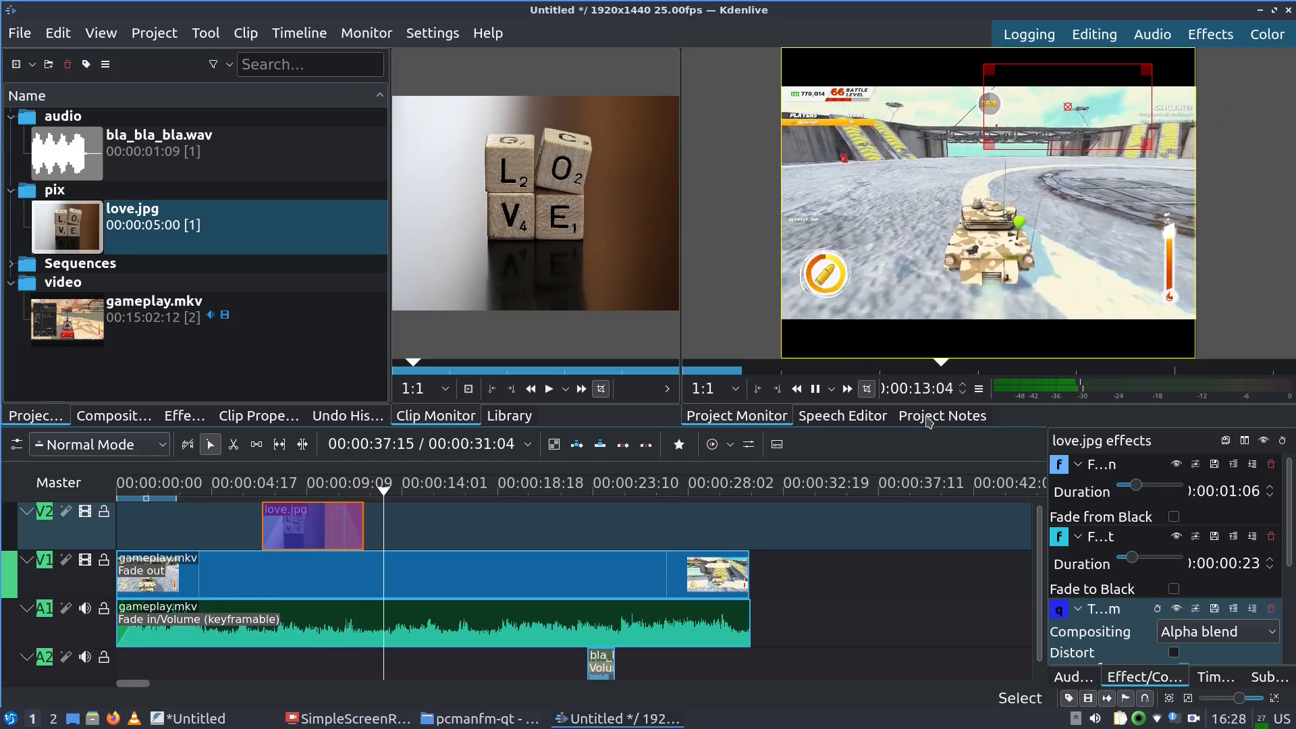
key("space")
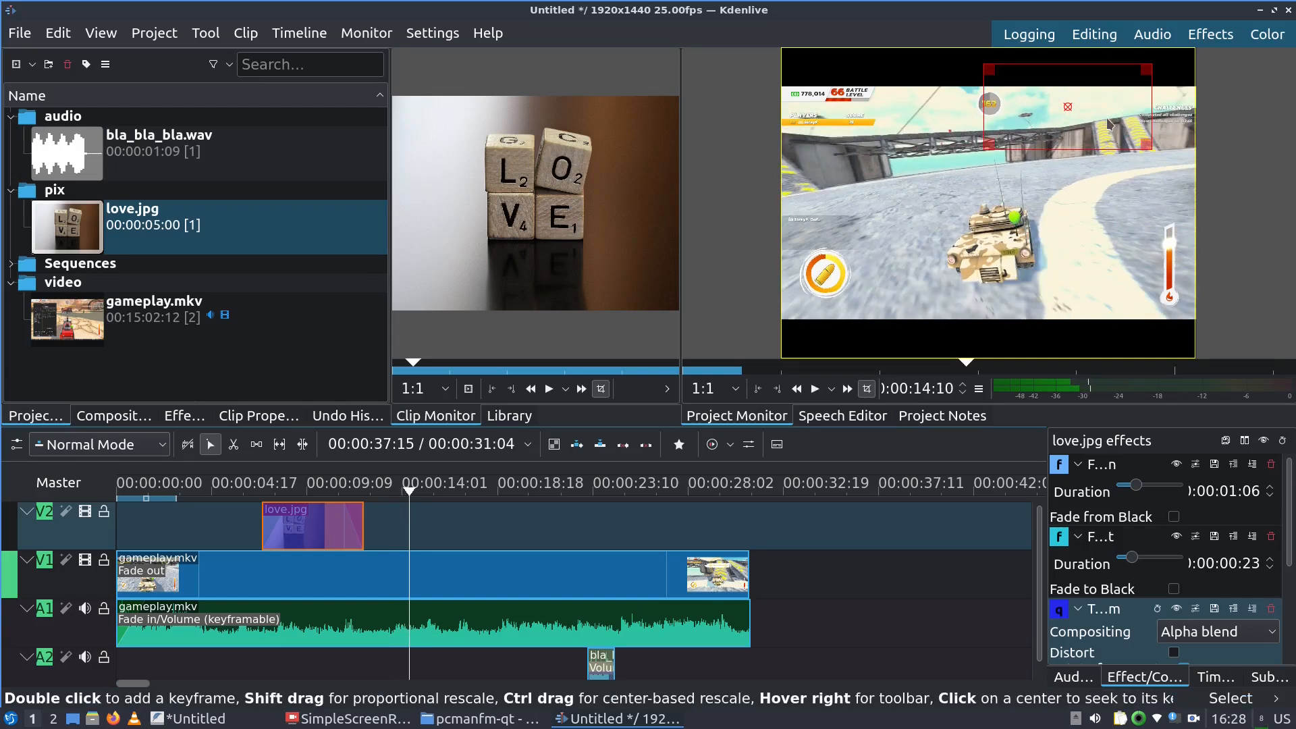
left_click(245, 491)
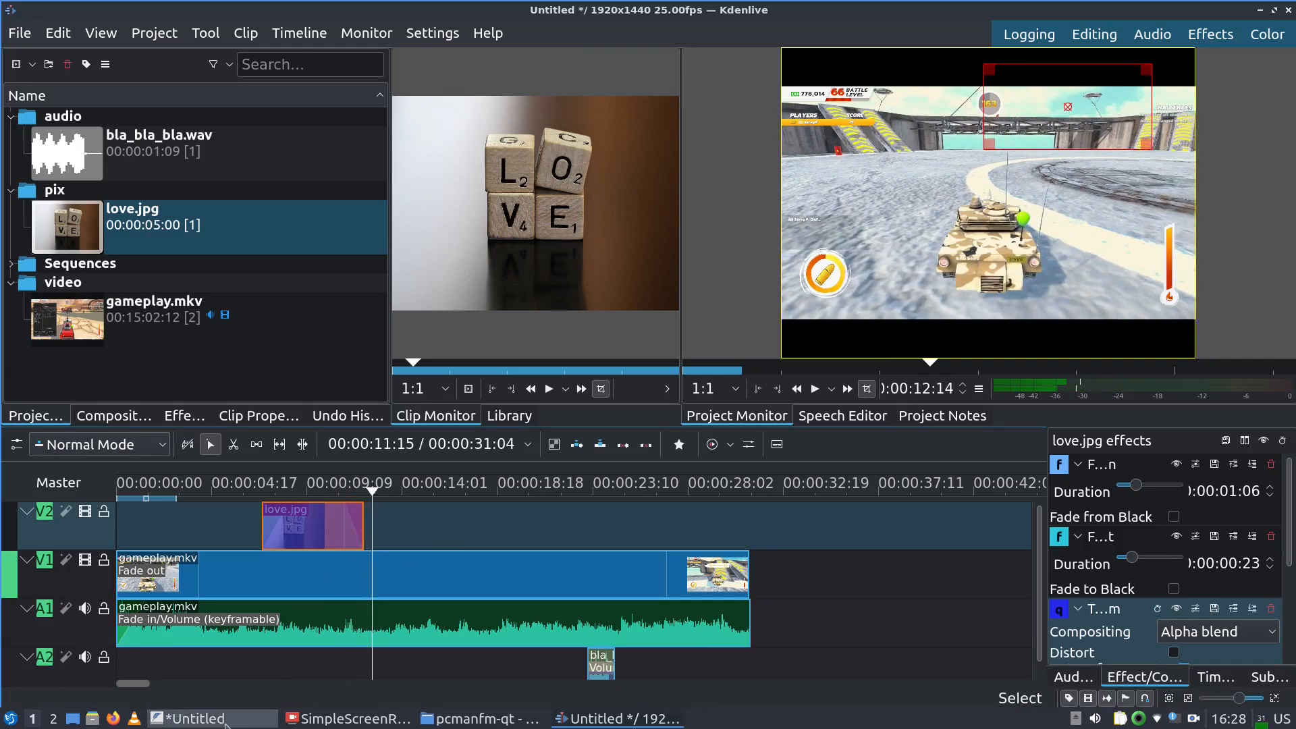
left_click(196, 718)
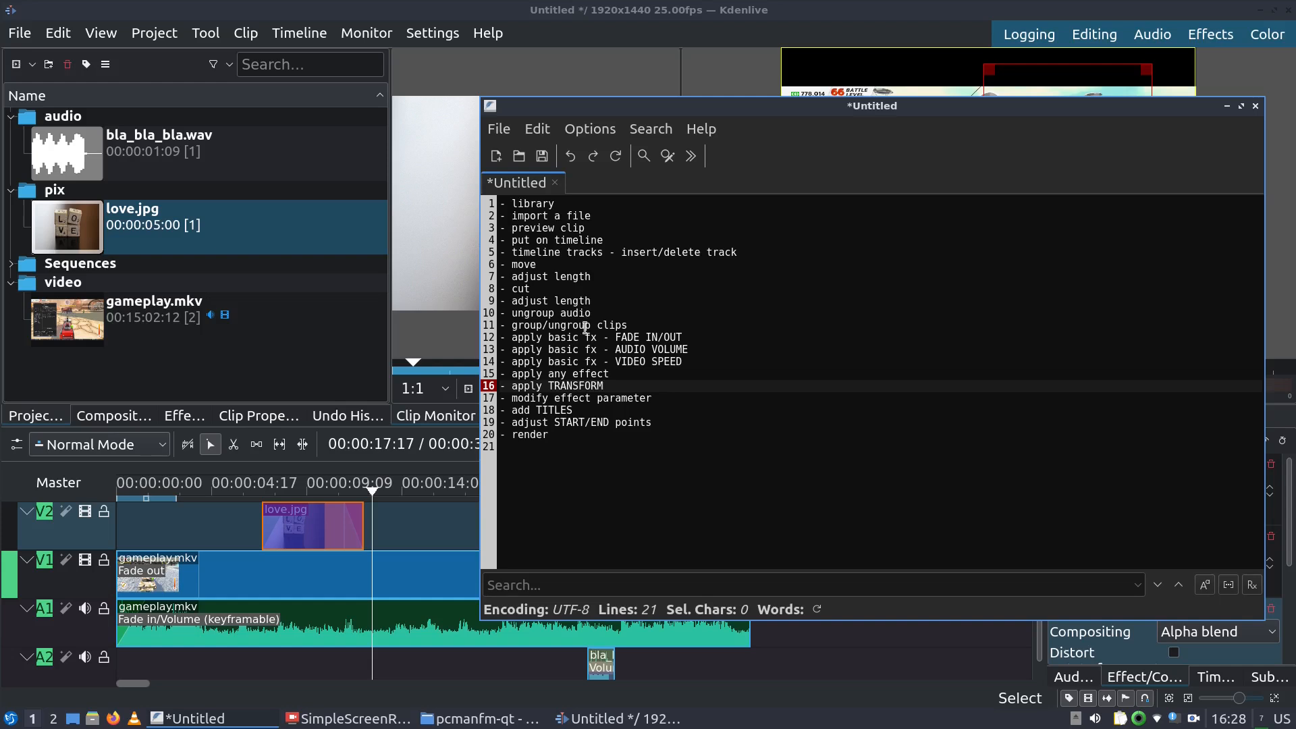
Step to the modify effect parameter and add TITLES tasks, then return to Kdenlive
left_click(570, 399)
left_click(559, 410)
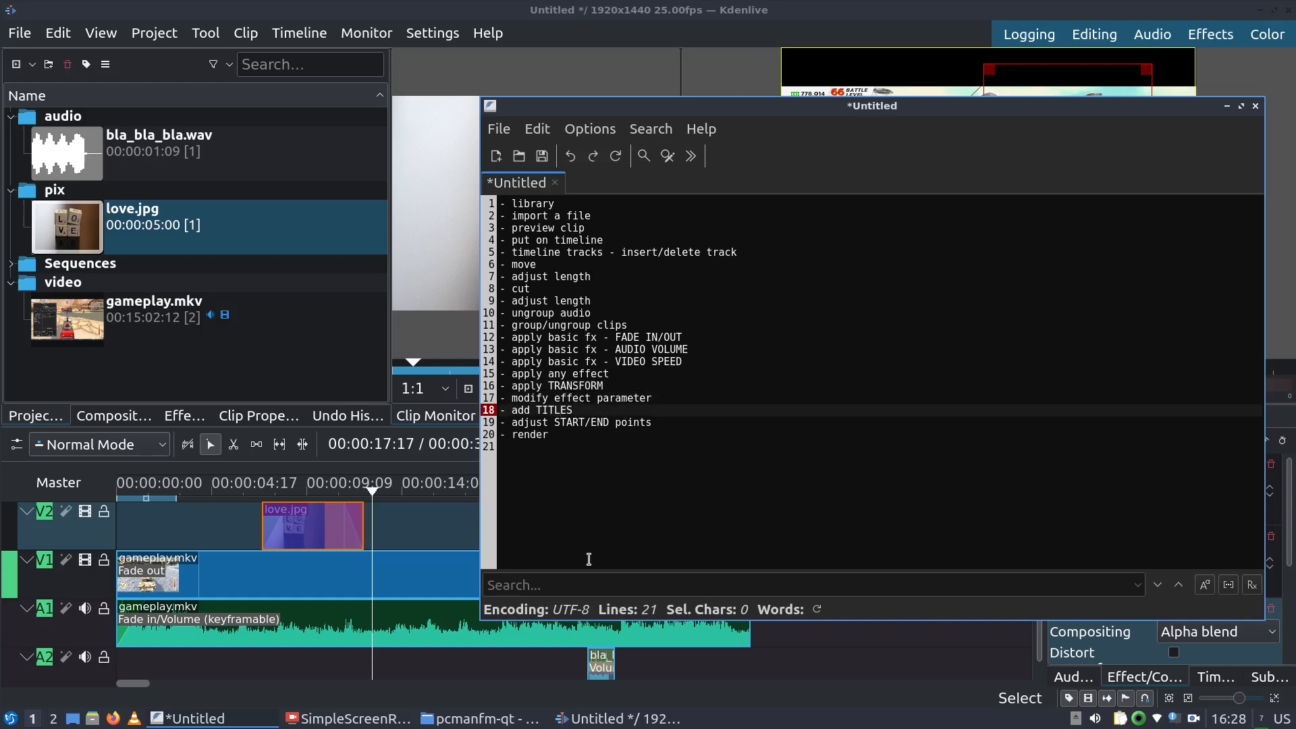
left_click(540, 30)
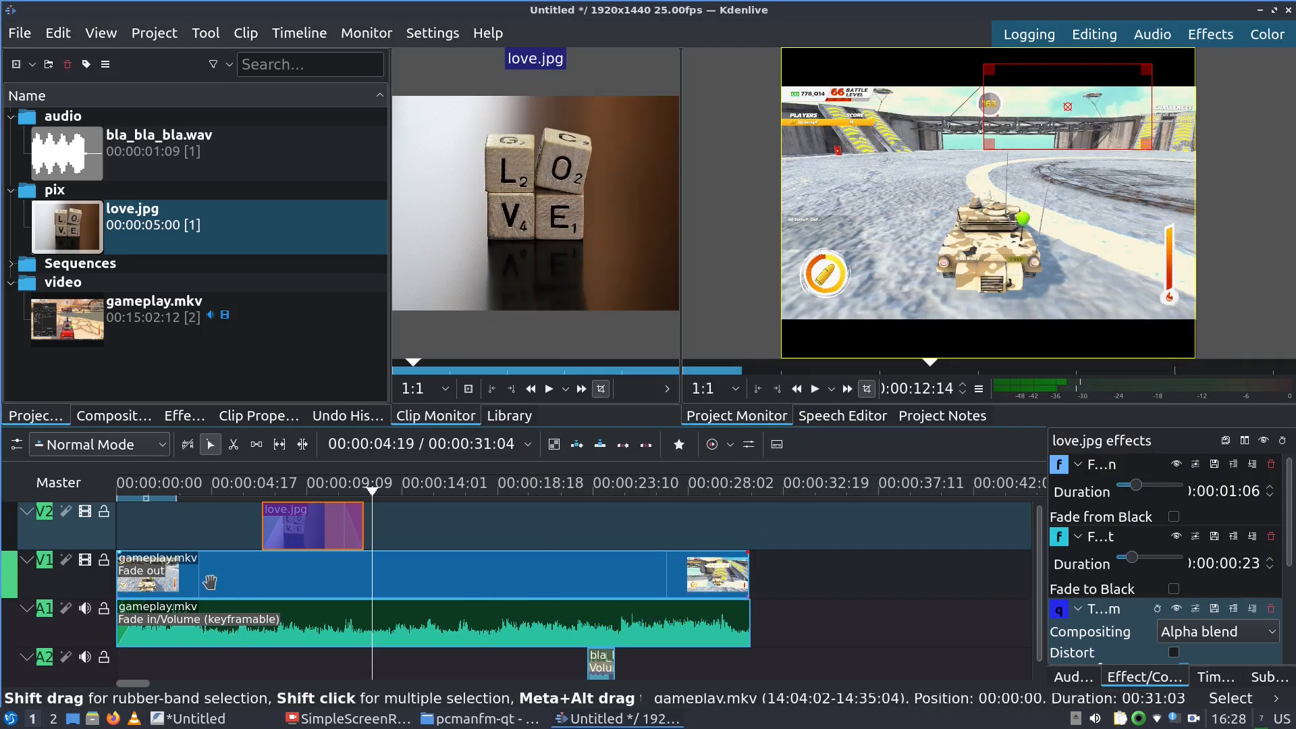
Add Colorize from Color and Image correction to the gameplay clips and preview the cyan tint
left_click(661, 573)
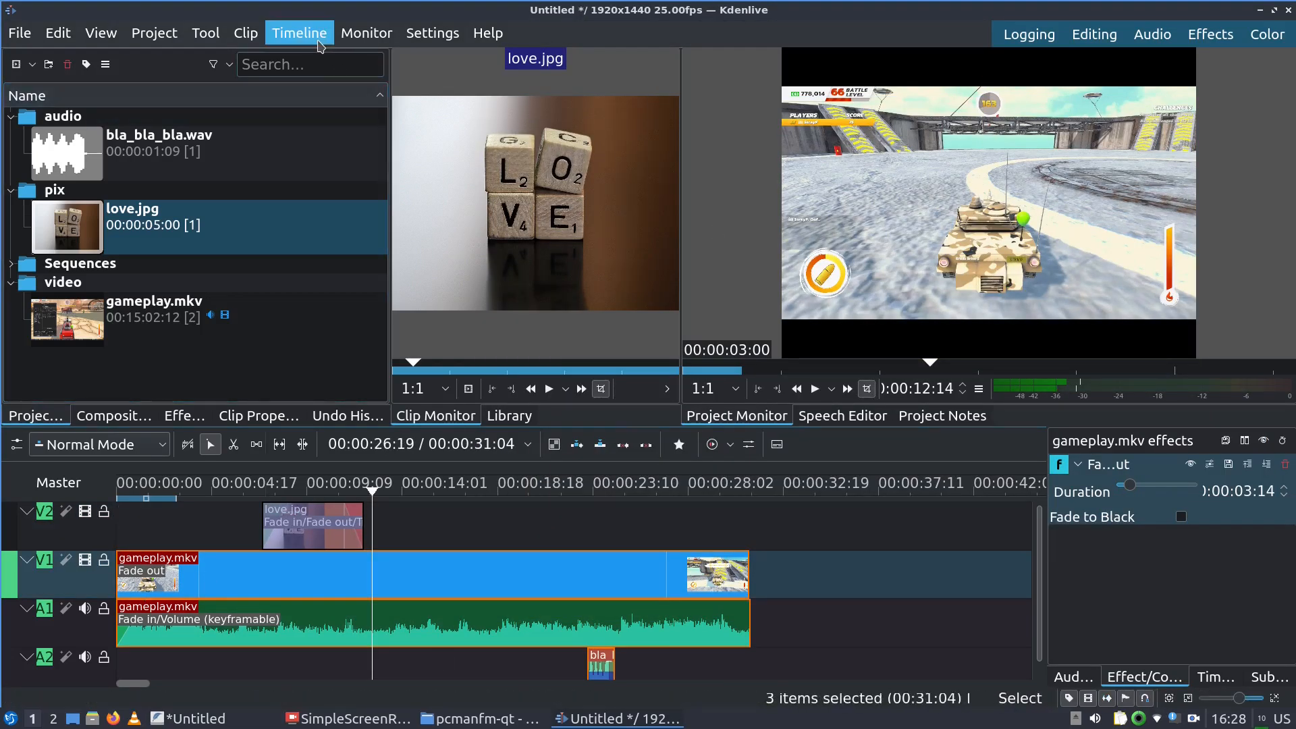
left_click(299, 33)
mouse_move(480, 383)
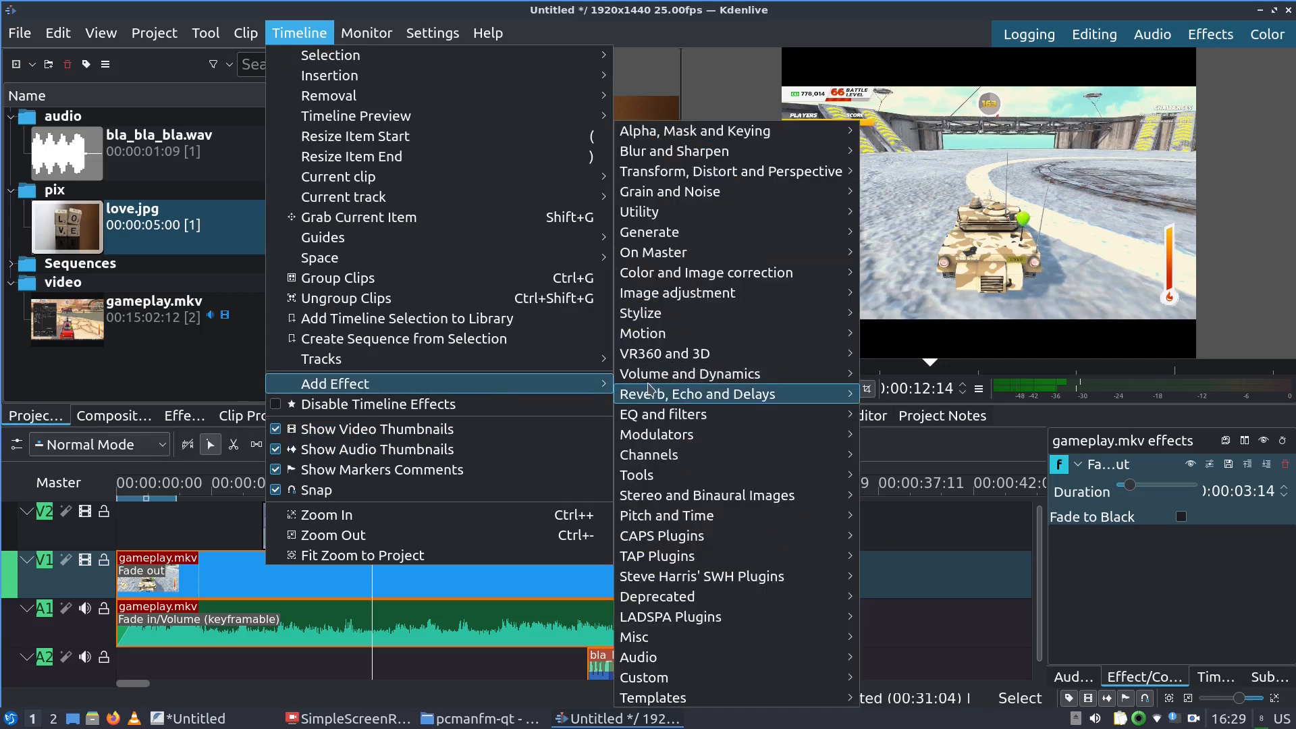
mouse_move(793, 496)
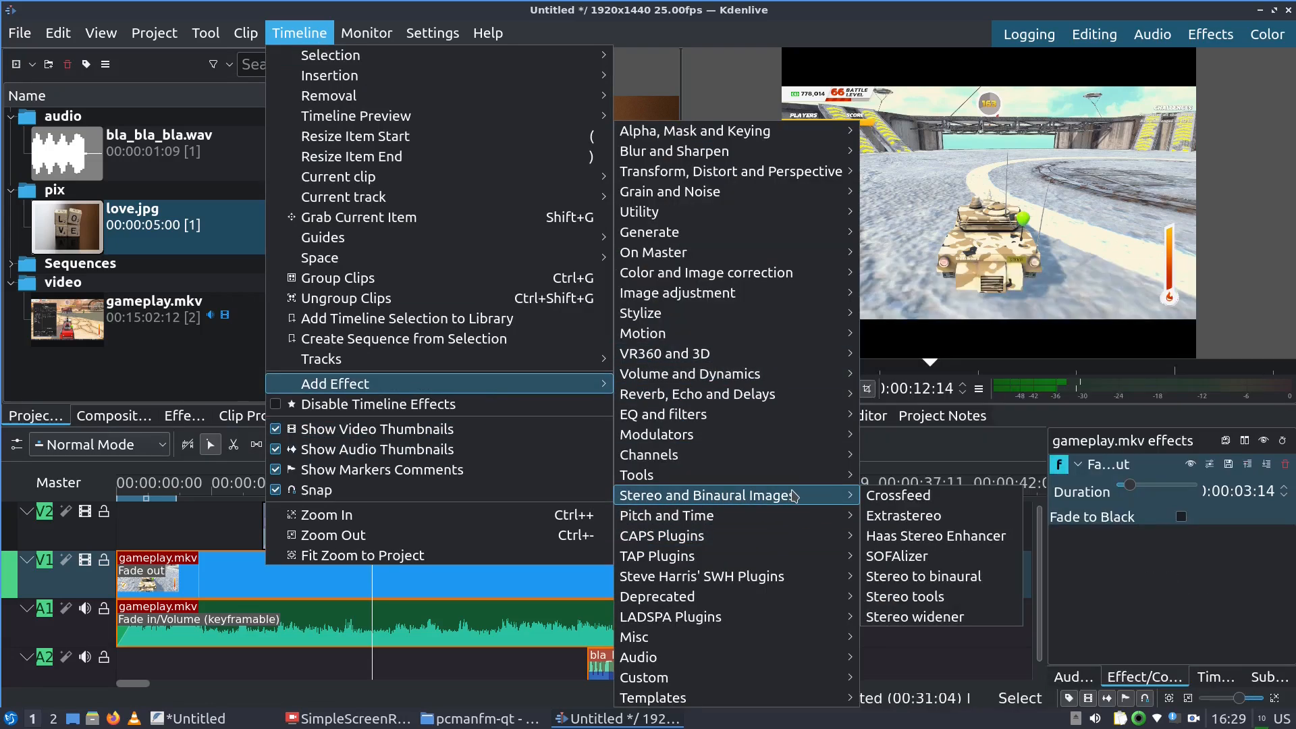
mouse_move(797, 275)
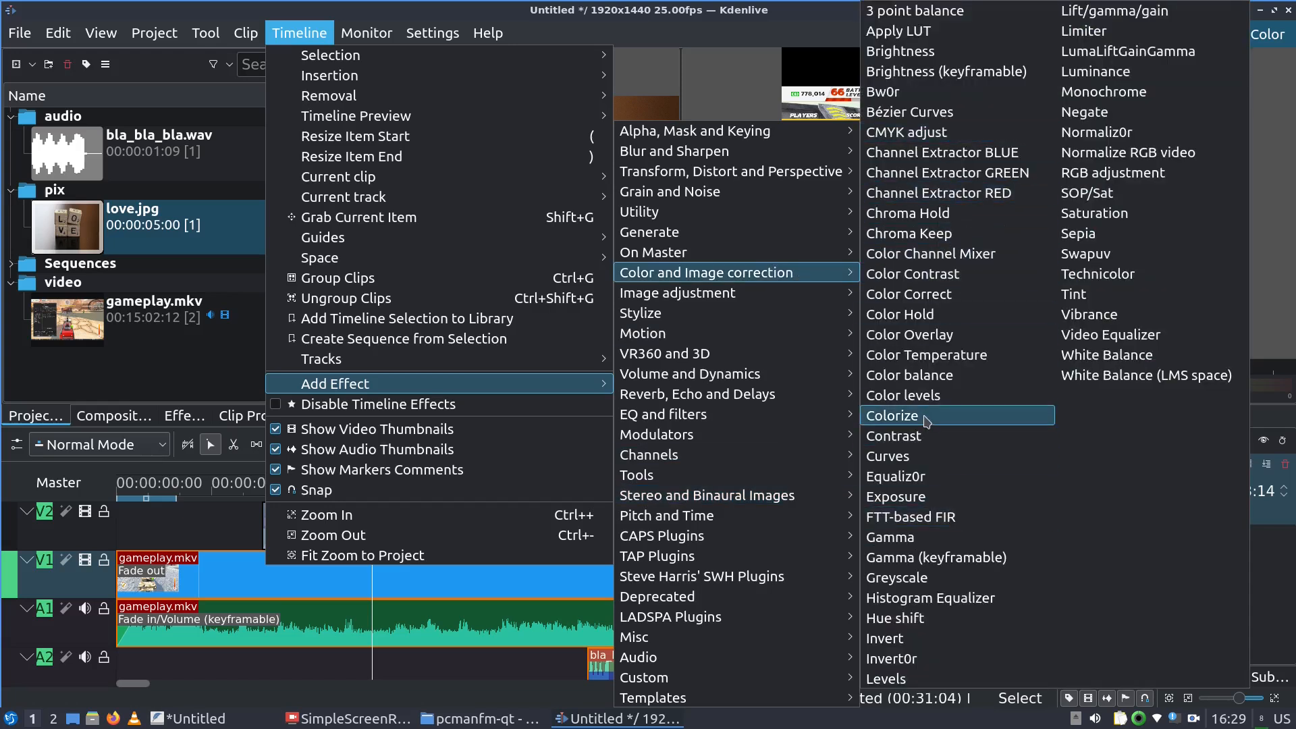
left_click(891, 415)
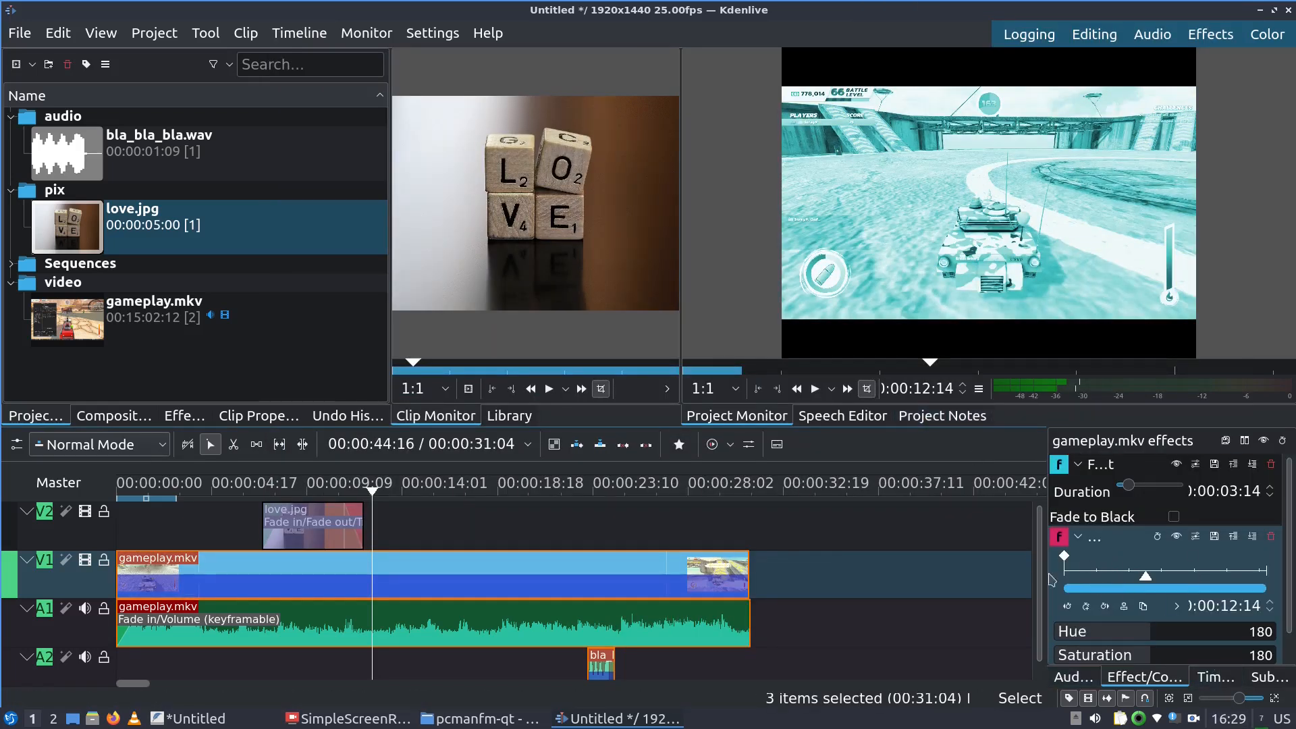
key("space")
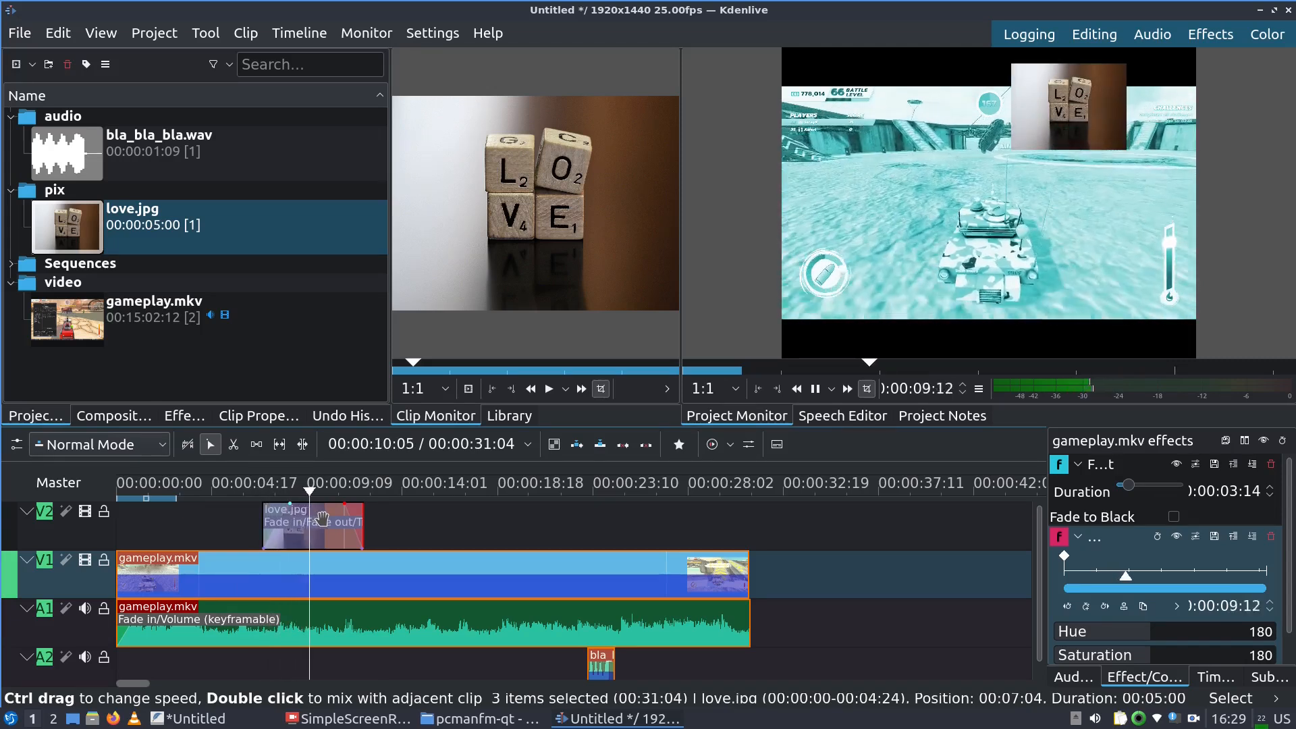
key("space")
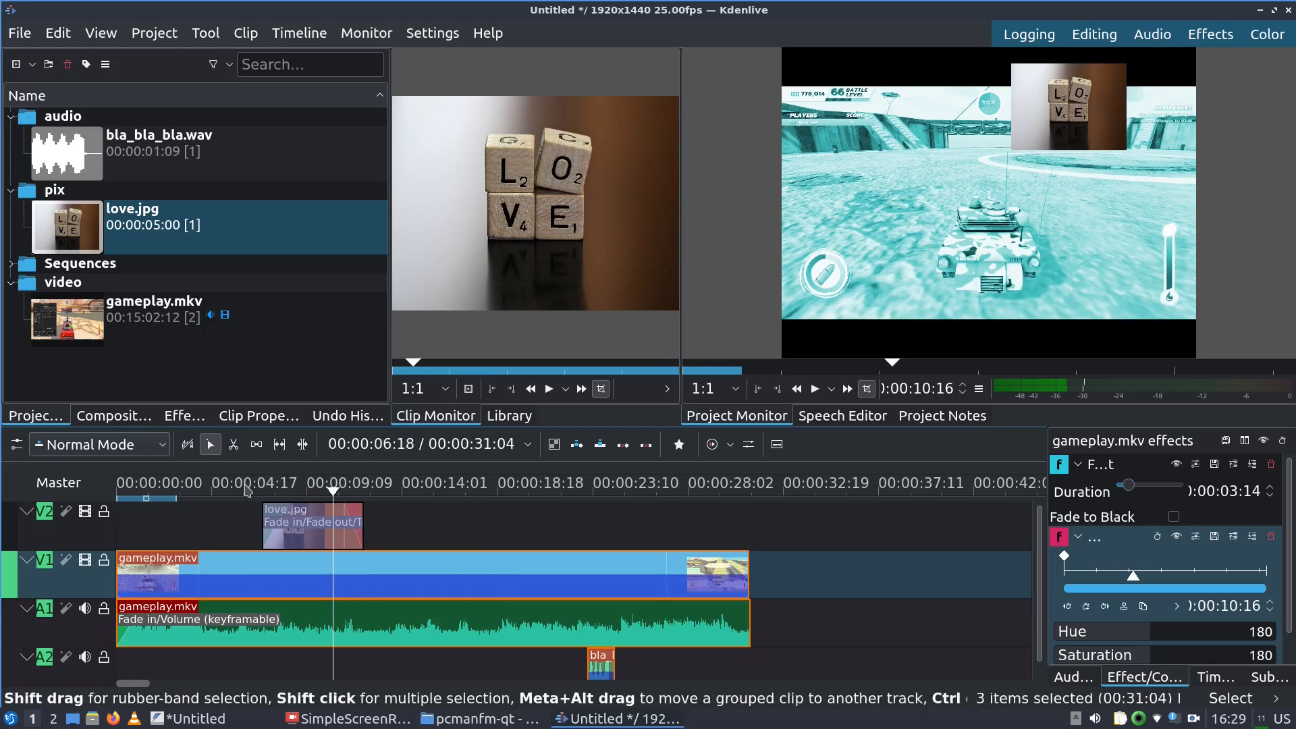
Set Colorize Hue to 265 near 4 seconds, then keyframe Saturation 44 at about 8 seconds
left_click(147, 495)
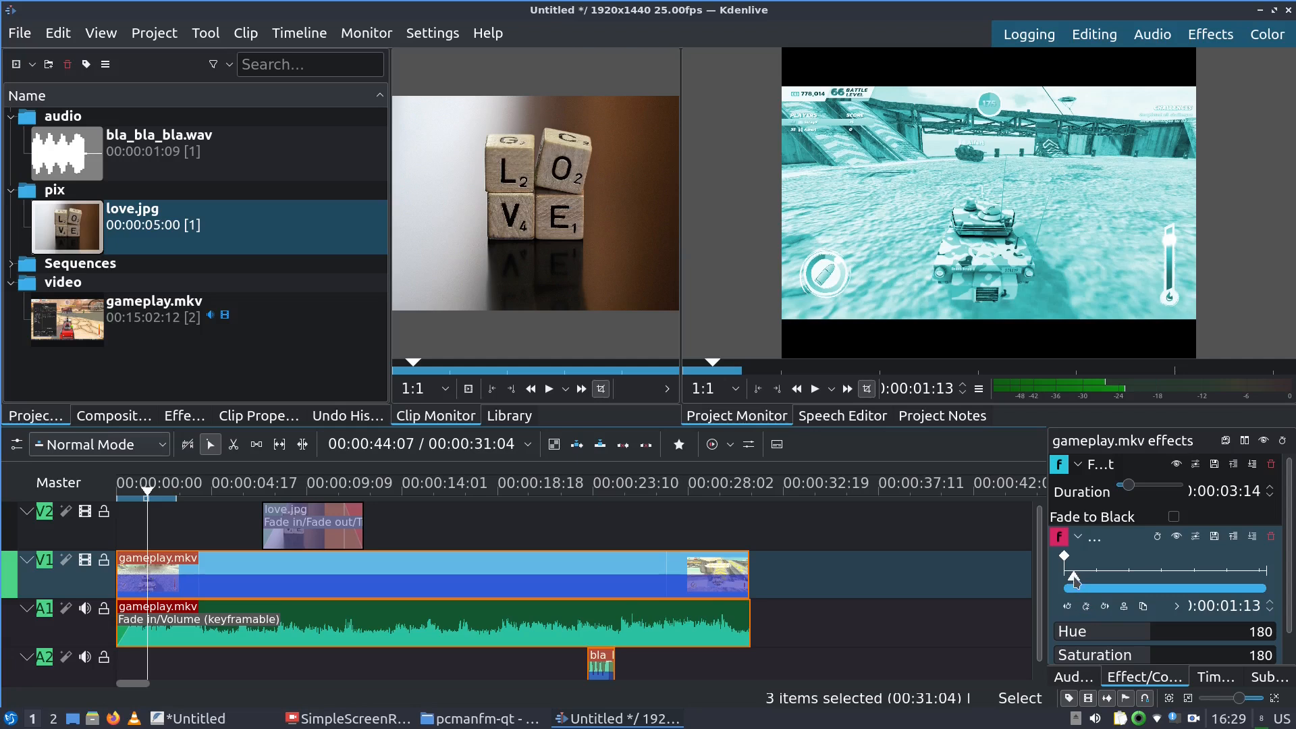
mouse_move(1073, 577)
left_mouse_down()
mouse_move(1104, 577)
mouse_move(1091, 577)
left_mouse_up()
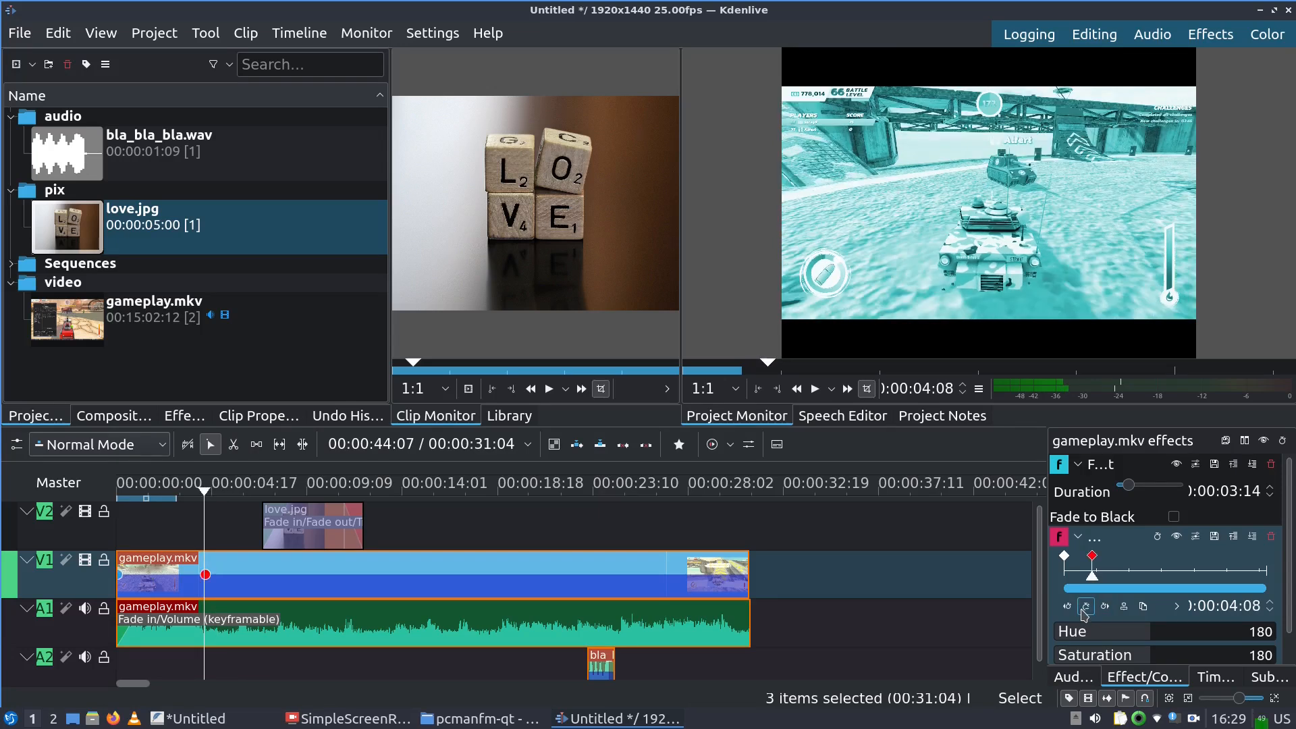
left_click(1193, 637)
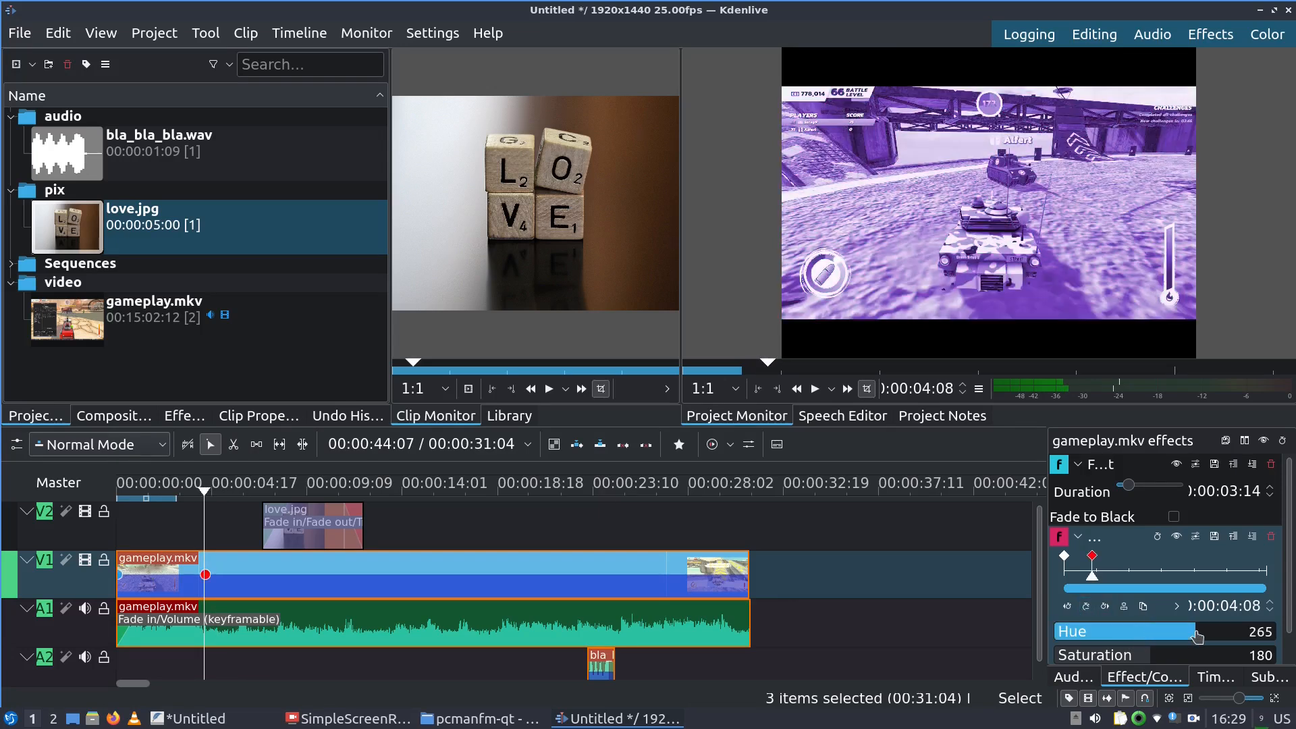
left_click_drag(1096, 582, 1120, 589)
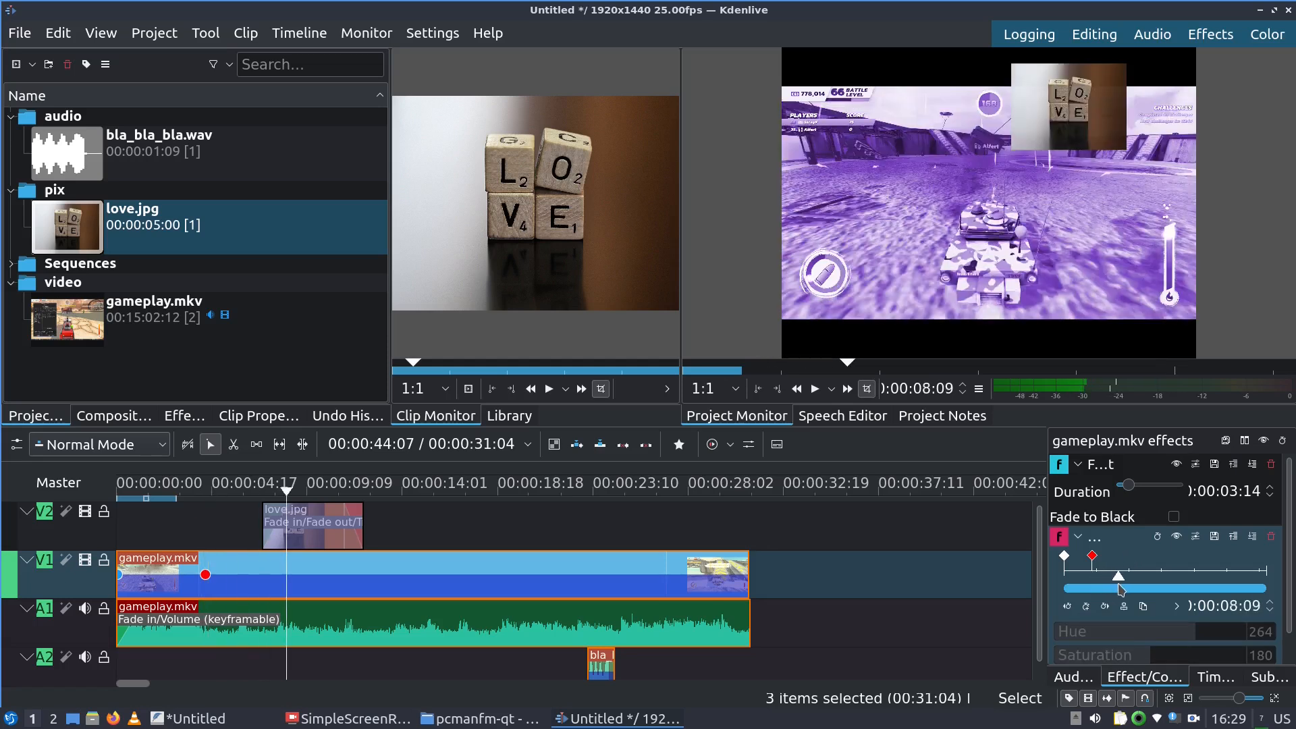
left_click(1084, 606)
left_click_drag(1091, 660, 1074, 660)
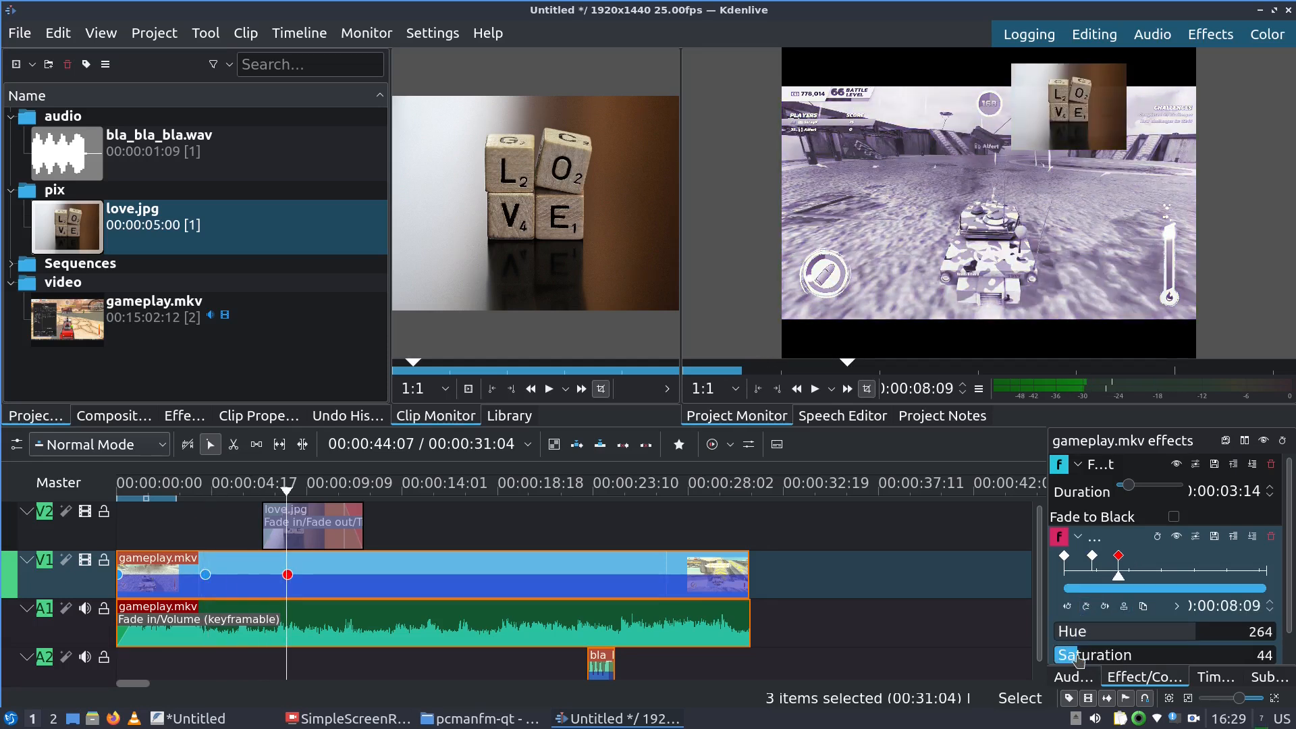
Add Colorize keyframes at about 12 s (Saturation 324) and 17 s (lower Lightness)
left_click_drag(1118, 581, 1142, 584)
left_click(1086, 606)
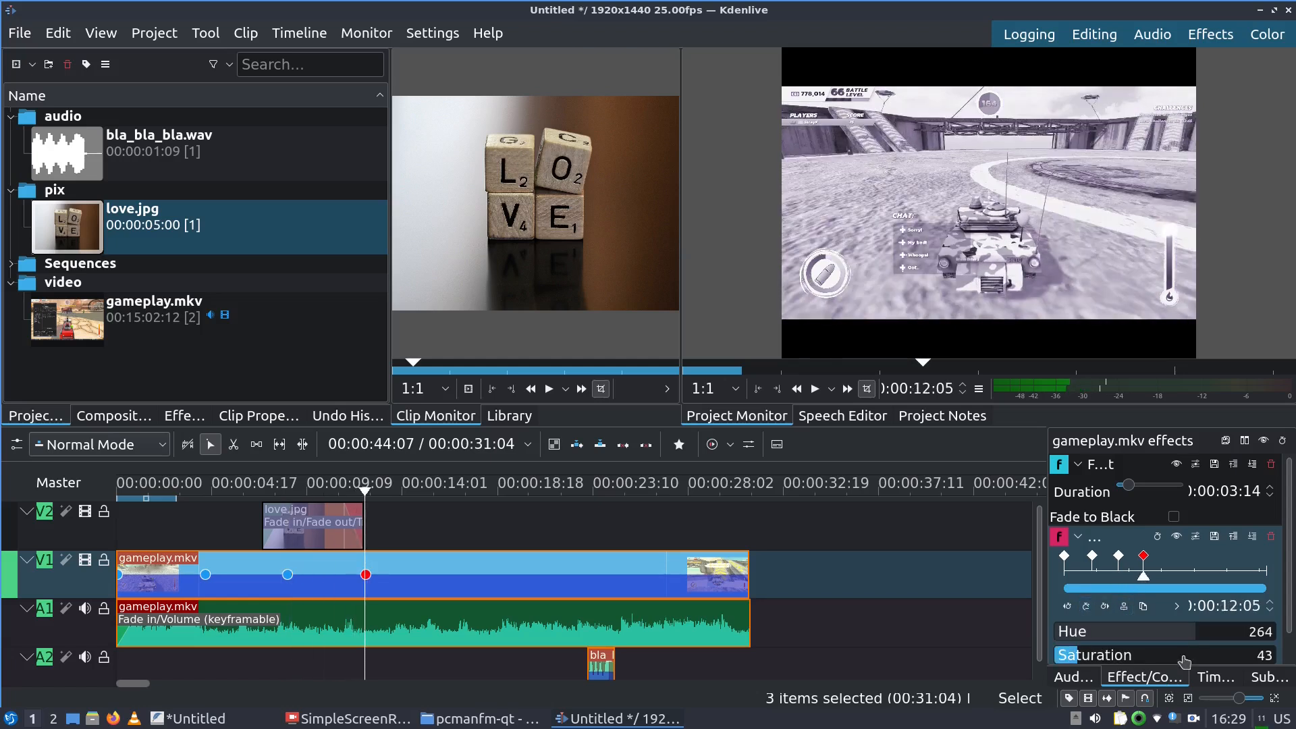
left_click(1228, 660)
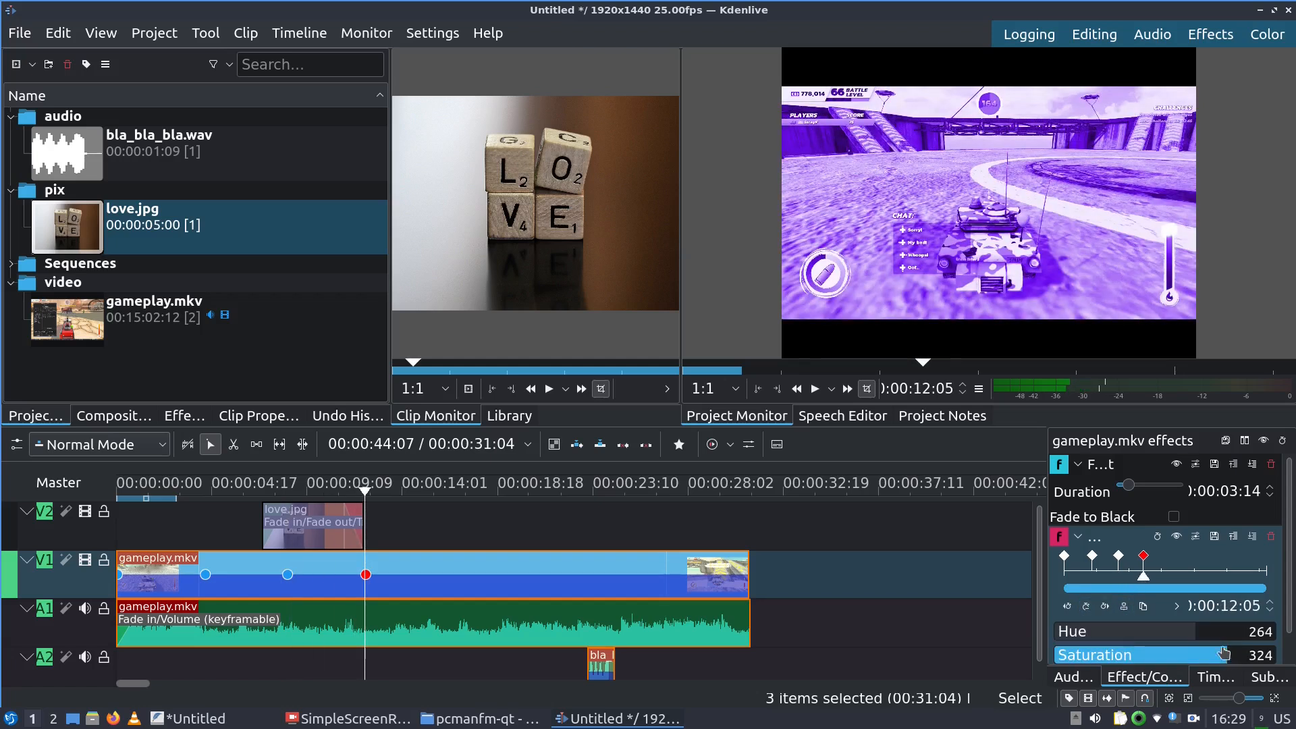
left_click_drag(1144, 578, 1175, 578)
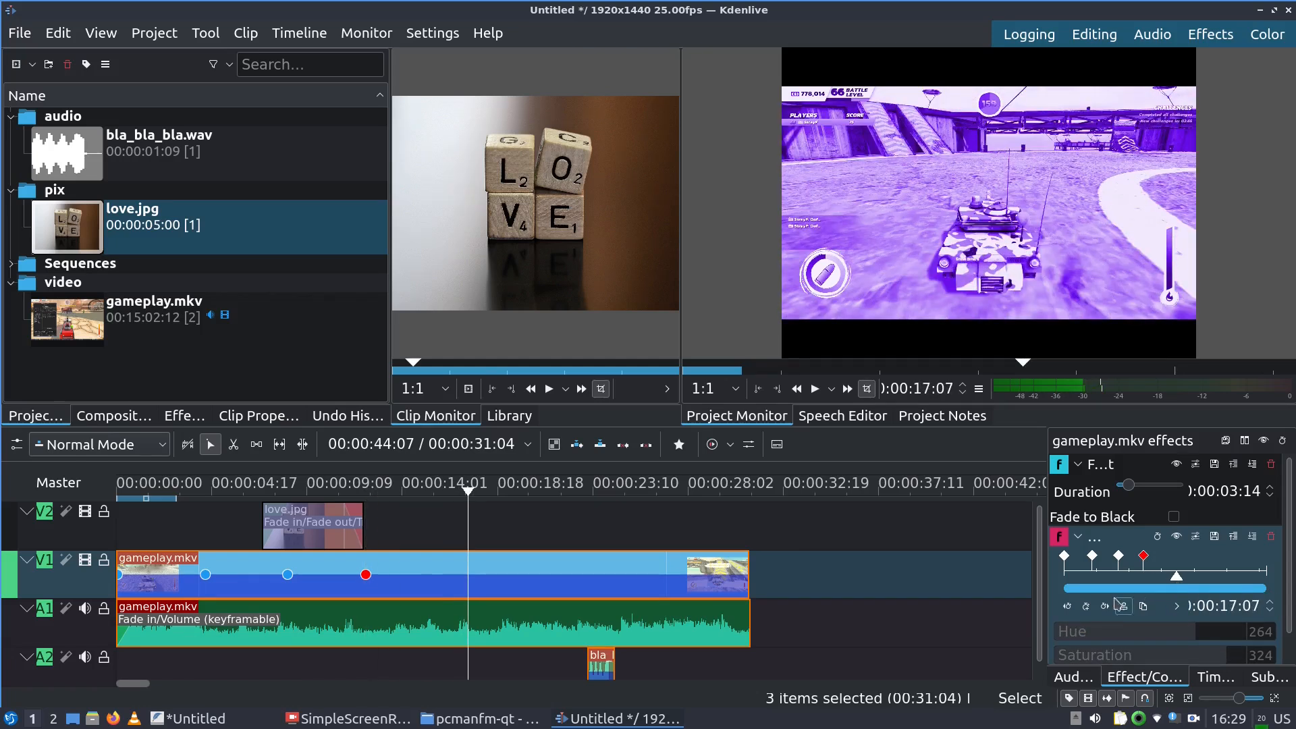
left_click(1093, 611)
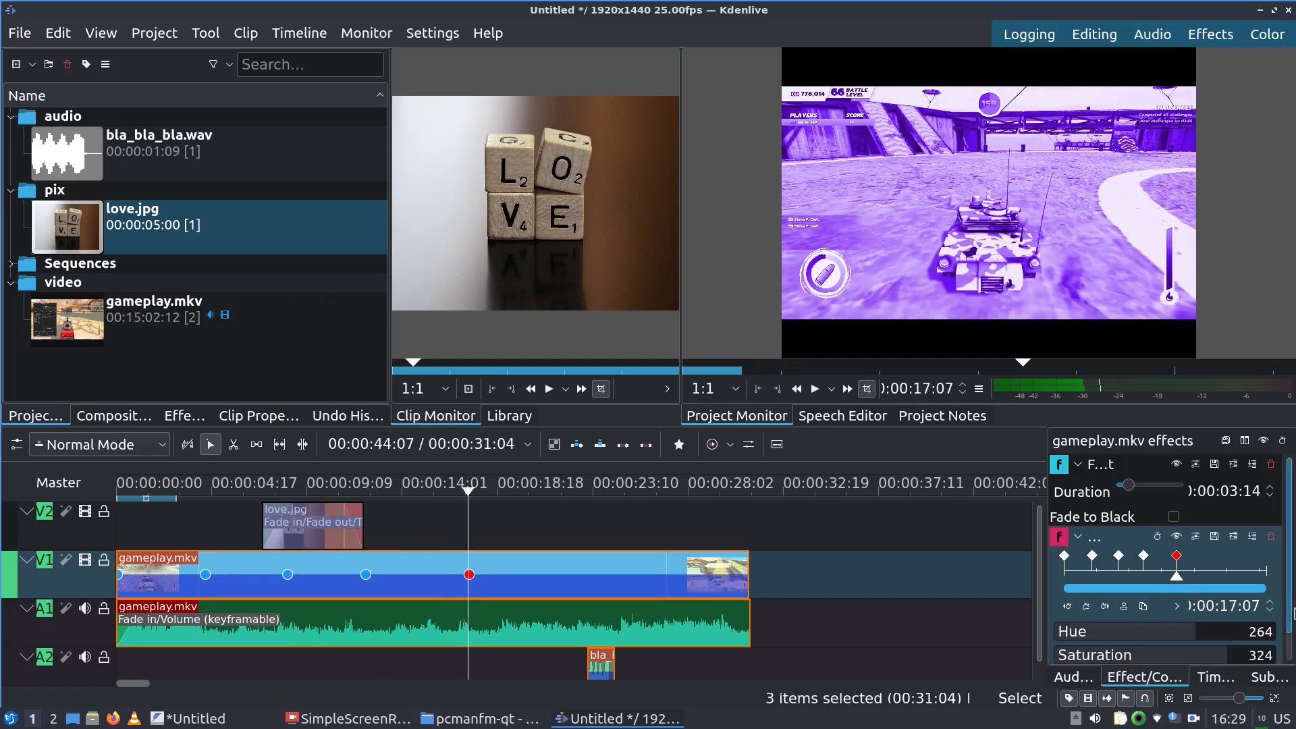
scroll(1291, 648, "down", 1)
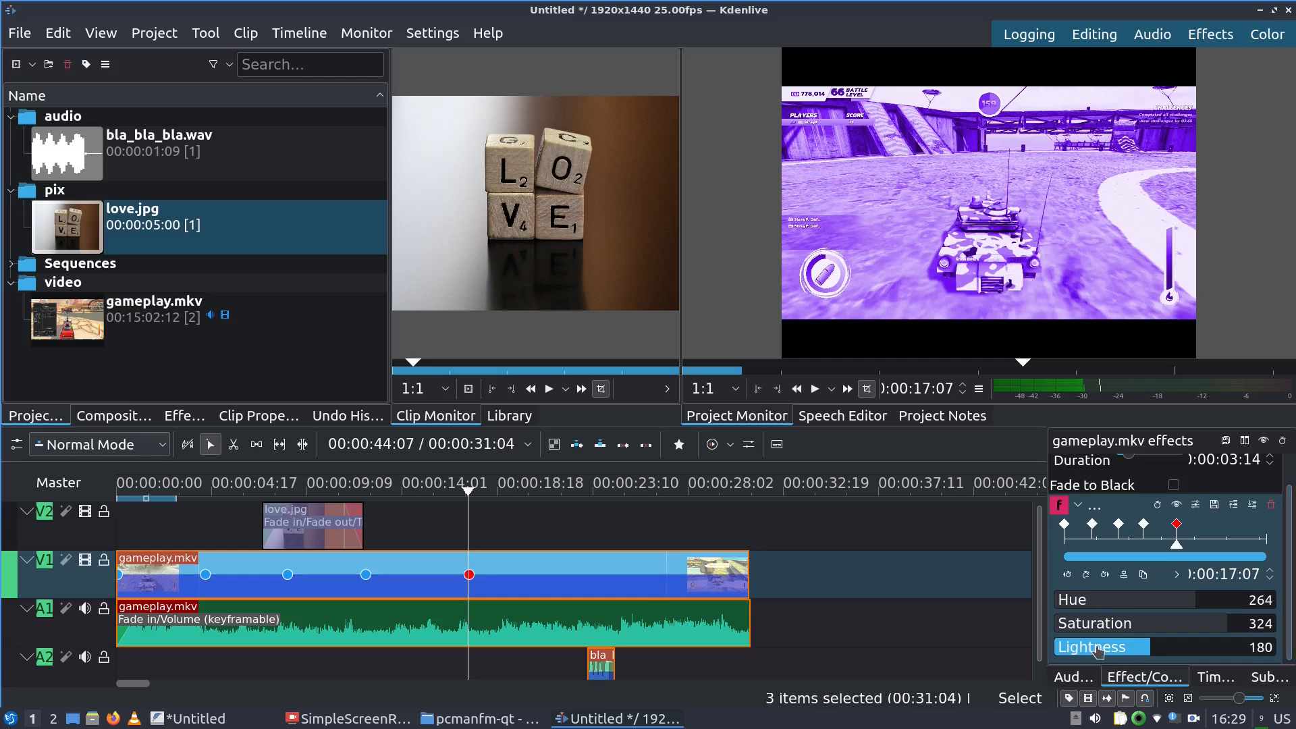
left_click(1098, 650)
Add a Colorize keyframe at about 20 seconds with Hue 132 and Lightness 258
left_click_drag(1177, 557, 1195, 561)
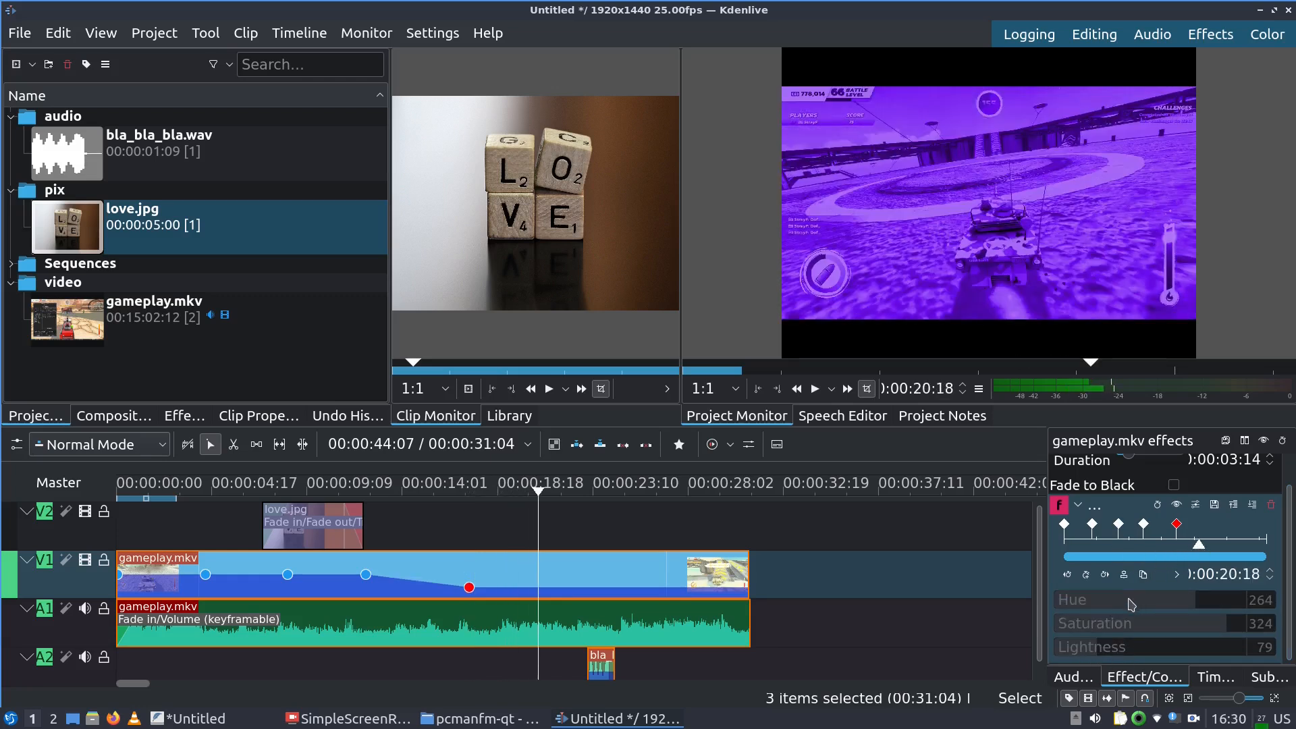
left_click(1083, 574)
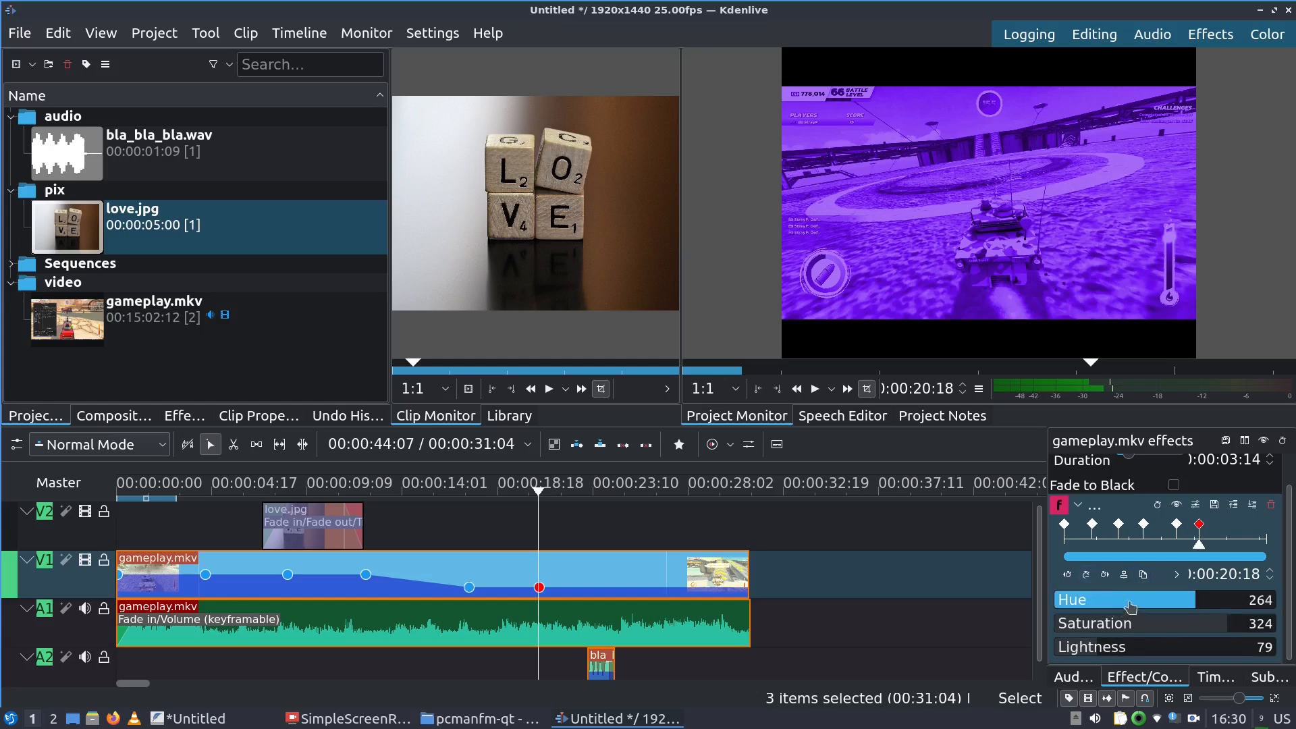
left_click(1126, 606)
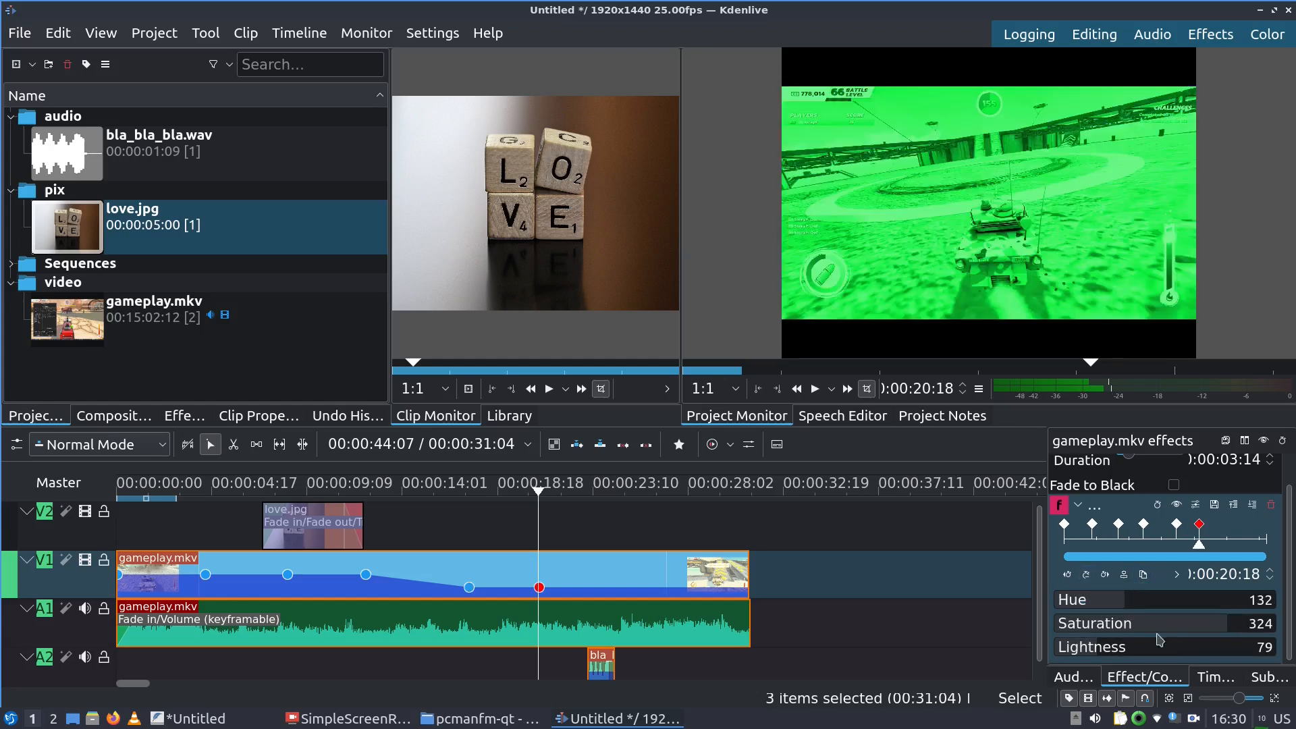
left_click(1193, 651)
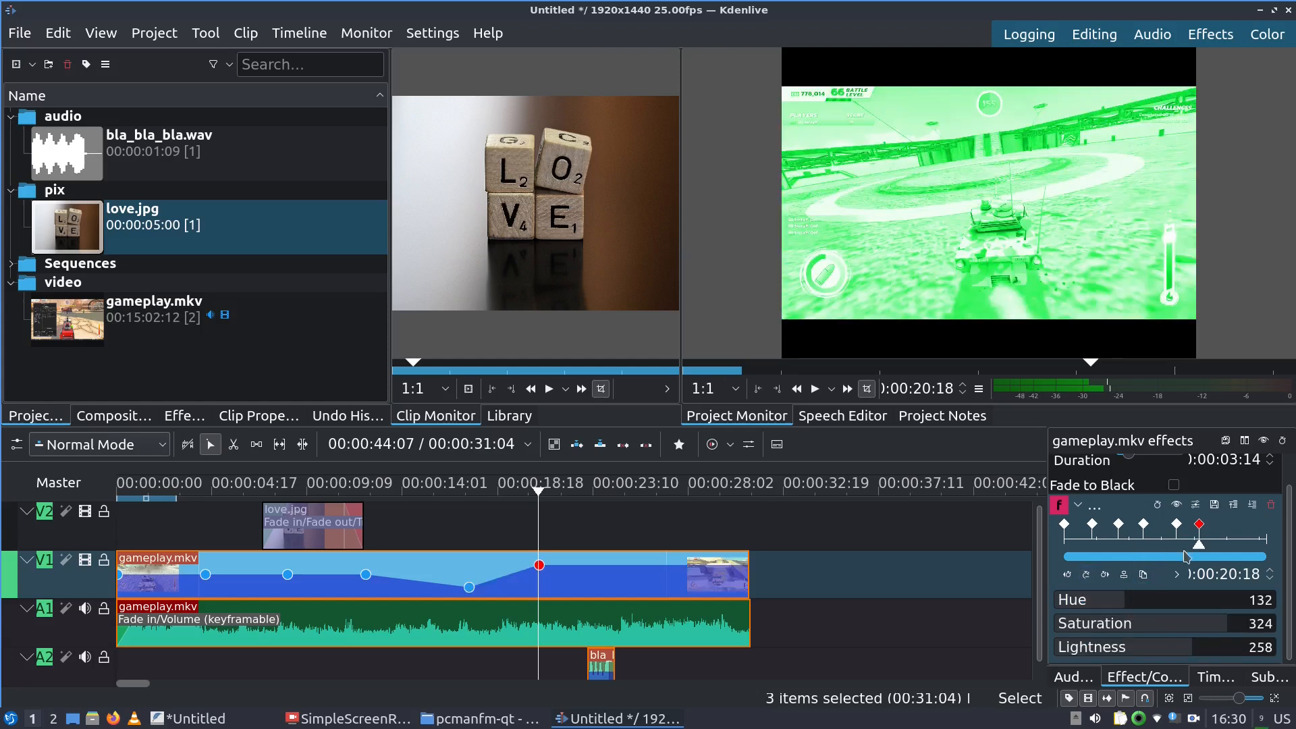
Add a keyframe at about 25 seconds with Hue 44, Lightness 70, Saturation 183, then return to start
left_click_drag(1200, 548, 1232, 544)
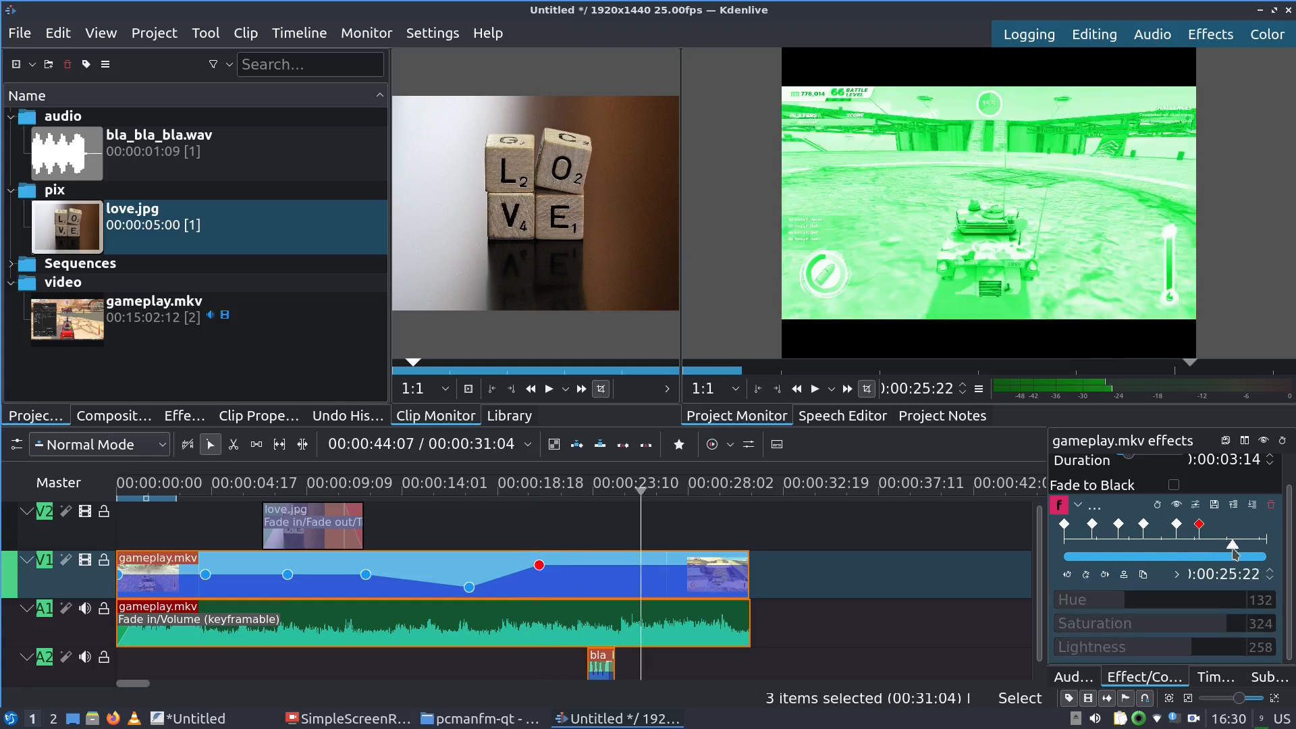
left_click(1089, 575)
left_click(1080, 602)
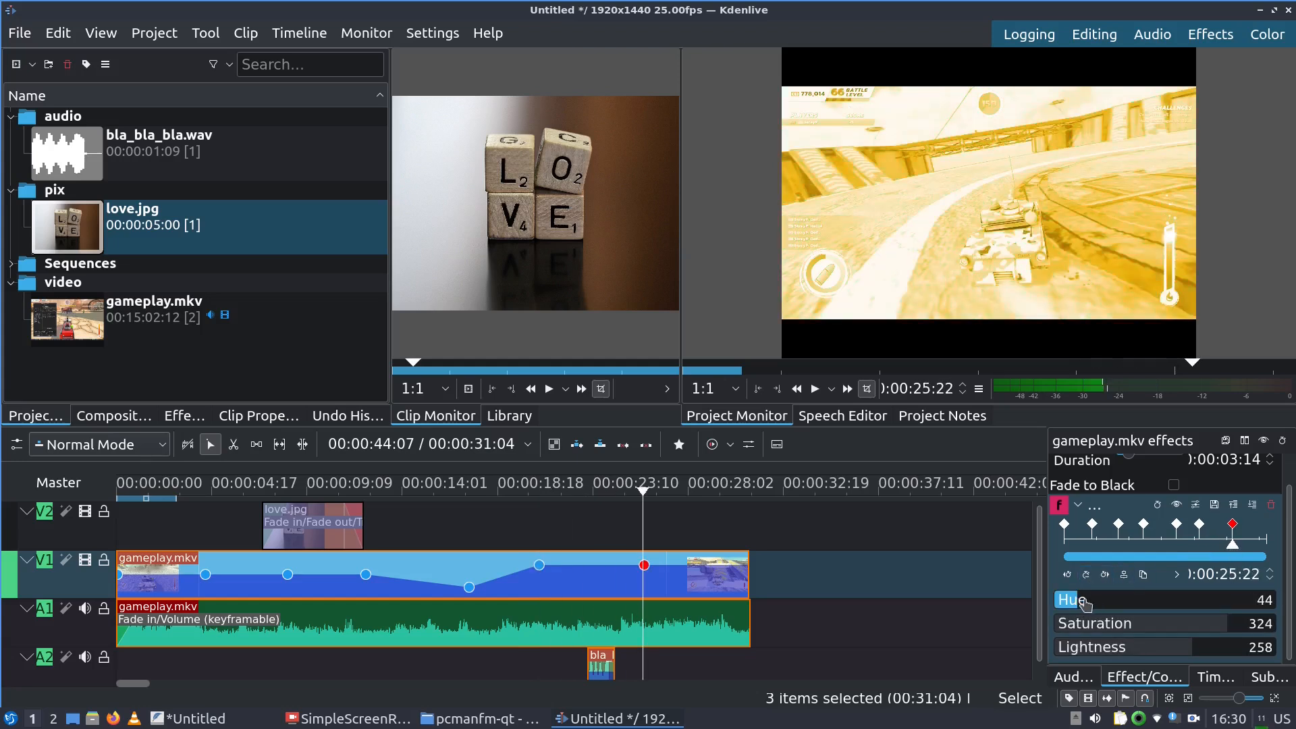
left_click(1091, 649)
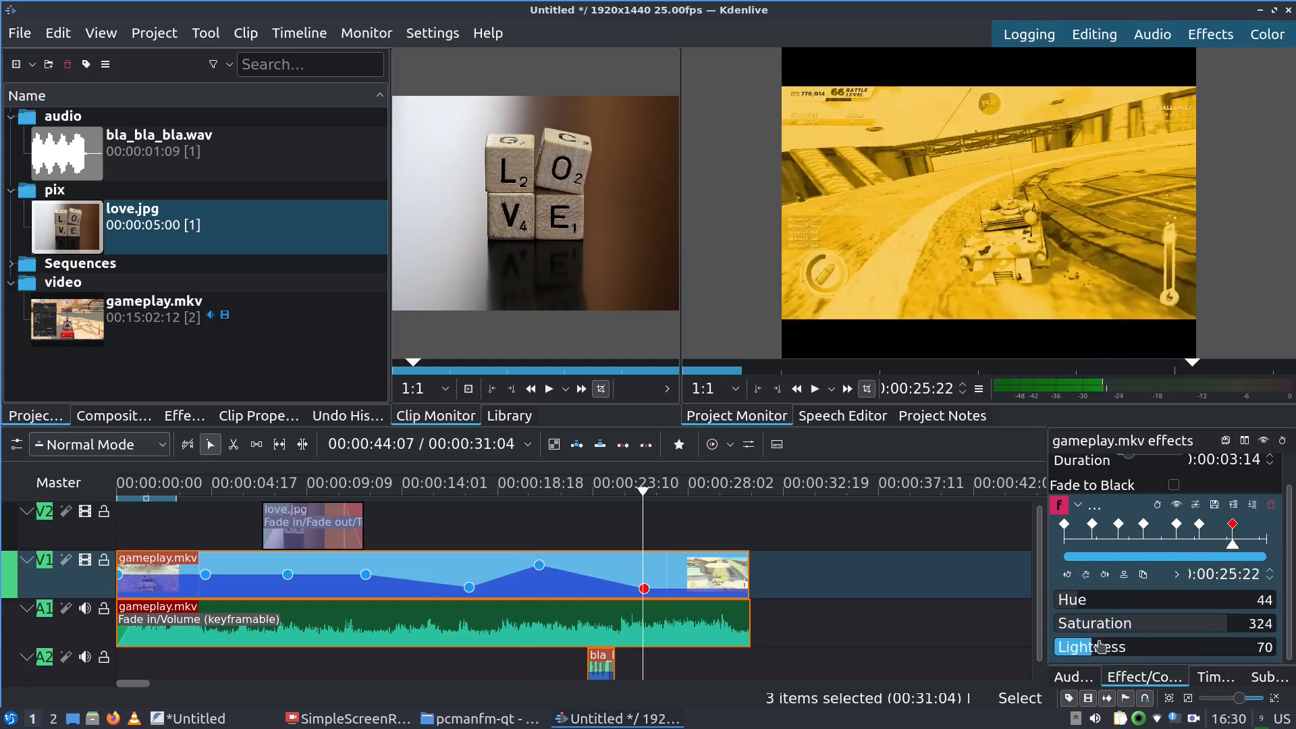
left_click(1155, 623)
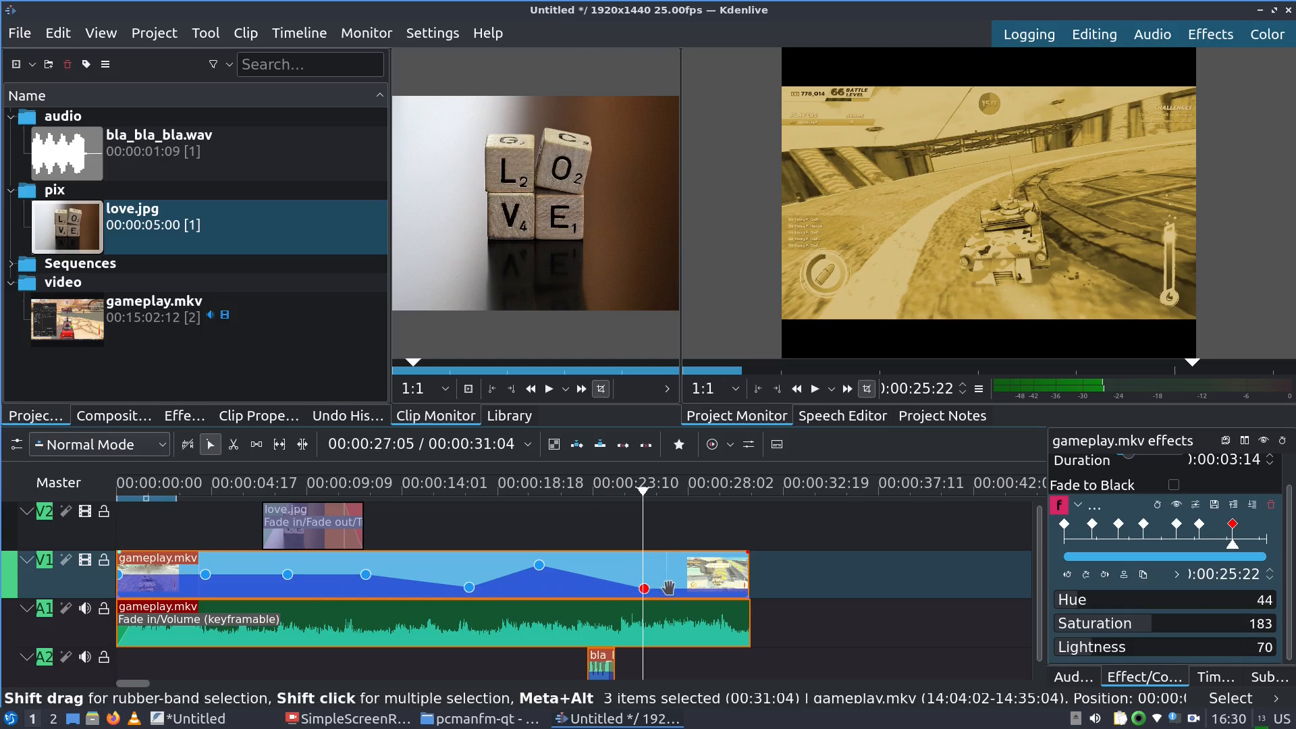
key("Home")
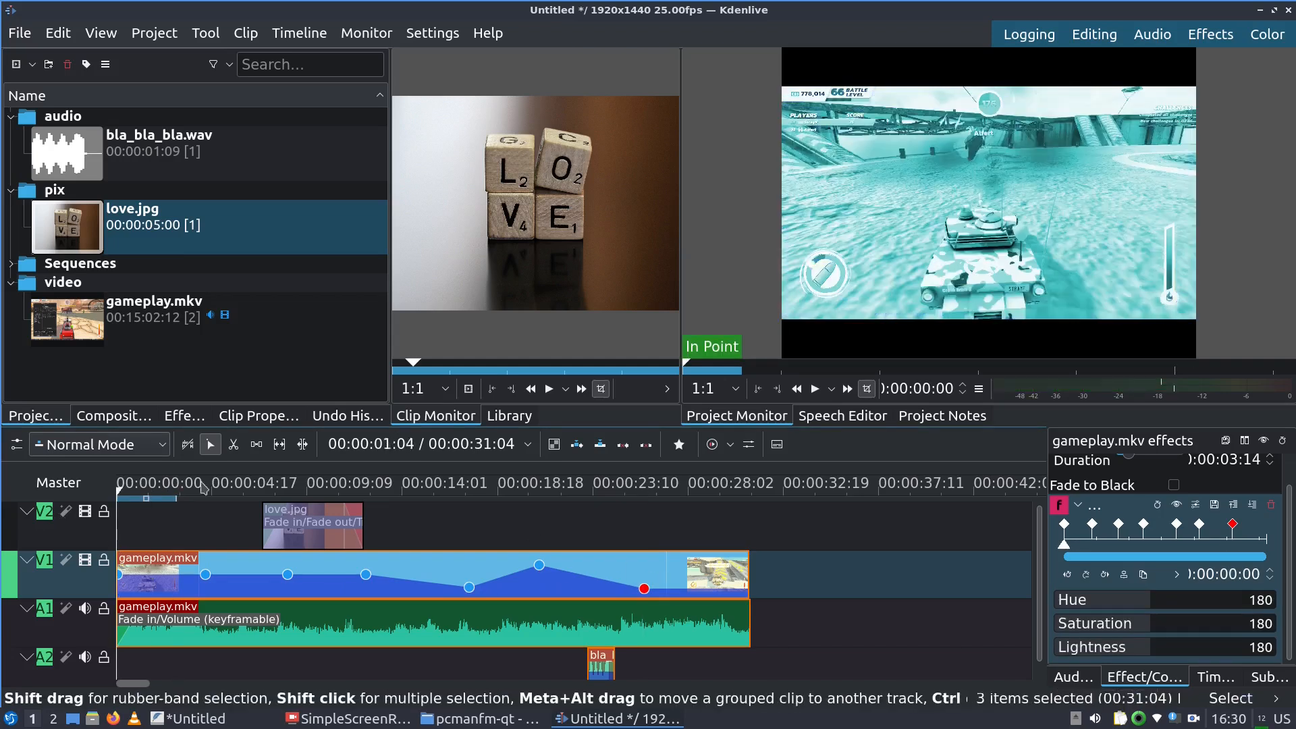
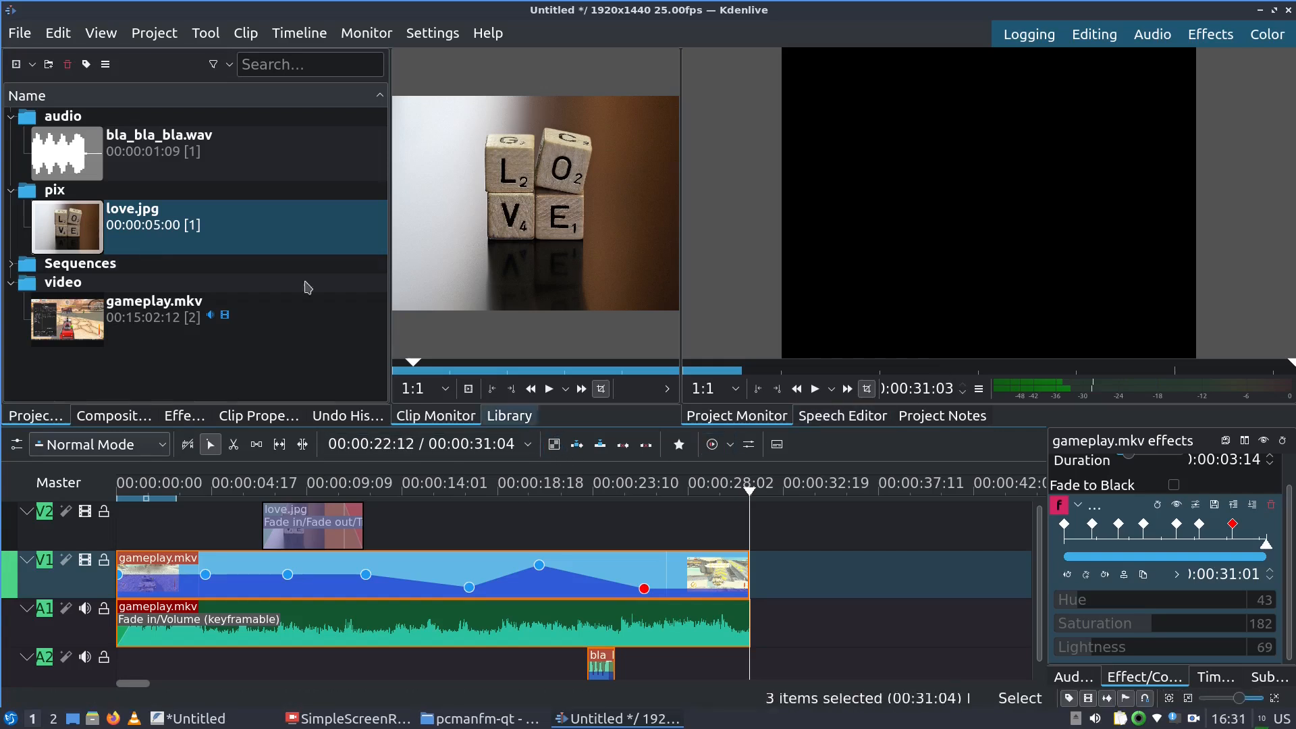
Collapse the audio, pix and video bin folders and start a new title clip
left_click(12, 118)
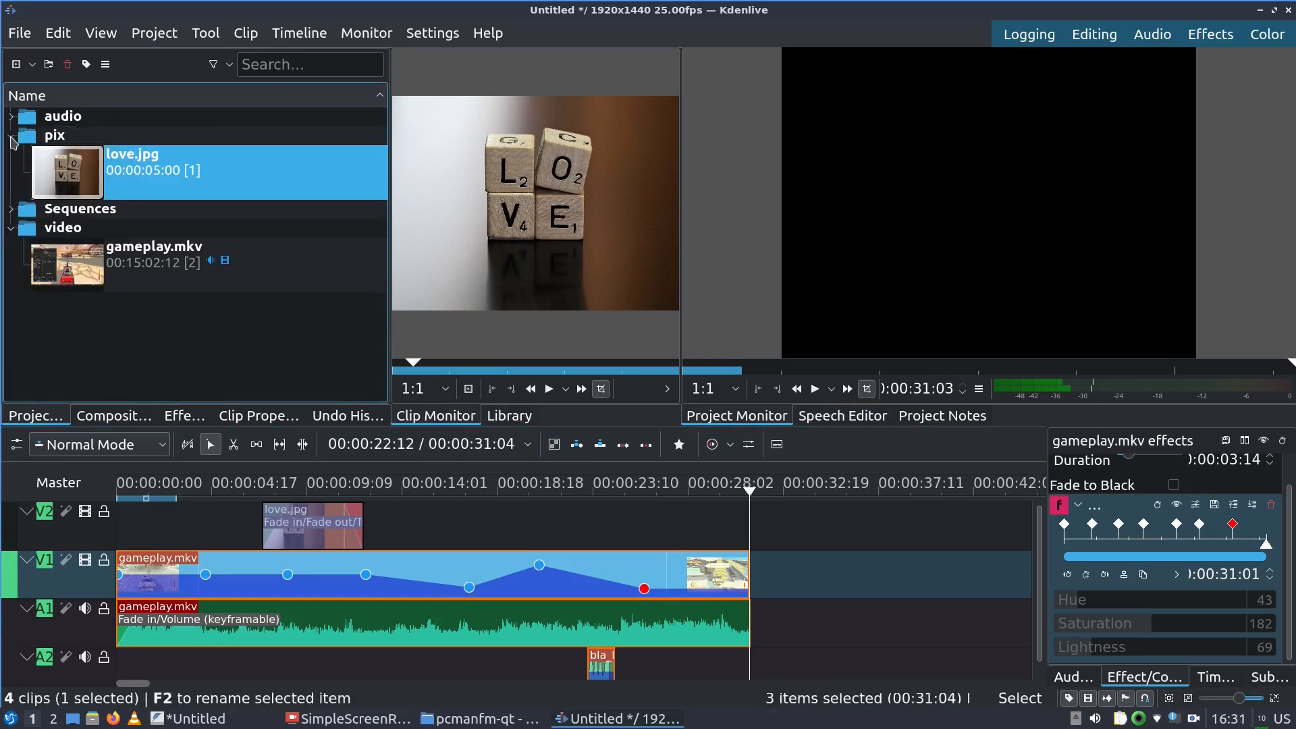
left_click(11, 135)
left_click(10, 174)
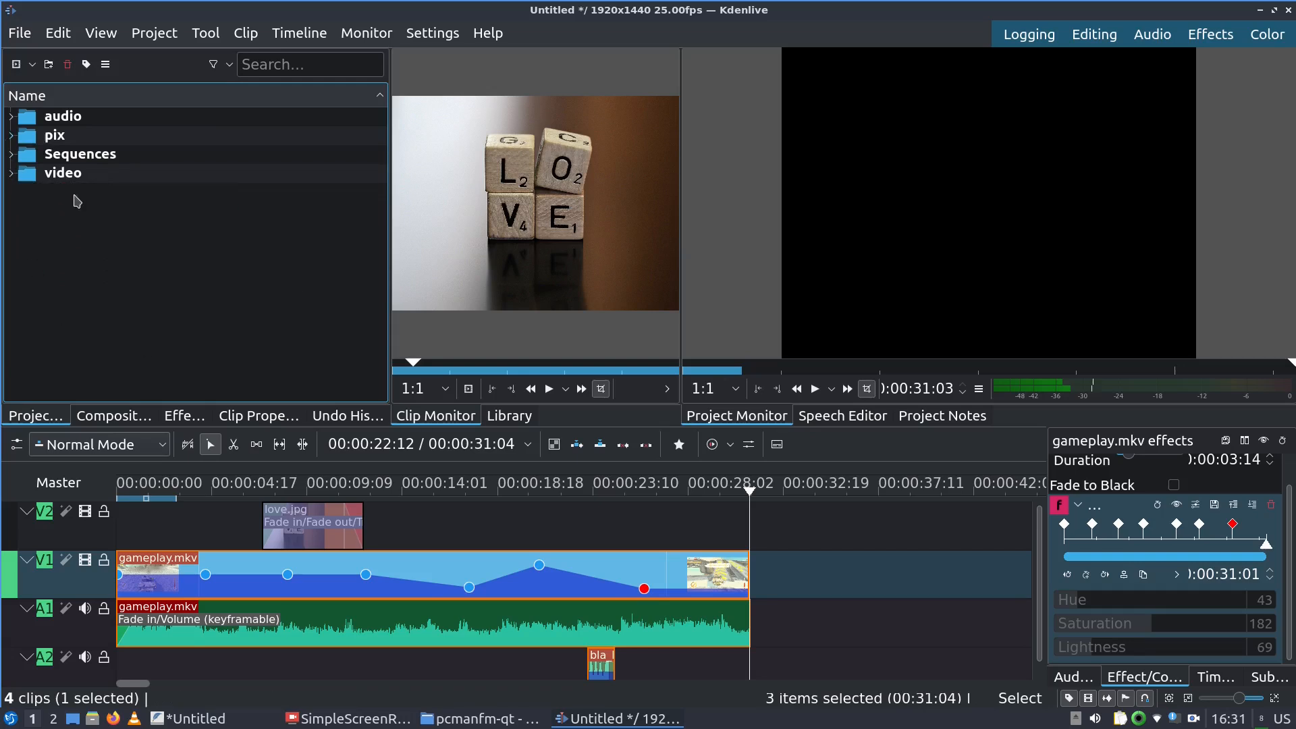
left_click(154, 31)
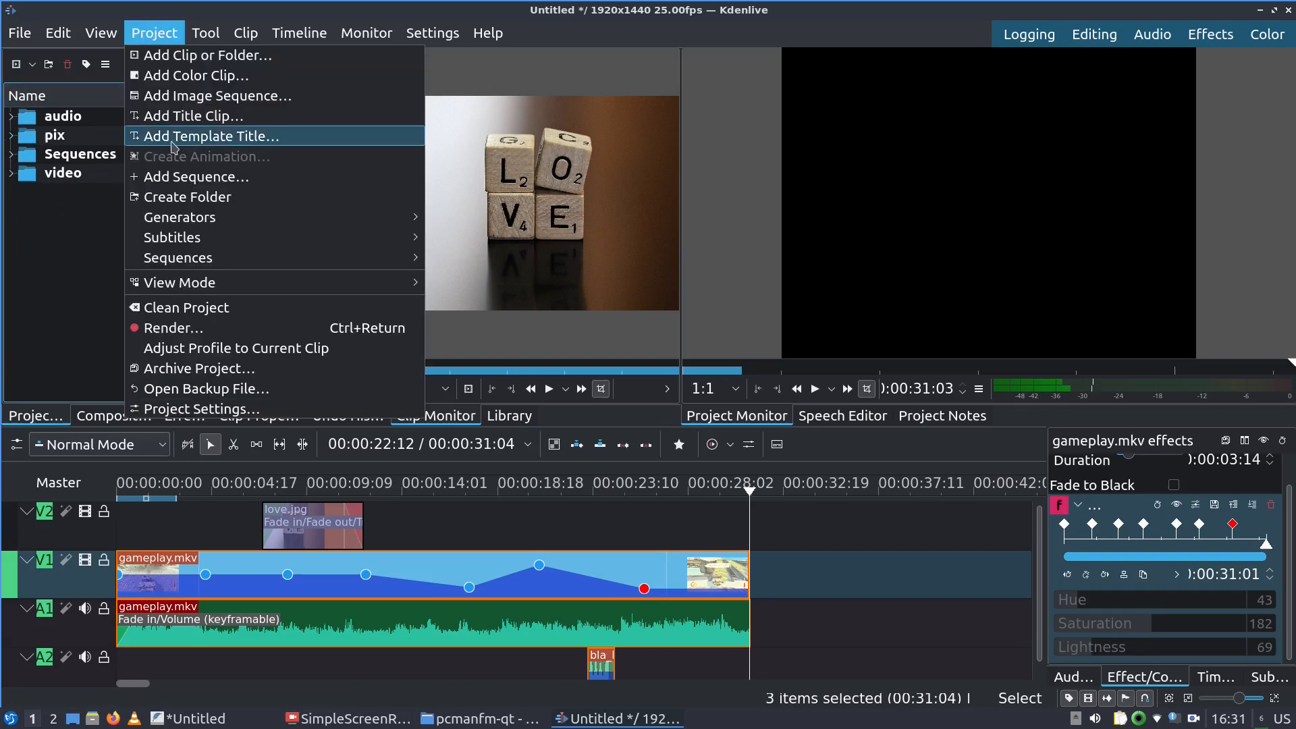
left_click(180, 117)
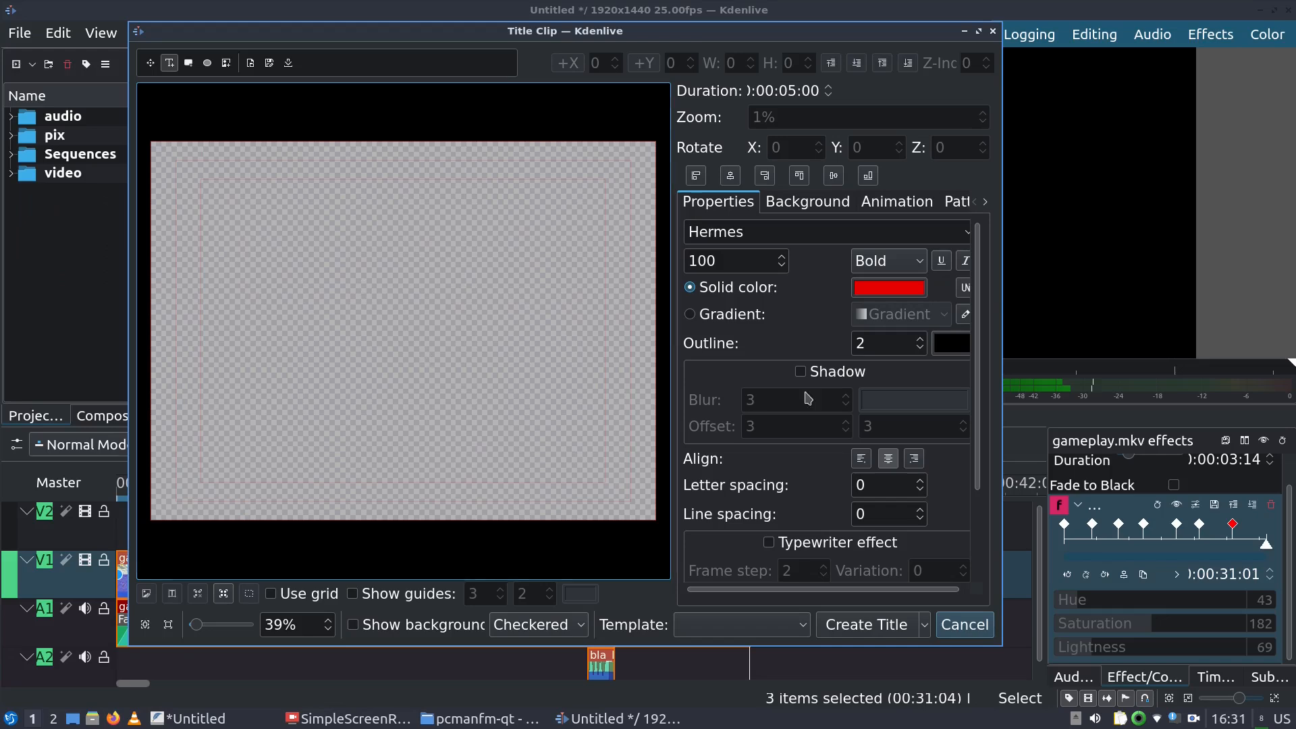
Enable the drop shadow and add a text item reading 'This is a text'
double_click(702, 261)
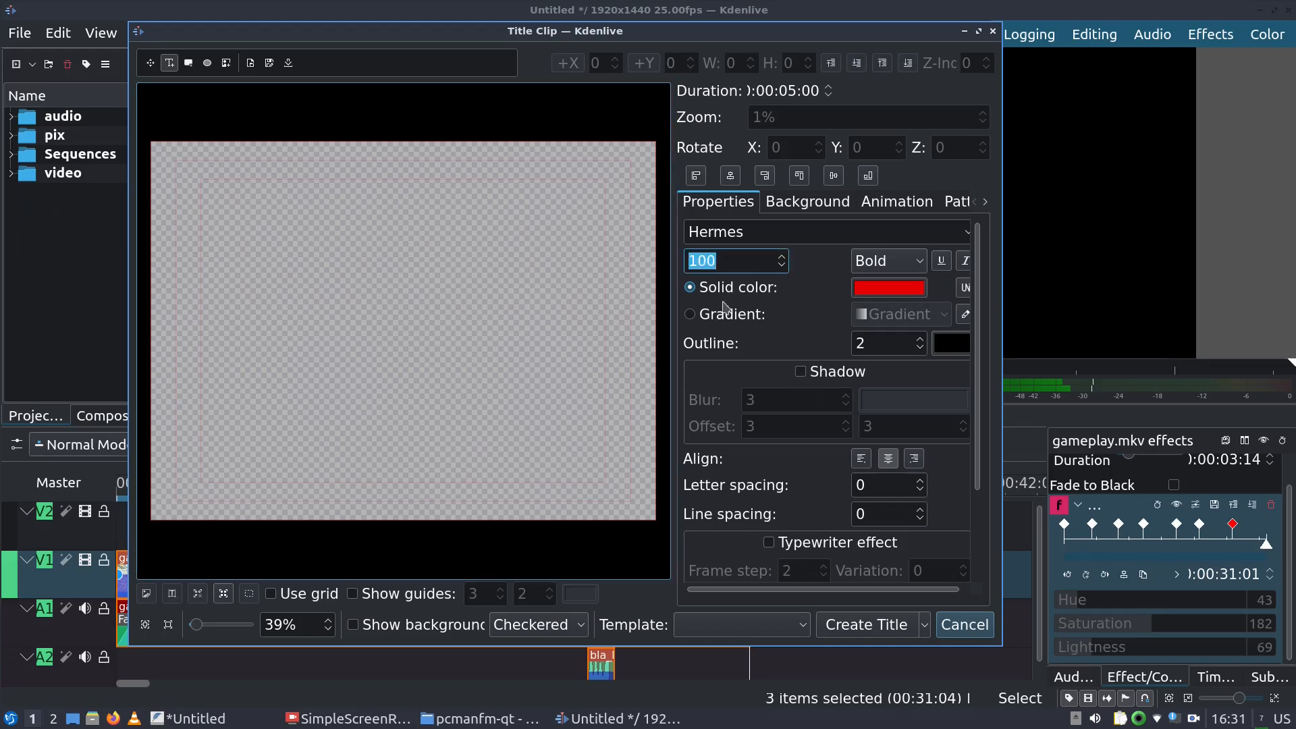
left_click(801, 372)
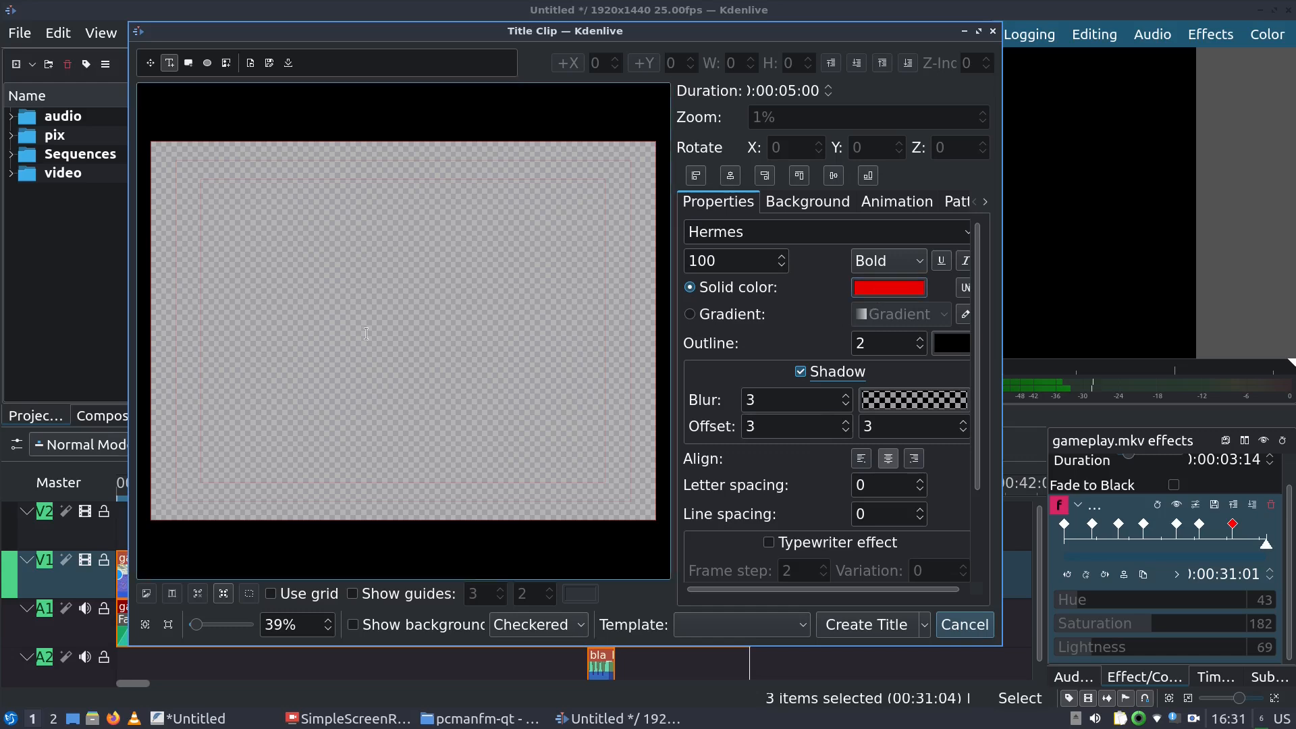
left_click(228, 295)
type("This is a")
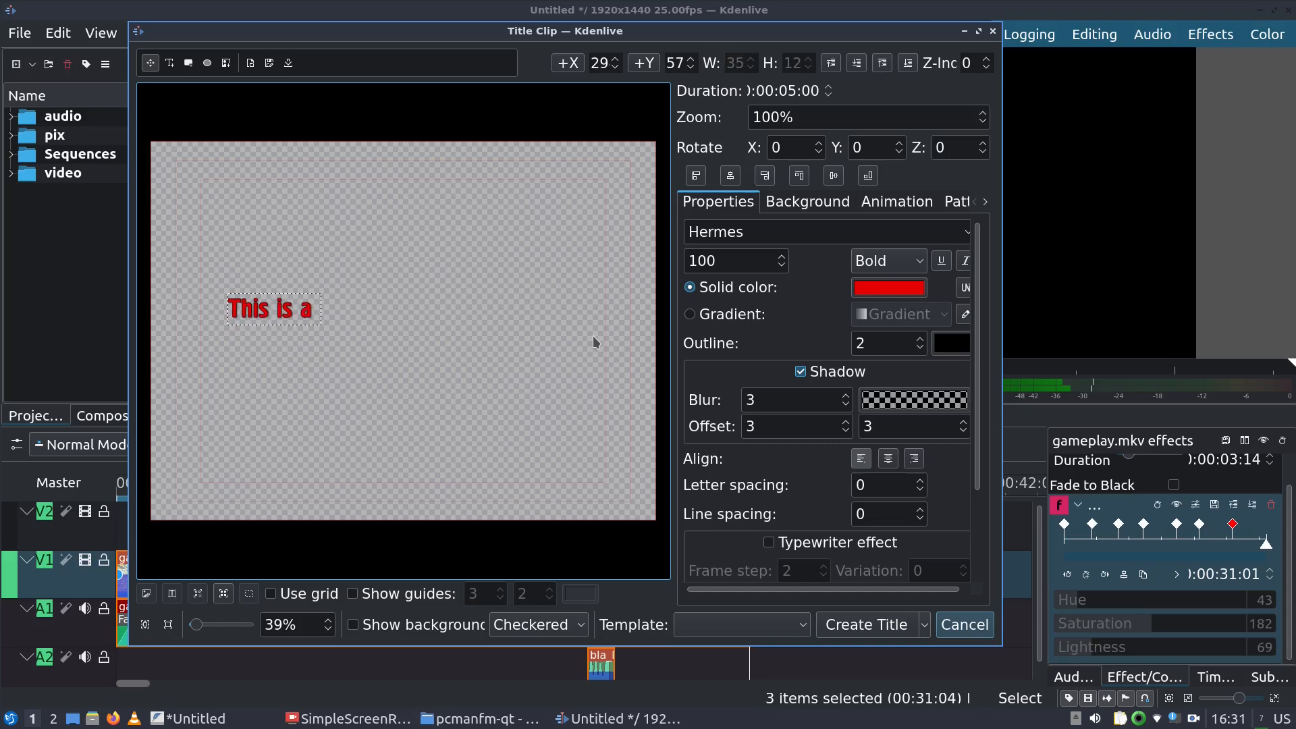
type(" text")
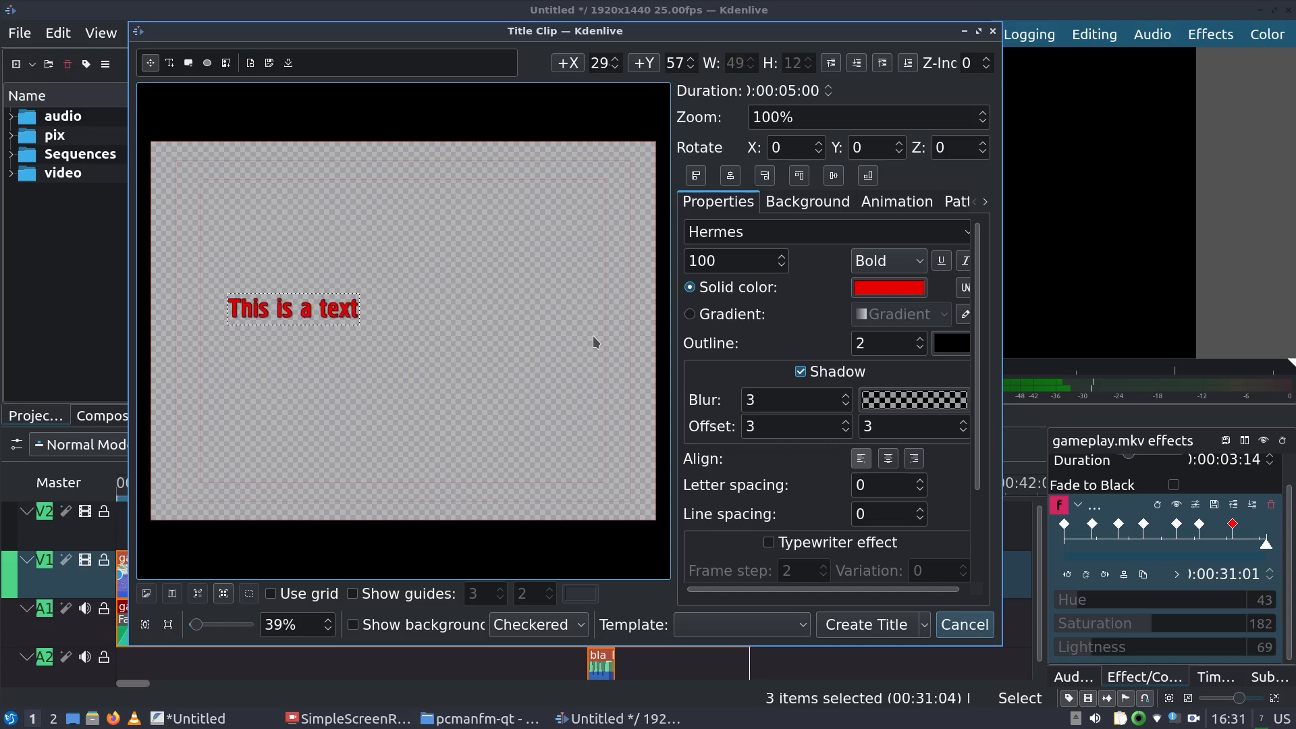
left_click(370, 386)
Set the title text's font size to 200
left_click_drag(740, 264, 650, 251)
type("200")
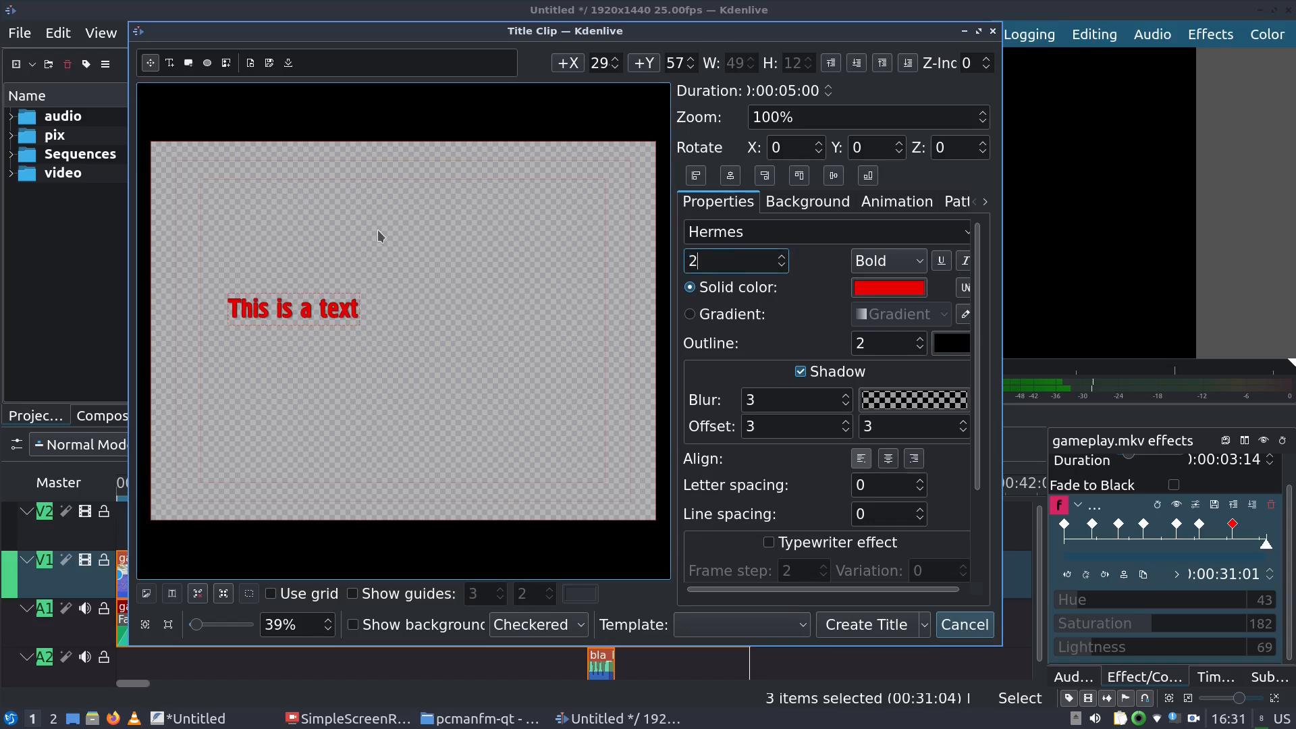
left_click(543, 395)
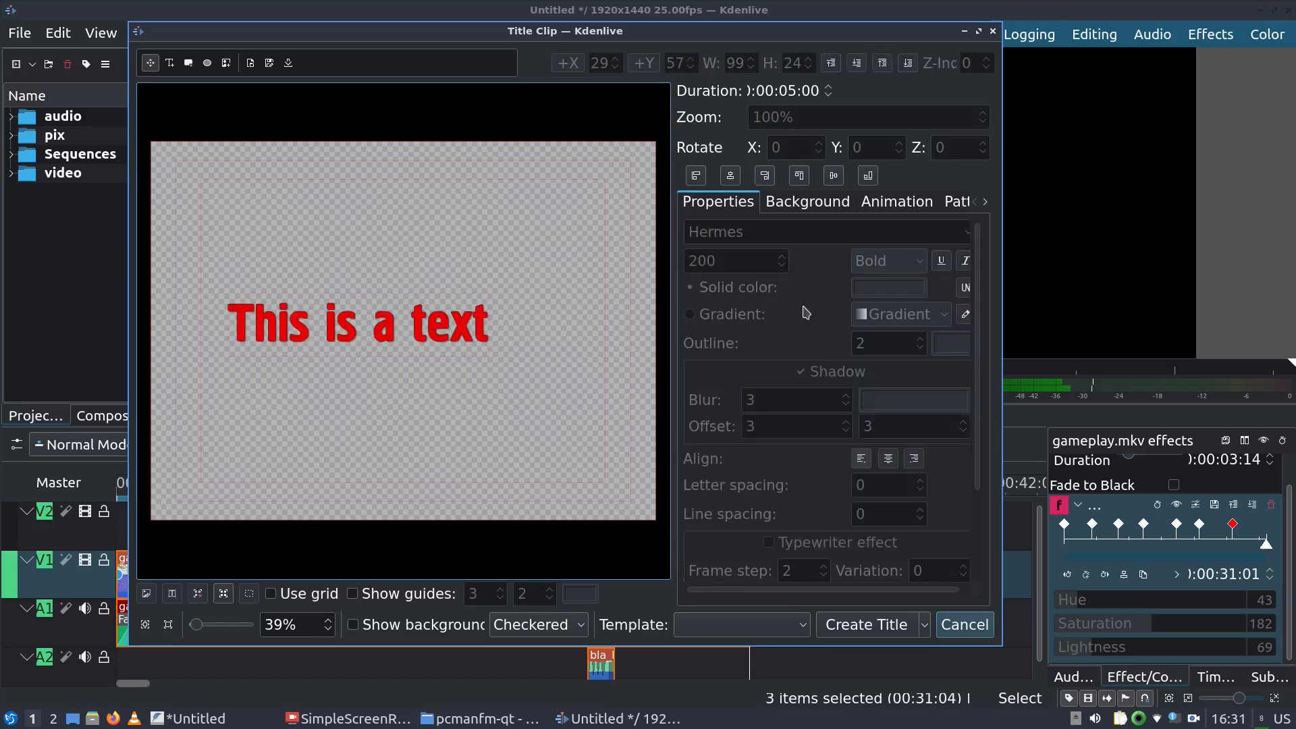
left_click(449, 327)
left_click(783, 257)
left_click(783, 257)
left_click(782, 257)
left_click(783, 258)
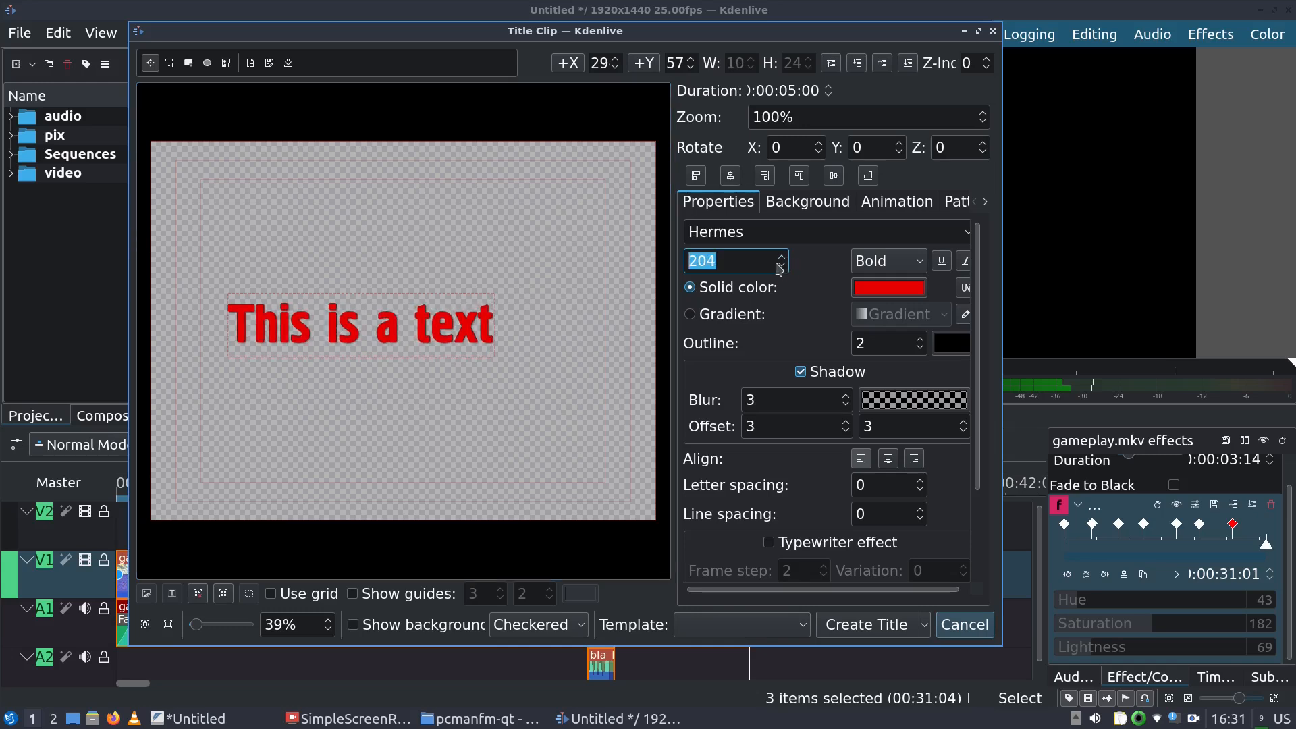
left_click(781, 266)
left_click(782, 266)
left_click(782, 267)
left_click(782, 267)
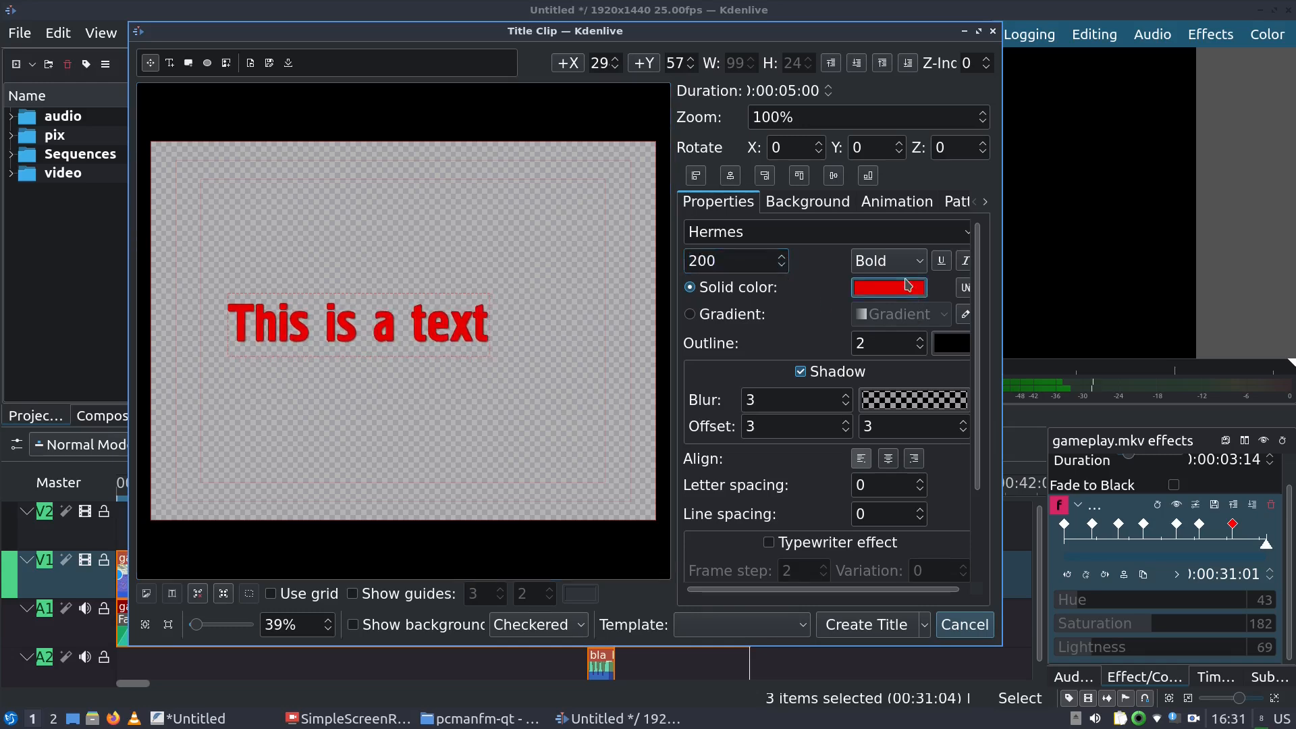
Try green and then yellow for the text colour, settling back on red
left_click(888, 288)
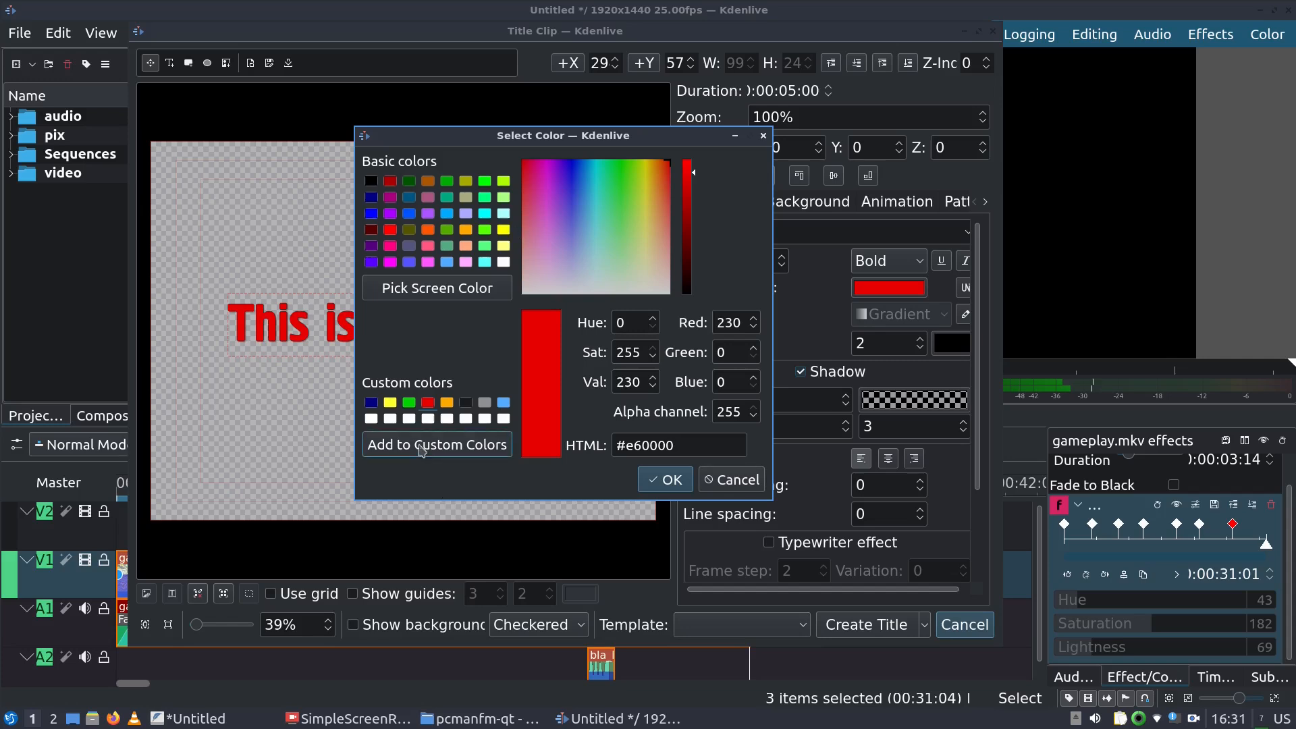
left_click(414, 402)
left_click(669, 480)
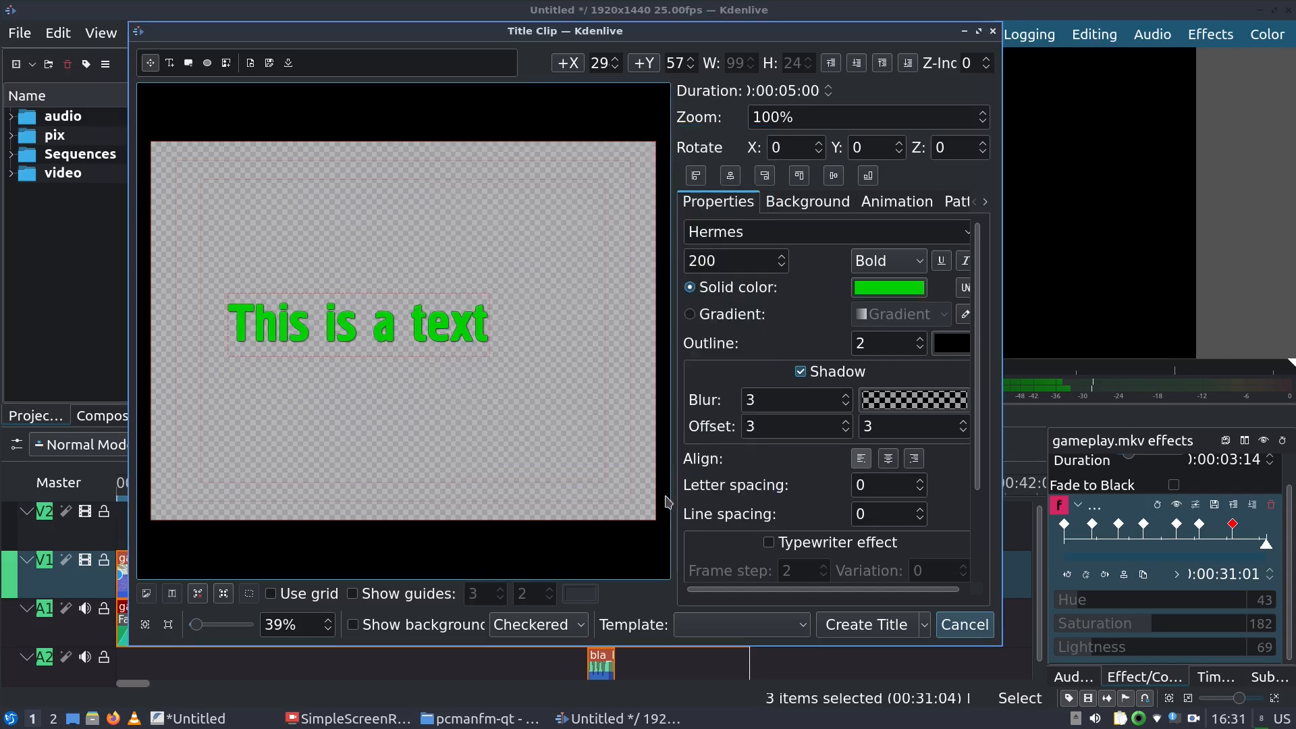
left_click(889, 288)
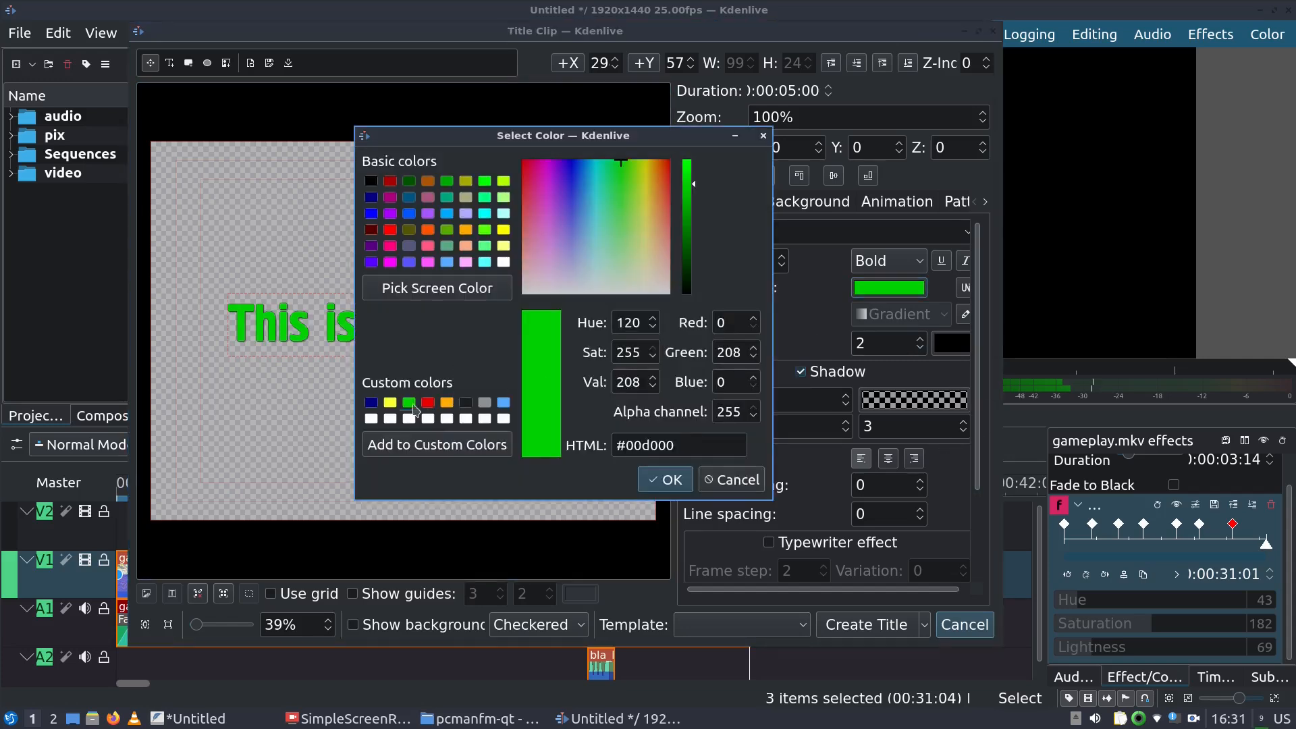
left_click(390, 403)
left_click(653, 476)
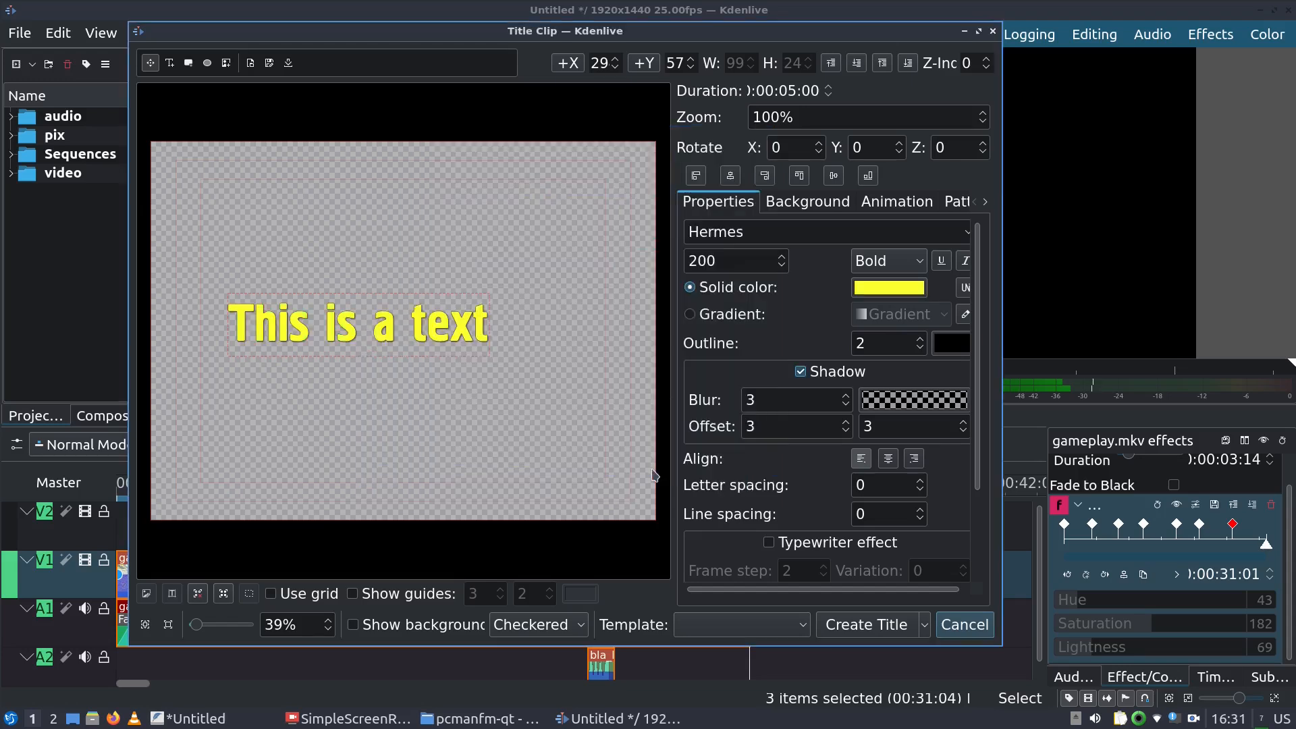
left_click(889, 287)
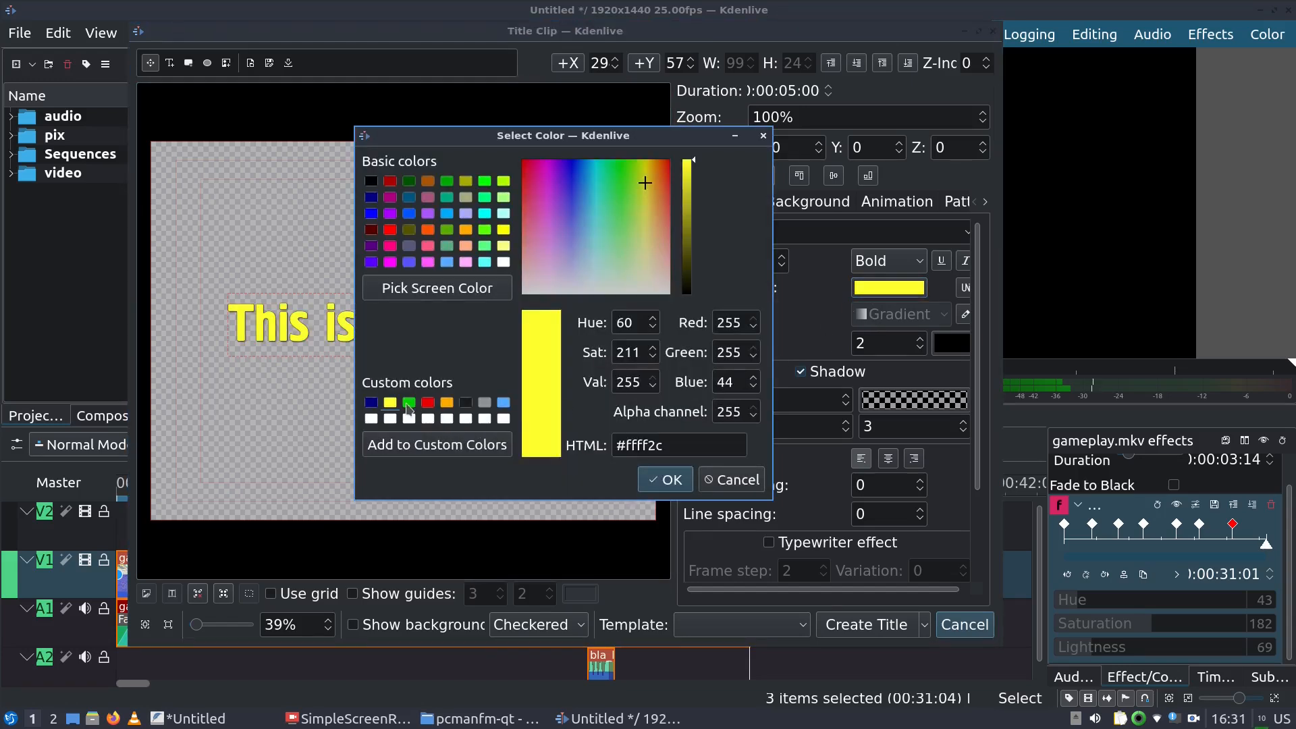
left_click(428, 404)
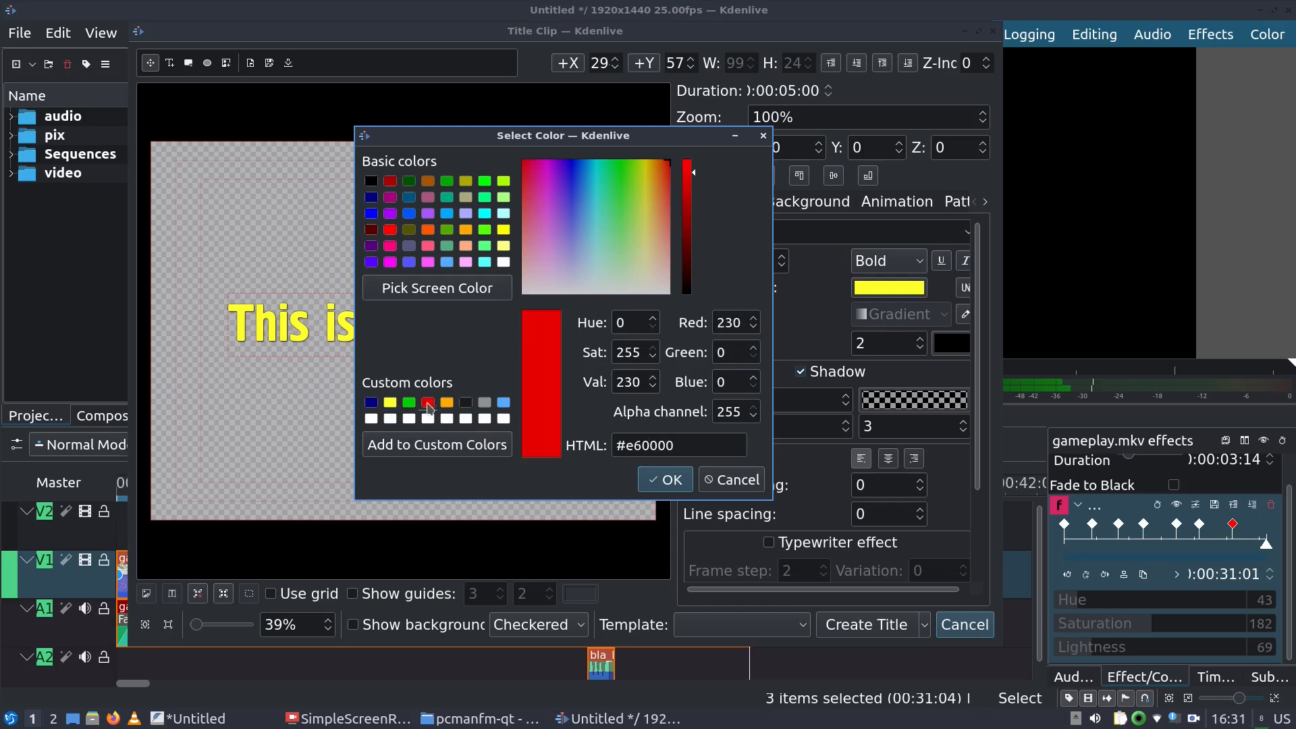
left_click(666, 479)
Centre the text horizontally and vertically, then create the title clip in the bin
left_click_drag(405, 328, 359, 155)
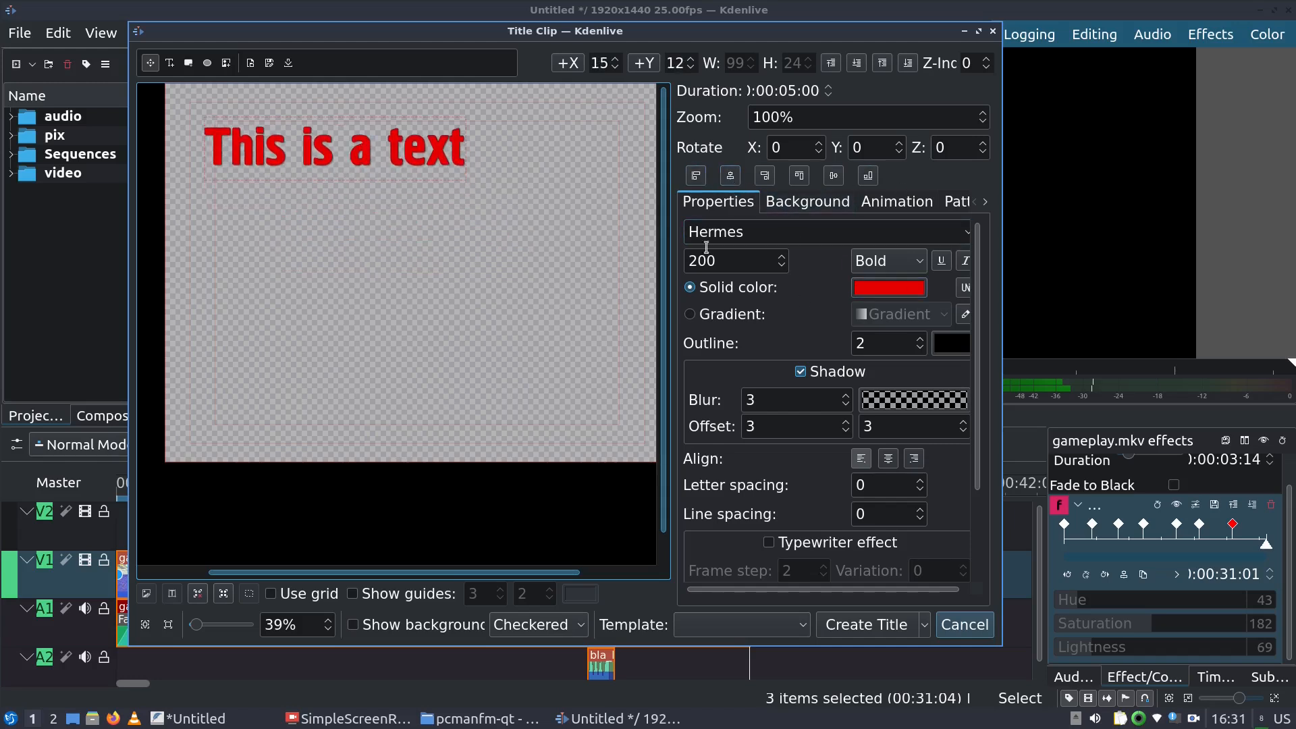
left_click(733, 181)
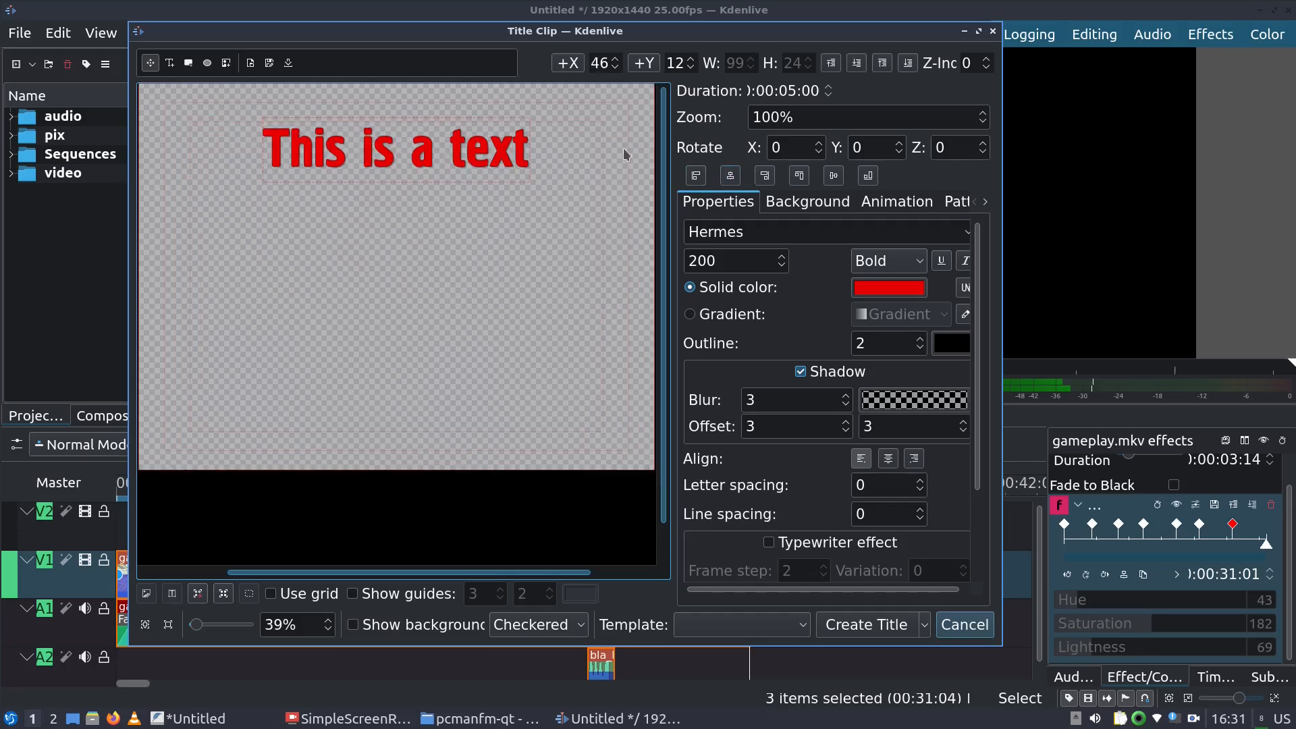
left_click(841, 181)
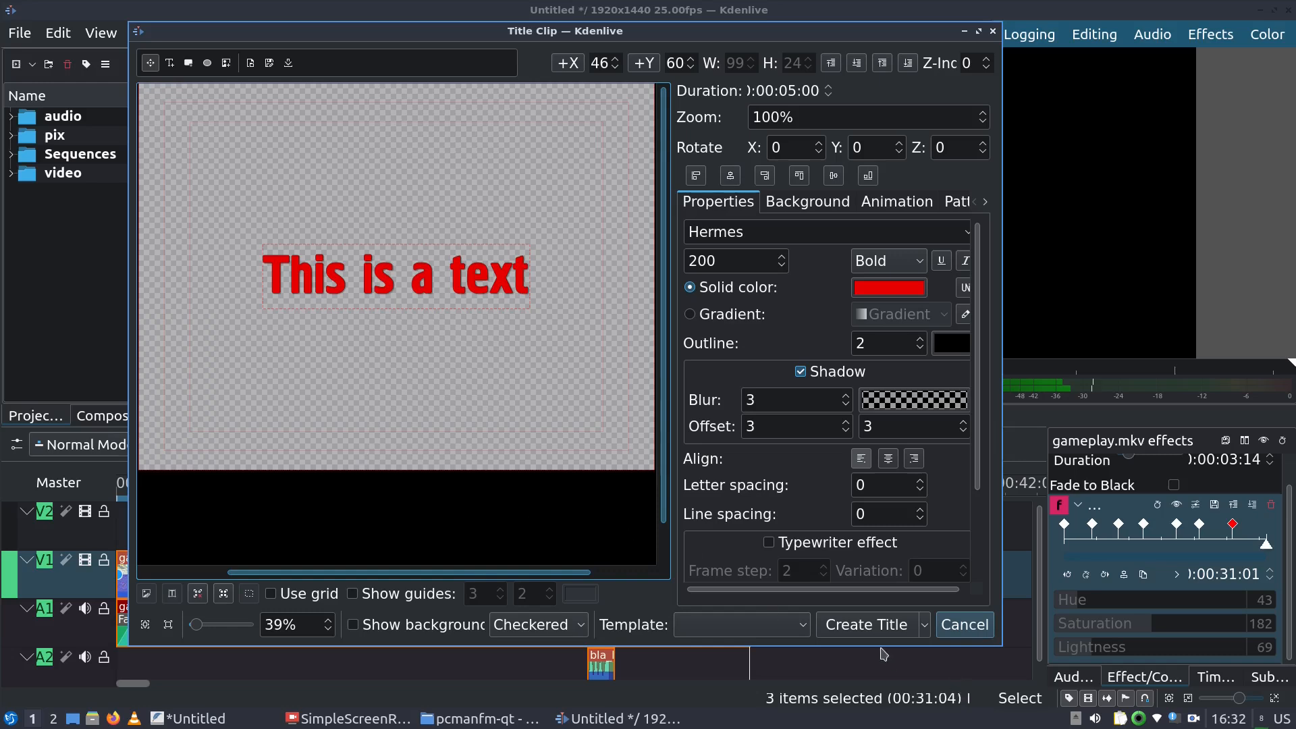
left_click(866, 624)
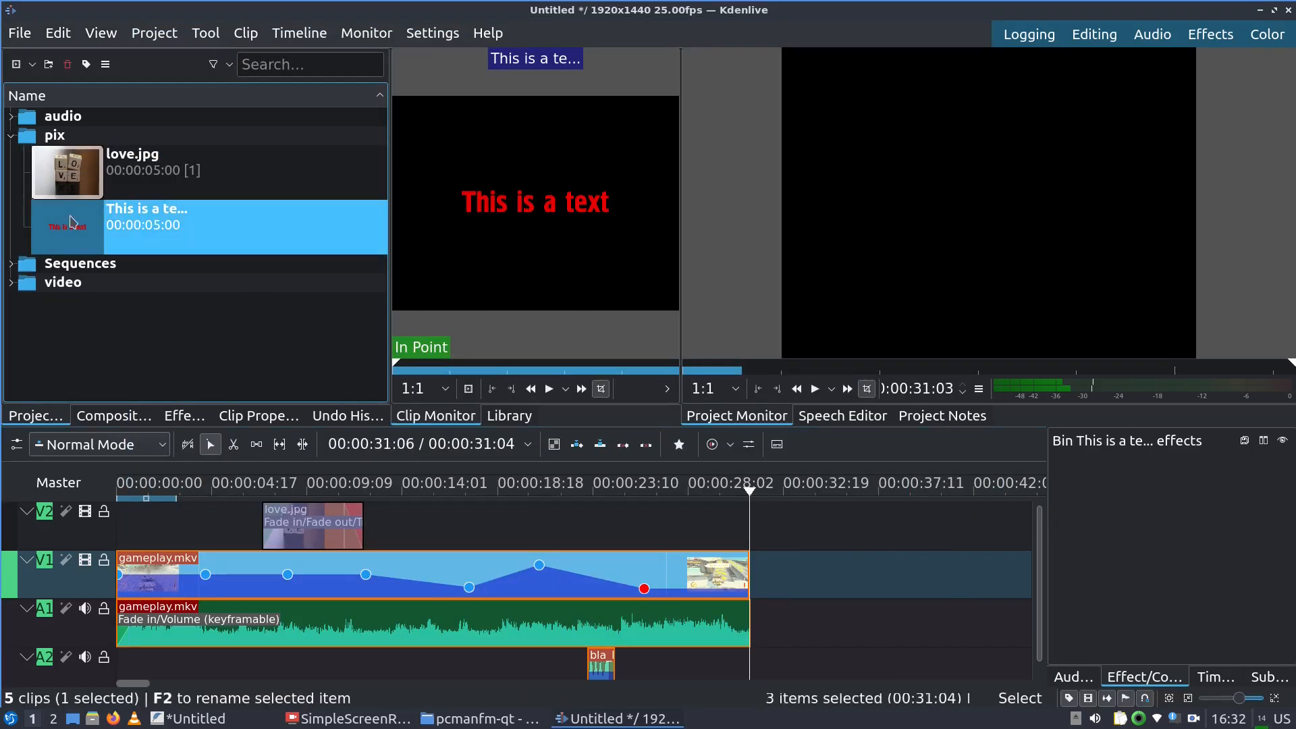
Place the 'This is a text' title clip on track V2 above the gameplay
left_click_drag(70, 231, 68, 297)
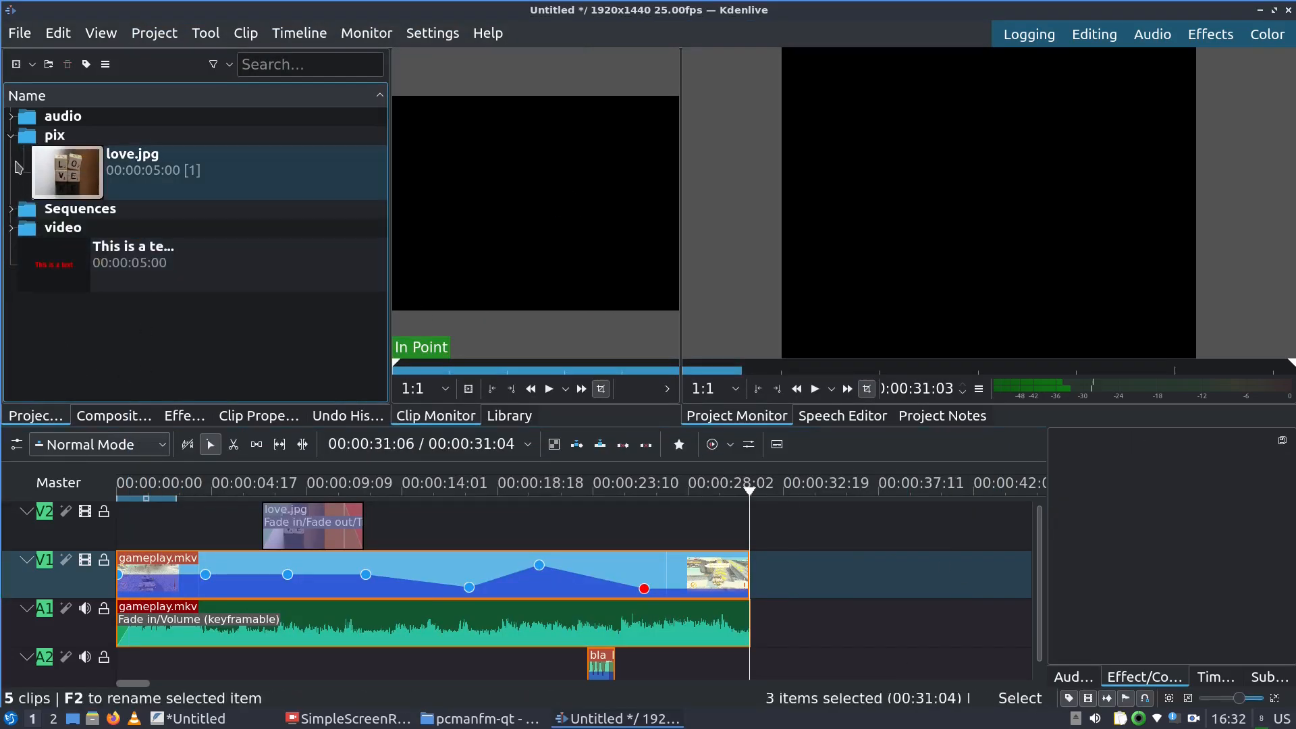
left_click(12, 136)
left_click(68, 214)
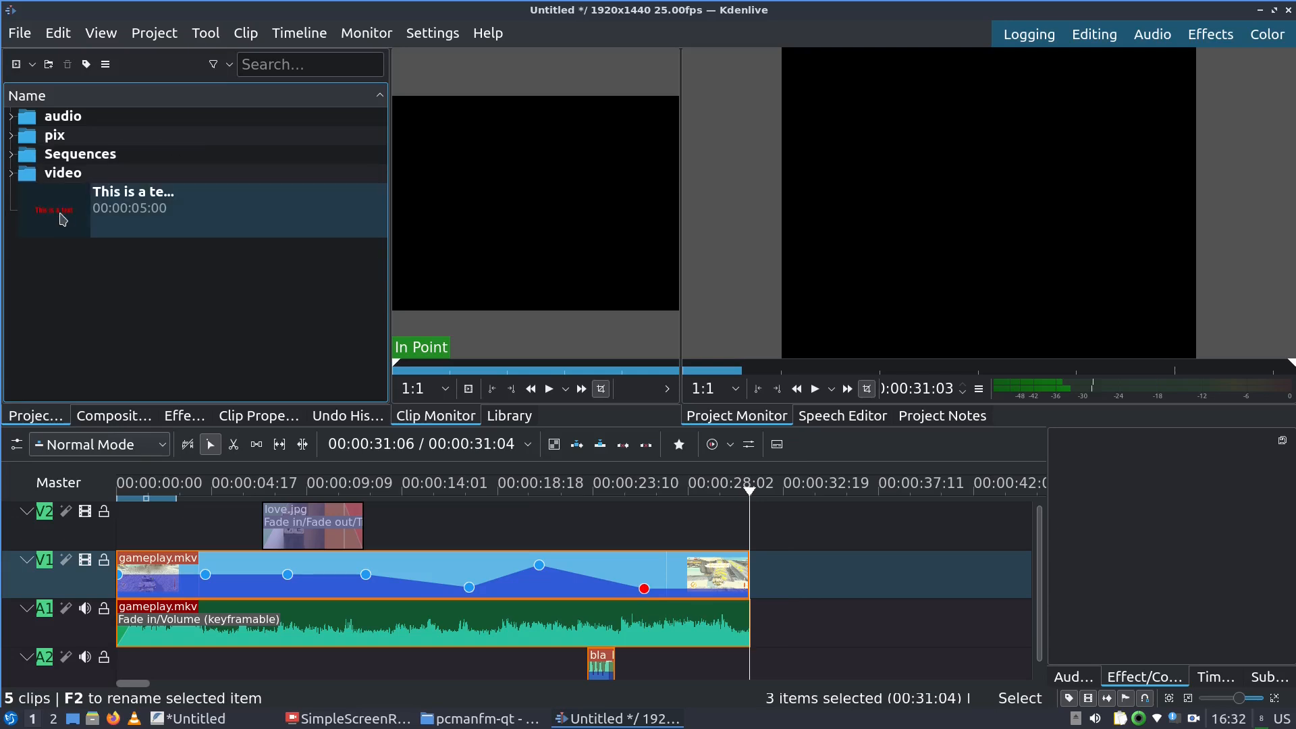
left_click_drag(63, 218, 236, 510)
Preview the timeline from near the start, then reopen the title clip for editing
left_click(165, 493)
key("space")
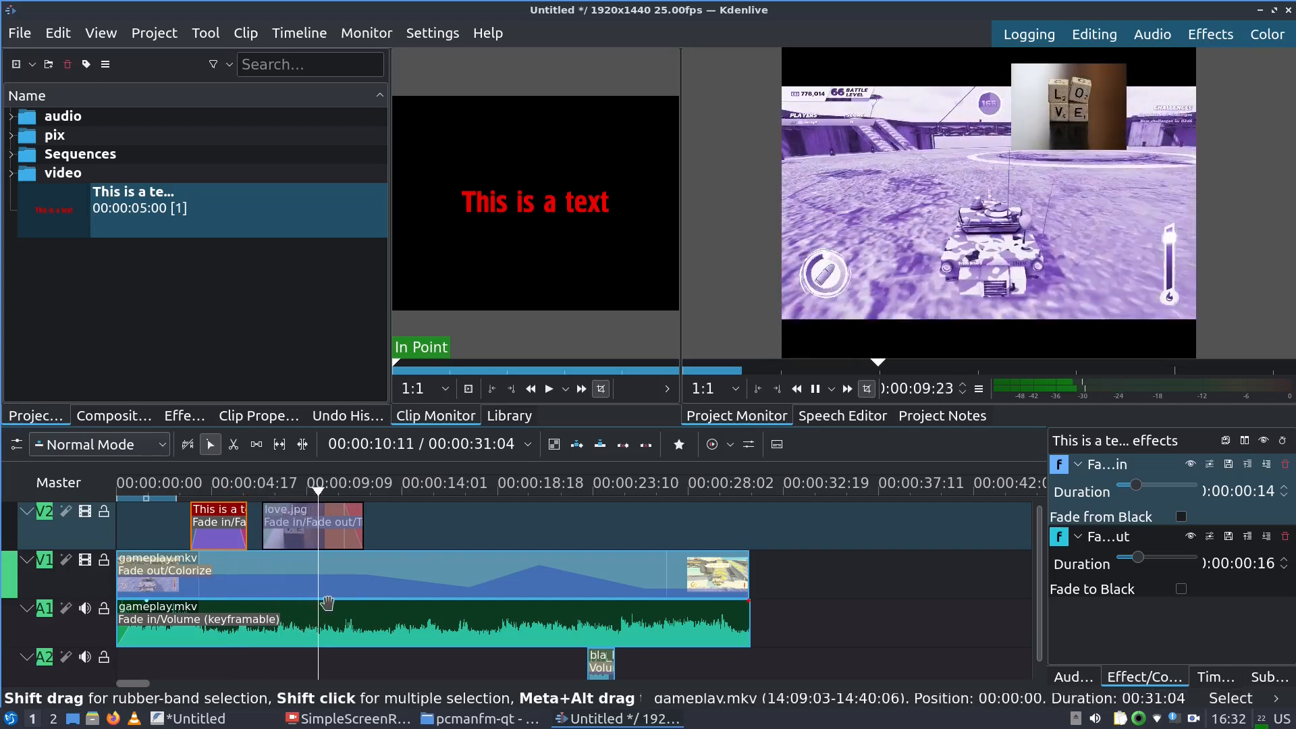
key("space")
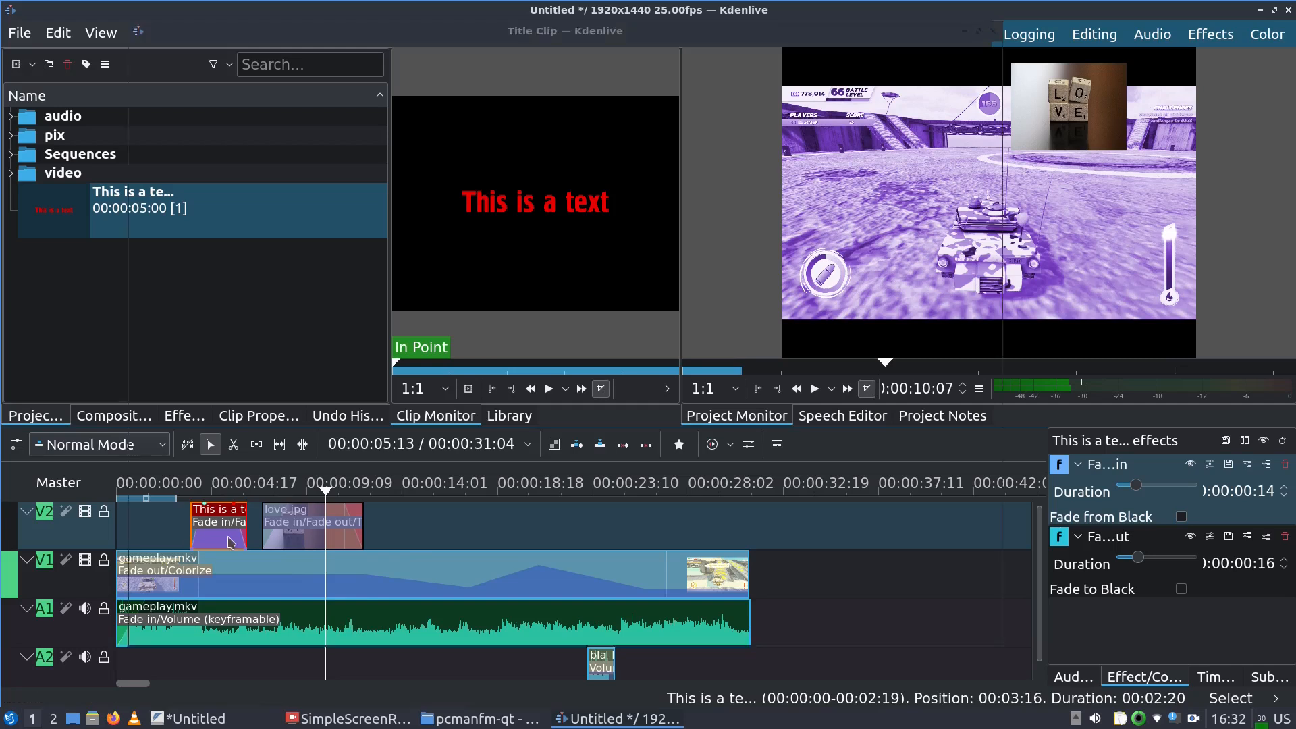
double_click(227, 537)
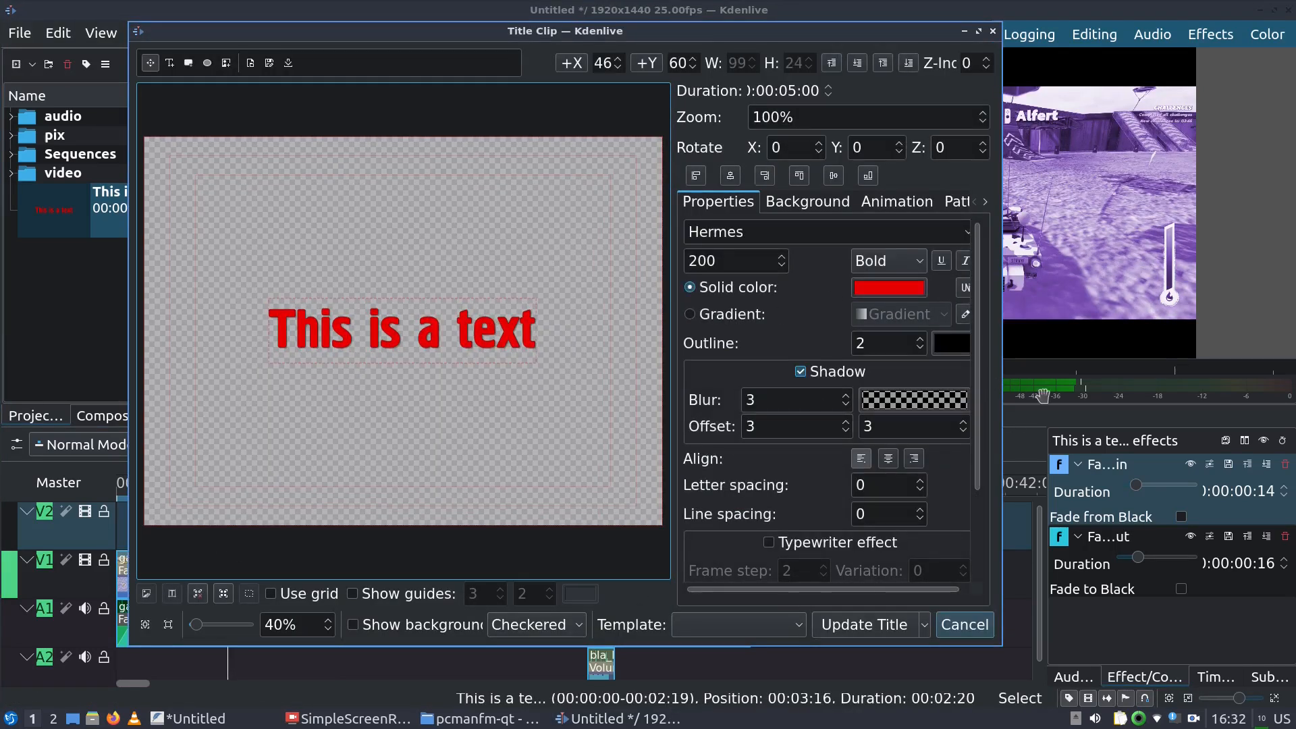
left_click(965, 625)
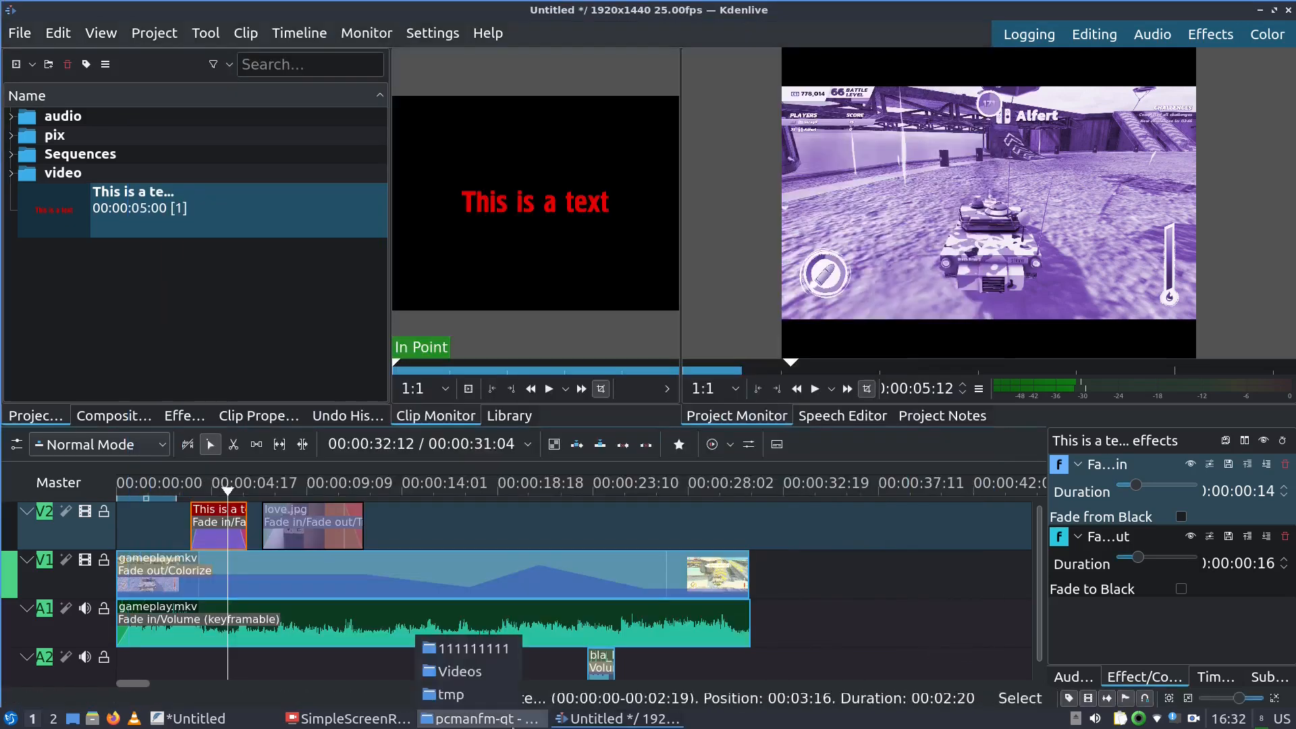
left_click(192, 718)
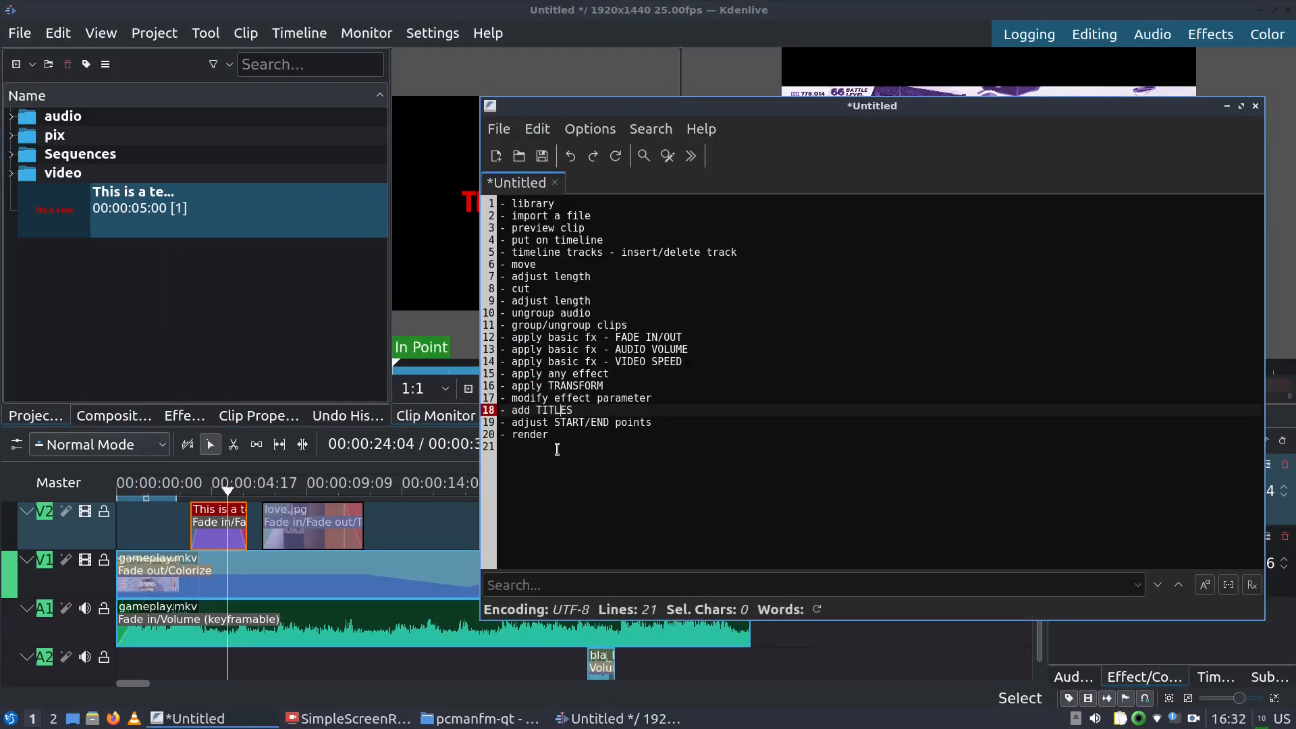
left_click(550, 10)
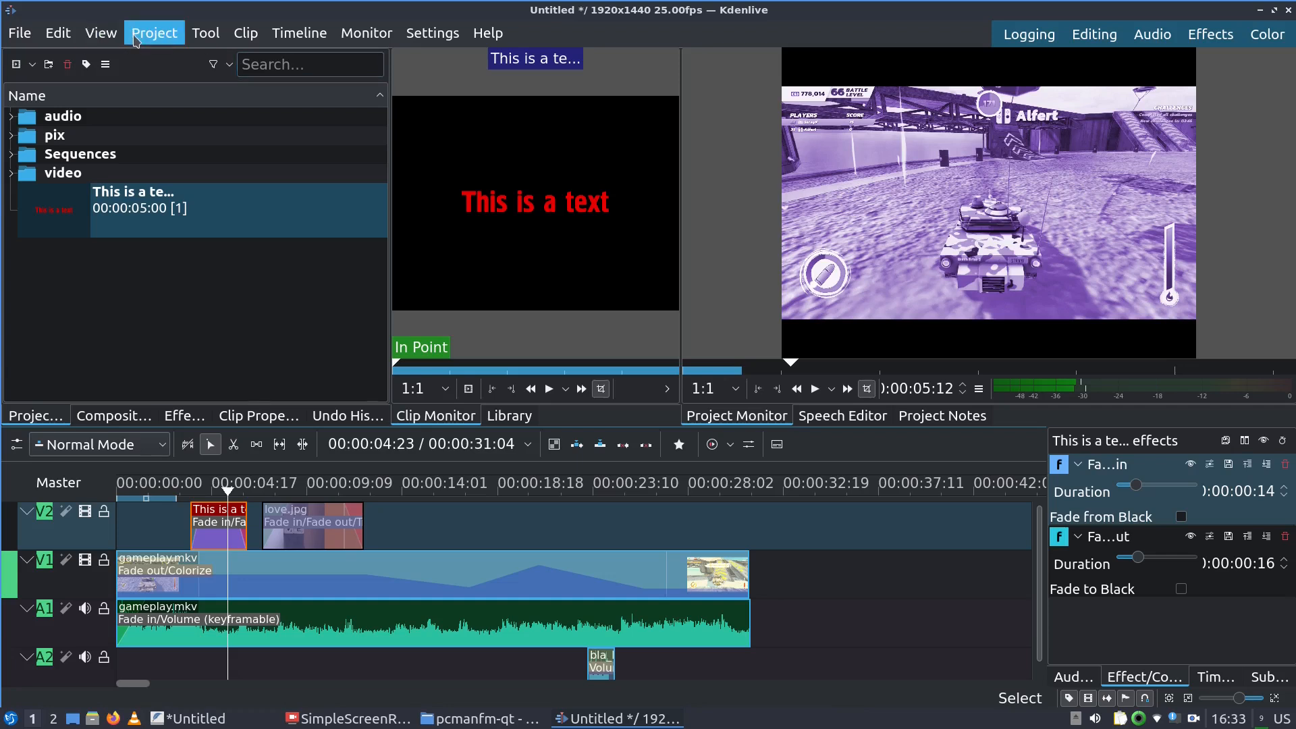
Check the render settings without rendering, then reposition the playhead and timeline zone
left_click(154, 33)
left_click(213, 330)
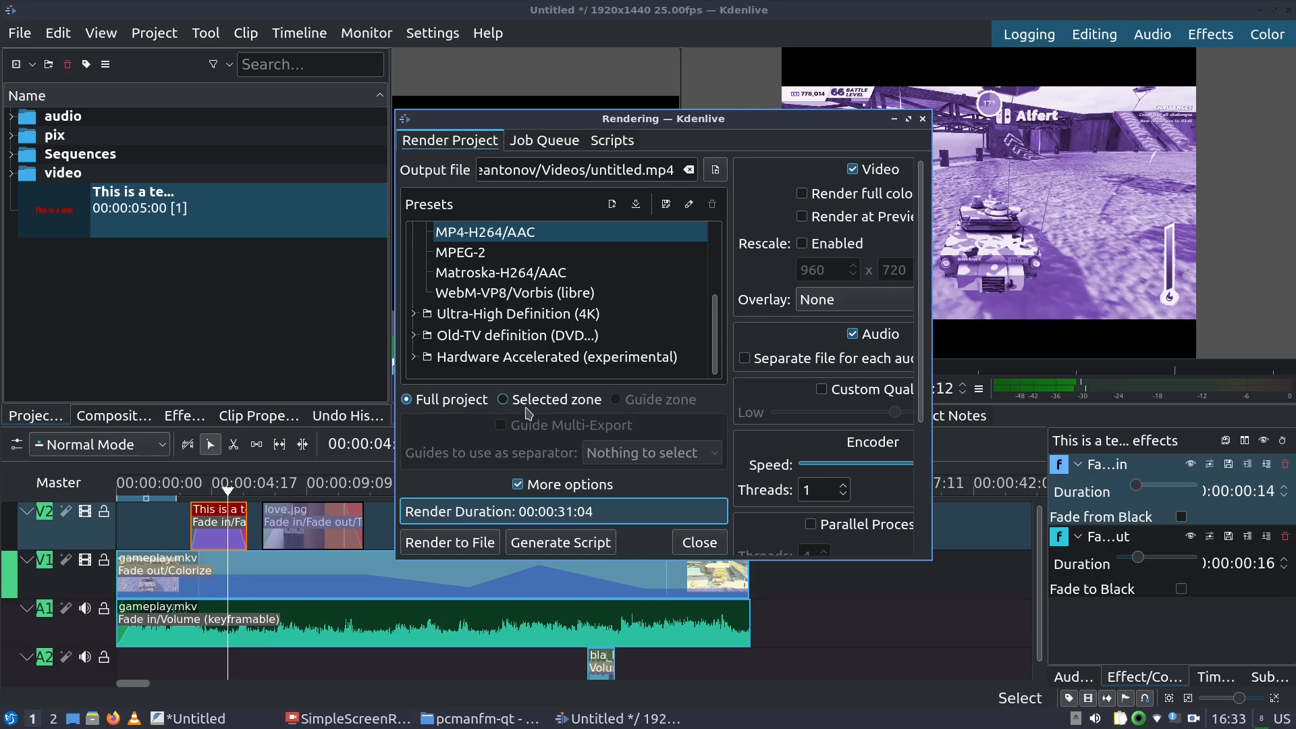
left_click(923, 120)
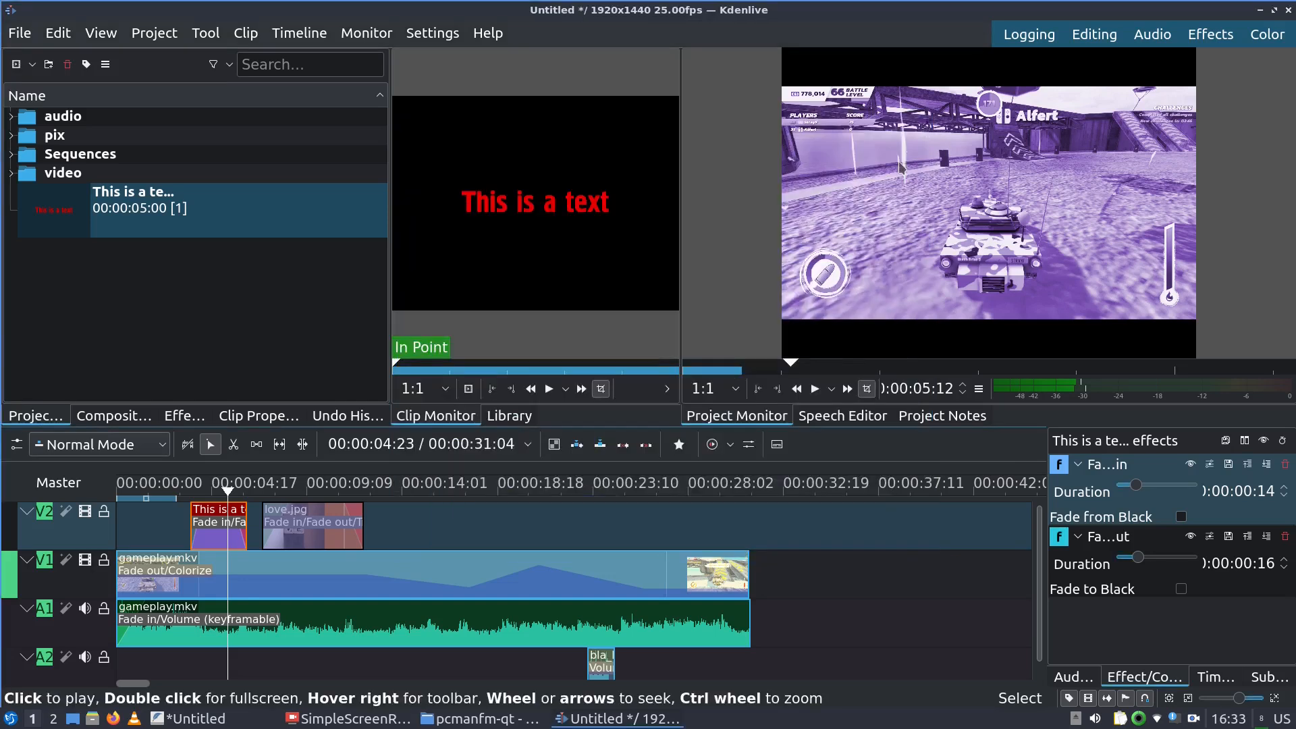
left_click(719, 484)
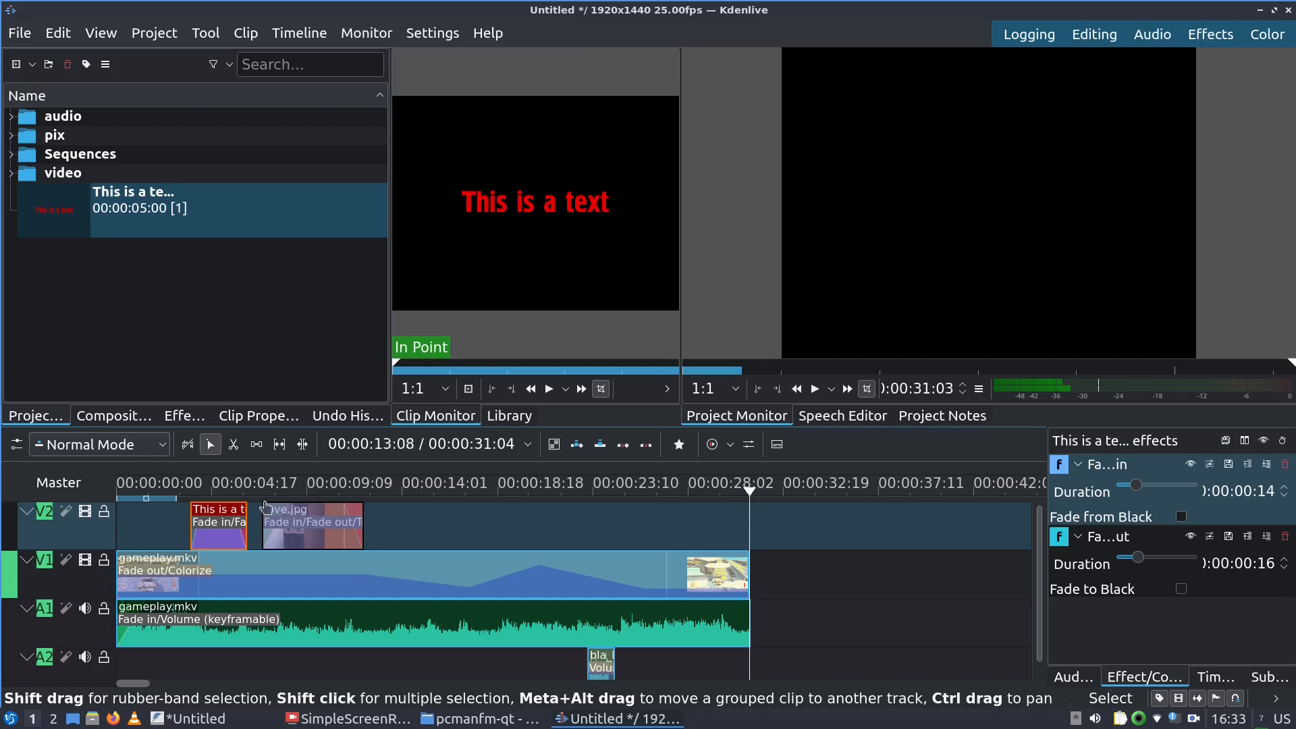
left_click(178, 496)
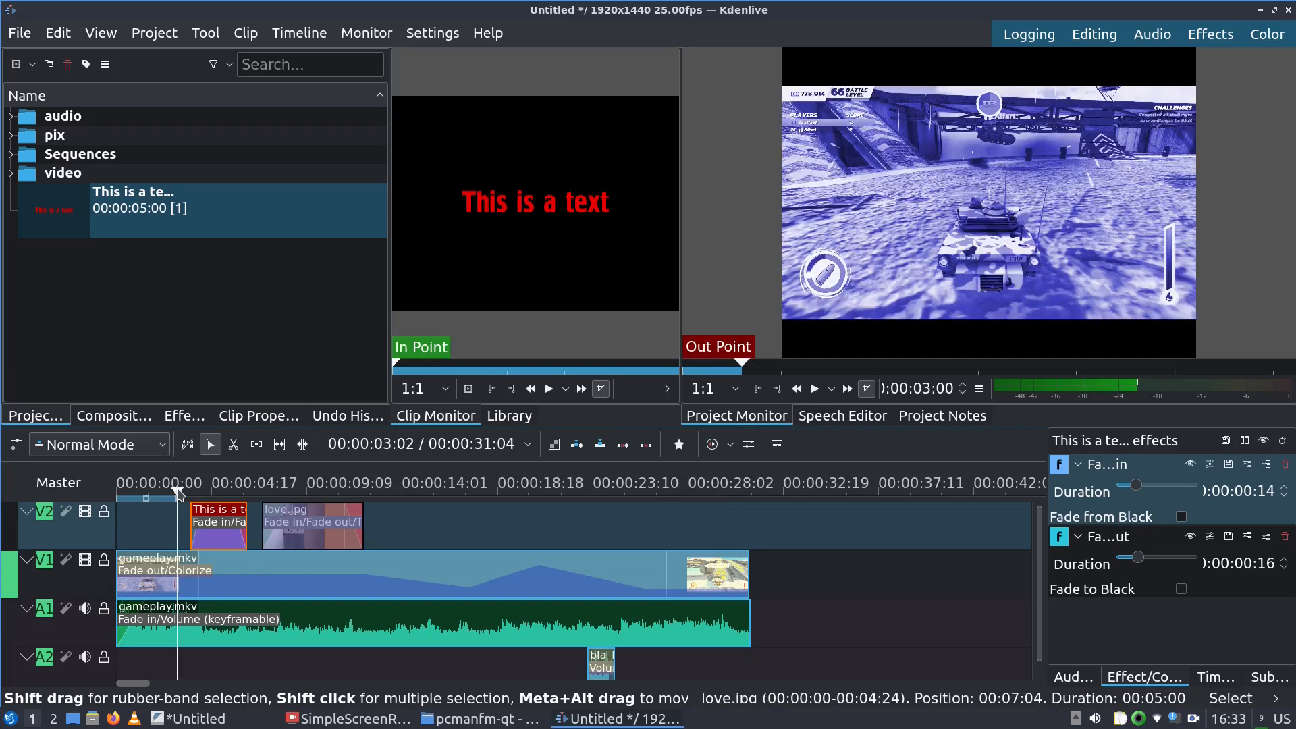
left_click(395, 492)
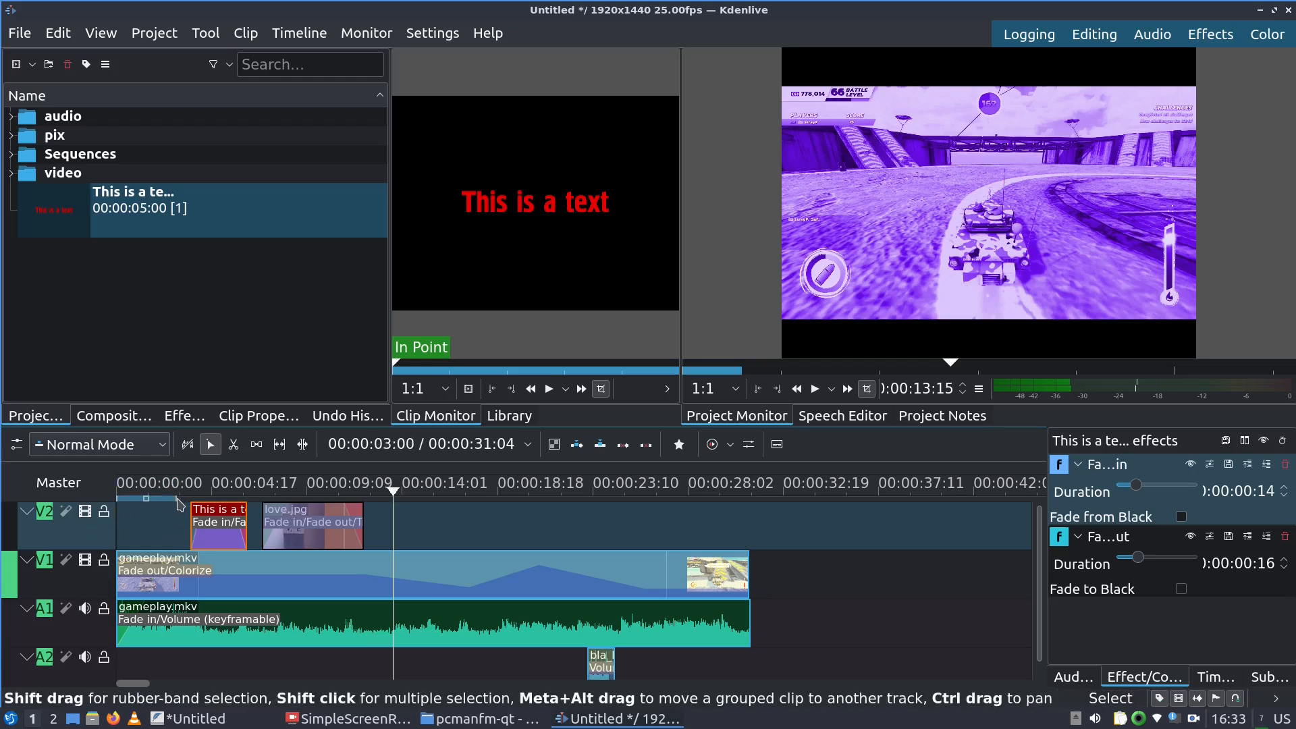
left_click_drag(178, 500, 222, 498)
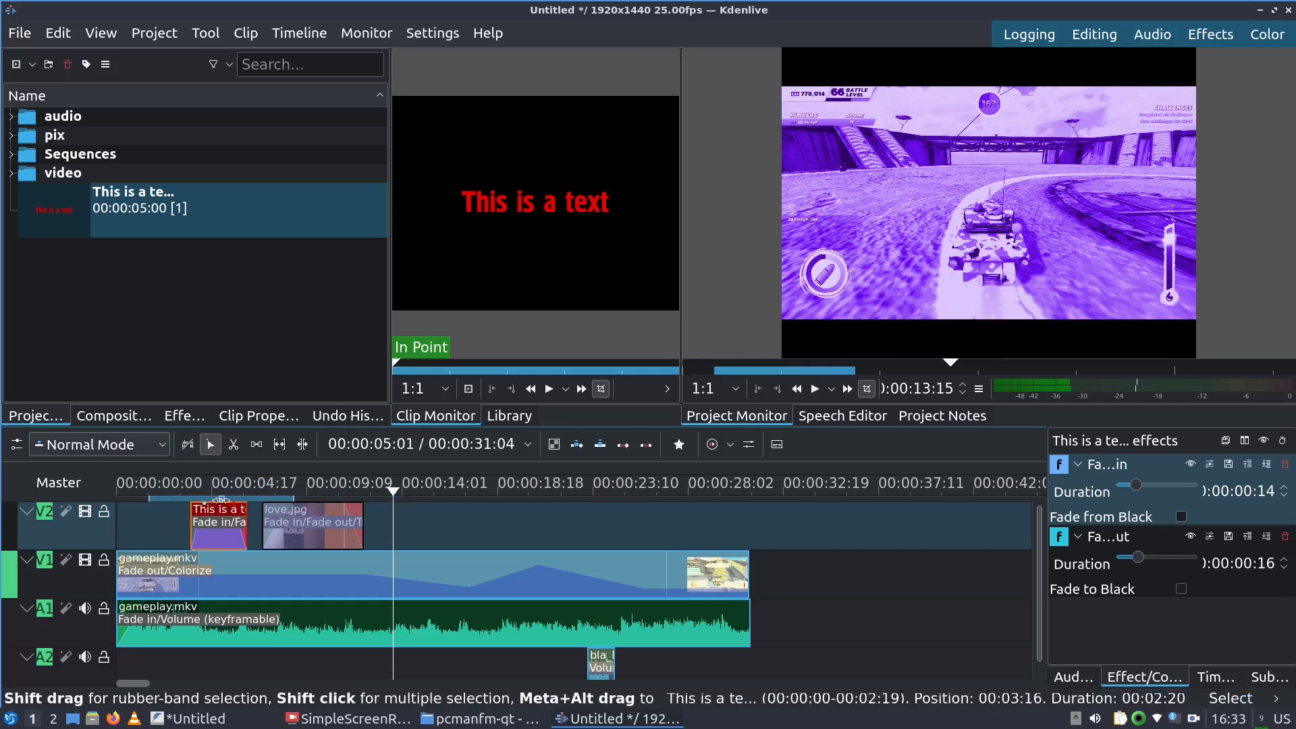
left_click_drag(222, 498, 501, 507)
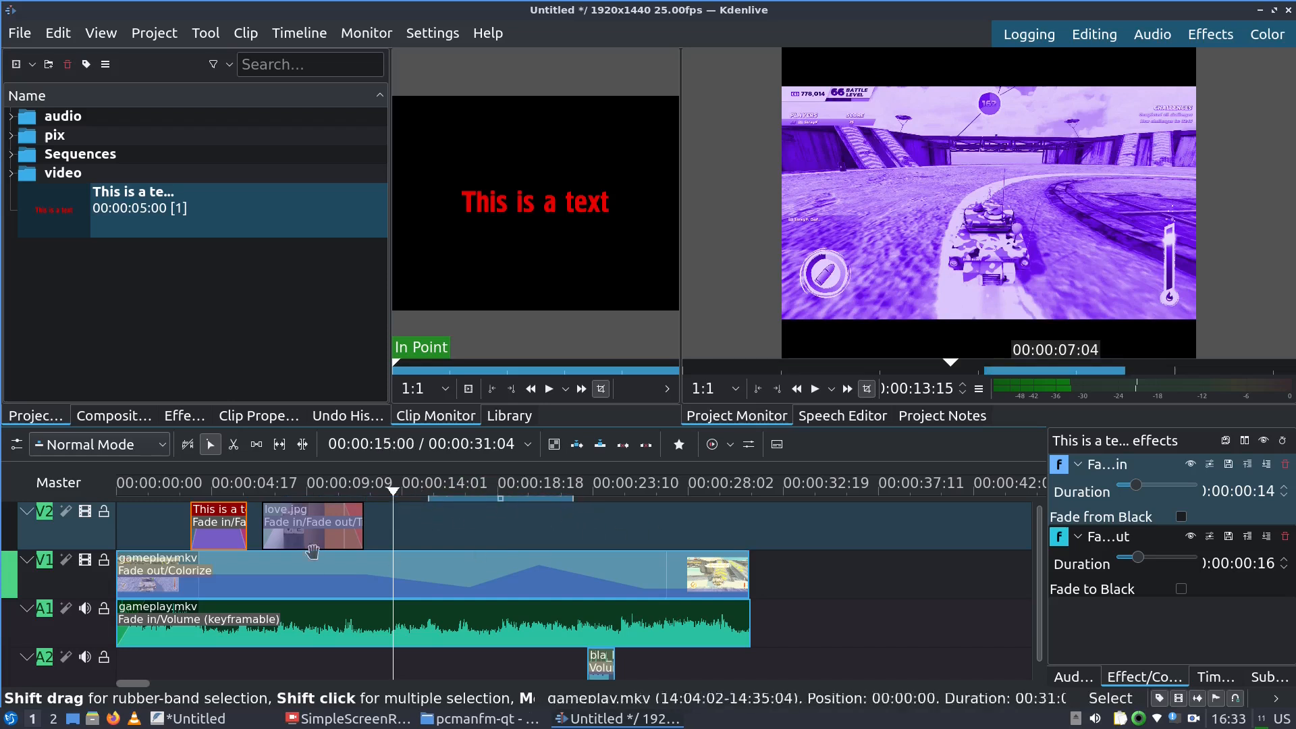
Set the zone in point at the title's start (~3 s) and out point near 12 s
left_click(183, 491)
mouse_move(182, 491)
left_mouse_down()
mouse_move(167, 492)
mouse_move(179, 491)
left_mouse_up()
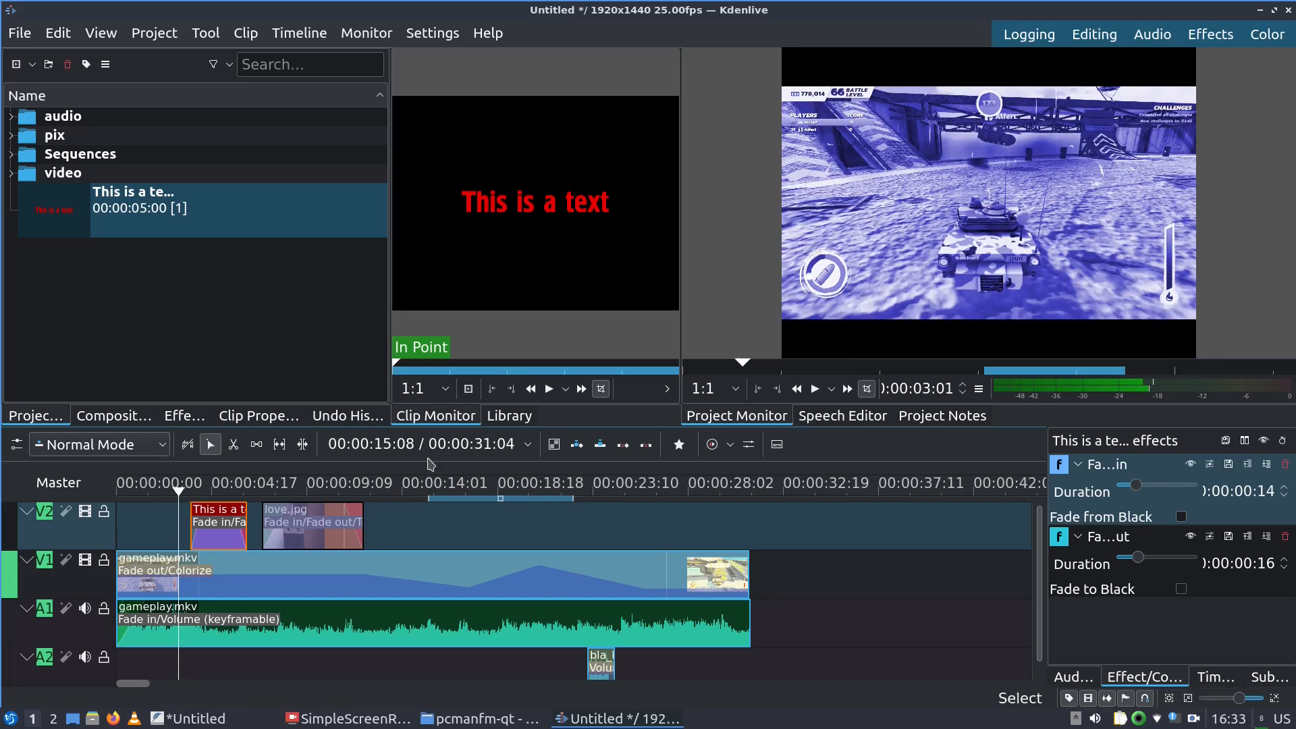
key("i")
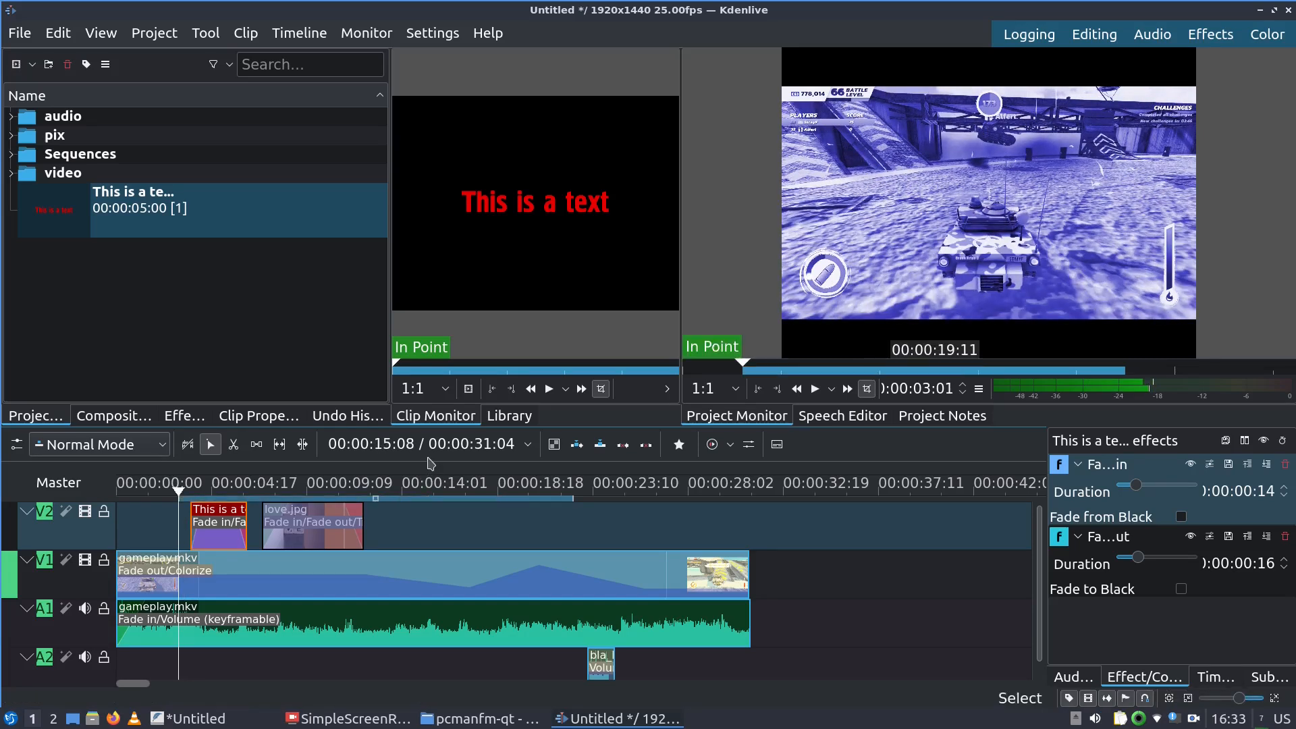
left_click(376, 484)
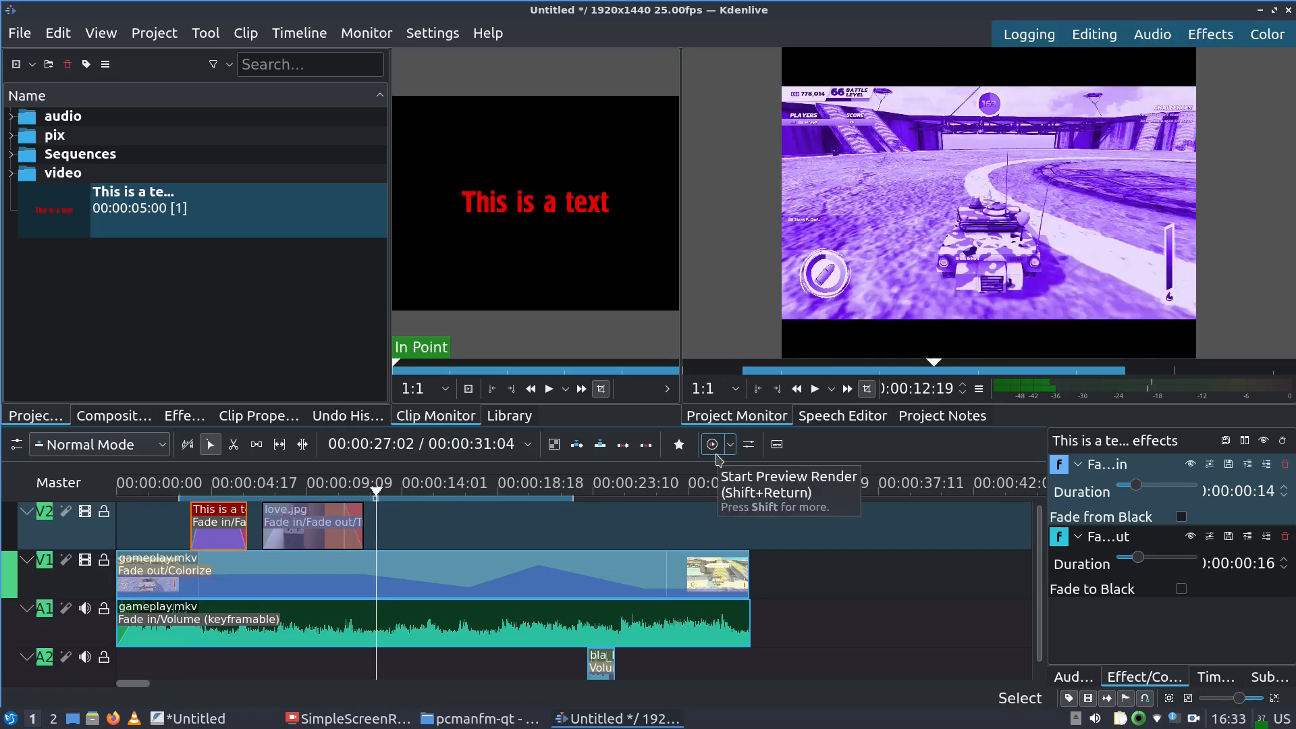
key("o")
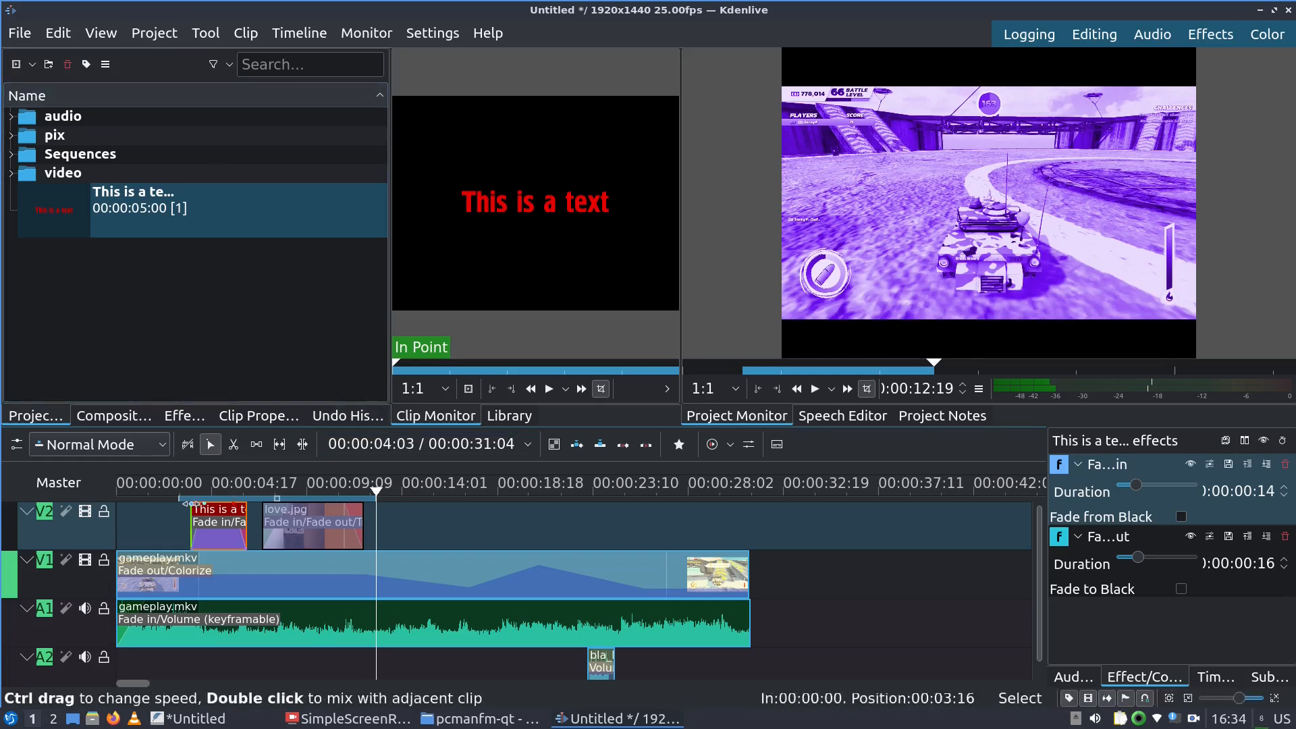
left_click(181, 493)
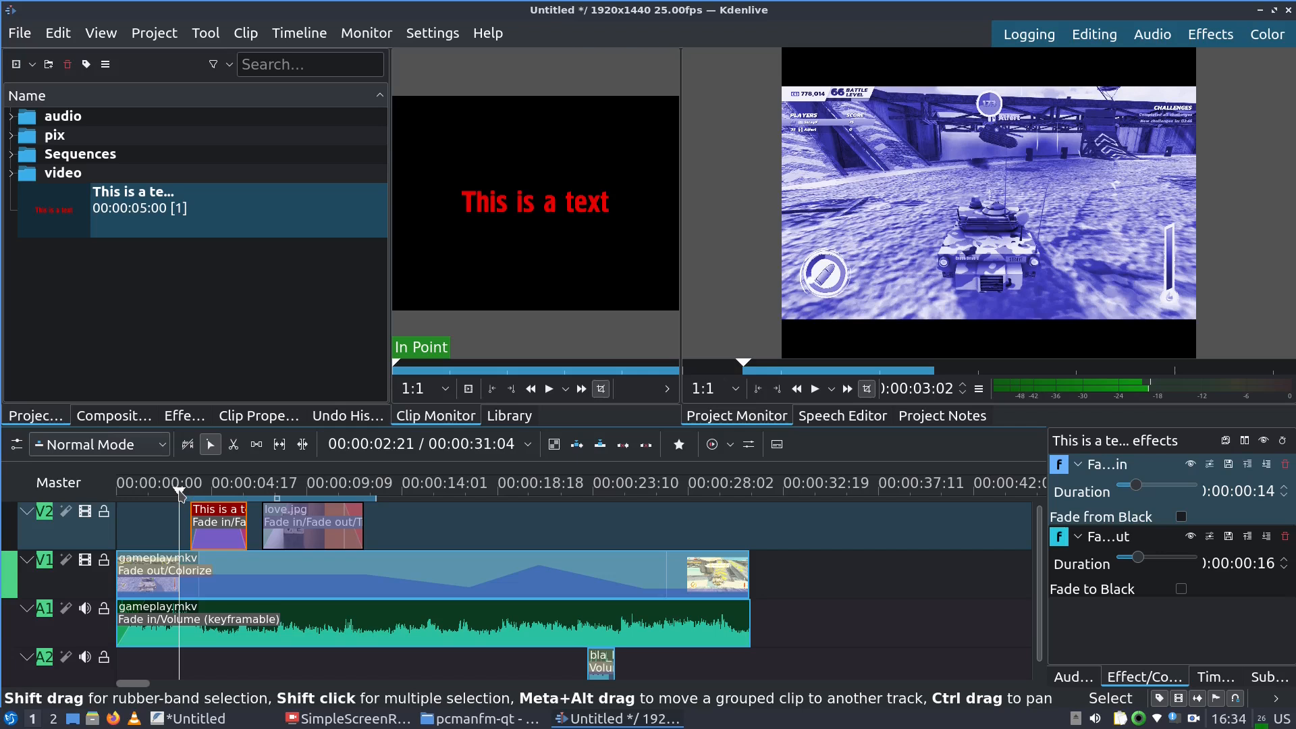
left_click(377, 492)
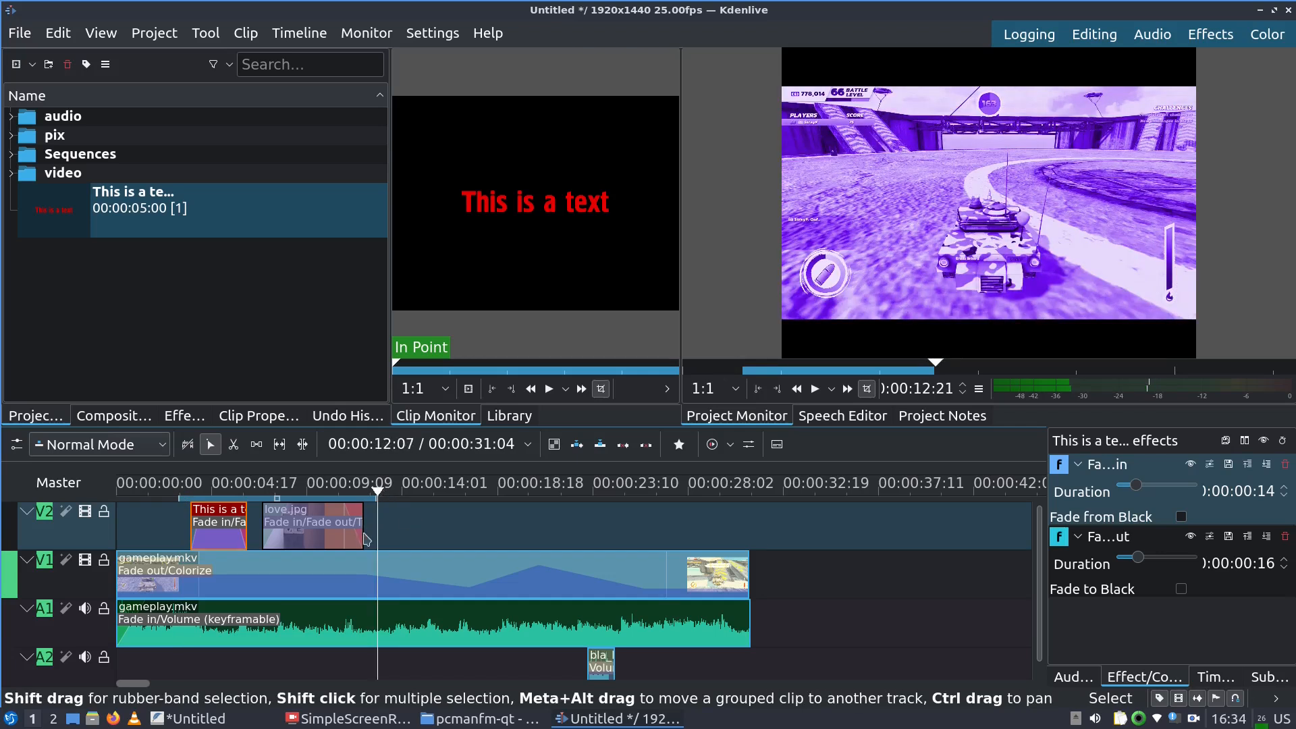
left_click(166, 40)
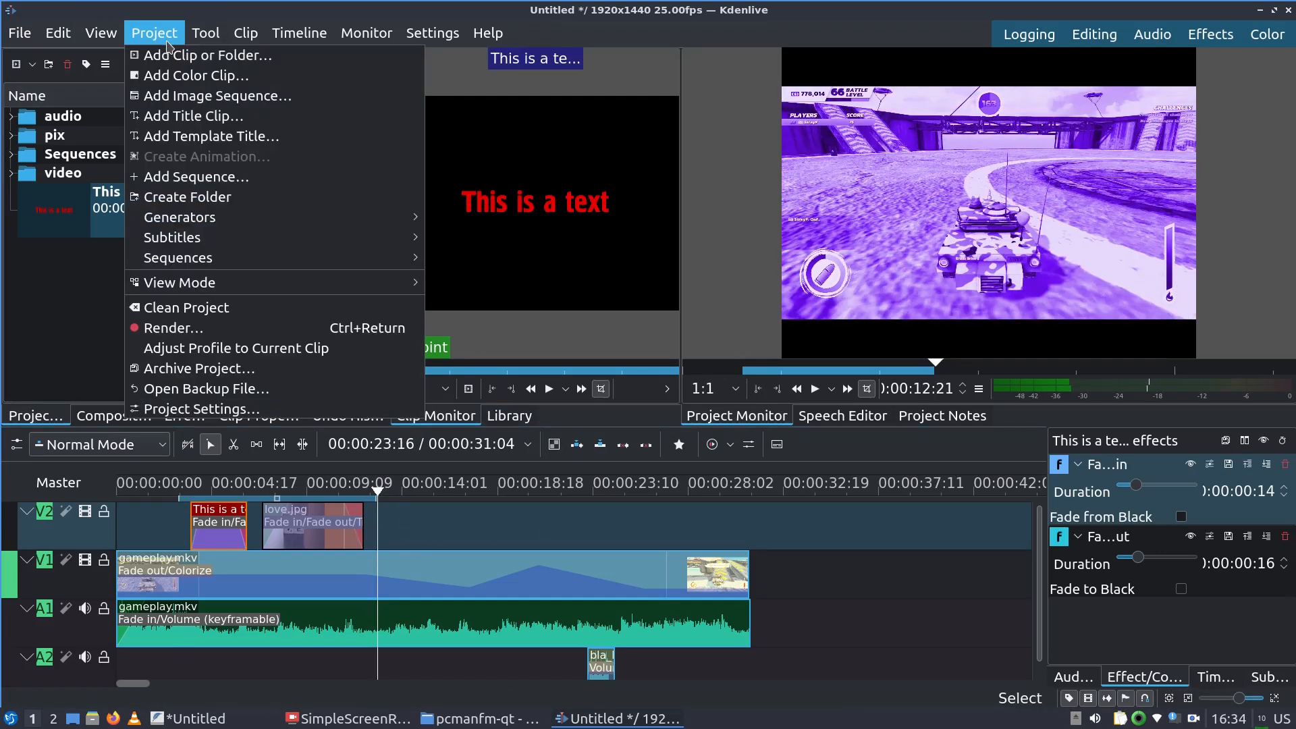
Render only the selected zone to untitled.mp4, overwriting the existing file
left_click(173, 328)
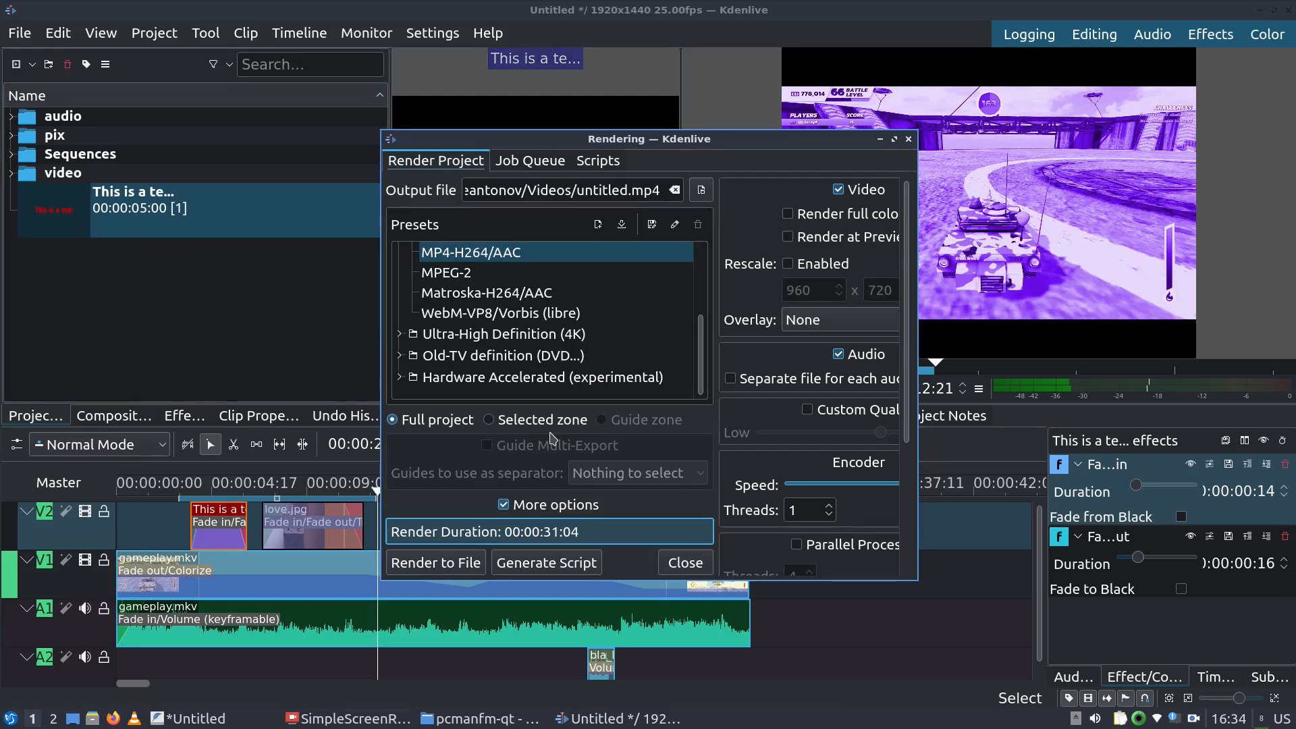
left_click(490, 423)
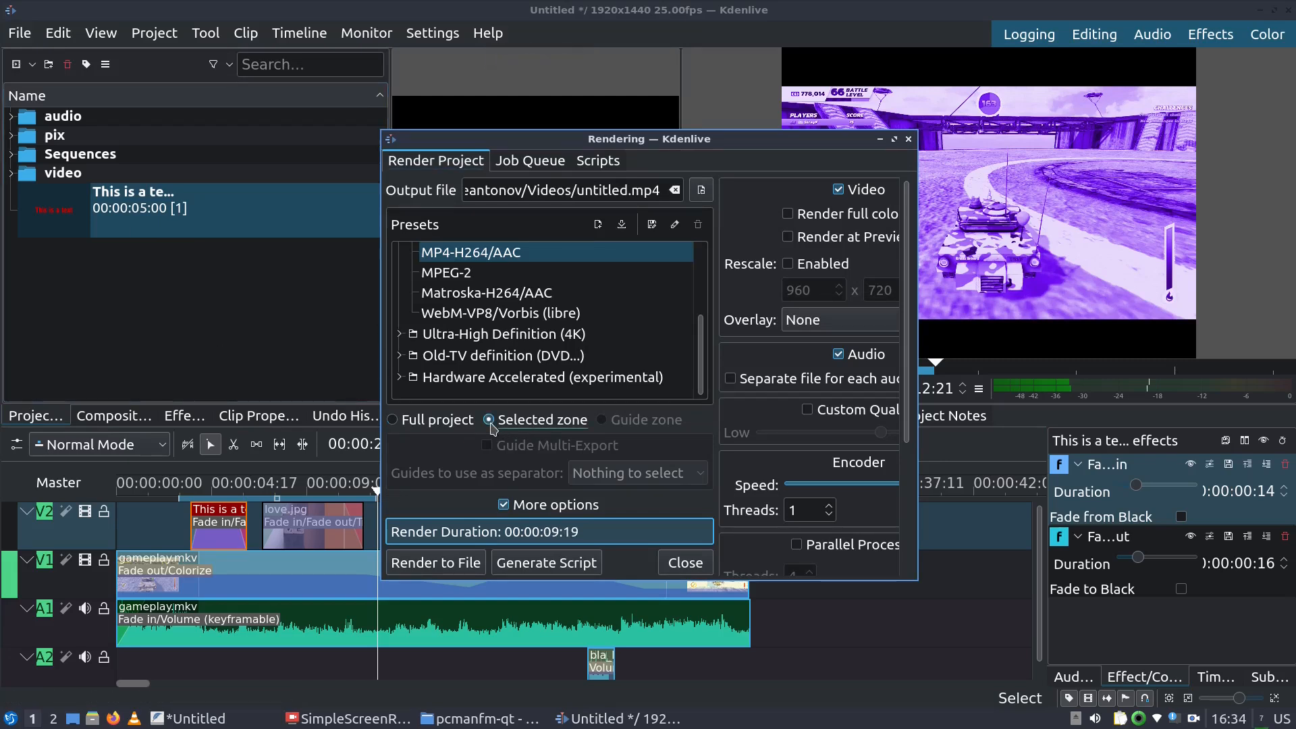
left_click(435, 563)
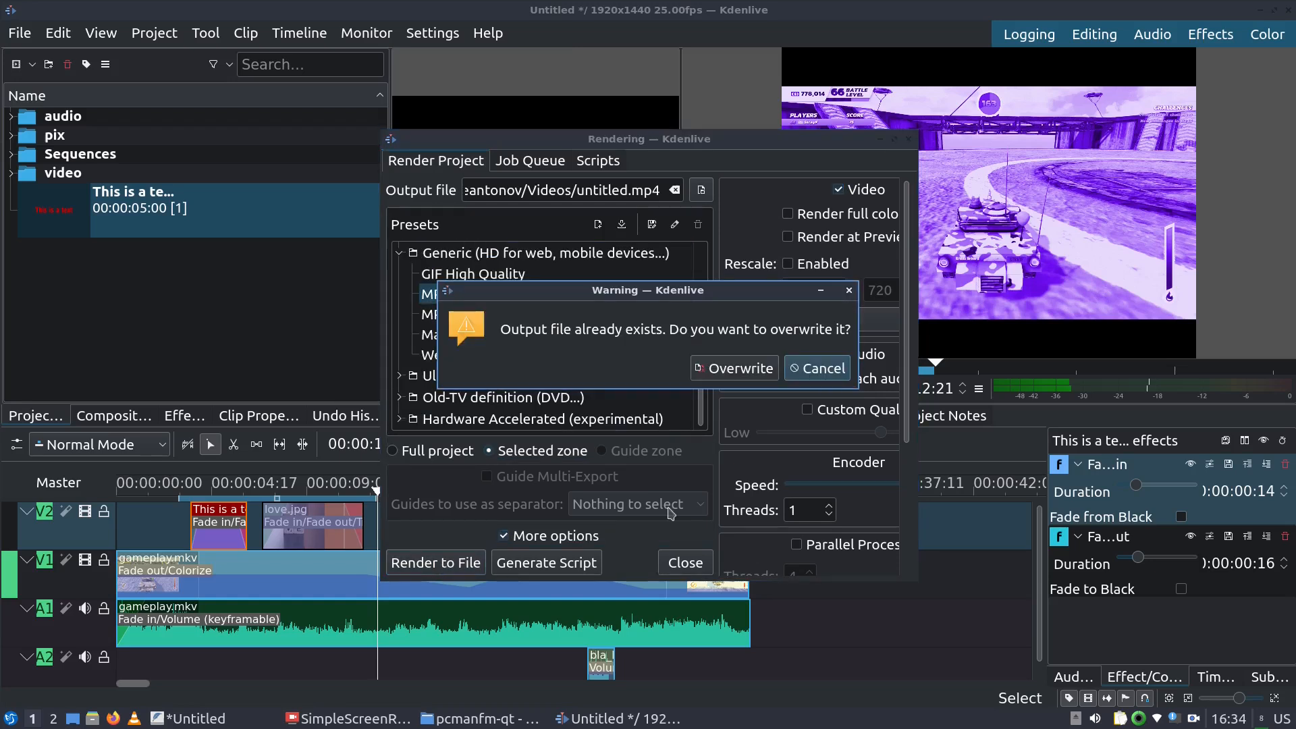
left_click(742, 368)
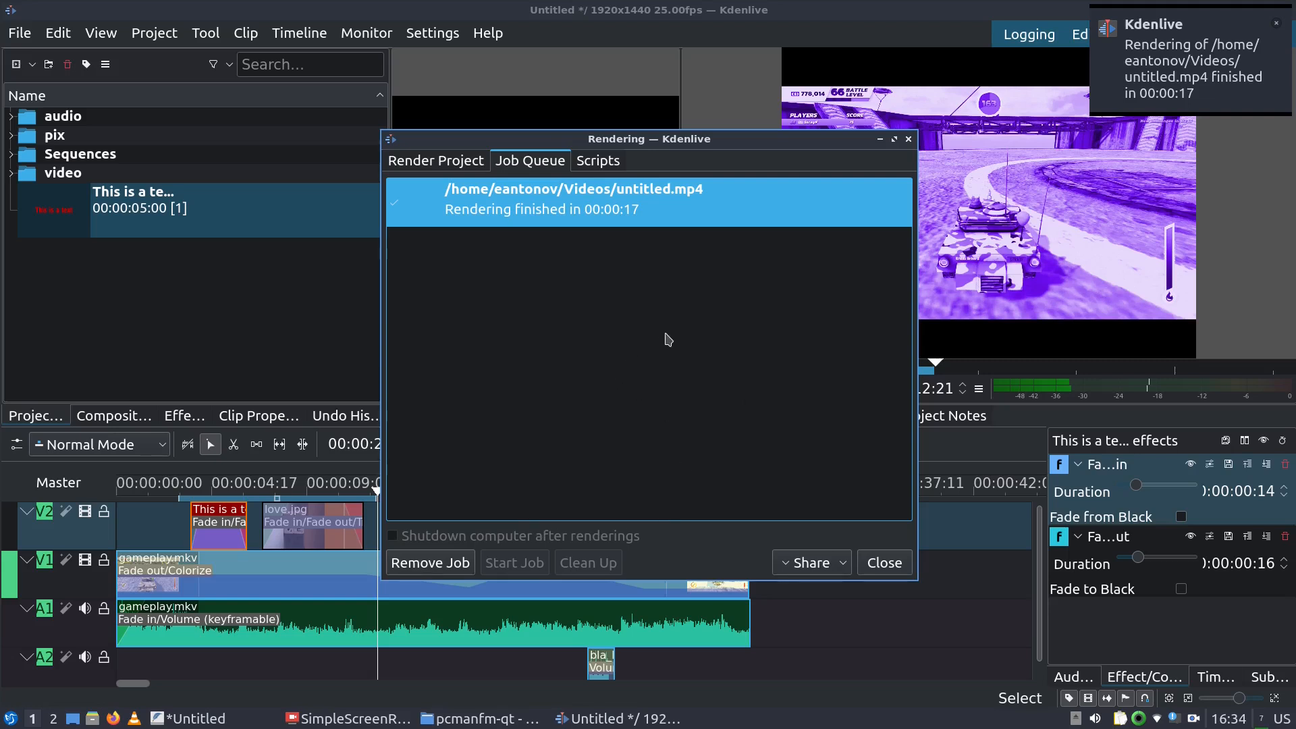
key("Escape")
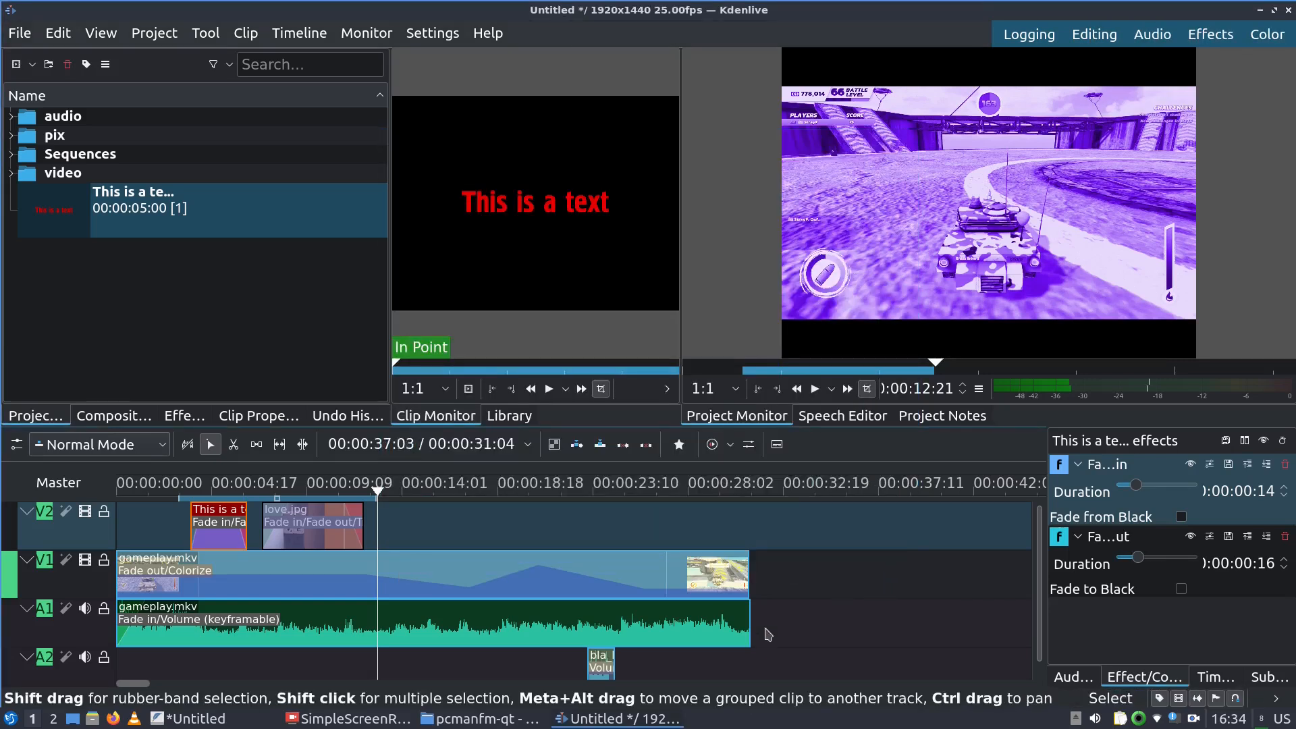
Open the Videos folder and play the rendered untitled.mp4
left_click(483, 697)
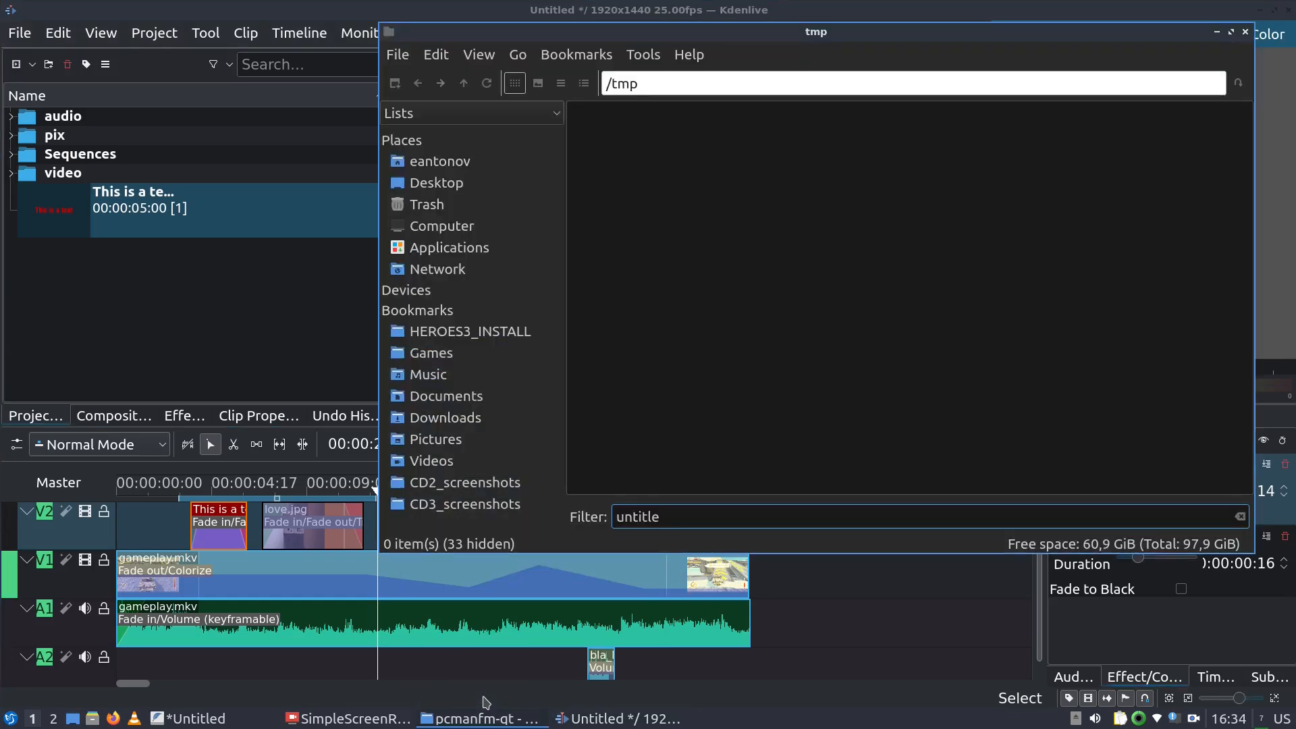
left_click(472, 673)
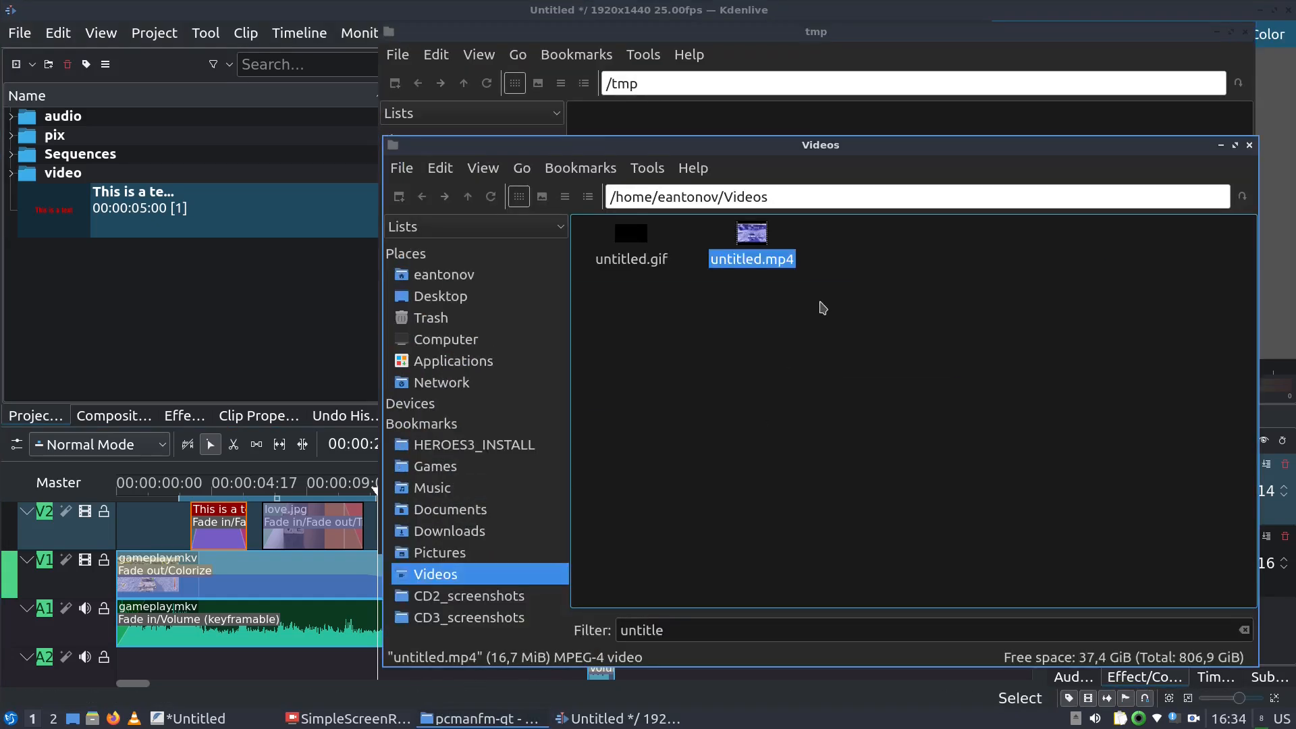
double_click(752, 259)
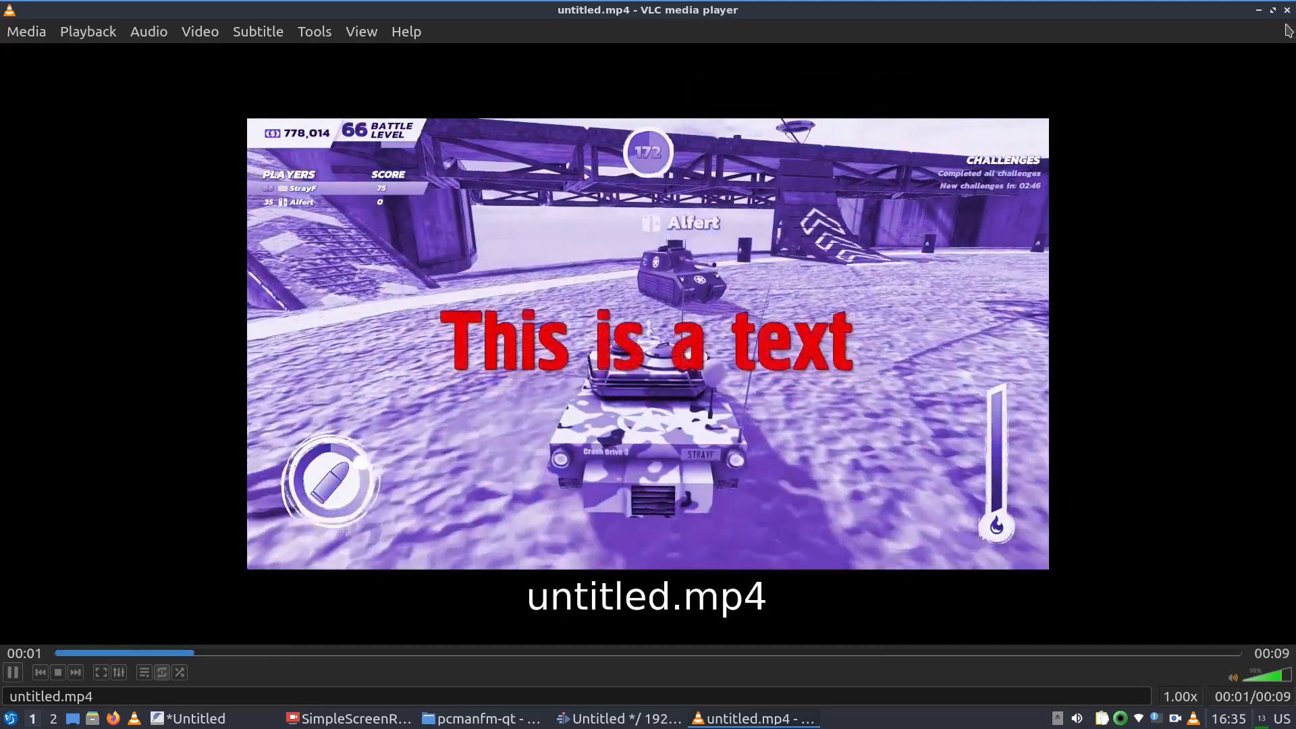
Close VLC after watching untitled.mp4 and bring Kdenlive back to the front
left_click(1287, 15)
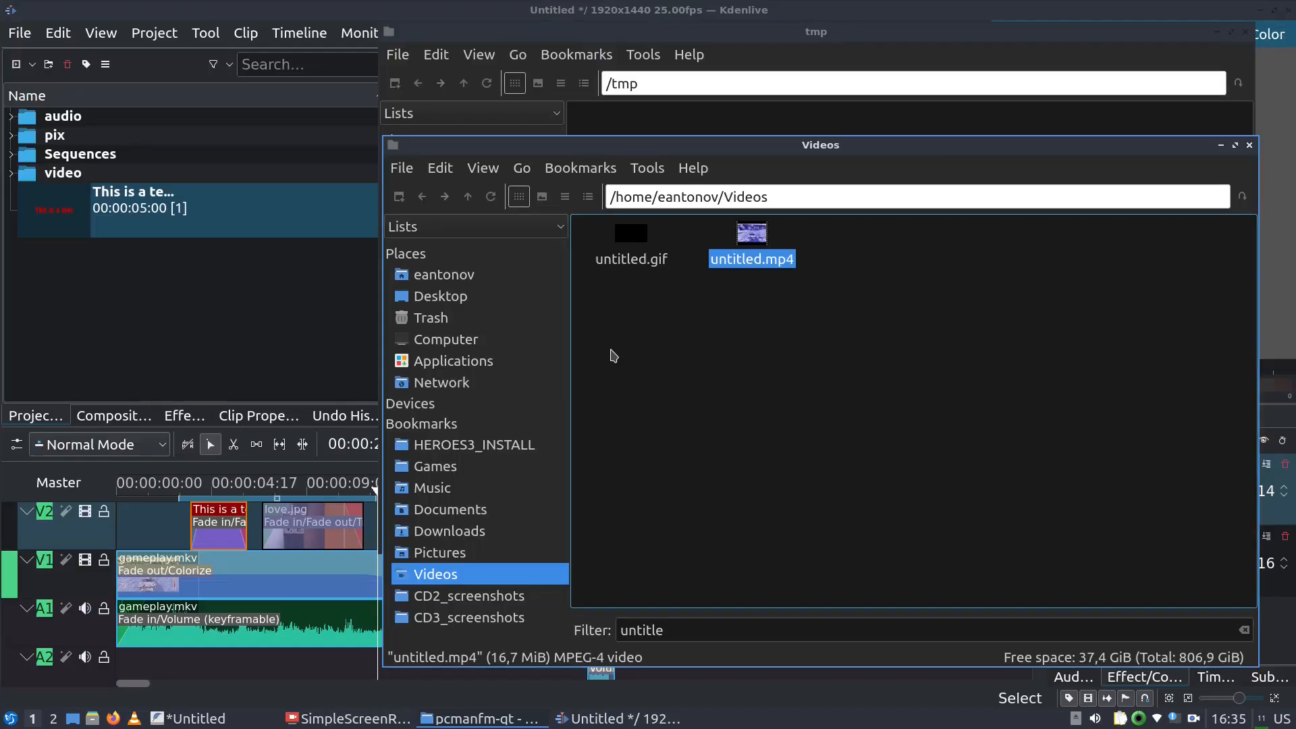
left_click(231, 20)
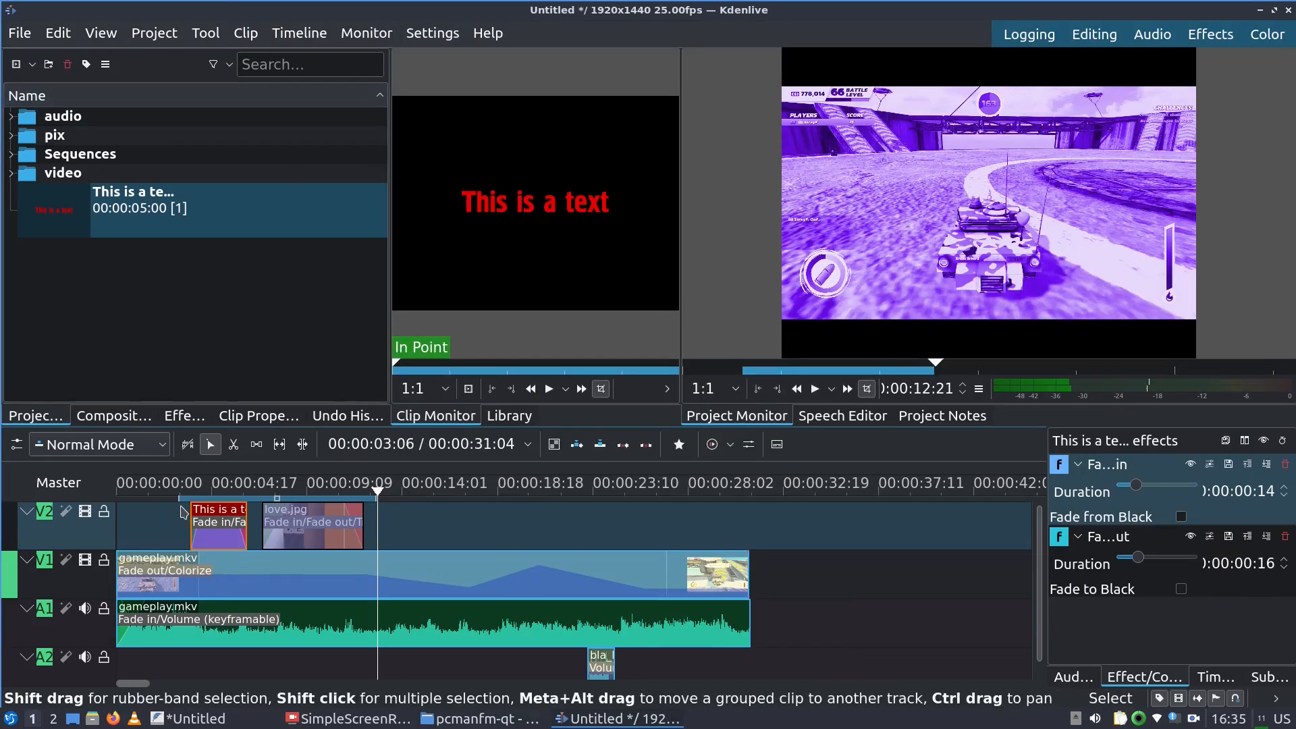